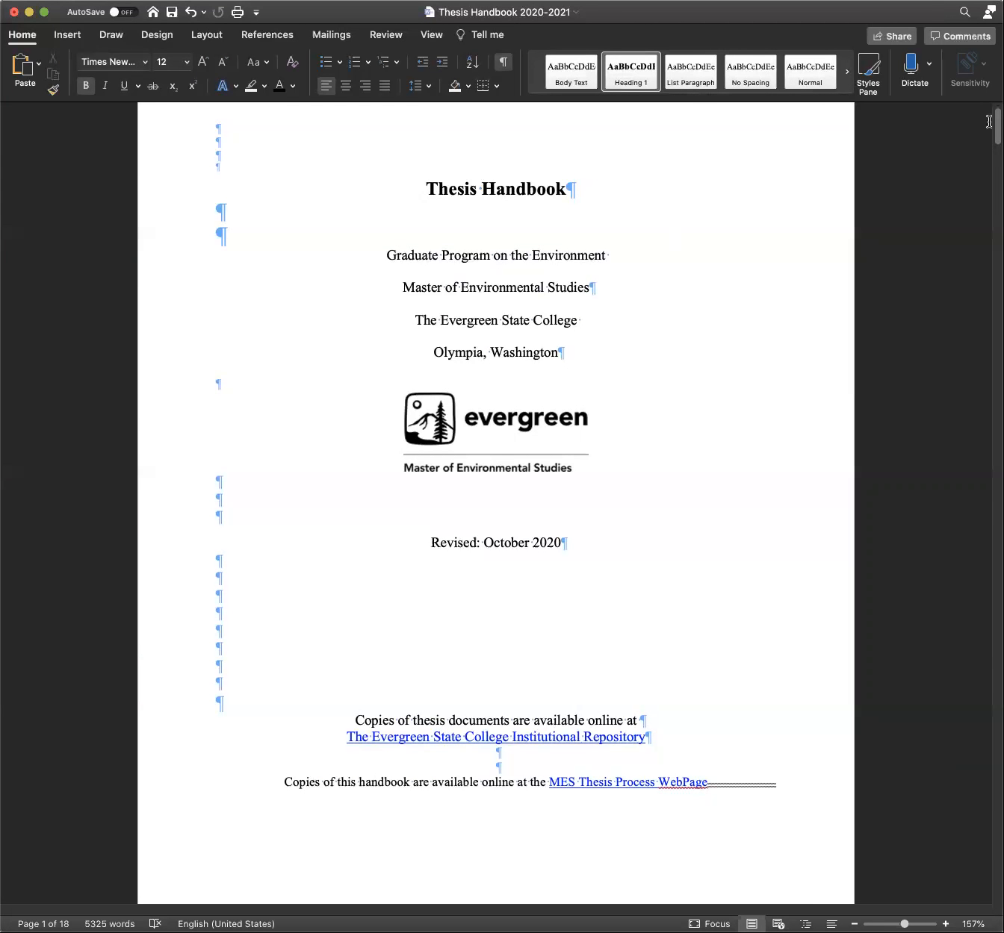
# Try to set the Heading 1 style's font size to 14 pt
pyautogui.moveTo(997, 117); pyautogui.dragTo(995, 155)
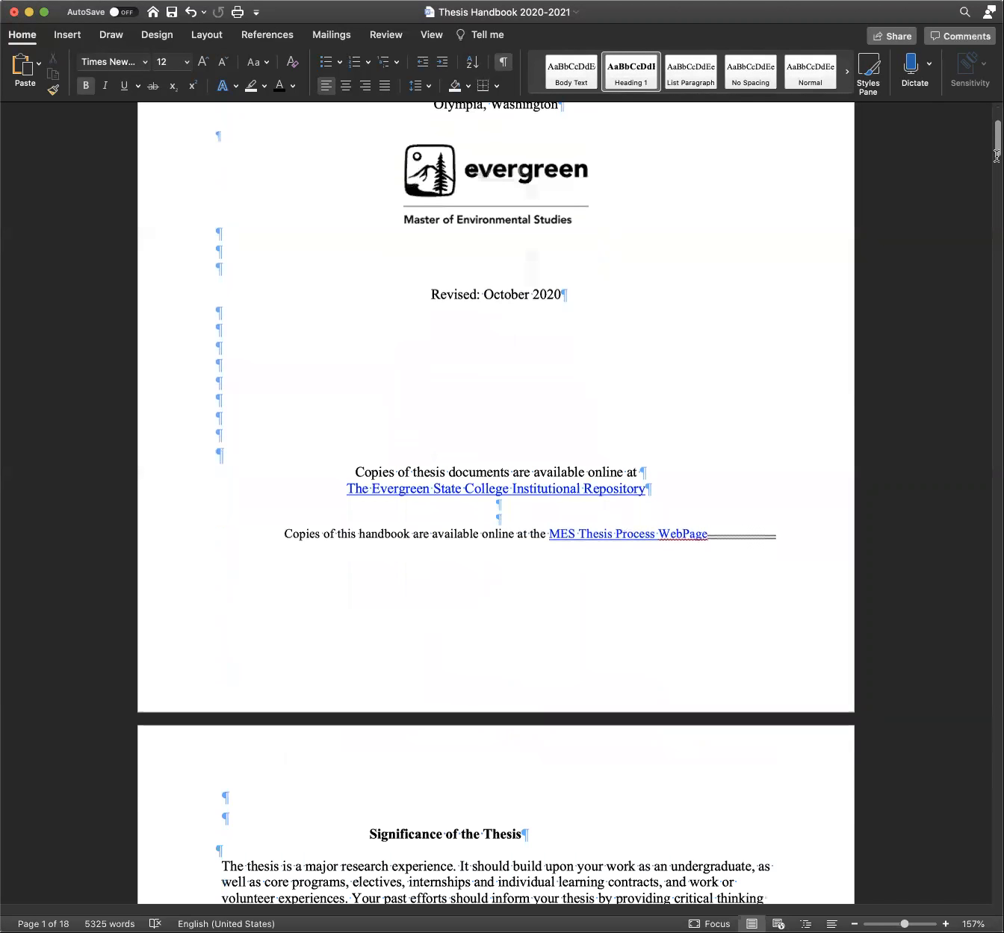
pyautogui.scroll(-5, 590, 153)
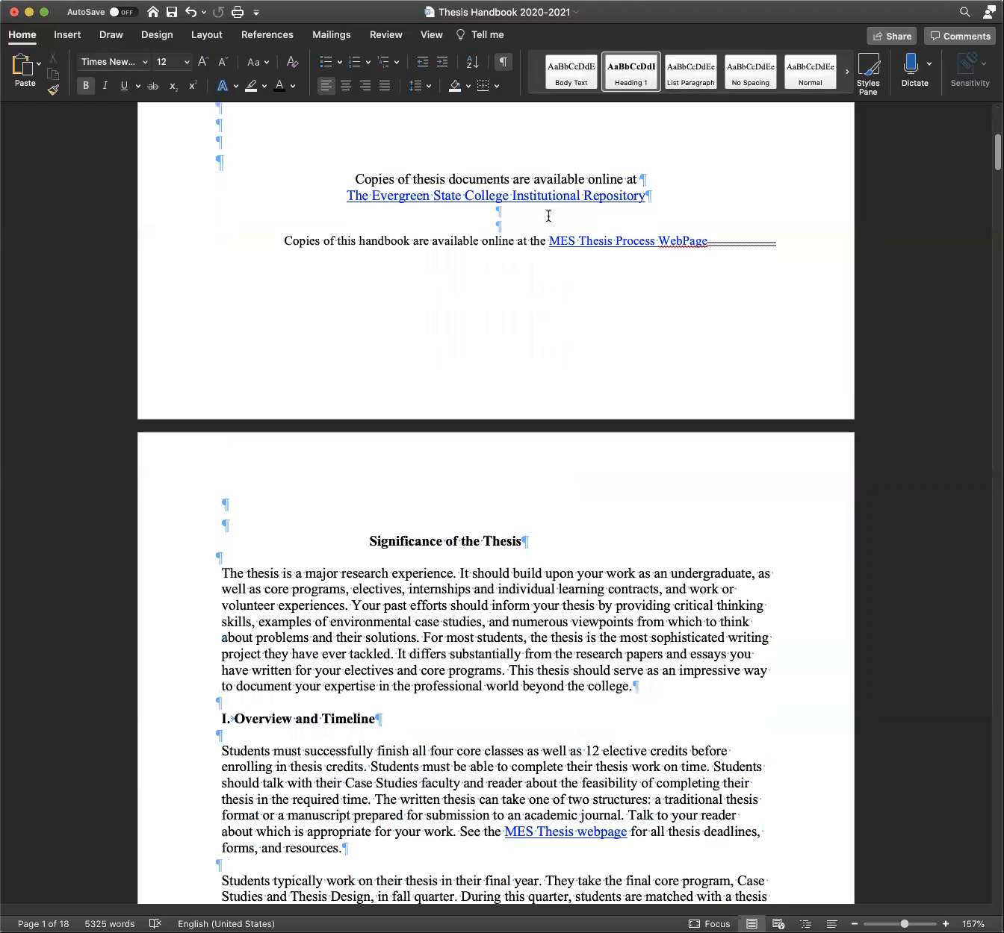
pyautogui.click(607, 84)
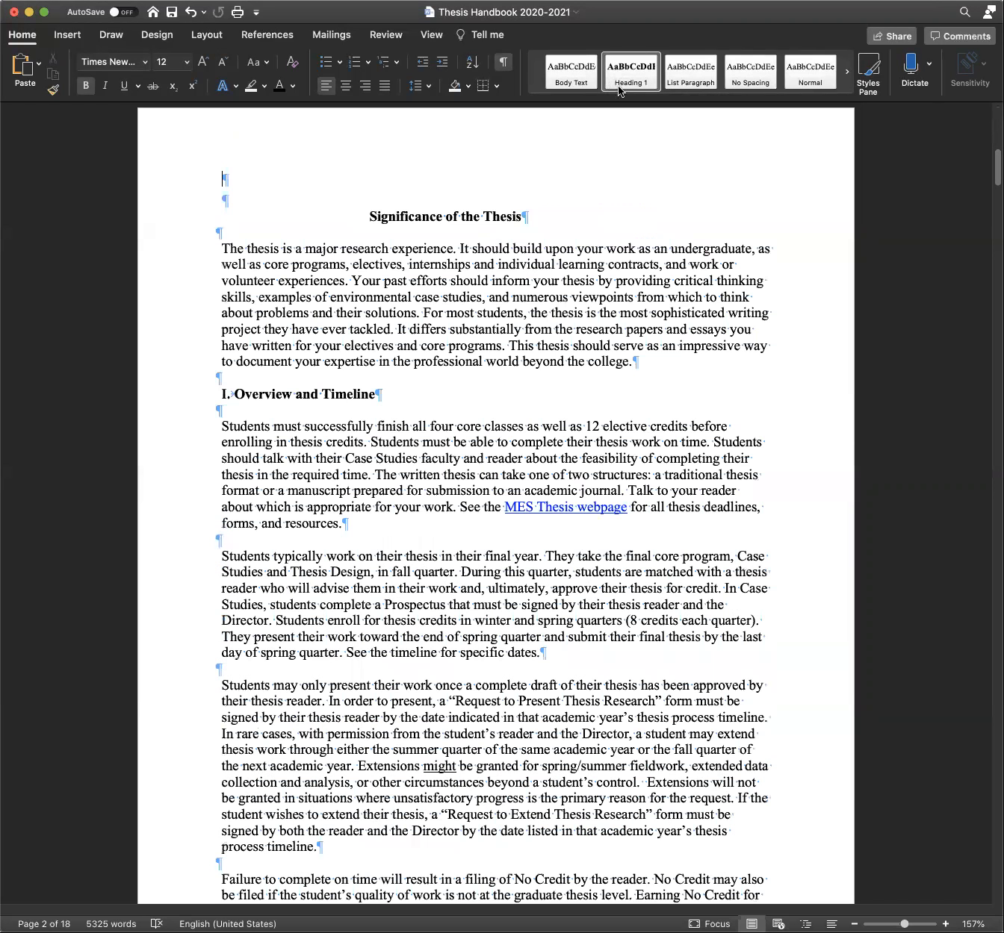
pyautogui.rightClick(622, 97)
pyautogui.press('Escape')
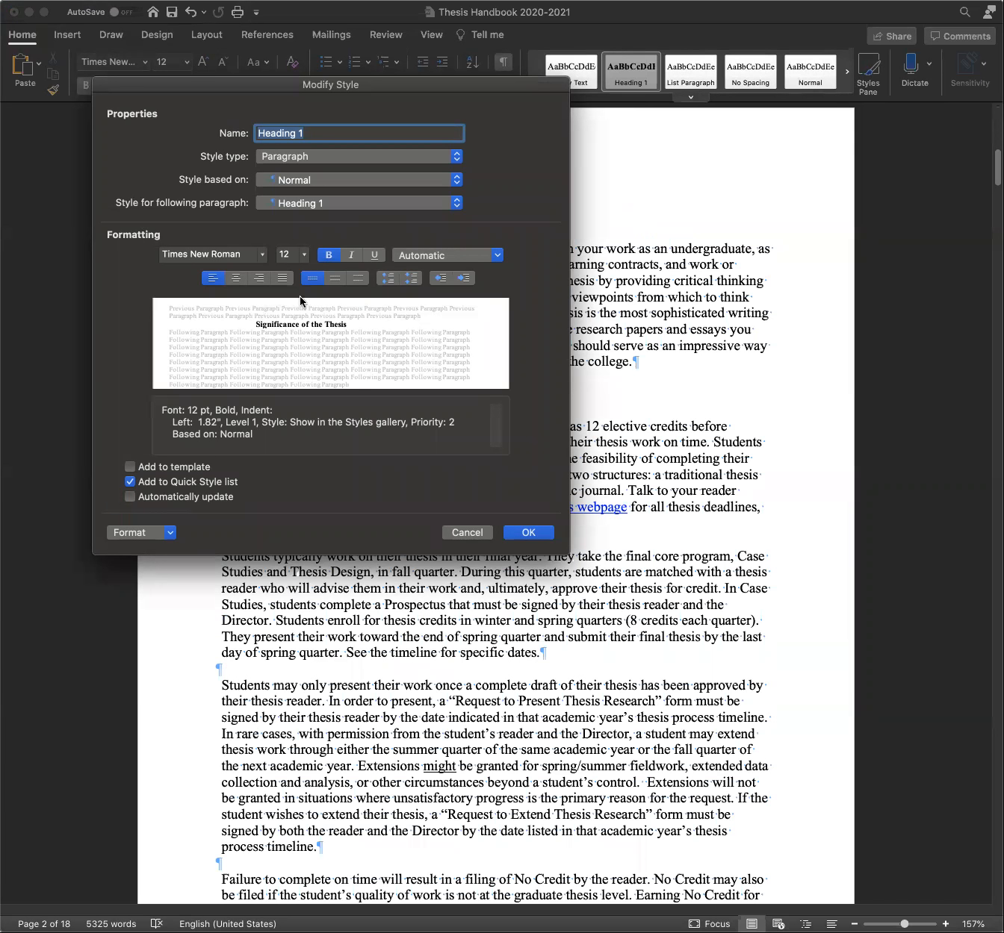
pyautogui.click(281, 254)
pyautogui.moveTo(281, 254); pyautogui.dragTo(270, 251)
pyautogui.write('14')
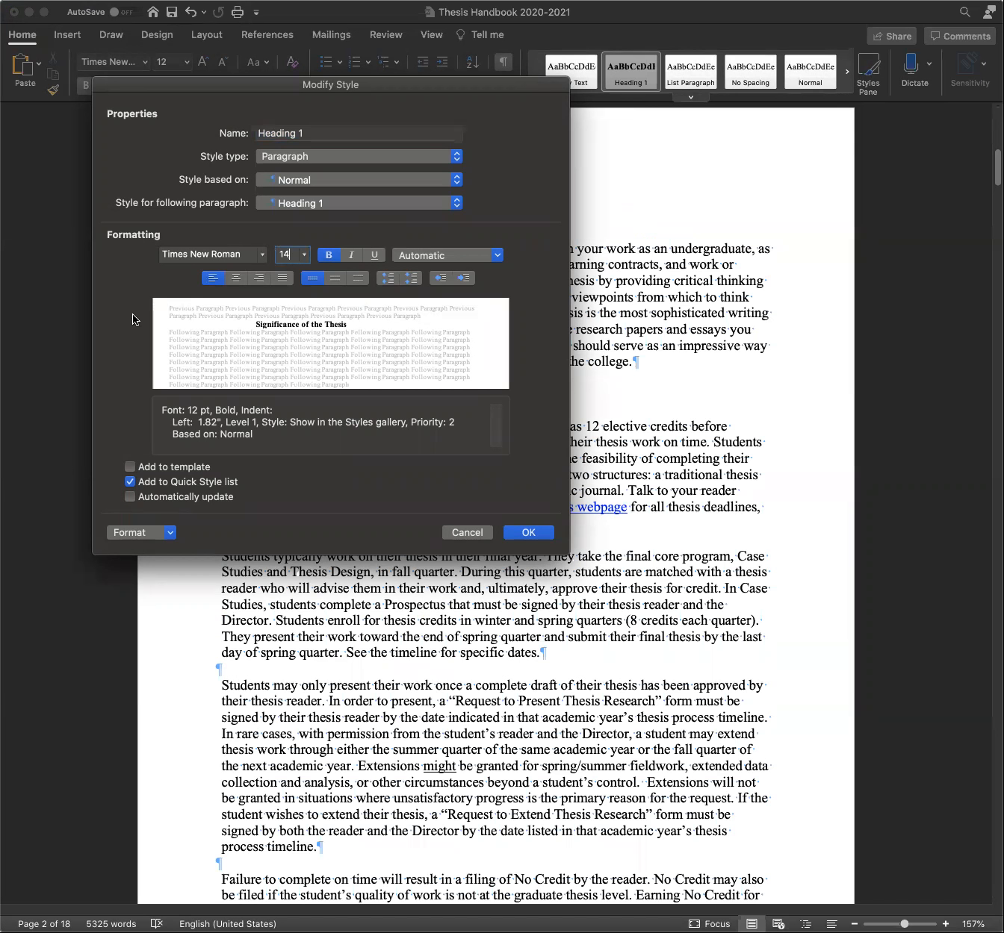
pyautogui.click(527, 532)
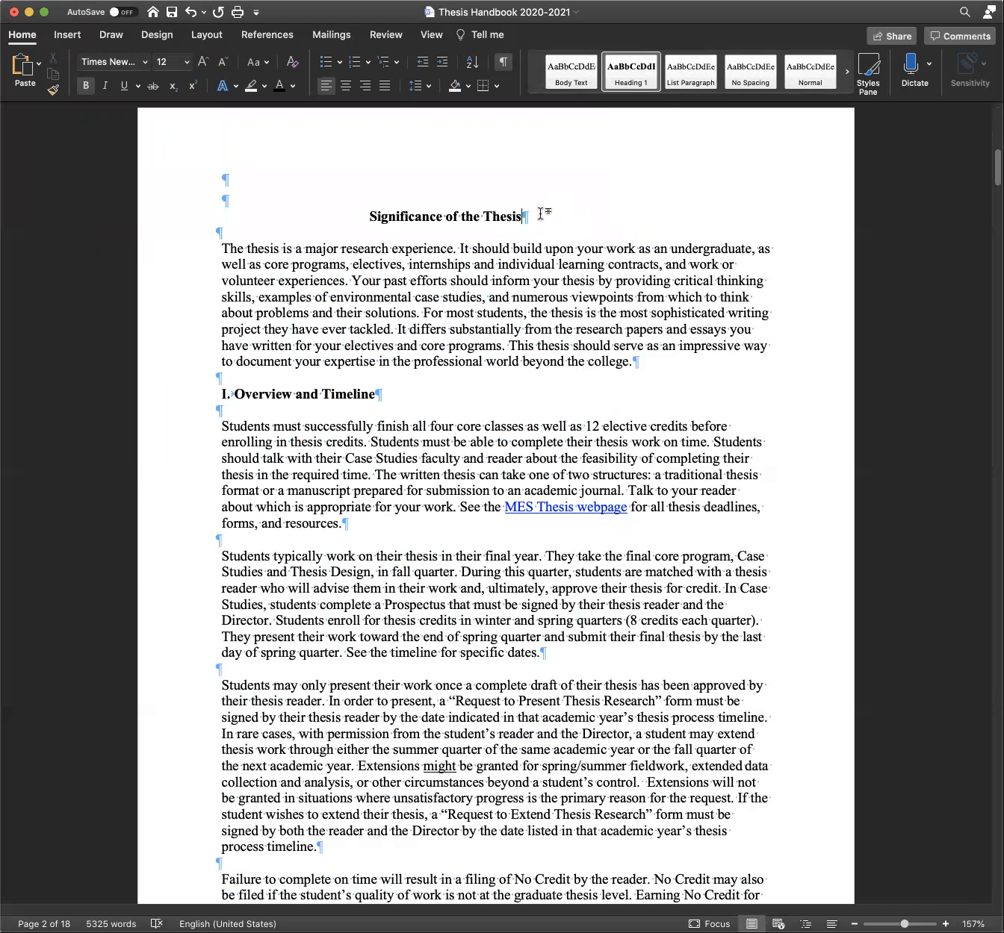
pyautogui.moveTo(525, 216); pyautogui.dragTo(377, 220)
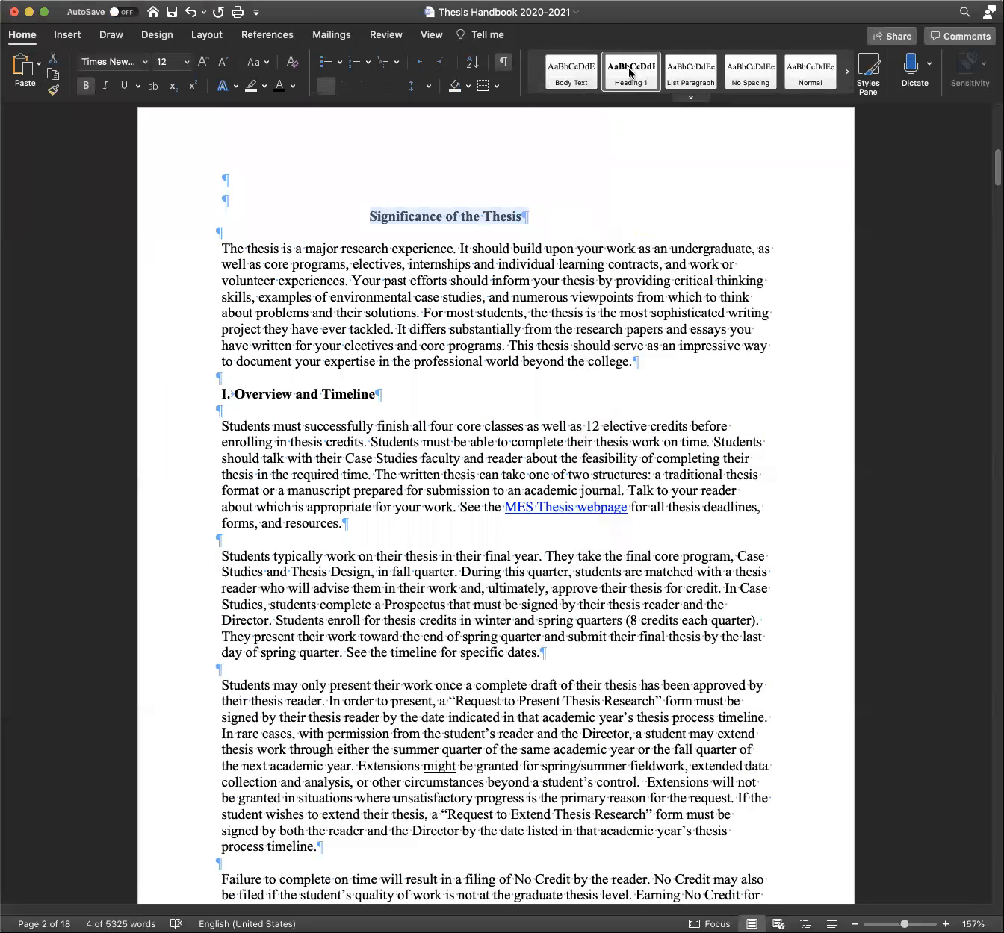
pyautogui.rightClick(634, 71)
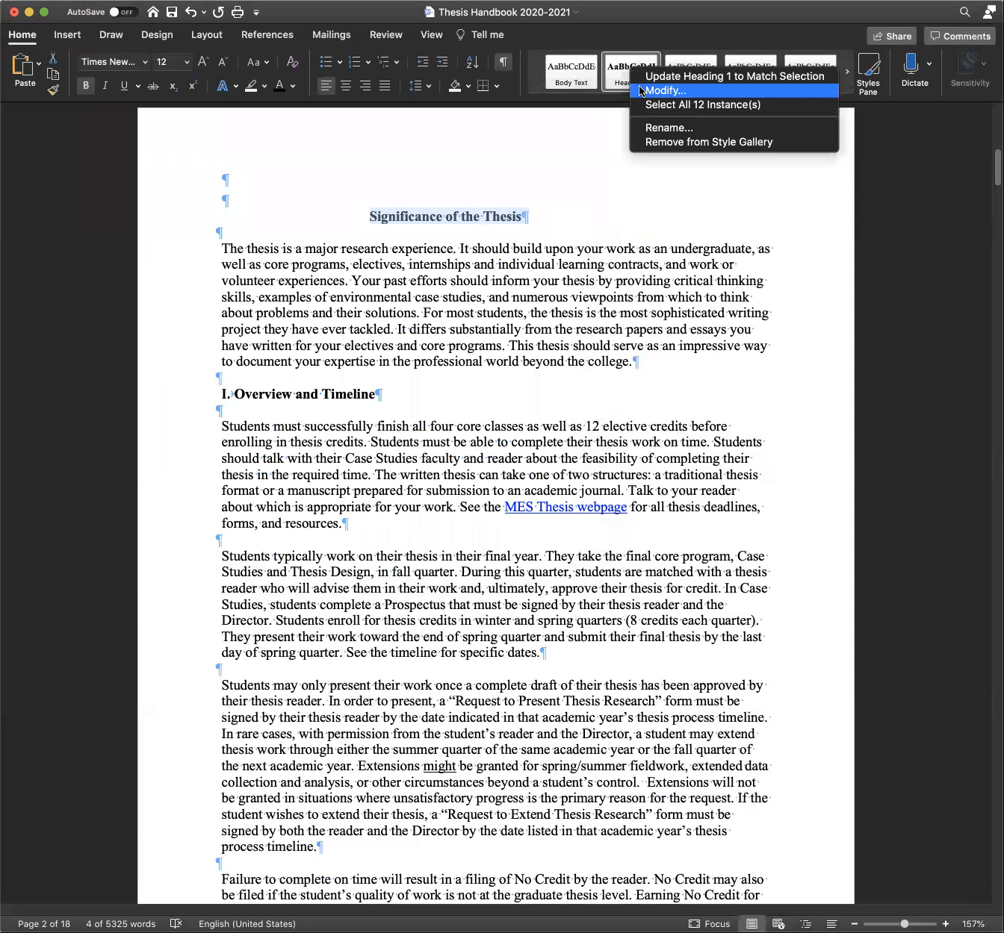
pyautogui.click(640, 90)
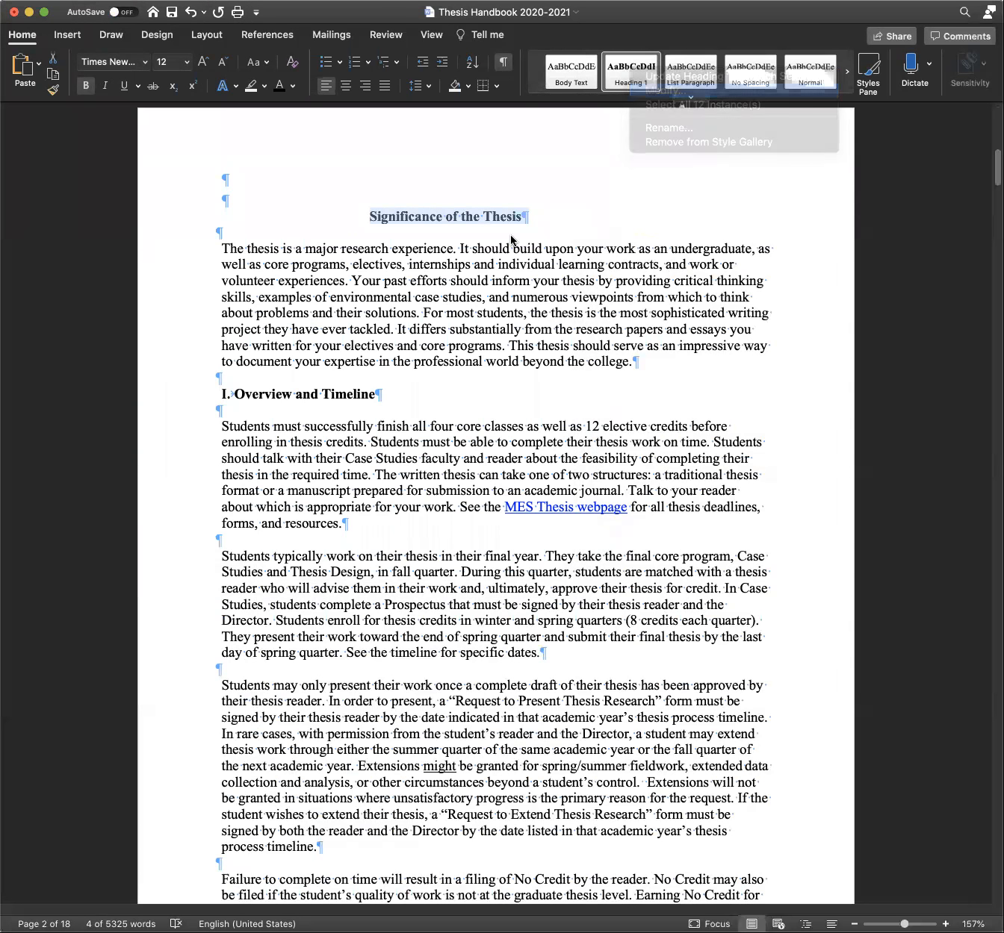
pyautogui.click(528, 533)
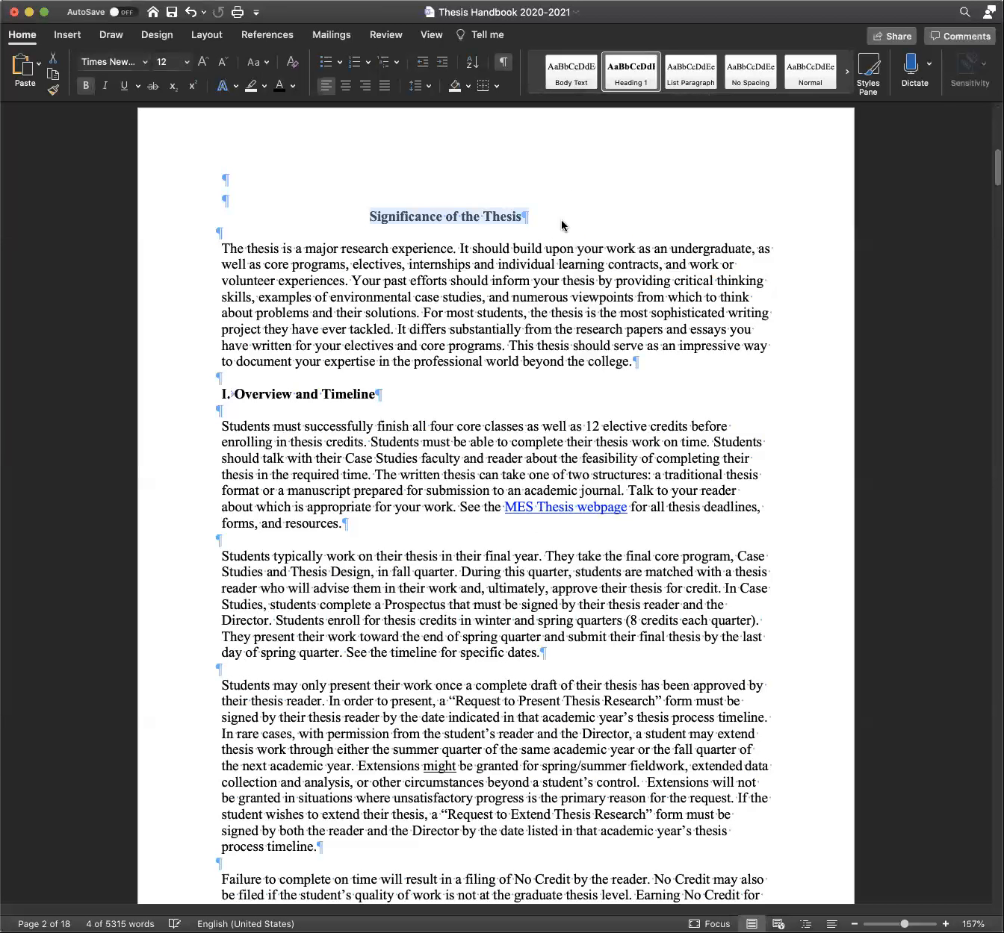
pyautogui.click(397, 215)
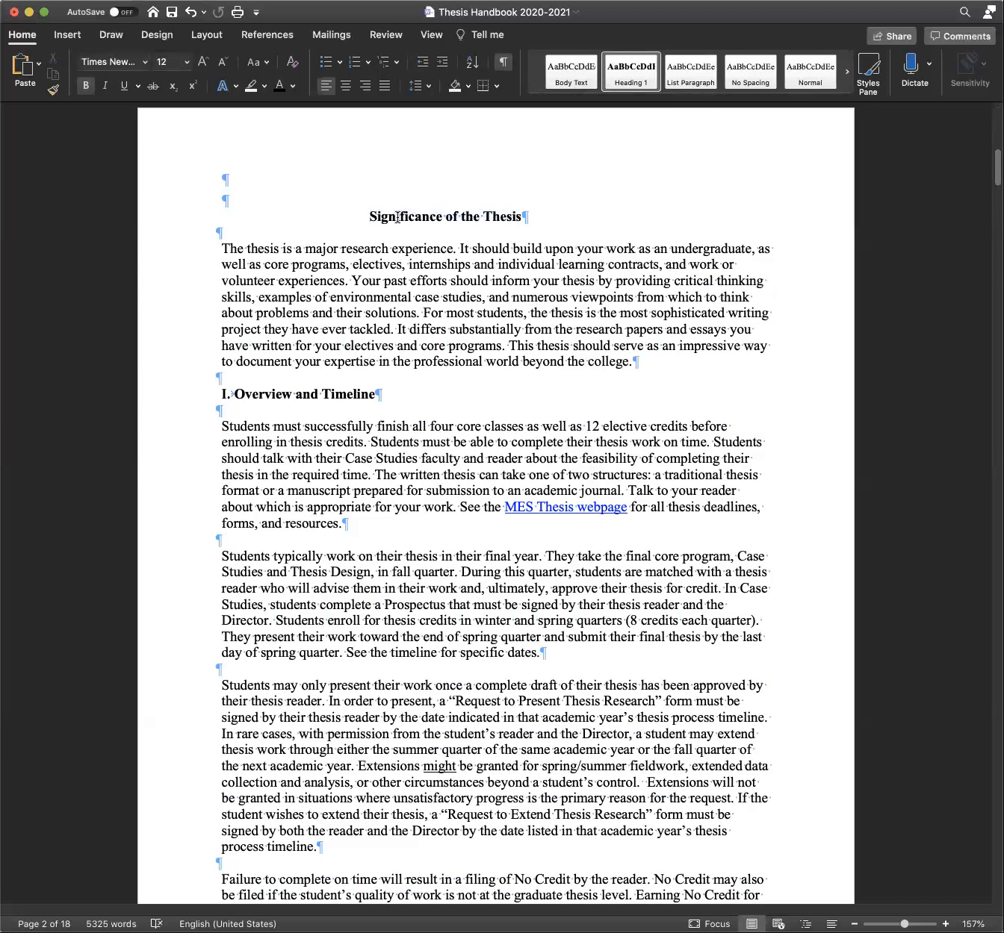
pyautogui.rightClick(624, 73)
pyautogui.click(618, 74)
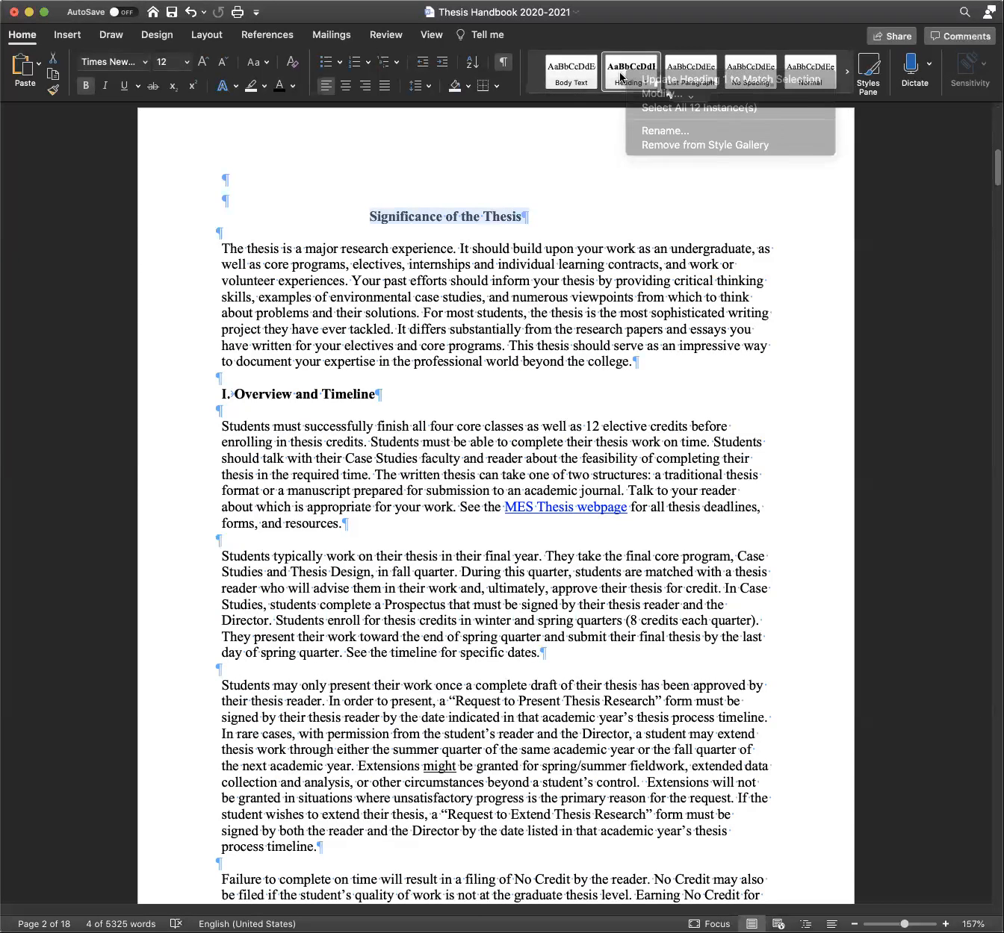
pyautogui.click(619, 71)
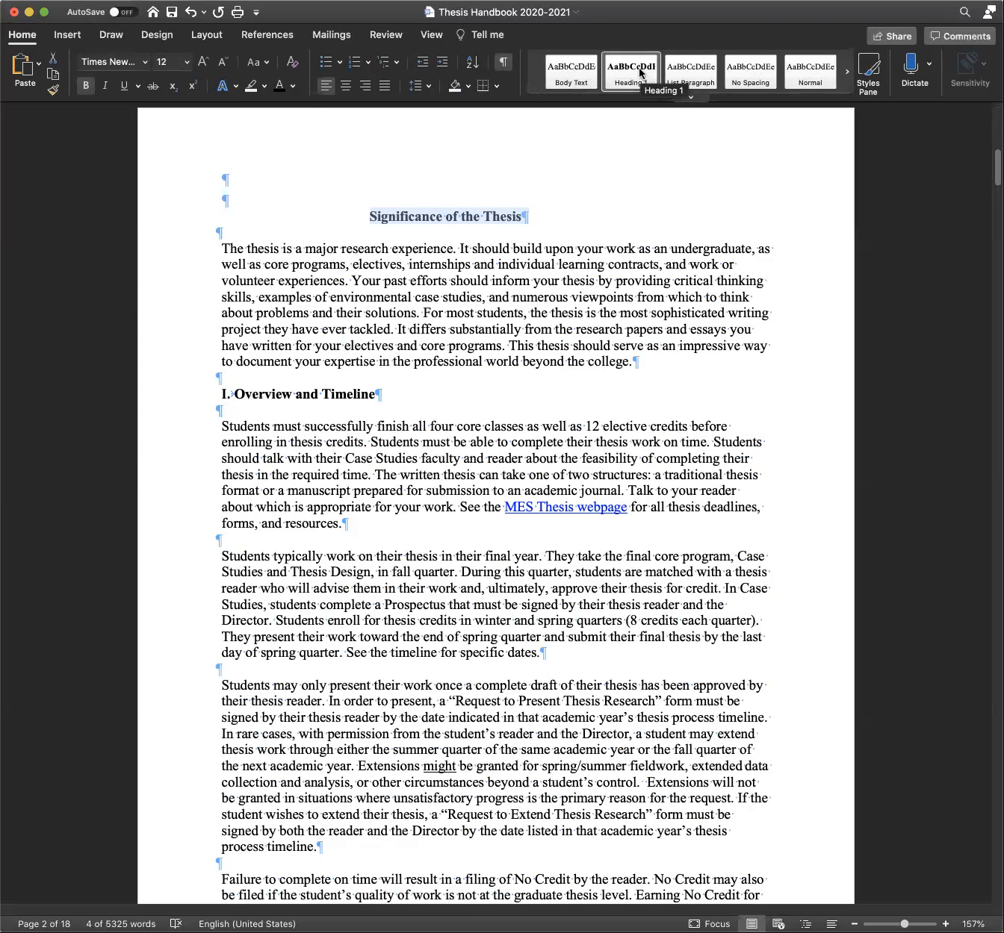
# Update the Heading 1 style to match the selected "Significance of the Thesis" heading
pyautogui.rightClick(639, 72)
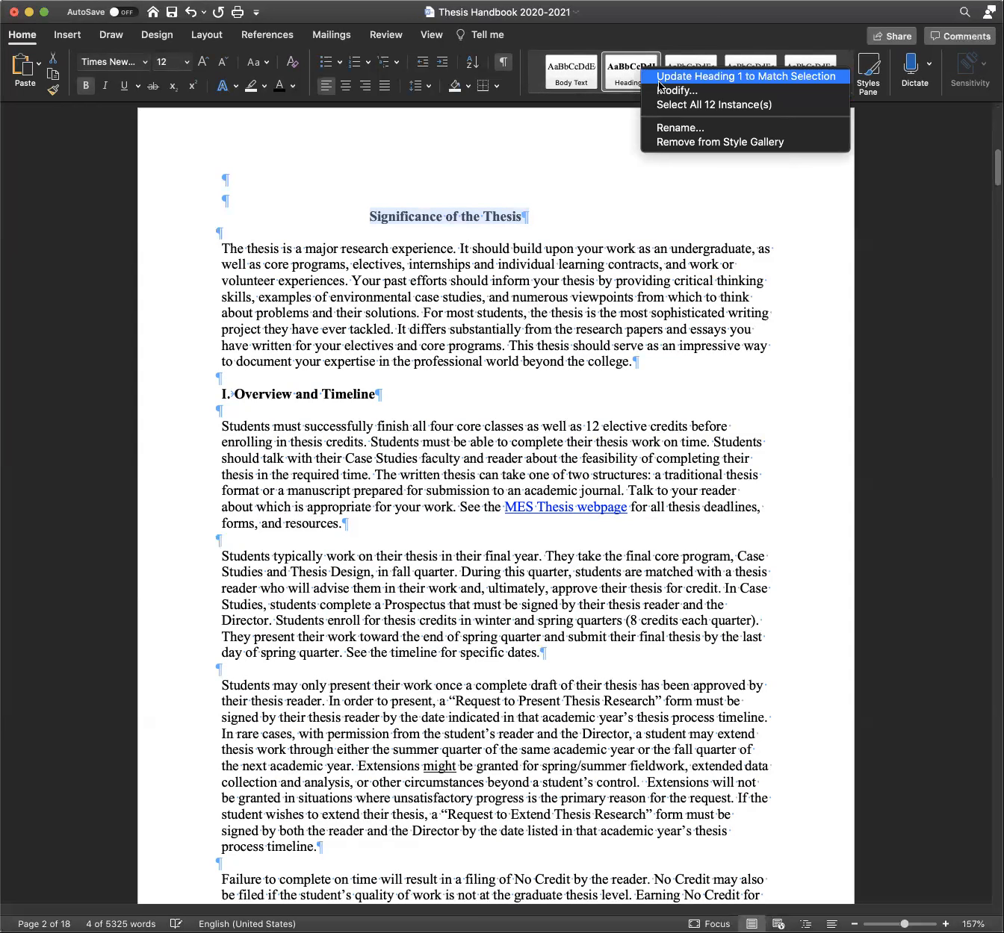
pyautogui.click(659, 78)
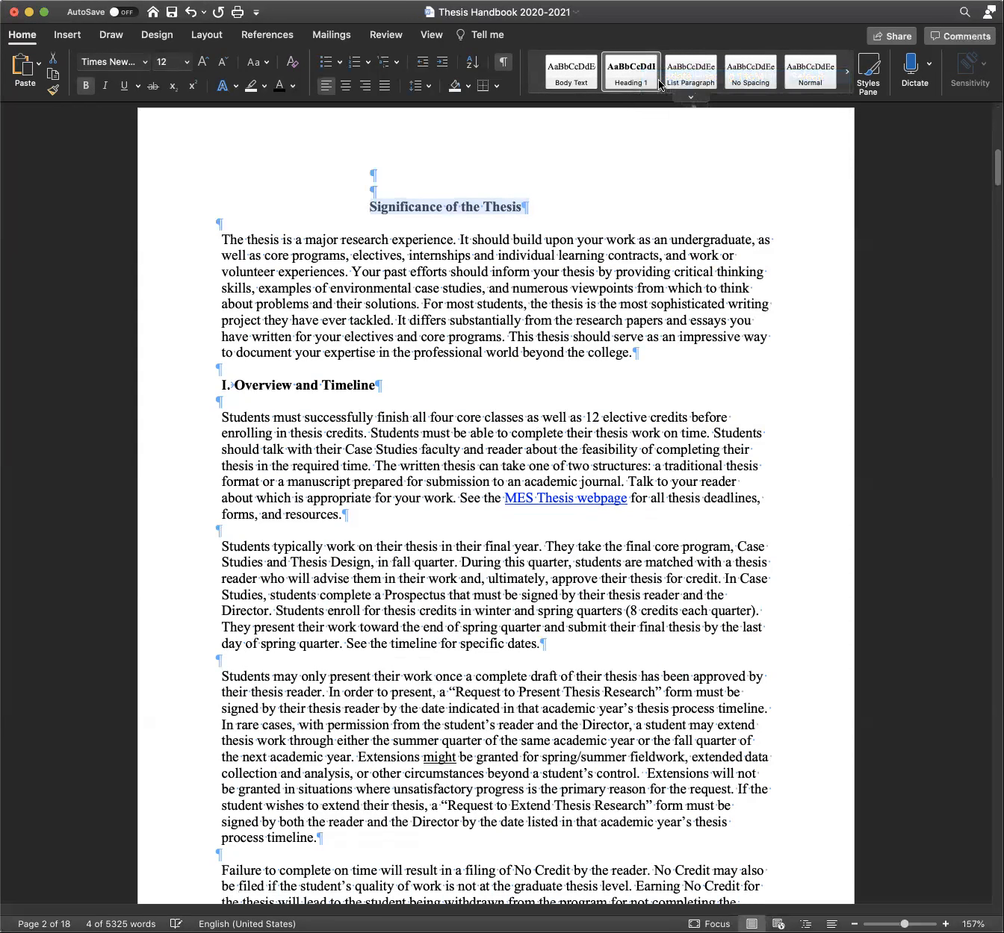
pyautogui.click(574, 212)
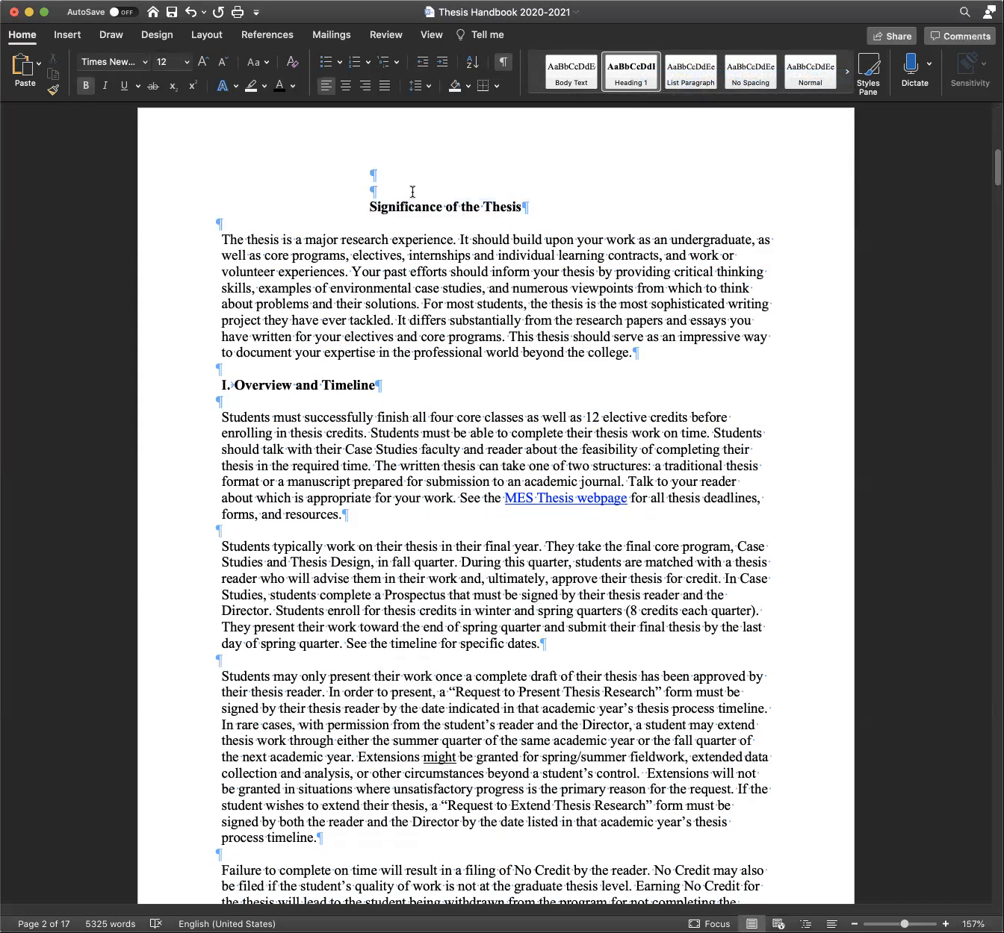
# Modify the Heading 1 style of the "Significance of the Thesis" heading to a 14 pt font size
pyautogui.moveTo(533, 199); pyautogui.dragTo(368, 207)
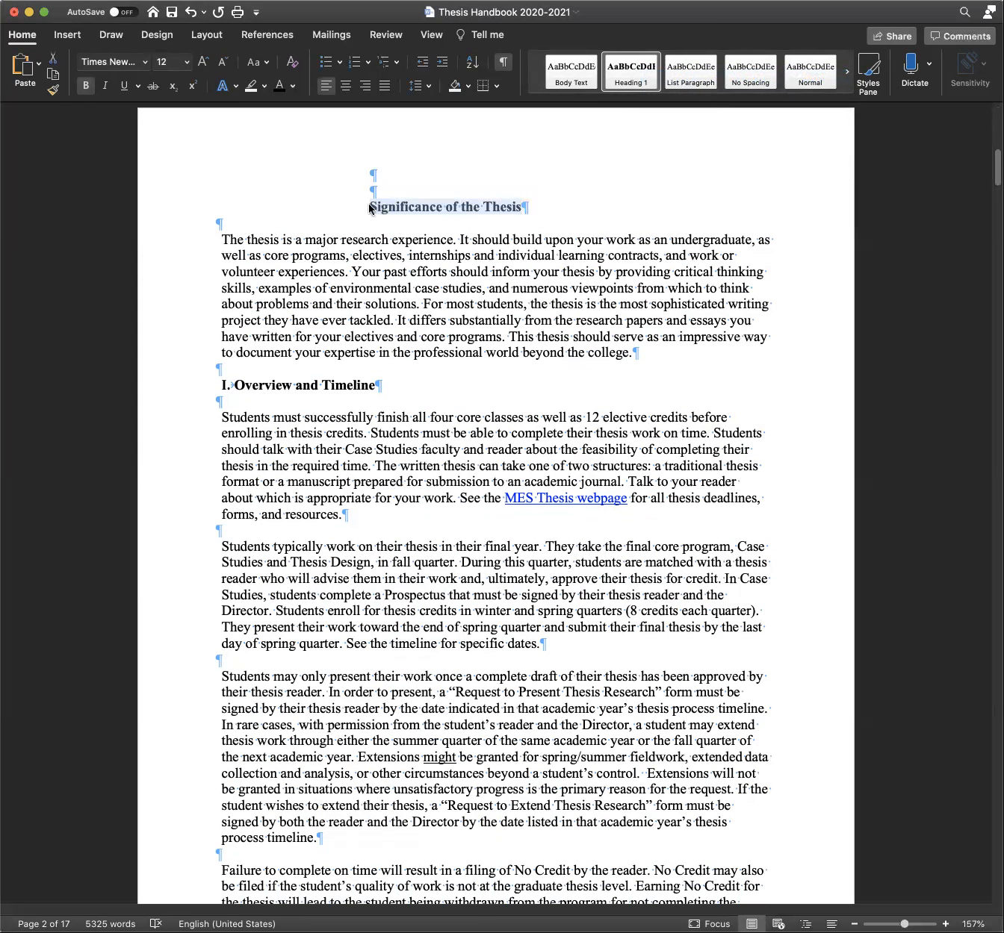
pyautogui.rightClick(628, 75)
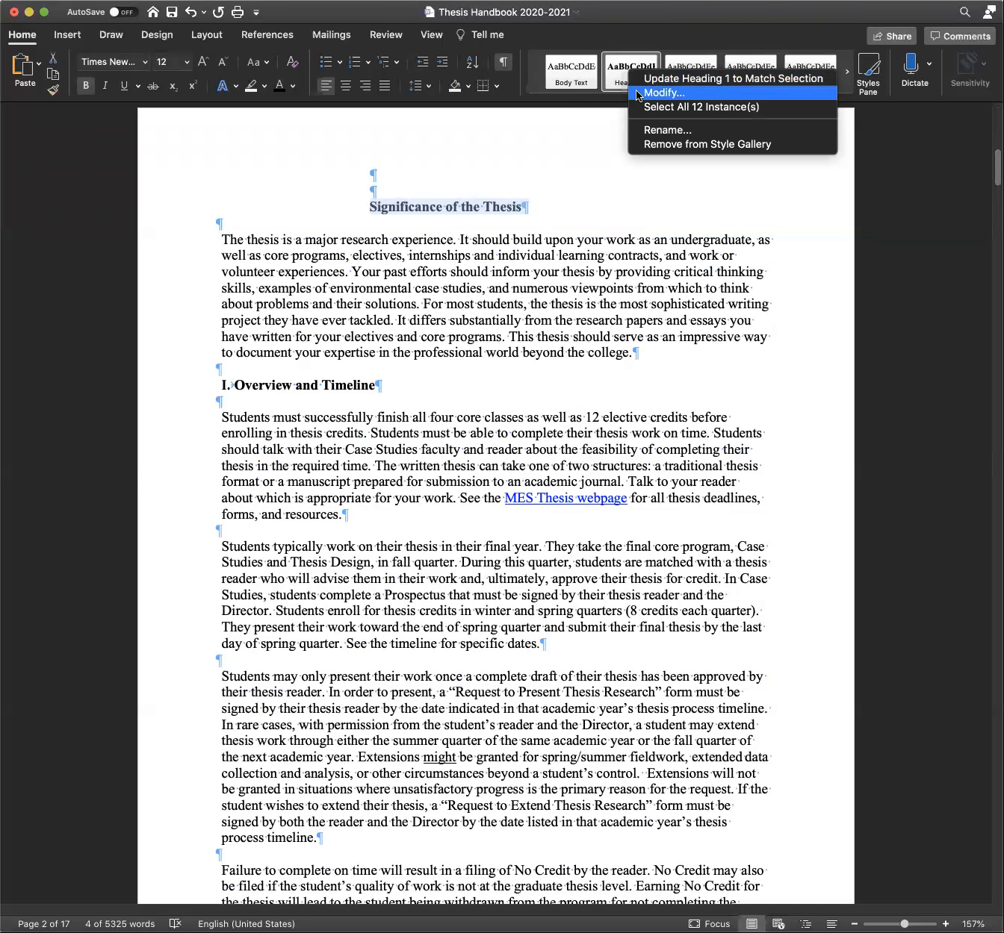
pyautogui.click(637, 93)
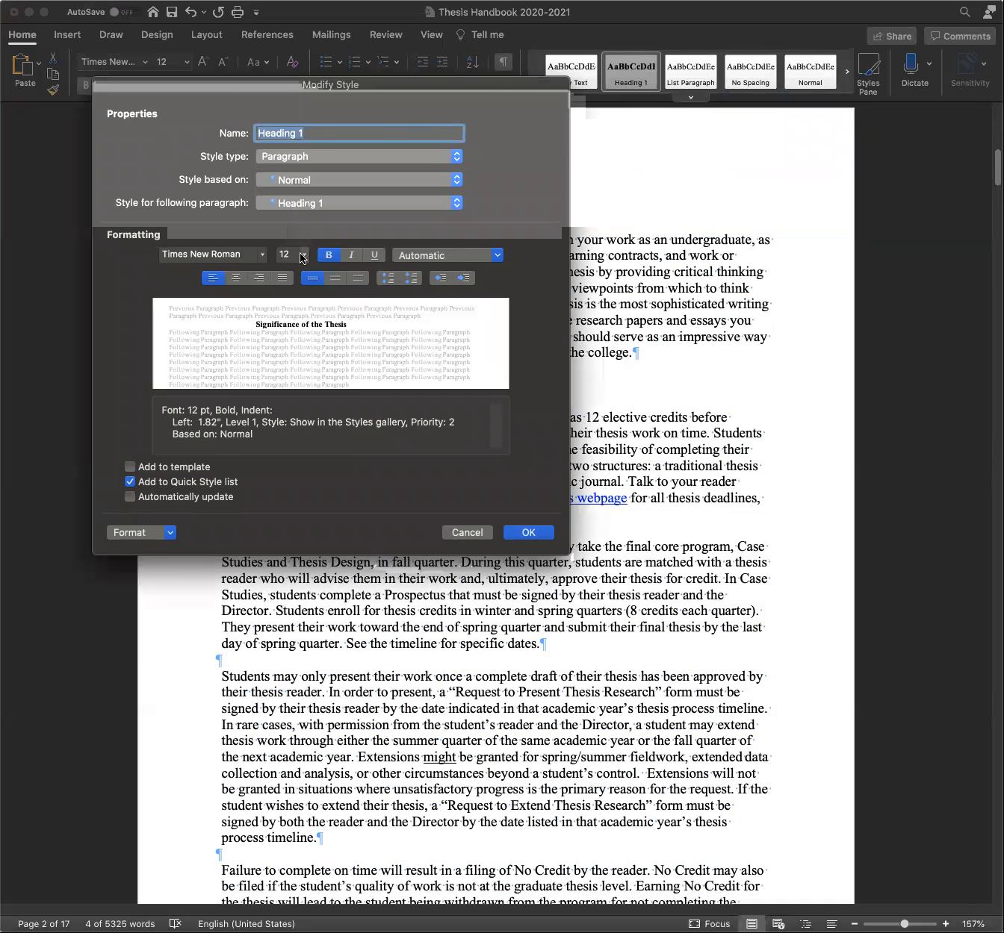
pyautogui.click(300, 254)
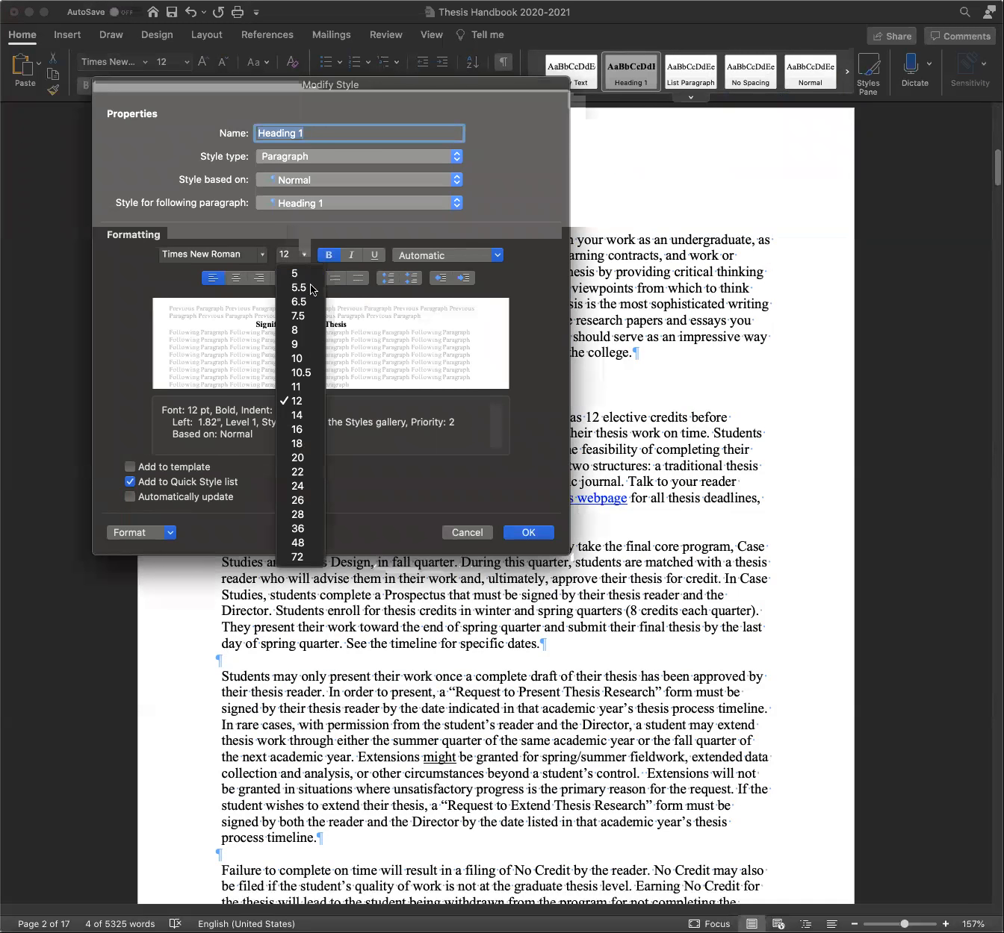
pyautogui.click(298, 415)
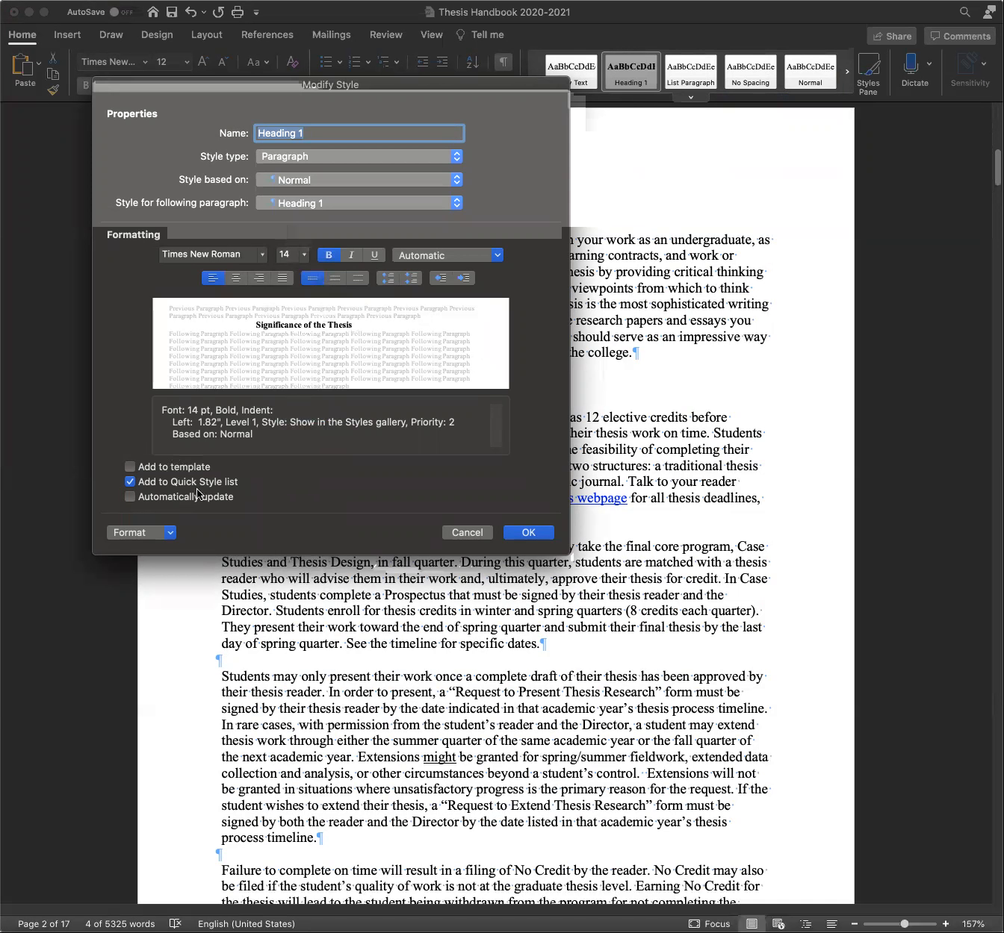
pyautogui.click(528, 532)
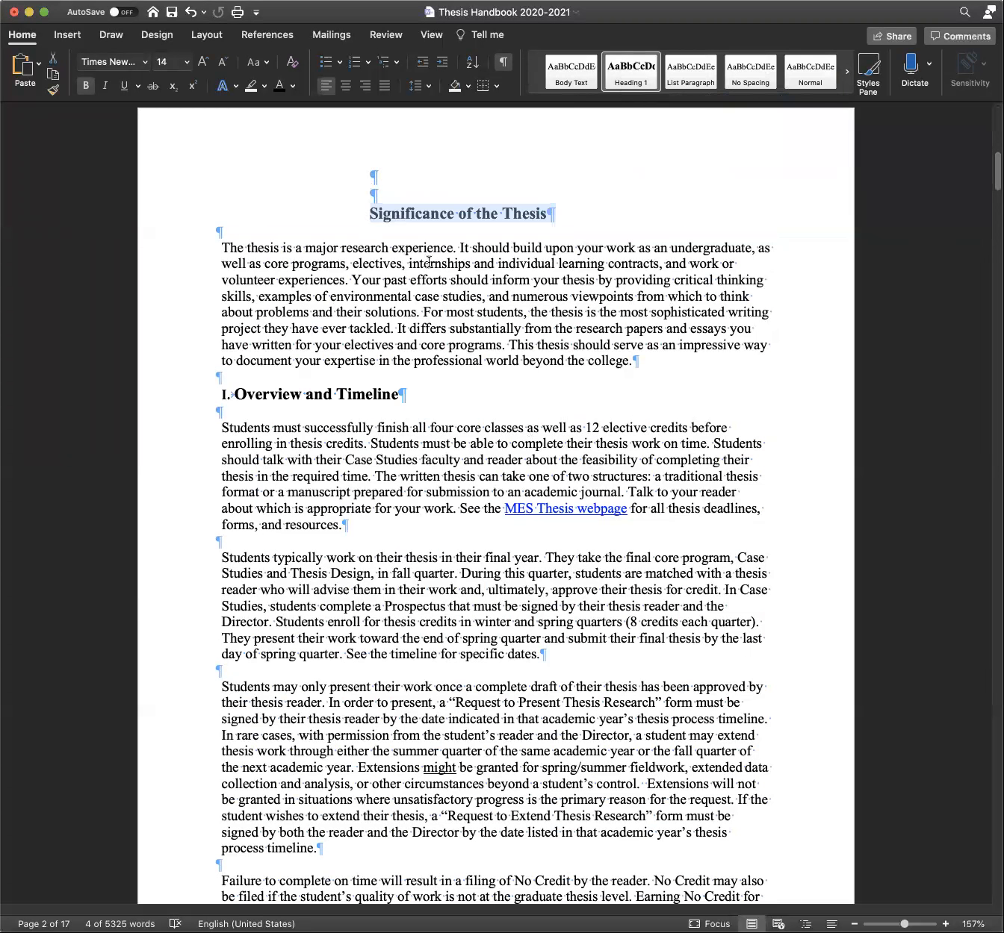
pyautogui.click(588, 213)
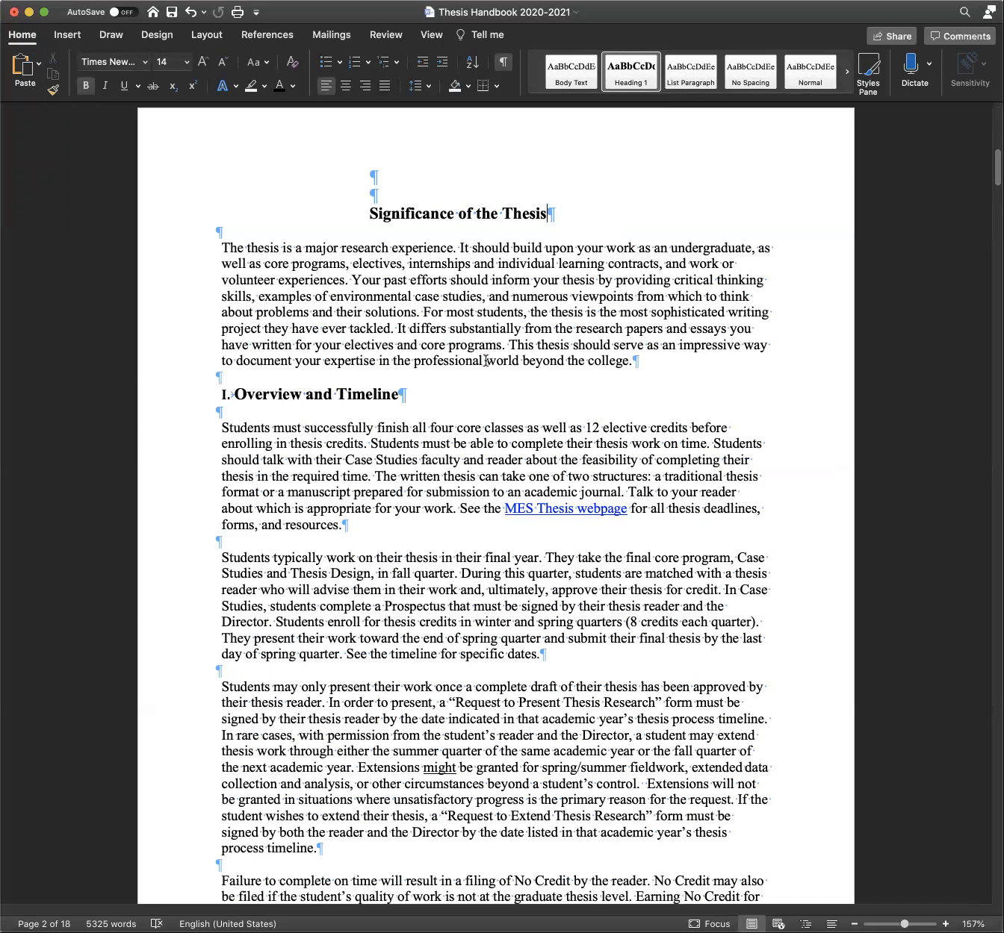
# Apply the Heading 2 style to the "Overview and Timeline" heading
pyautogui.click(432, 391)
pyautogui.moveTo(400, 394); pyautogui.dragTo(217, 396)
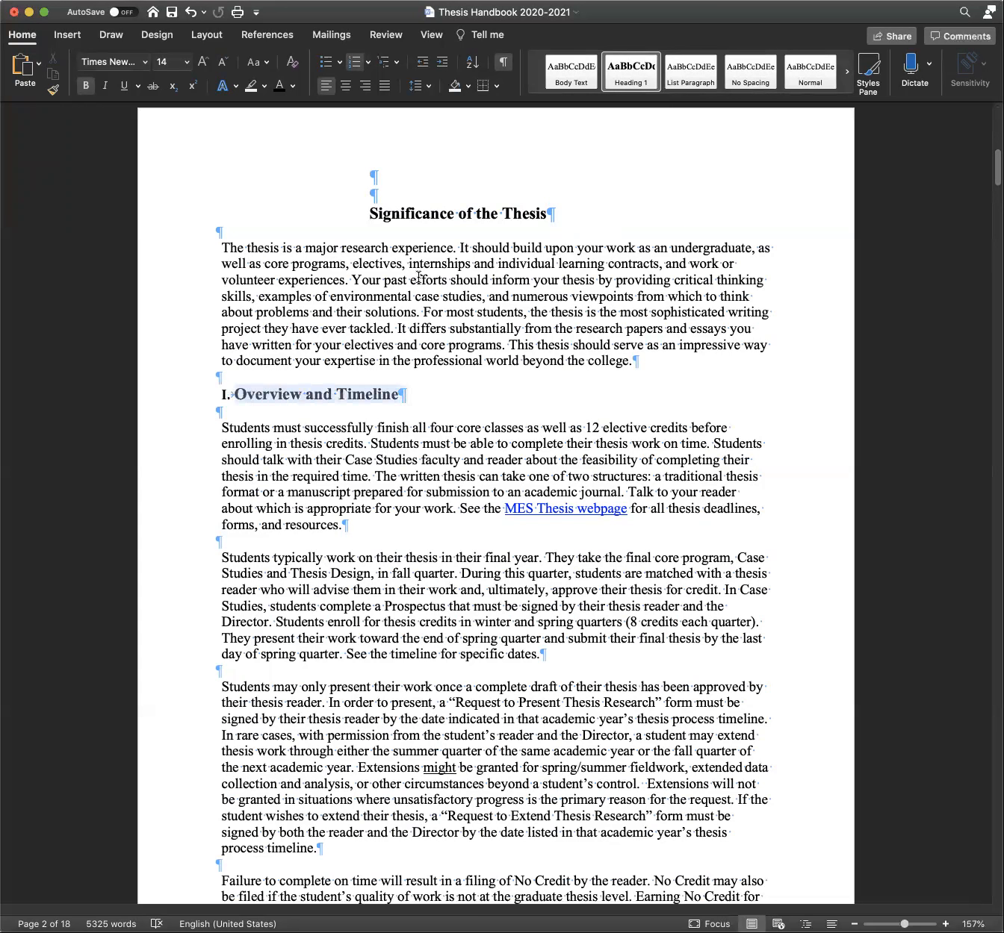
pyautogui.click(847, 72)
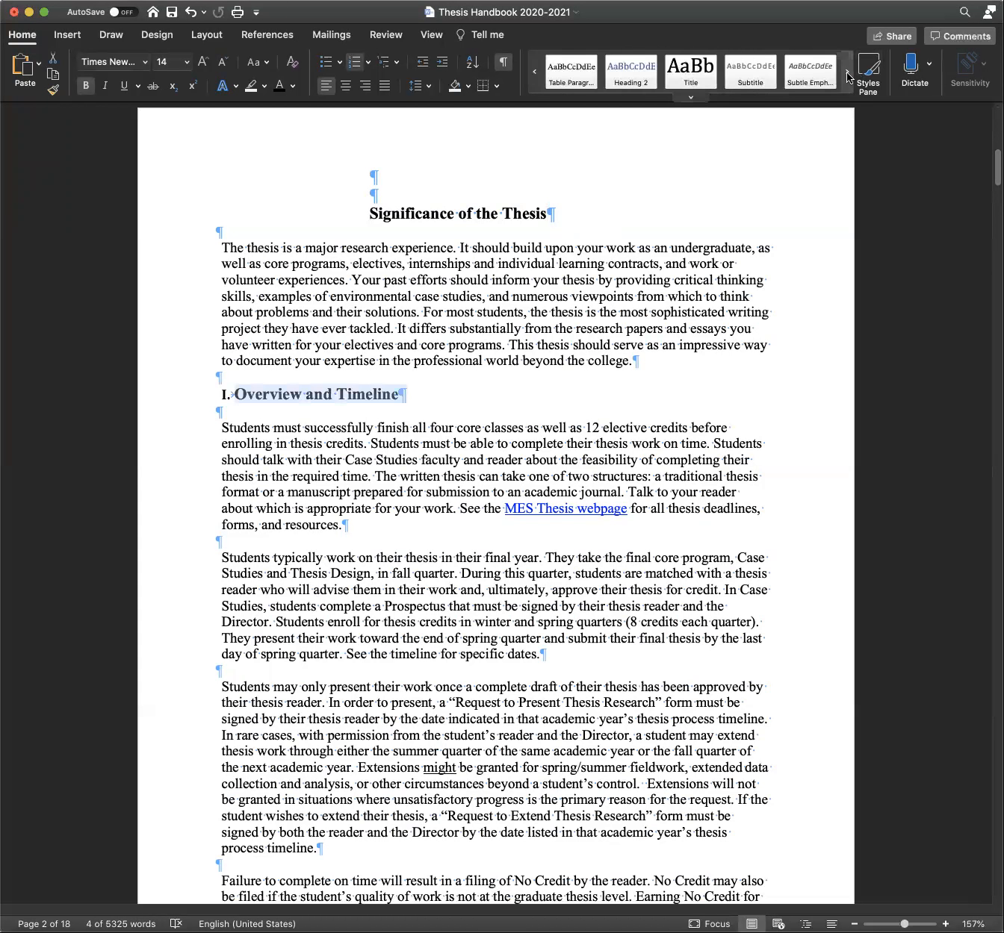
pyautogui.click(633, 74)
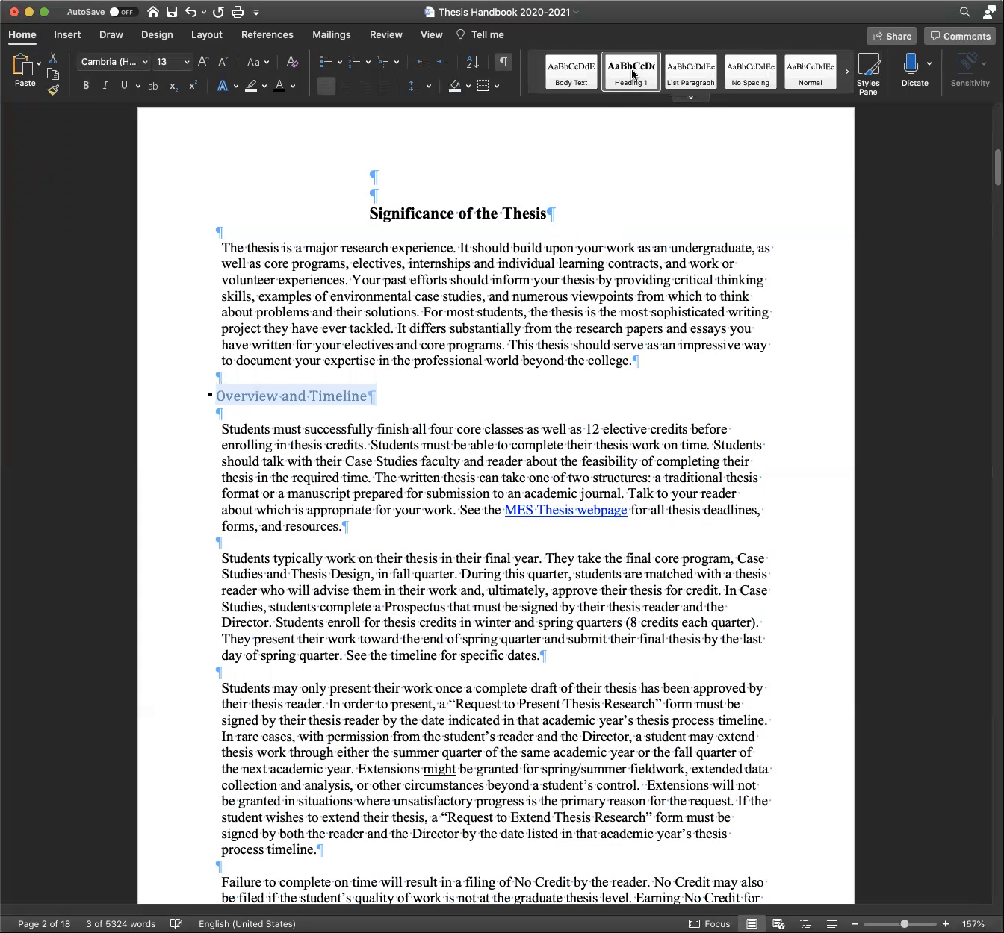
pyautogui.rightClick(632, 74)
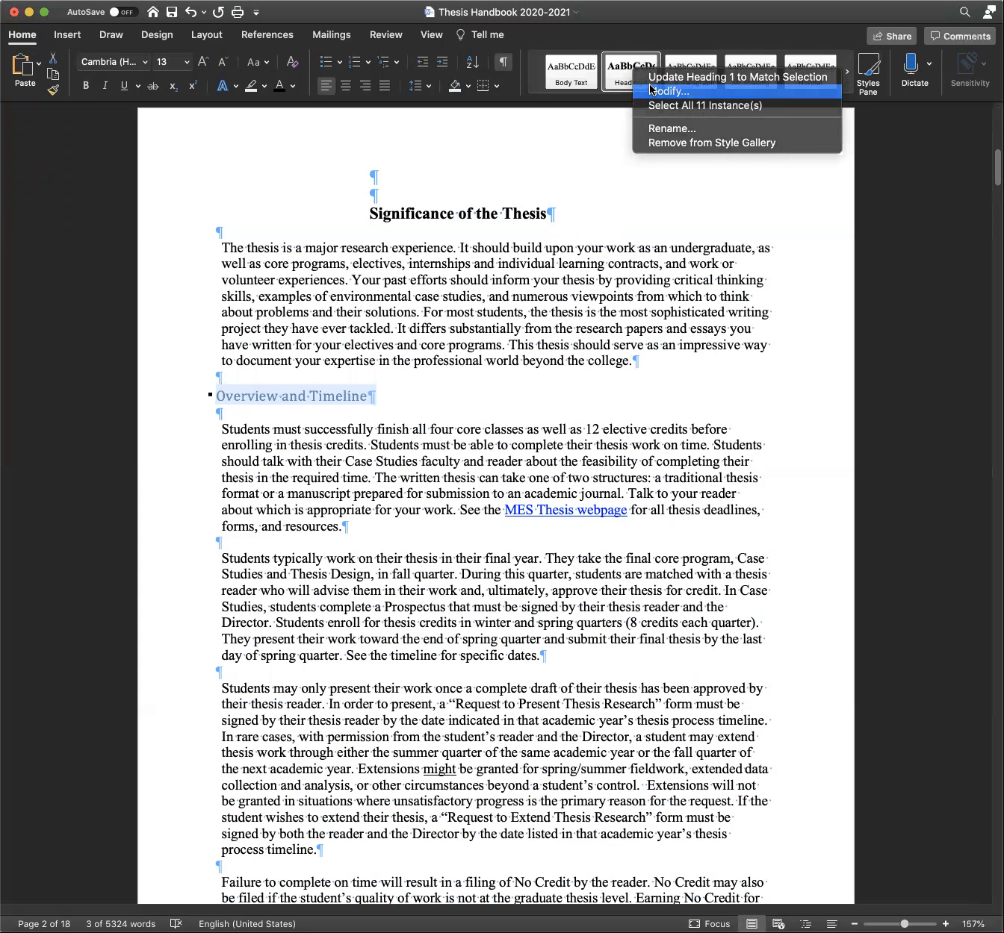
pyautogui.click(652, 90)
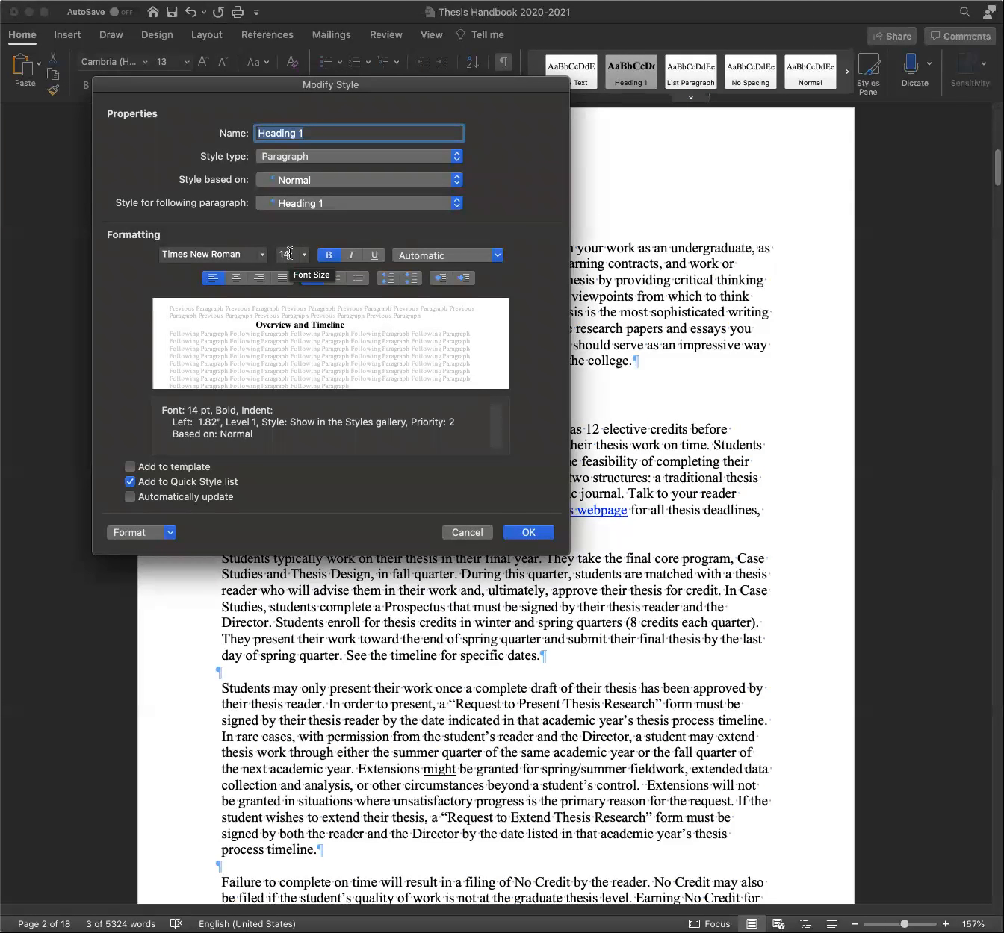
pyautogui.click(289, 255)
pyautogui.write('12')
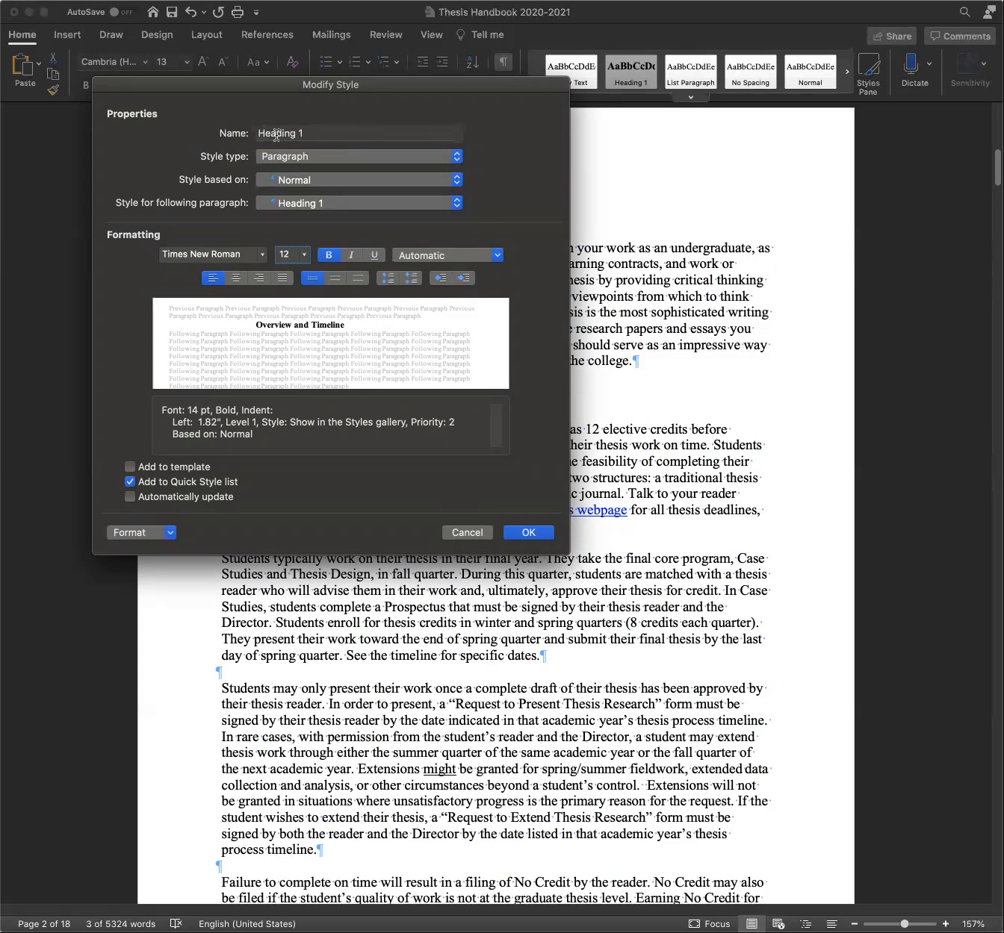
pyautogui.click(476, 532)
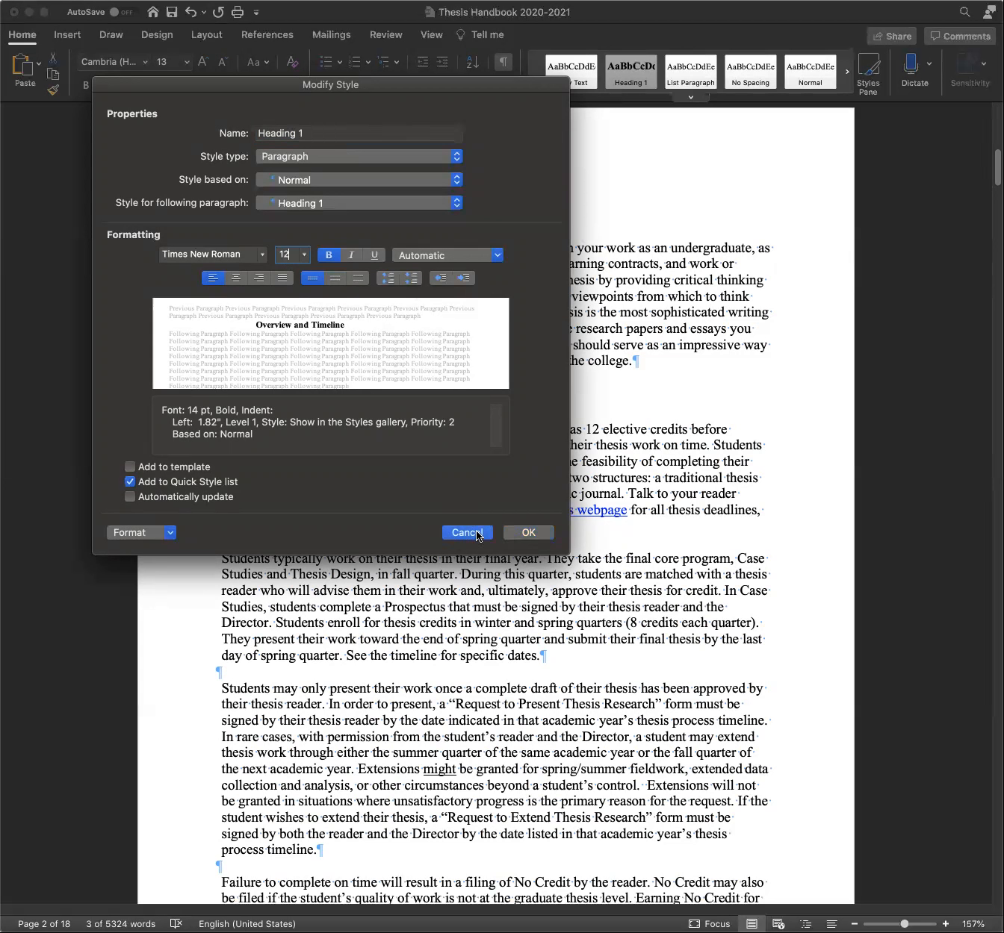
# Modify the Heading 2 style to use bold 12 pt Times New Roman
pyautogui.click(846, 73)
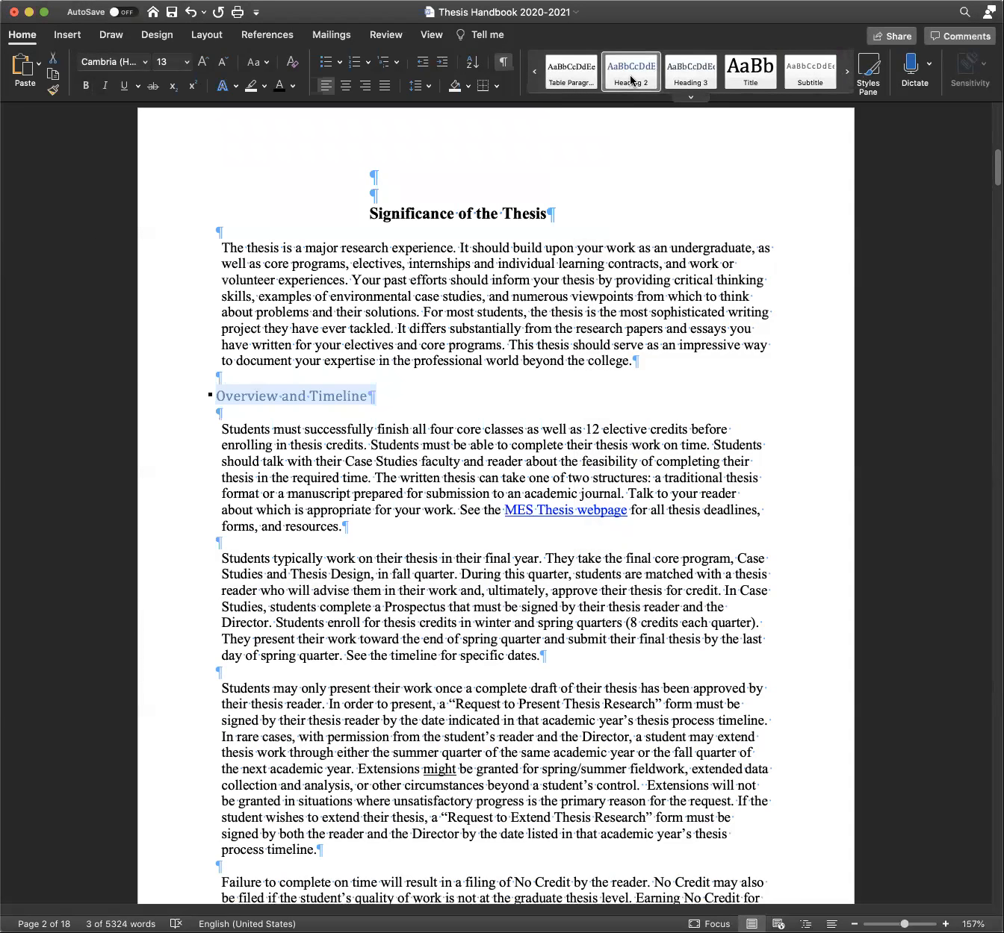
pyautogui.rightClick(631, 80)
pyautogui.click(649, 97)
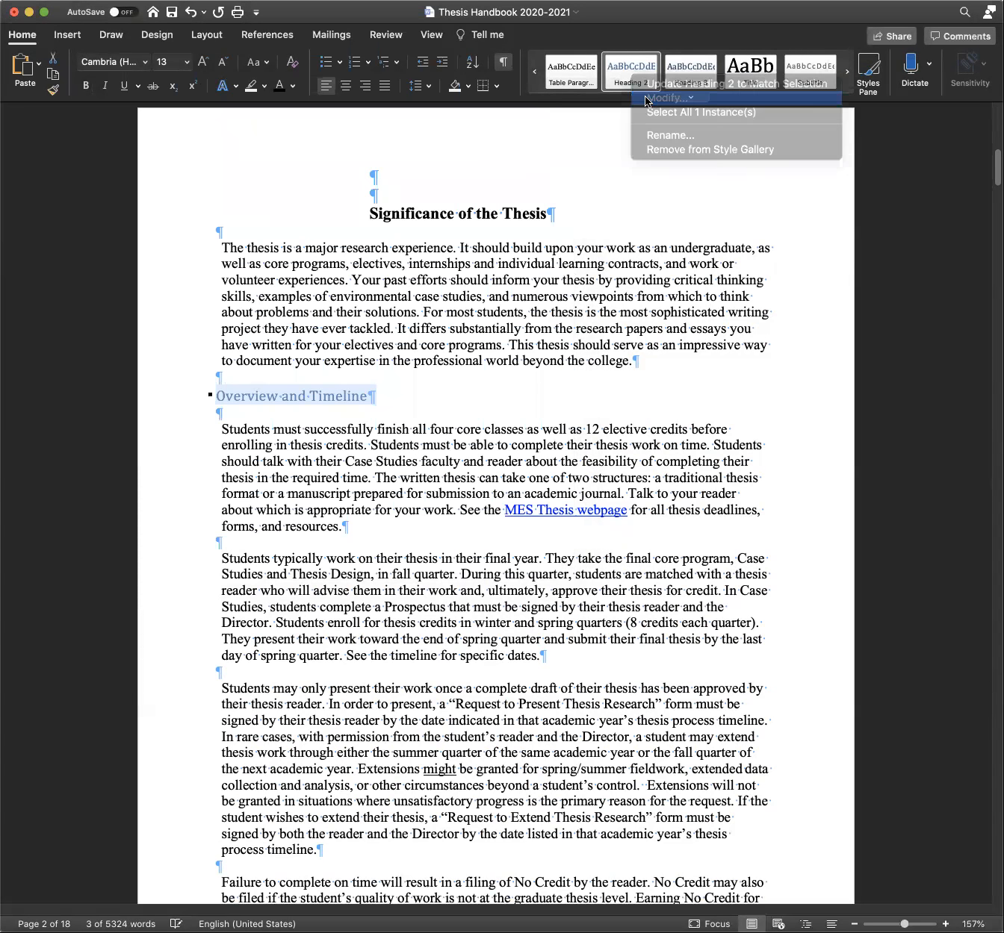
pyautogui.click(272, 257)
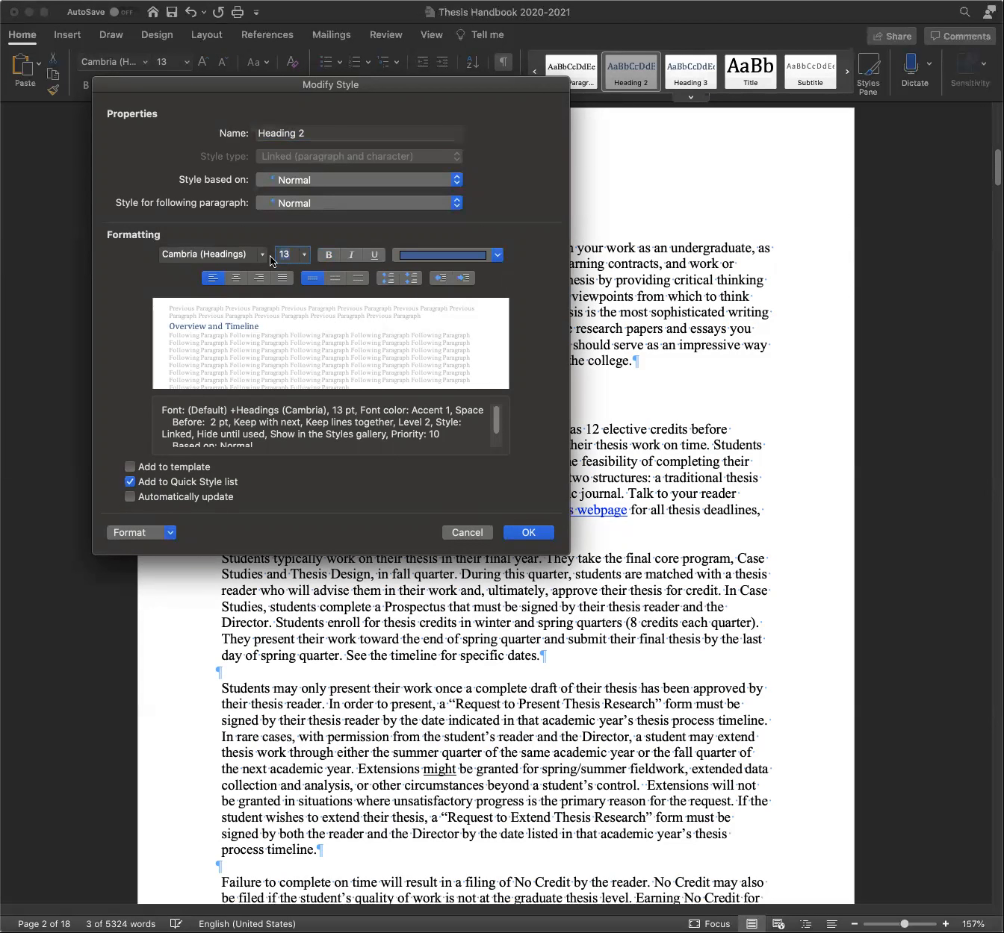
pyautogui.write('12')
pyautogui.click(254, 253)
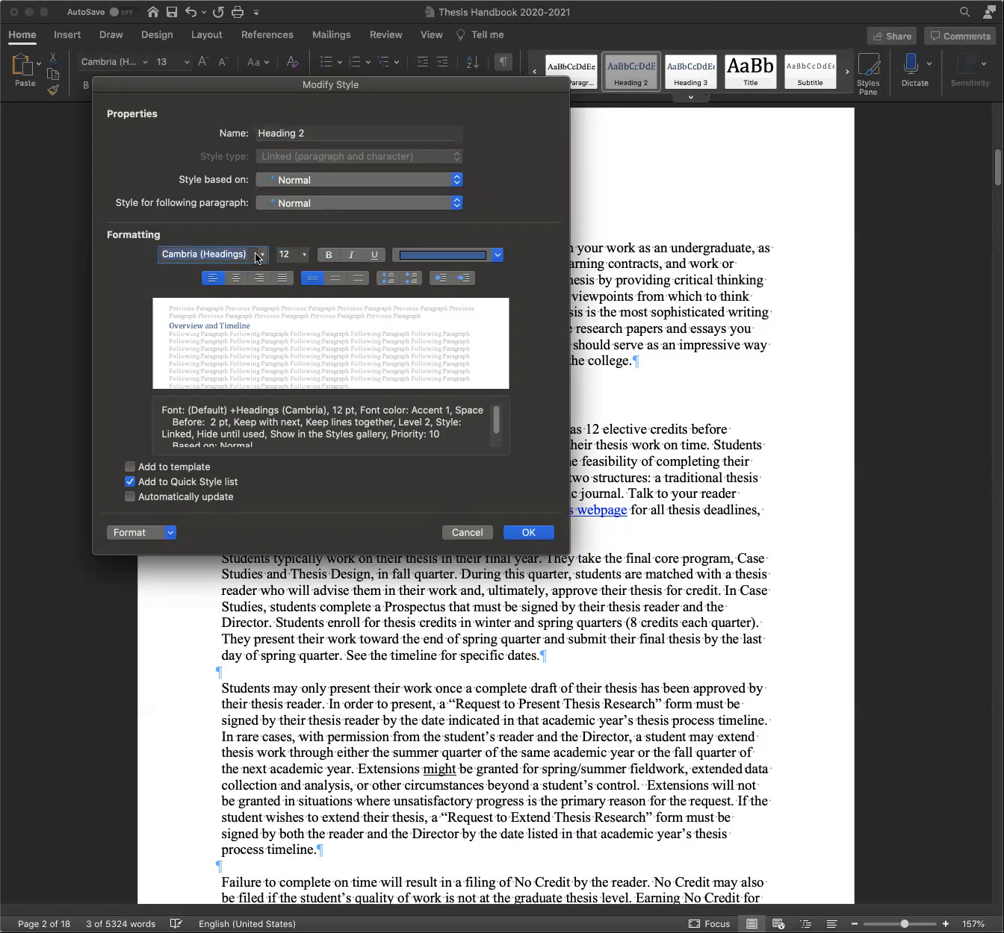
pyautogui.click(260, 255)
pyautogui.click(270, 378)
pyautogui.click(329, 255)
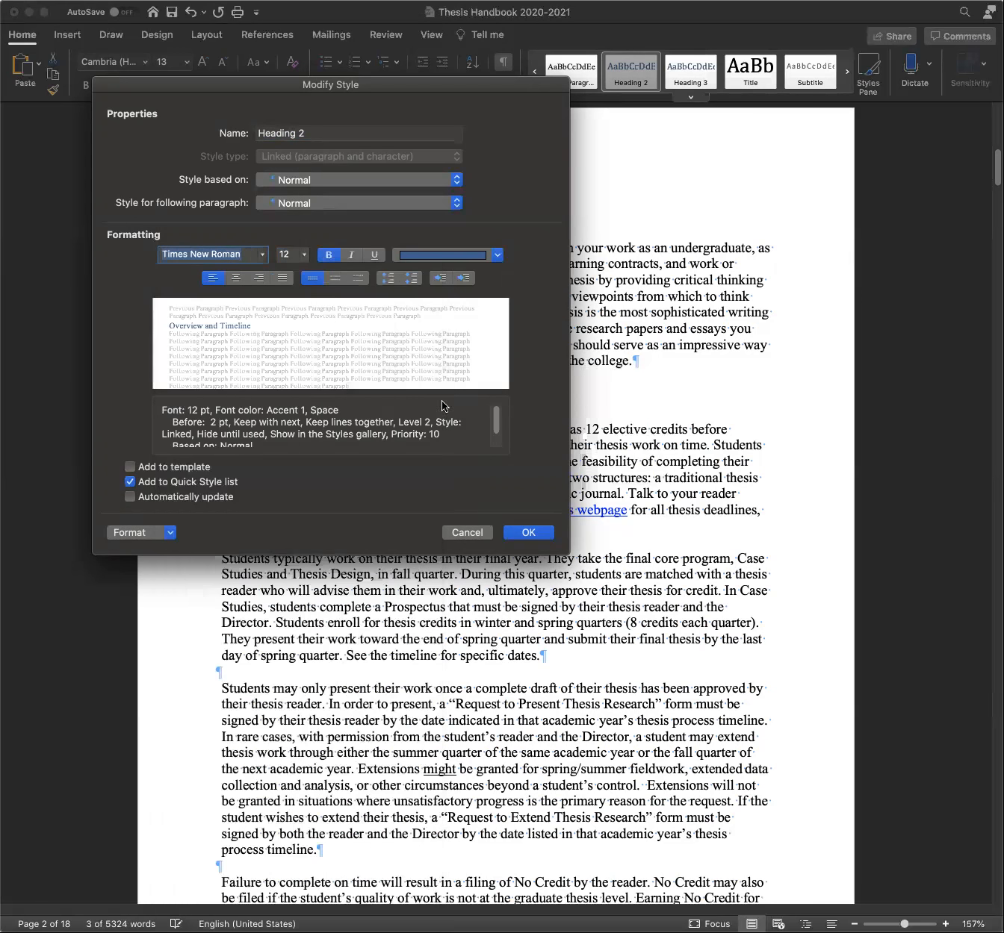
pyautogui.click(524, 533)
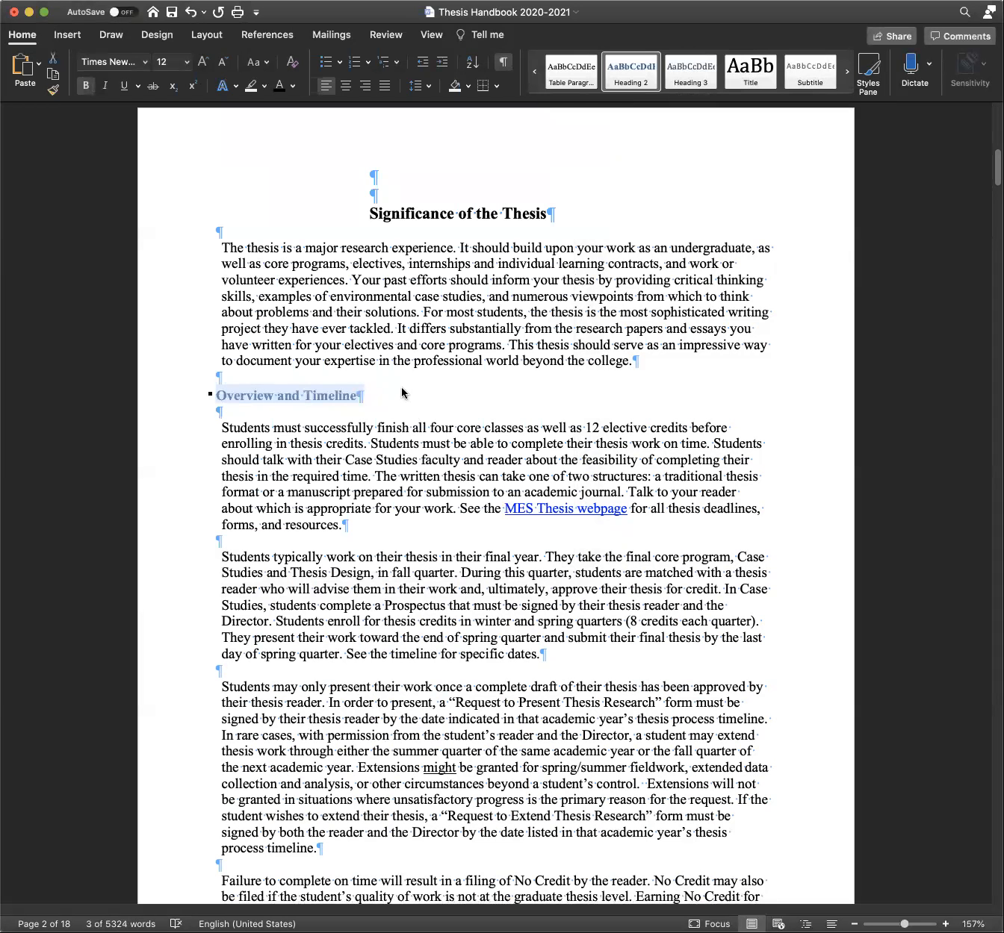
# Change the text color of the "Overview and Timeline" heading to black
pyautogui.click(463, 521)
pyautogui.moveTo(365, 397); pyautogui.dragTo(216, 396)
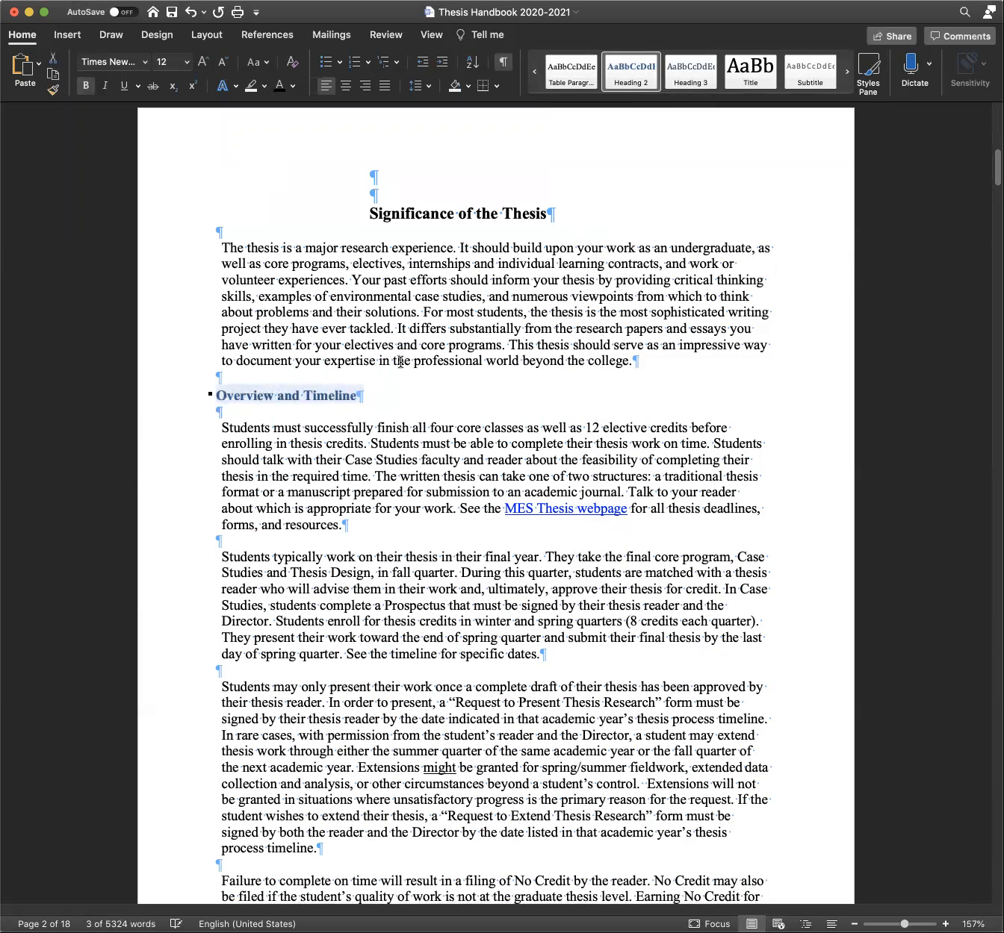
pyautogui.click(405, 402)
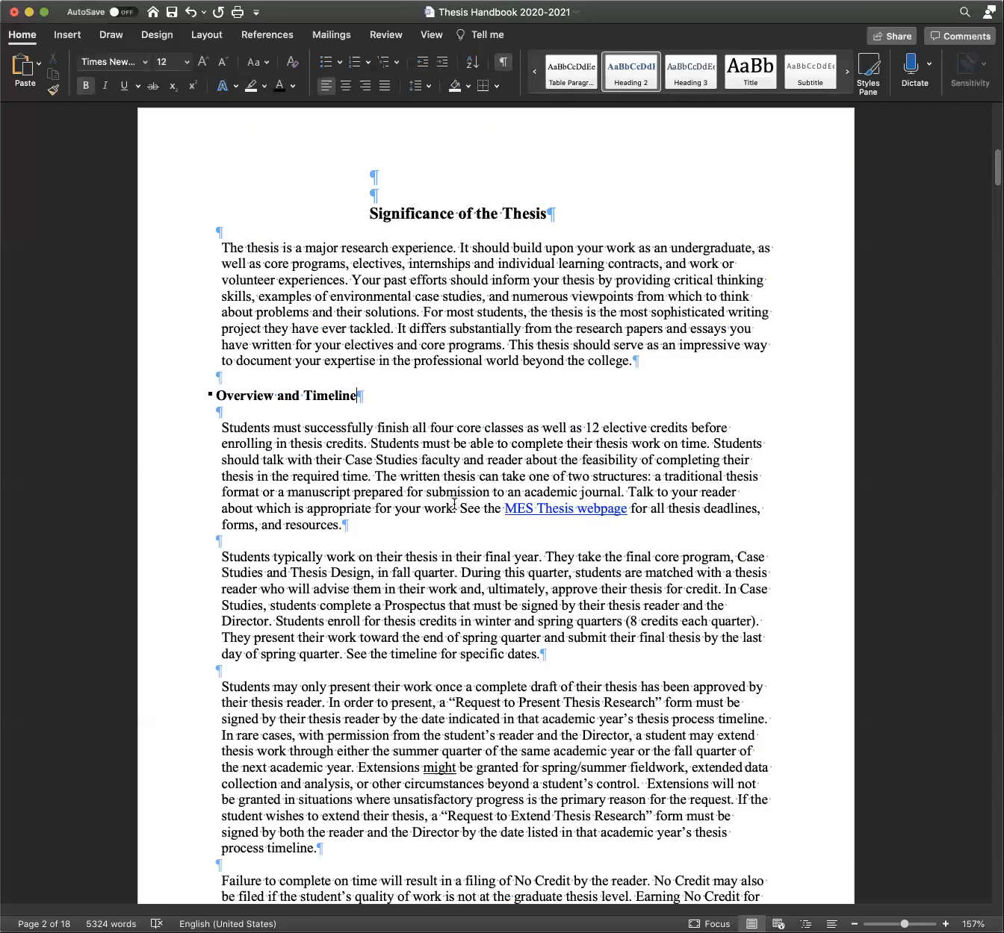
# Look through the pages following "Overview and Timeline" up to "The Writing Process", checking the subheadings and blank areas
pyautogui.scroll(-1, 465, 545)
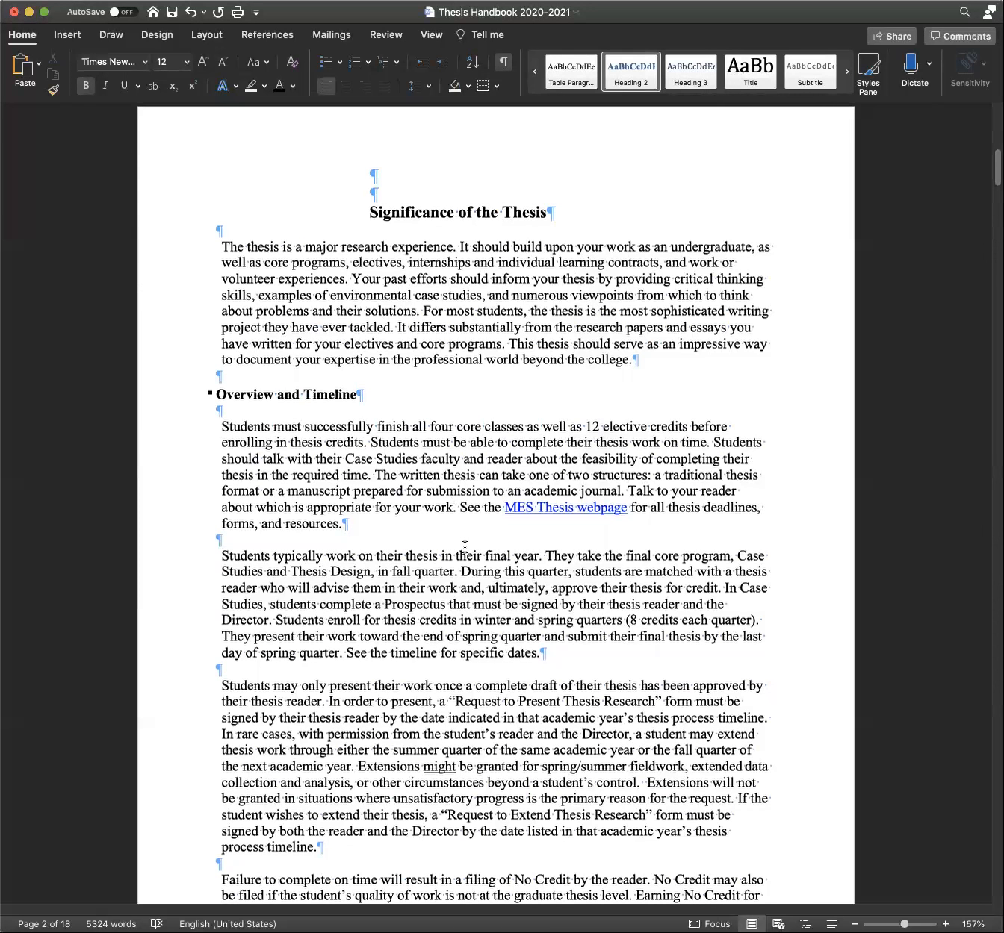
pyautogui.scroll(-3, 465, 555)
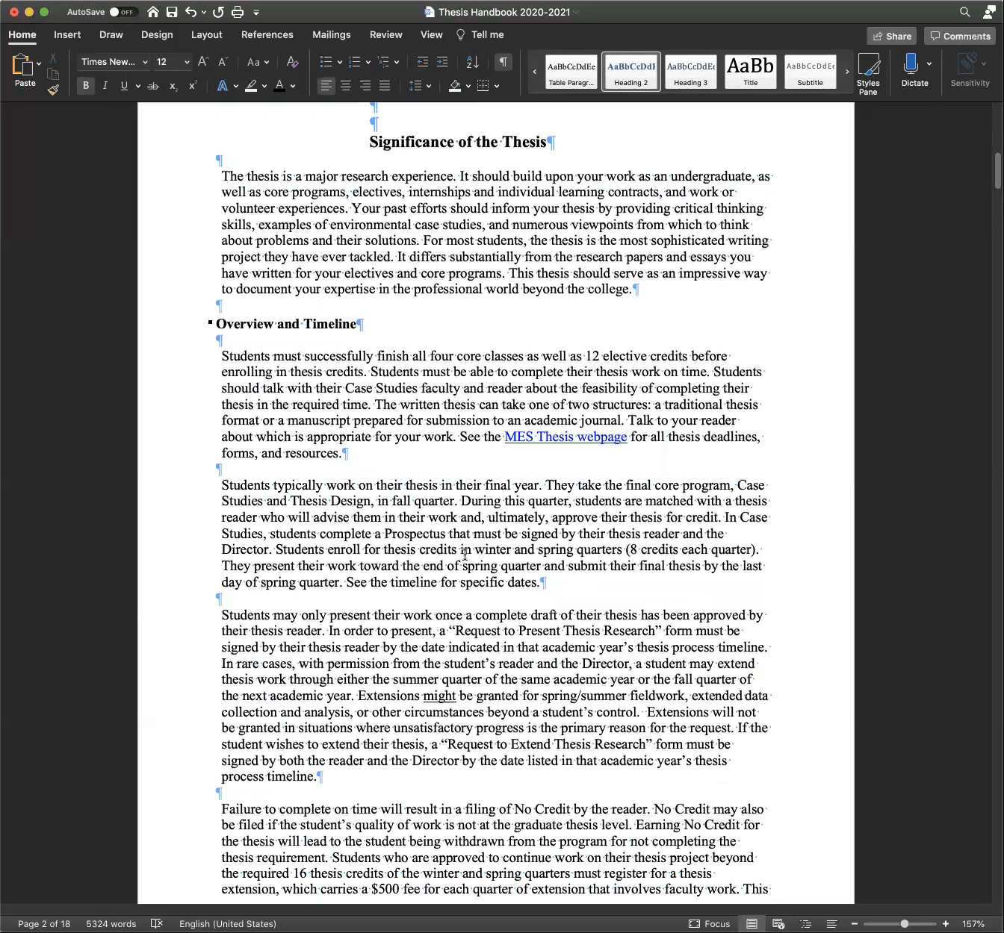
pyautogui.scroll(-5, 466, 557)
pyautogui.scroll(7, 465, 555)
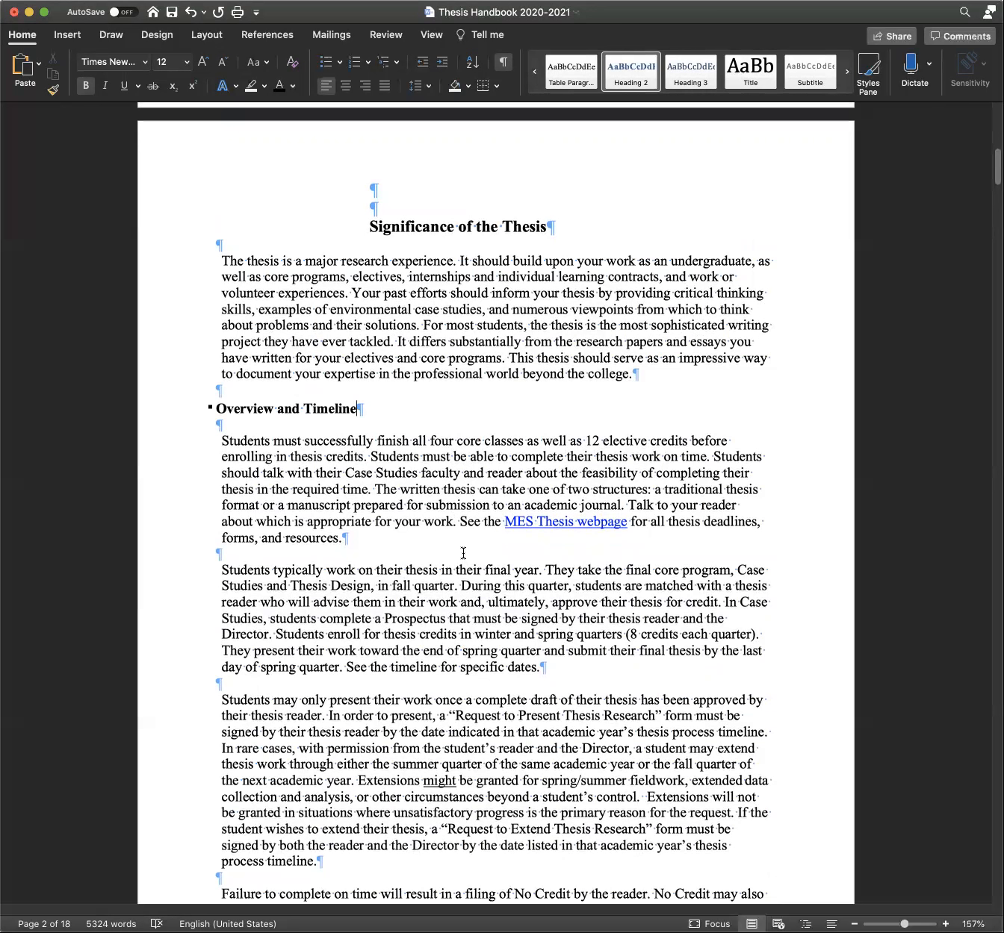
pyautogui.scroll(-1, 463, 553)
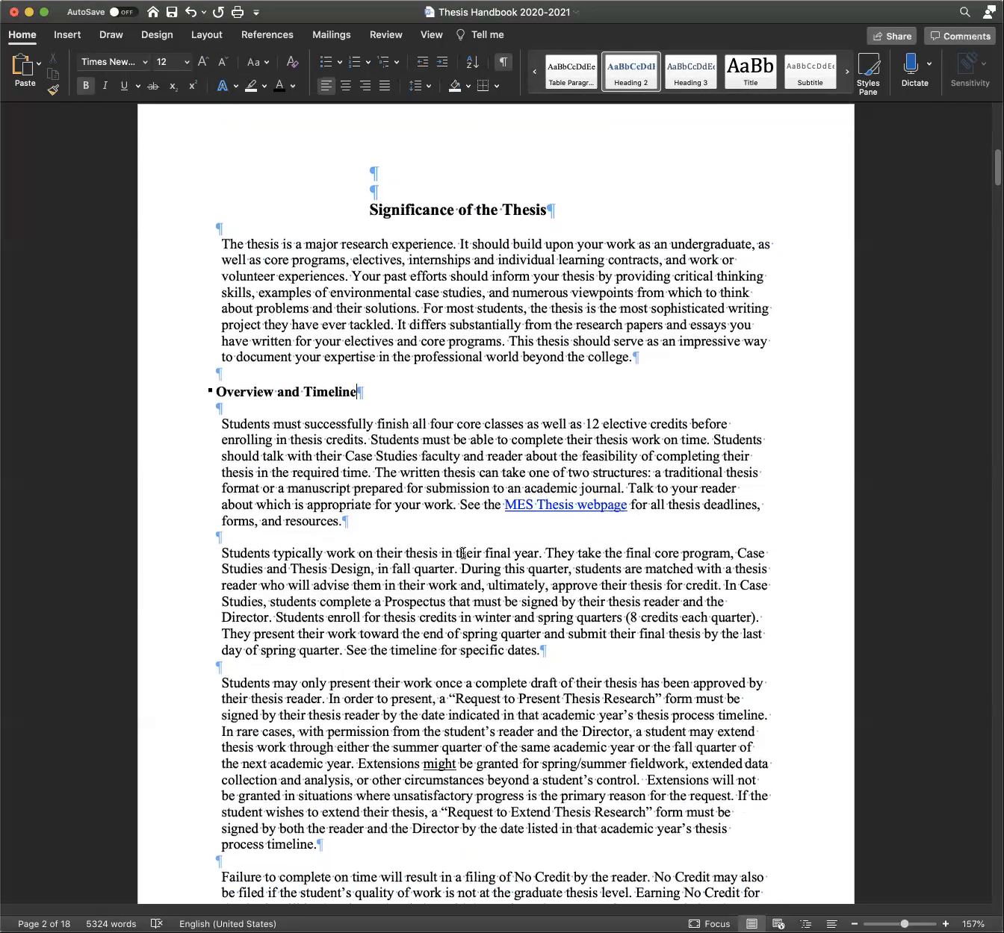
pyautogui.scroll(-1, 462, 553)
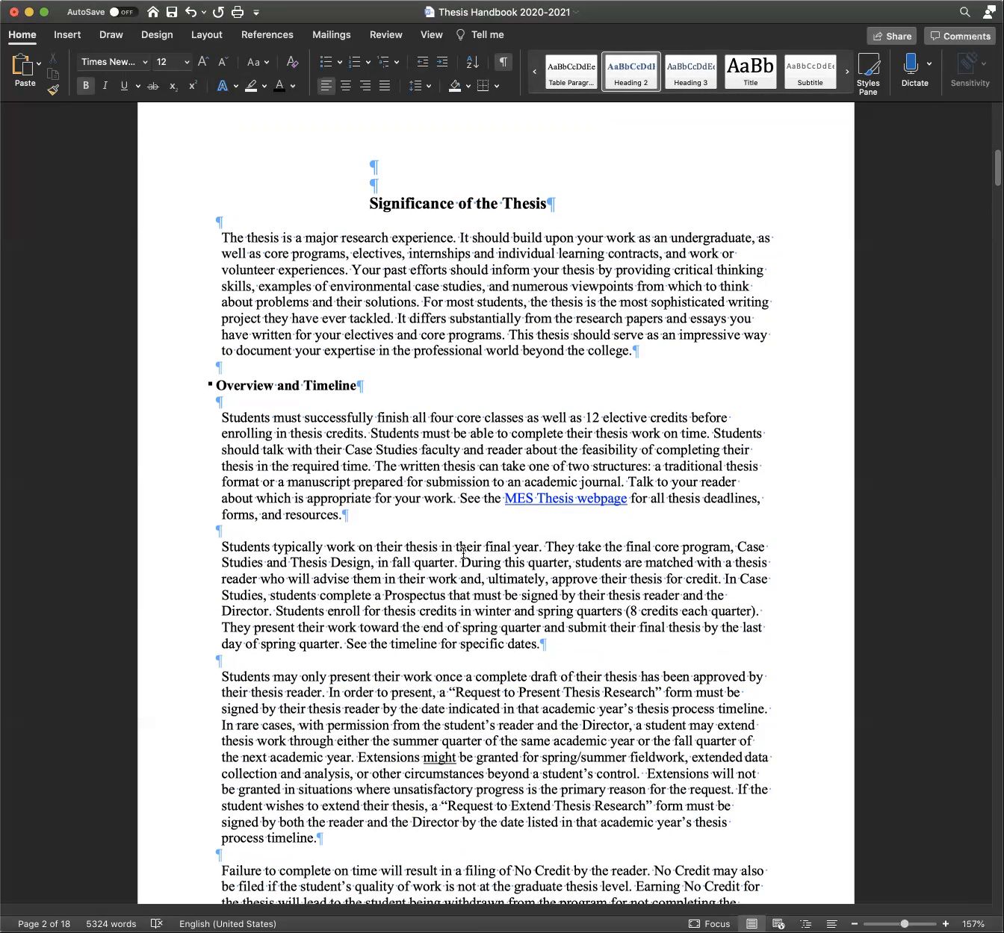
pyautogui.scroll(-4, 462, 552)
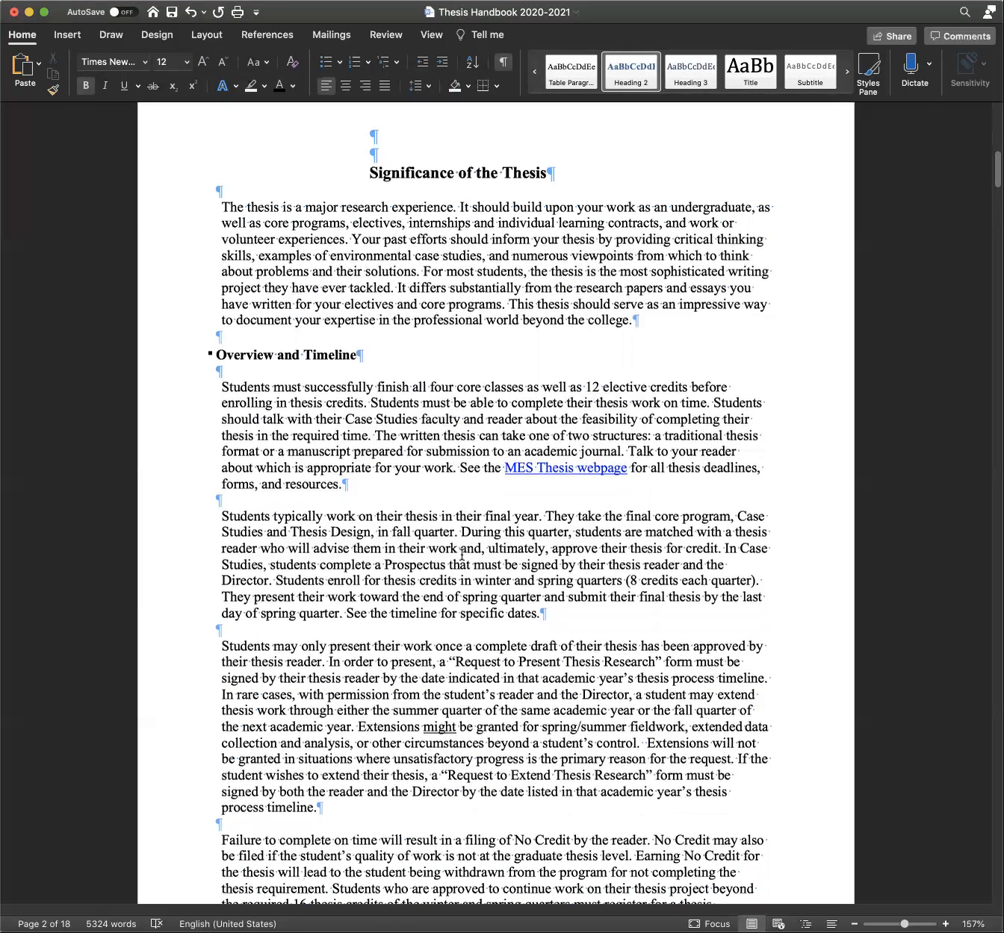
pyautogui.scroll(-15, 462, 558)
pyautogui.scroll(-11, 462, 558)
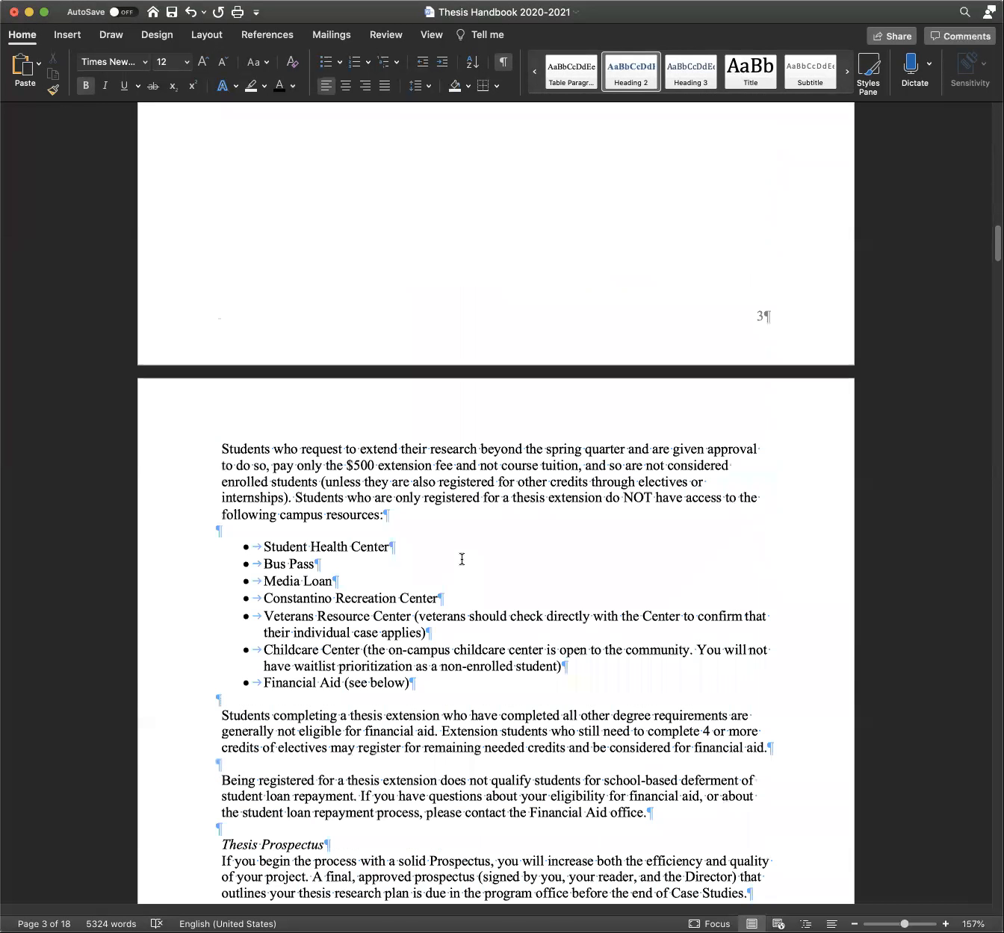
pyautogui.scroll(-17, 462, 558)
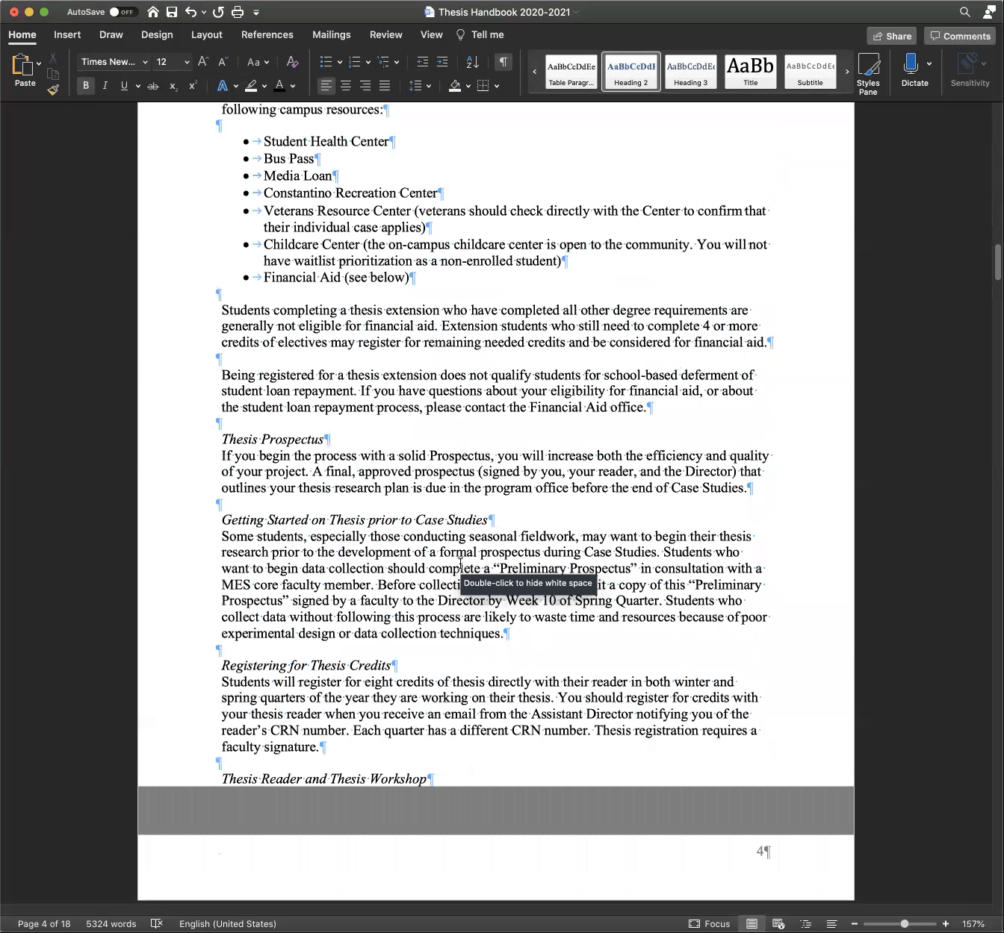
pyautogui.scroll(-15, 459, 564)
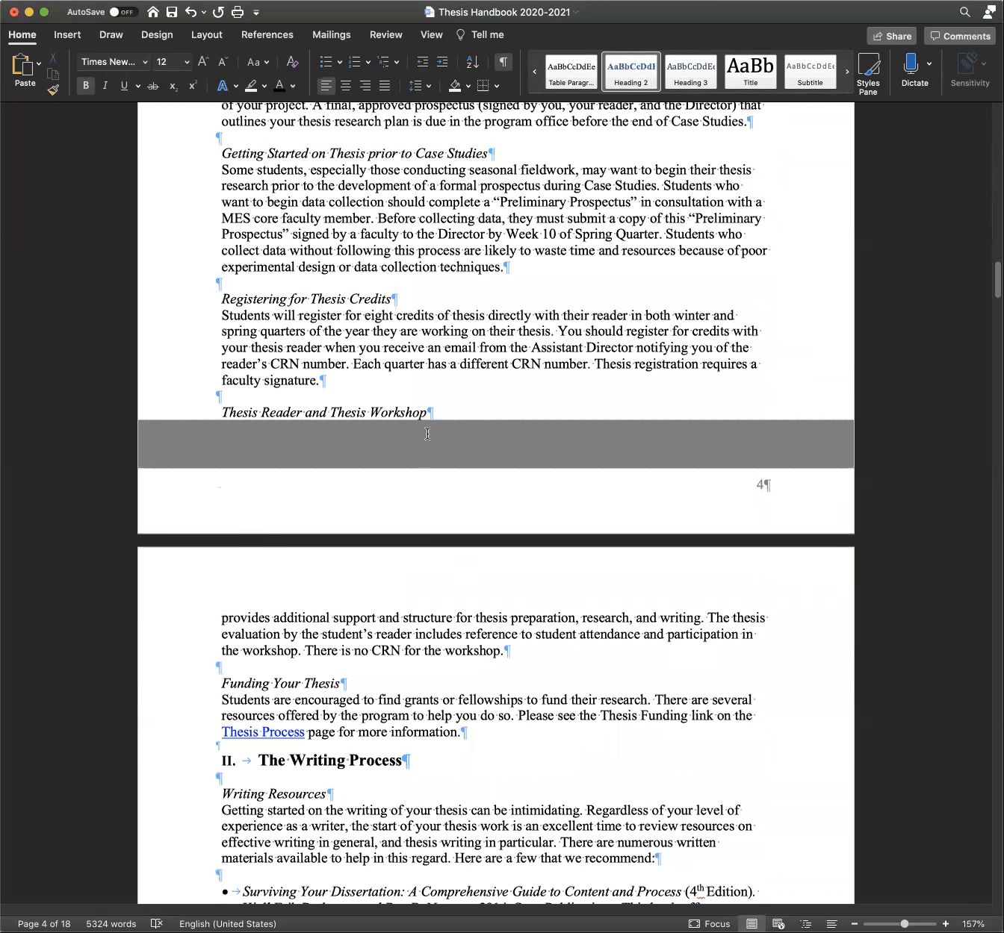
pyautogui.scroll(-7, 432, 431)
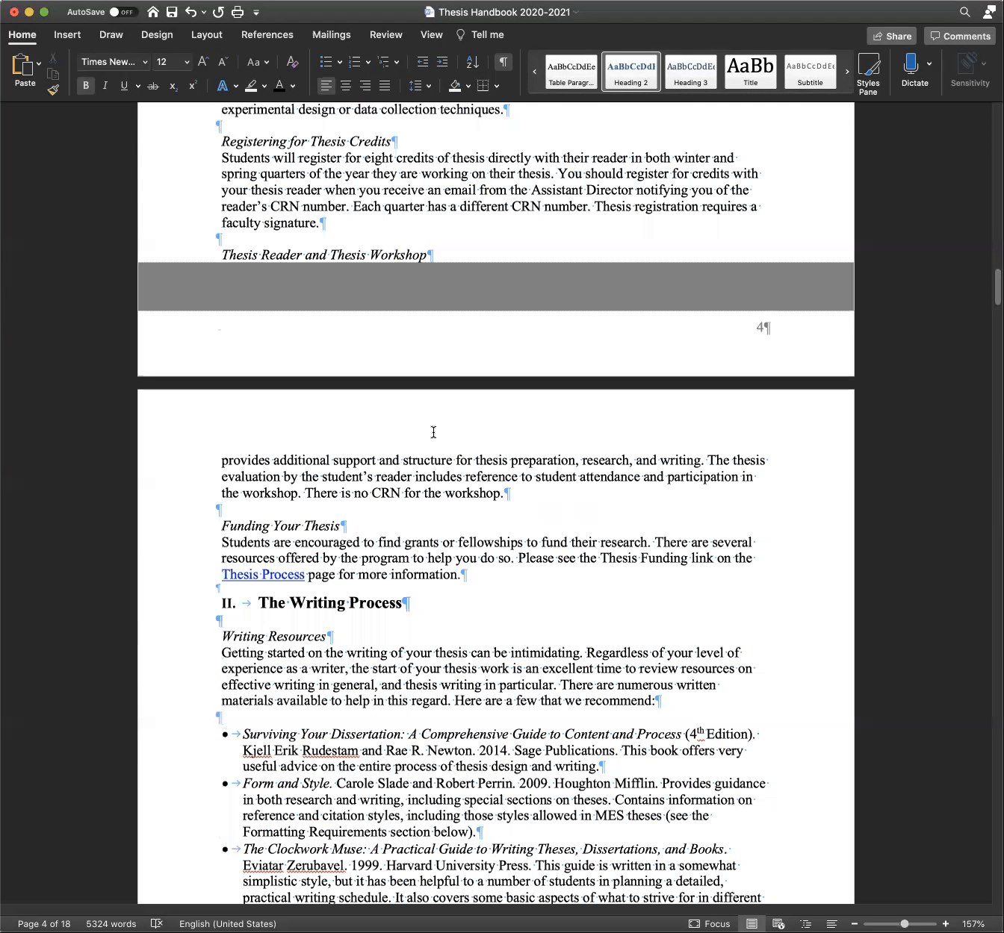
pyautogui.scroll(6, 445, 453)
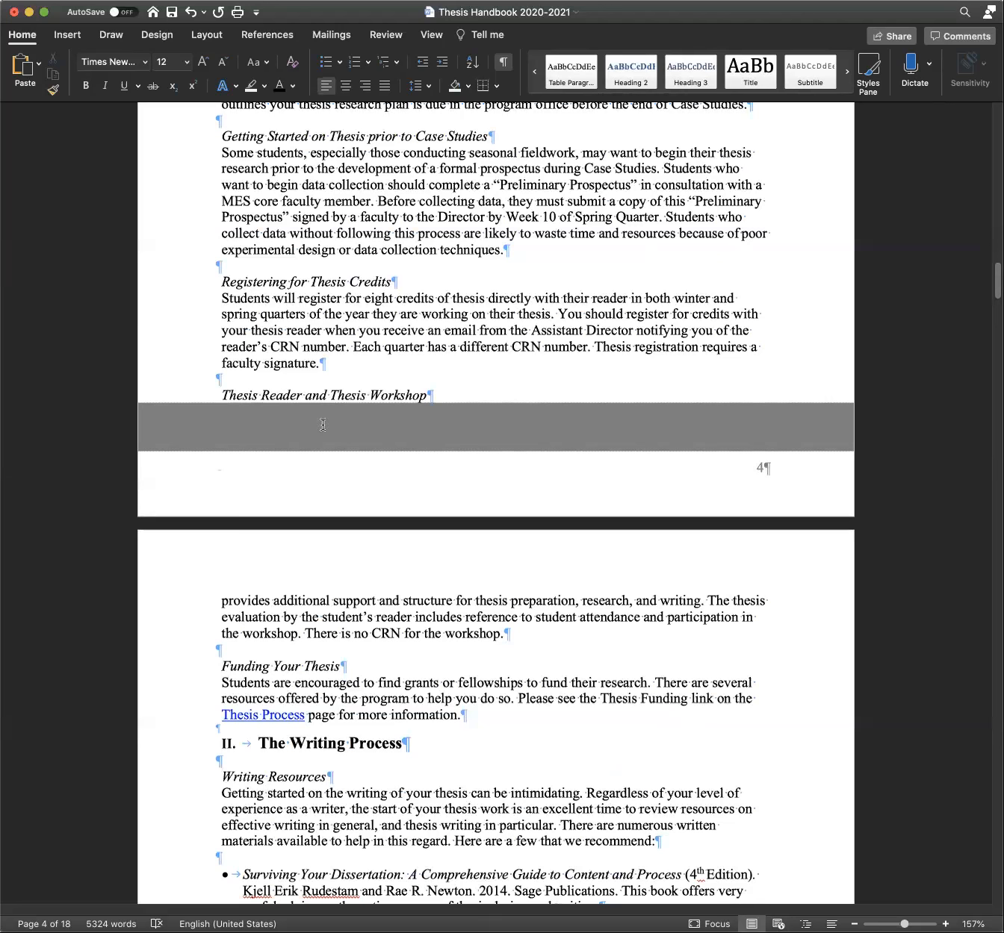
pyautogui.scroll(1, 329, 448)
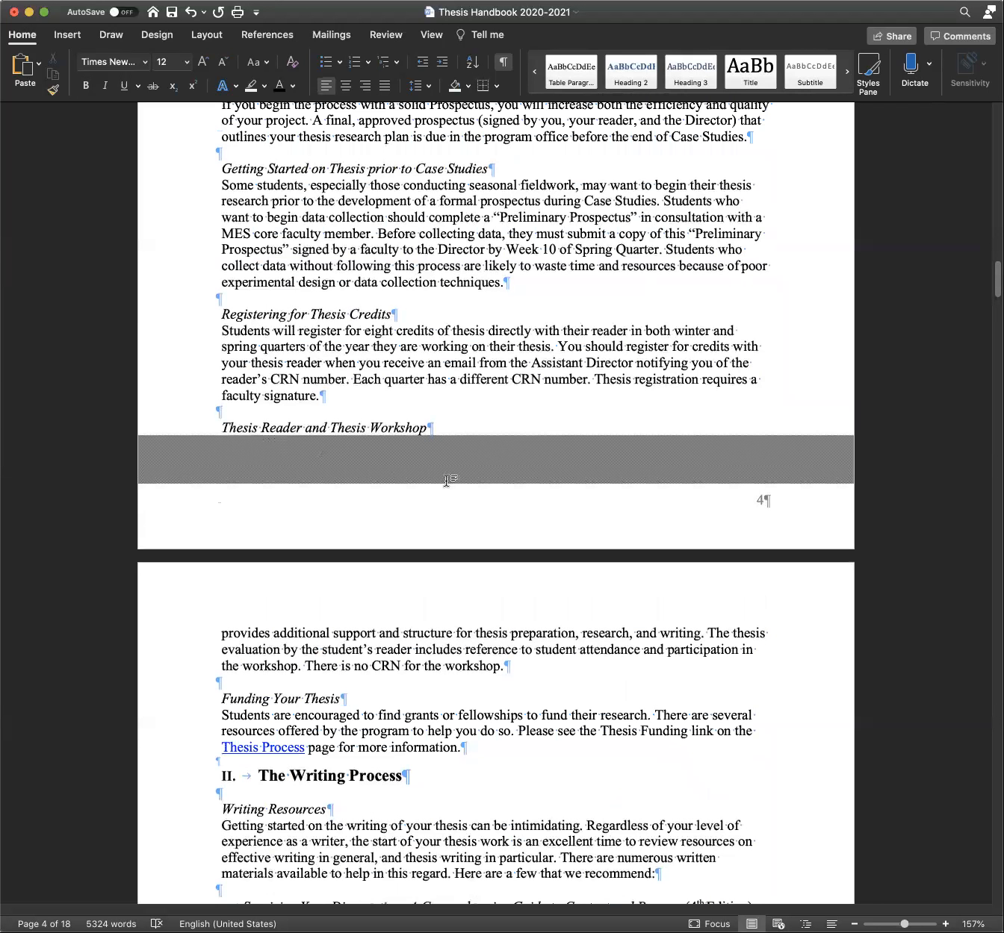
# Delete the break after the paragraph ending "the final public presentation is made." on page 3
pyautogui.scroll(20, 772, 407)
pyautogui.scroll(20, 840, 462)
pyautogui.click(841, 462)
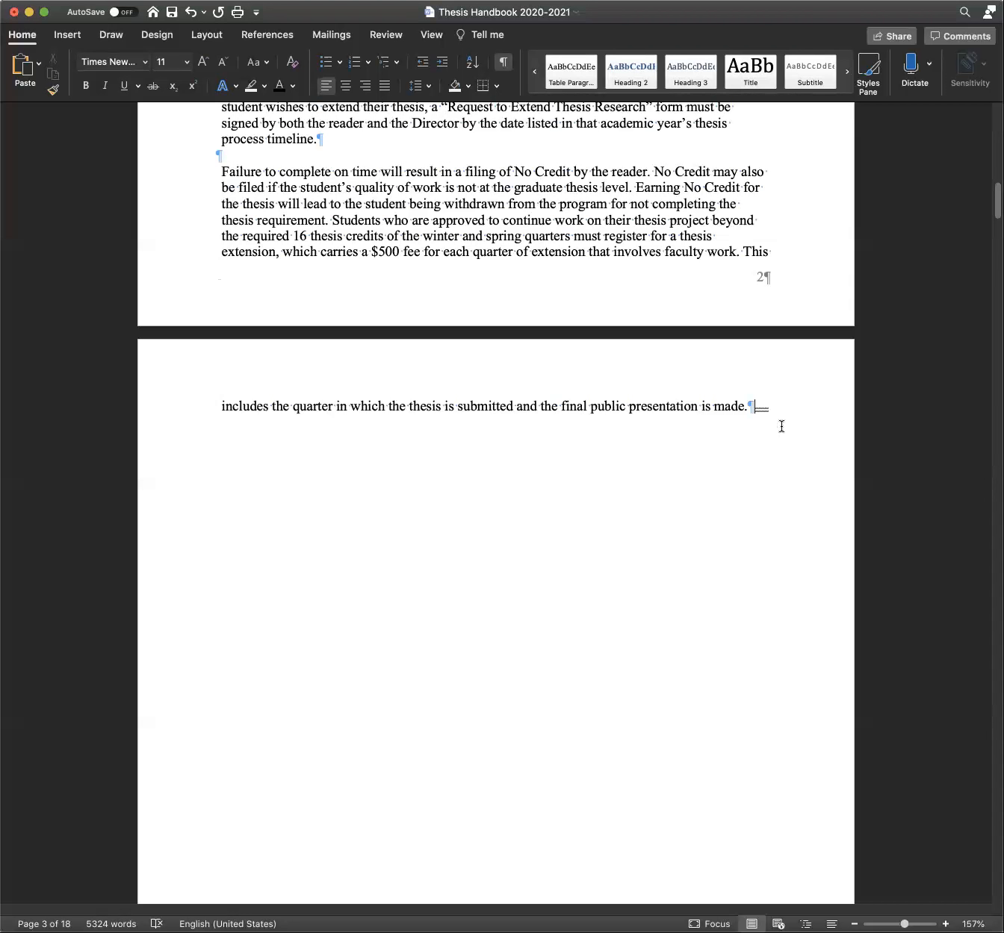
pyautogui.press('Delete')
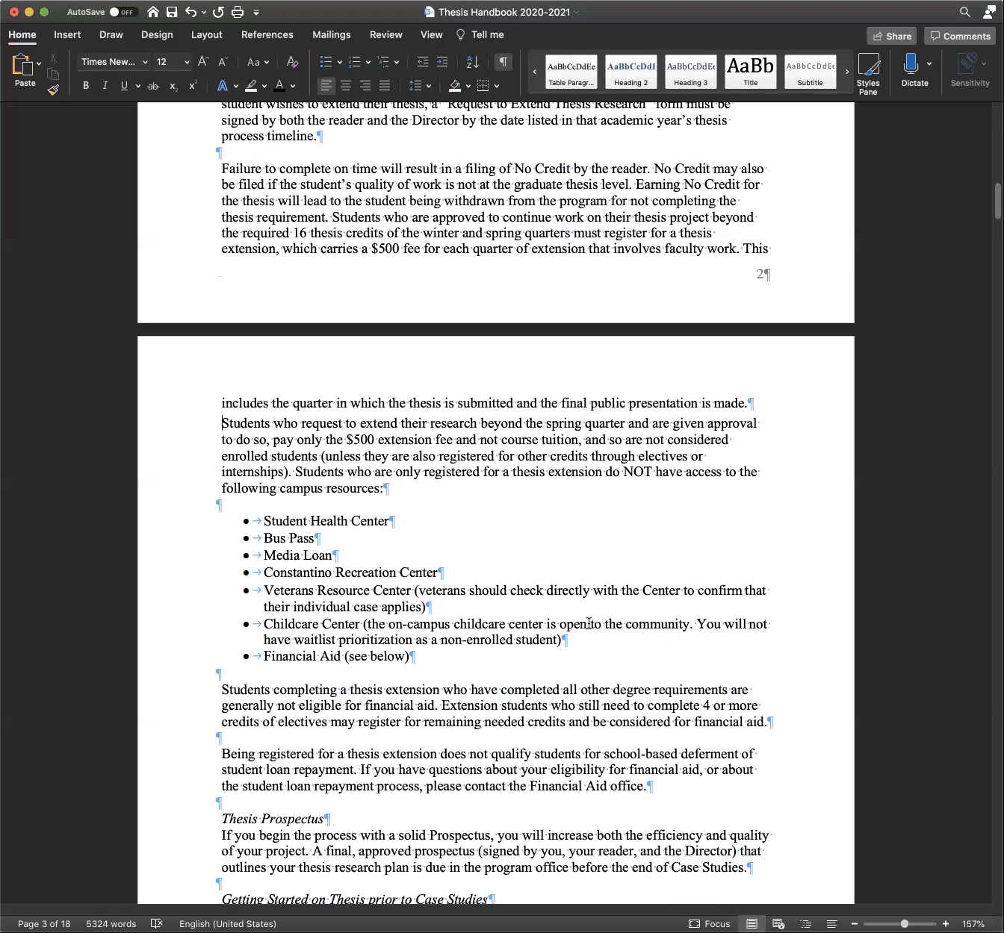
# Examine the rest of page 3 and the mostly blank page 4 below the "Thesis Reader and Thesis Workshop" paragraph
pyautogui.scroll(-2, 588, 624)
pyautogui.scroll(-1, 587, 623)
pyautogui.scroll(-1, 588, 623)
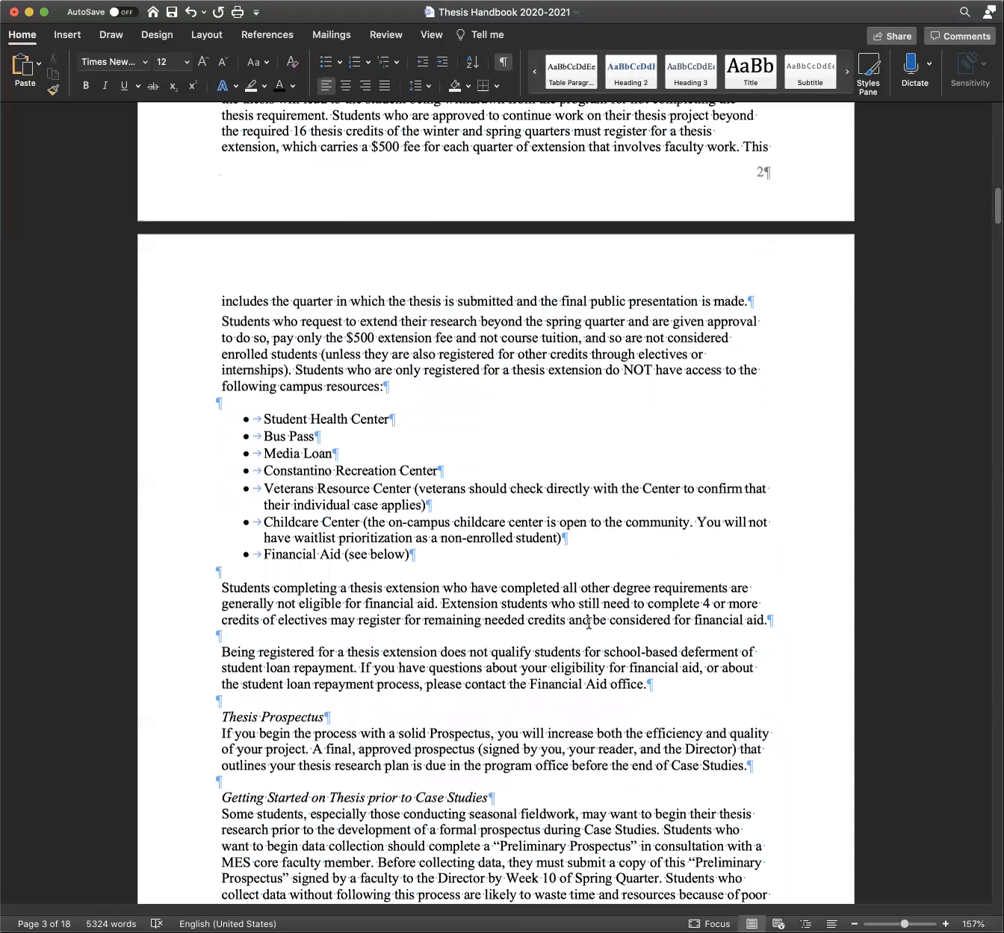
pyautogui.scroll(-5, 462, 474)
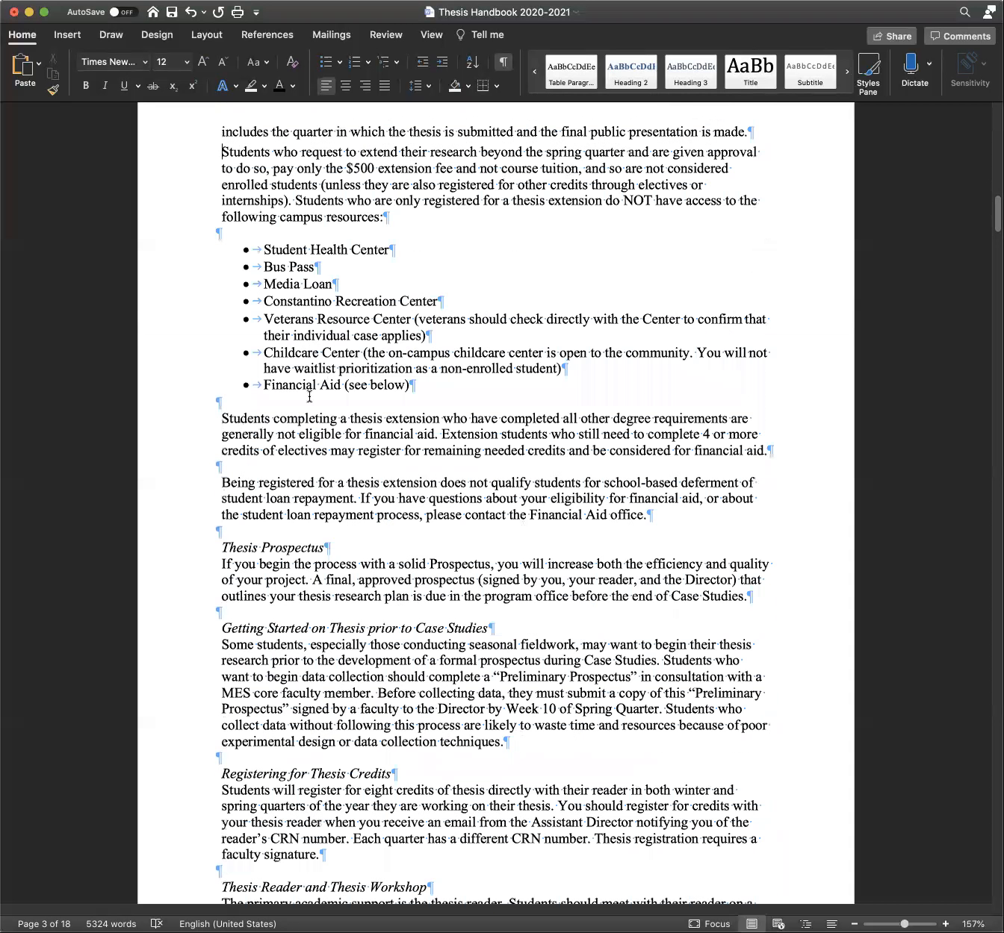
pyautogui.scroll(-5, 216, 430)
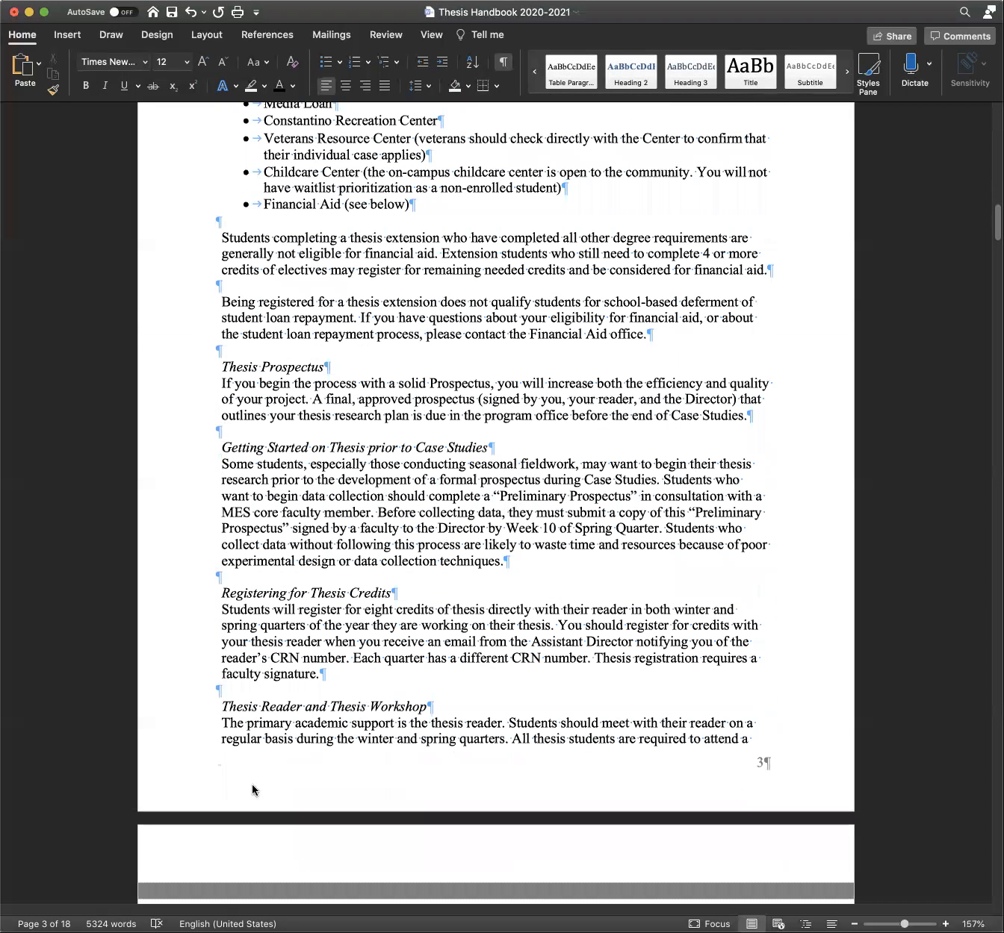
pyautogui.scroll(-1, 665, 740)
pyautogui.scroll(-2, 665, 747)
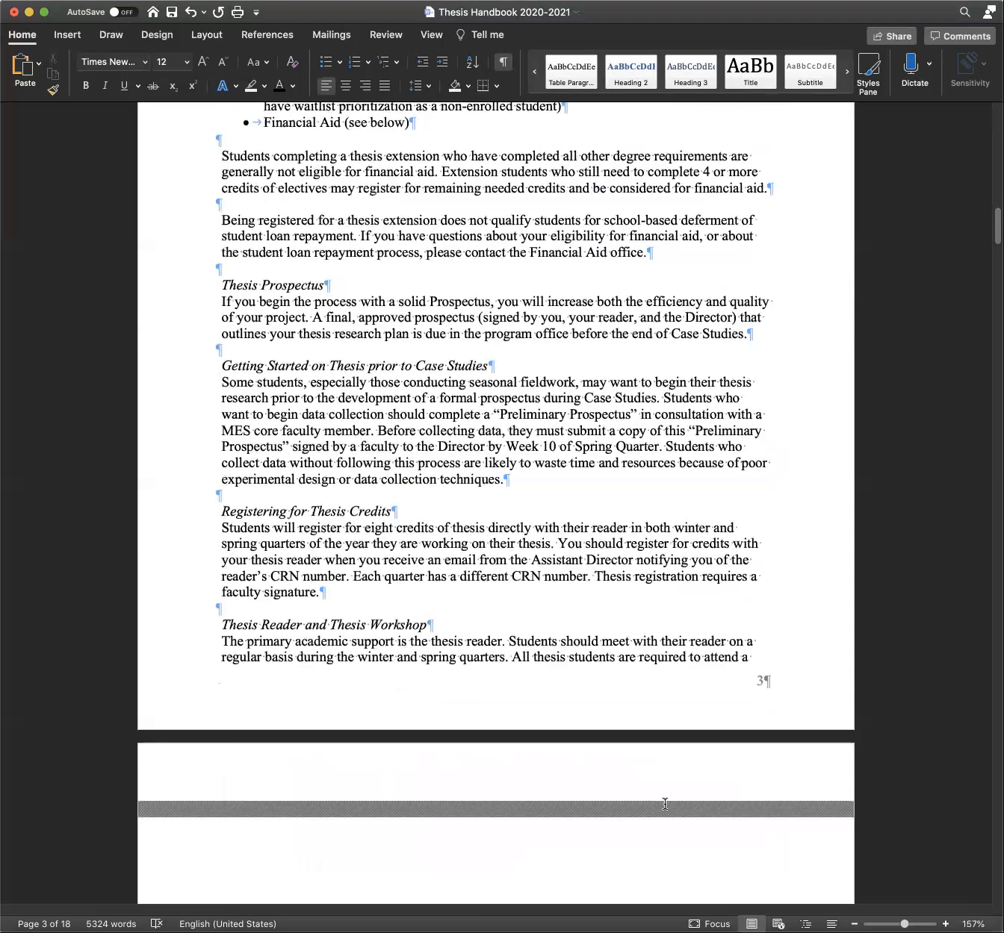
pyautogui.scroll(-6, 665, 805)
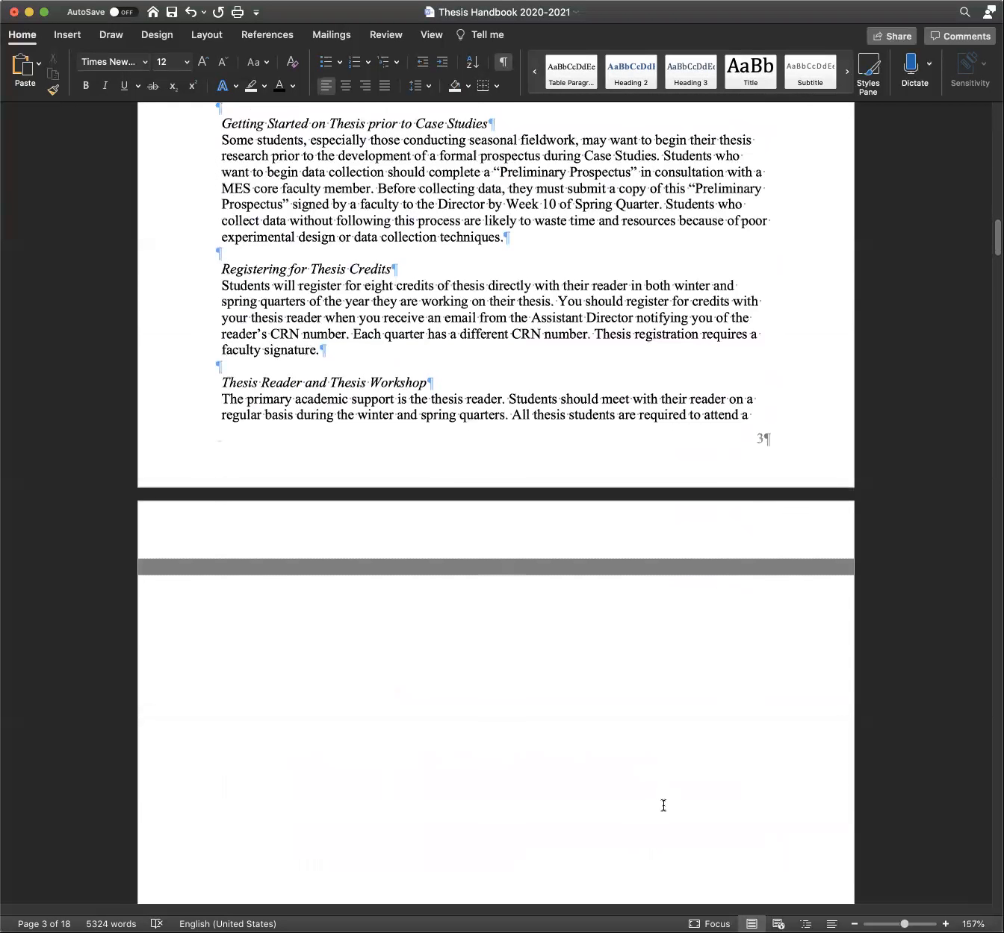
pyautogui.scroll(3, 664, 805)
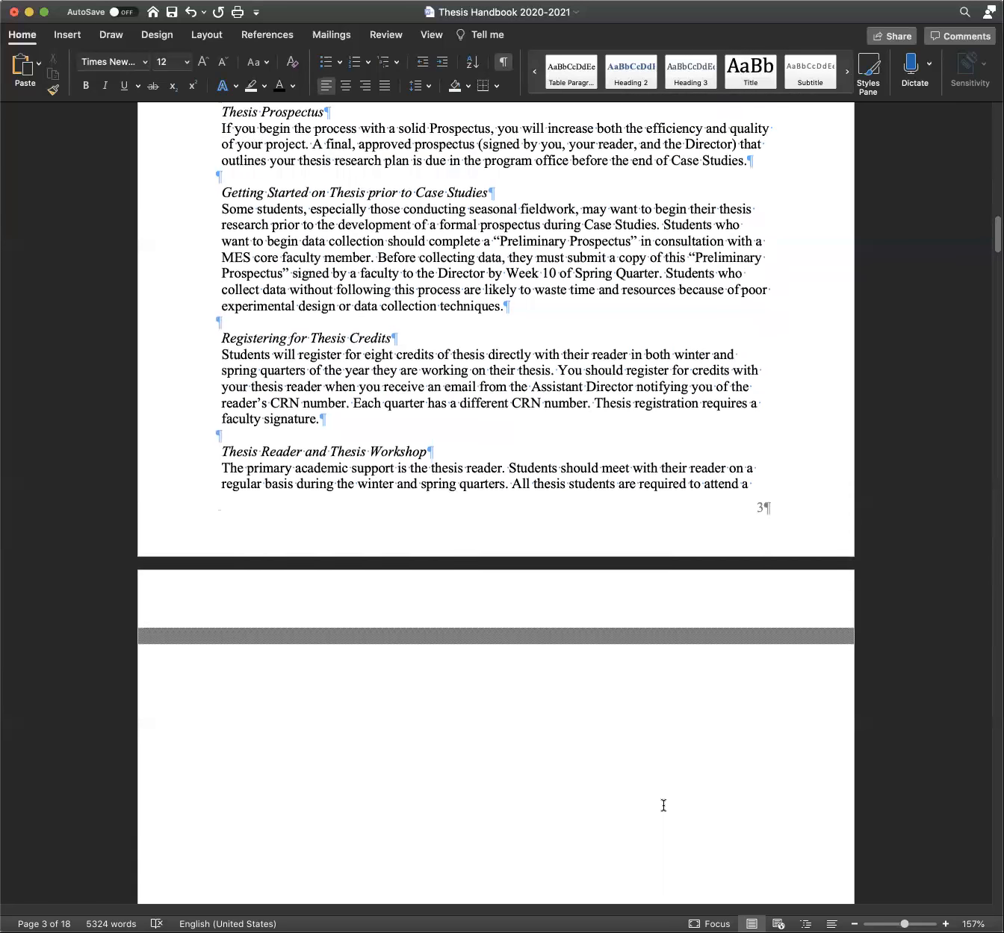
pyautogui.scroll(1, 661, 807)
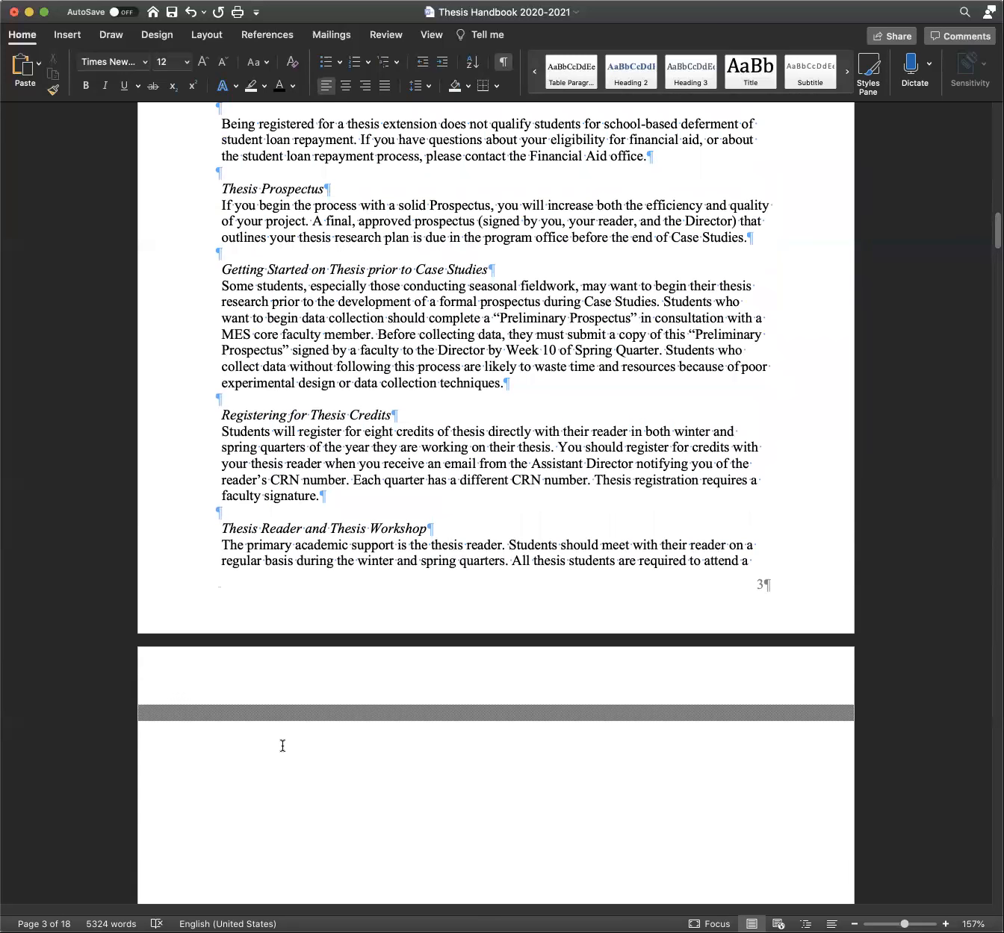
pyautogui.scroll(-10, 282, 746)
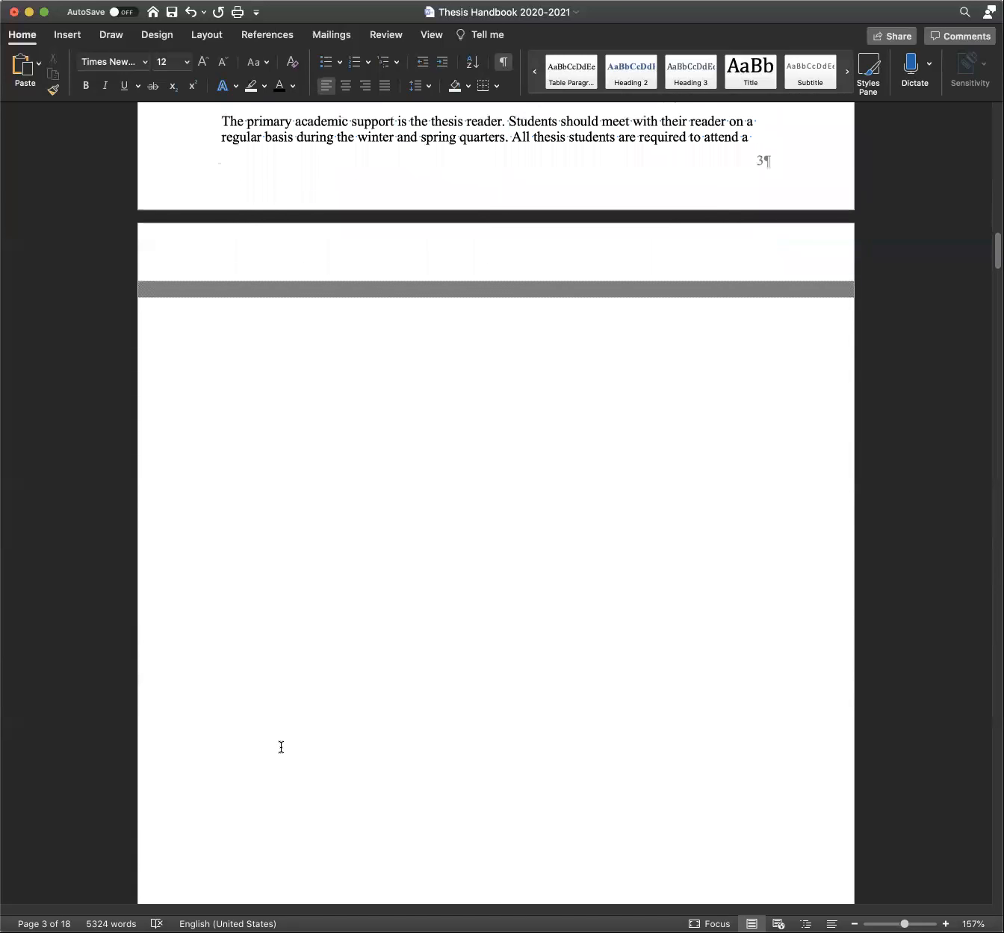
pyautogui.scroll(3, 281, 747)
# Retype the start of the grayed-out line at the beginning of page 4 as "Th", removing the "a" before "Thesis workshop"
pyautogui.click(275, 412)
pyautogui.click(329, 387)
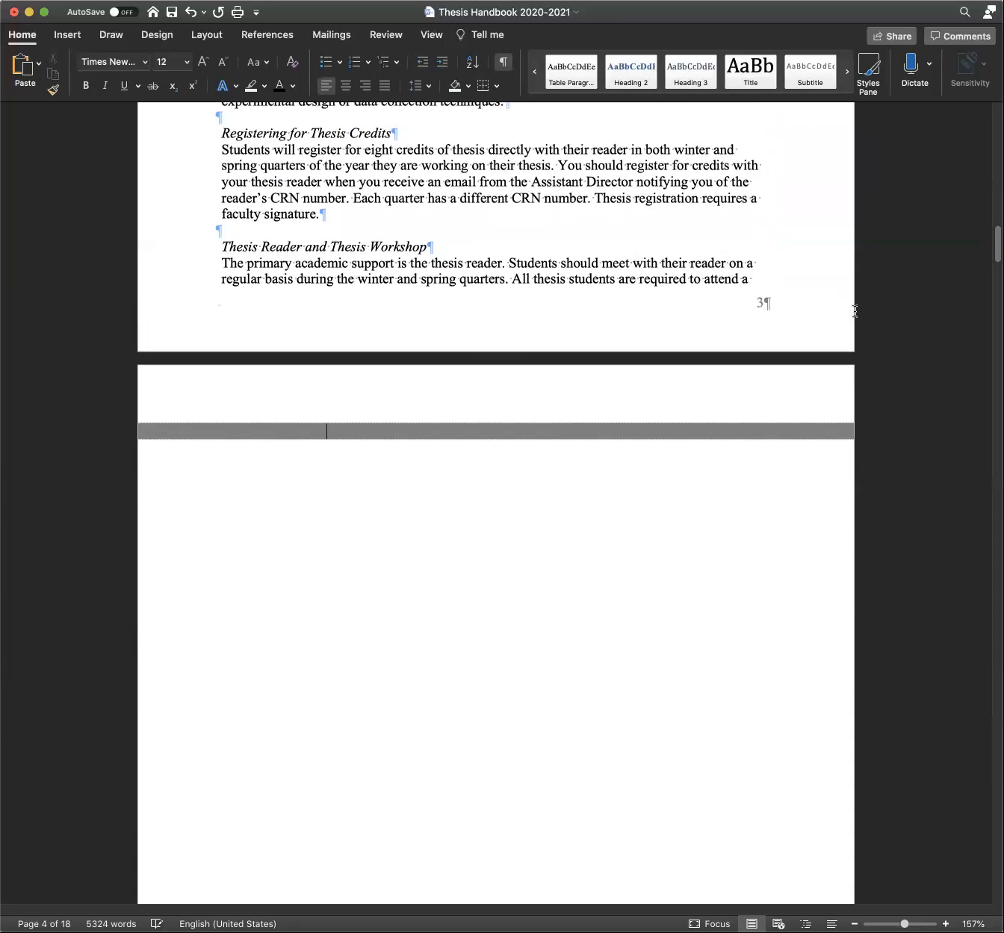
pyautogui.click(801, 281)
pyautogui.press('Right')
pyautogui.write('th')
pyautogui.press('super+z')
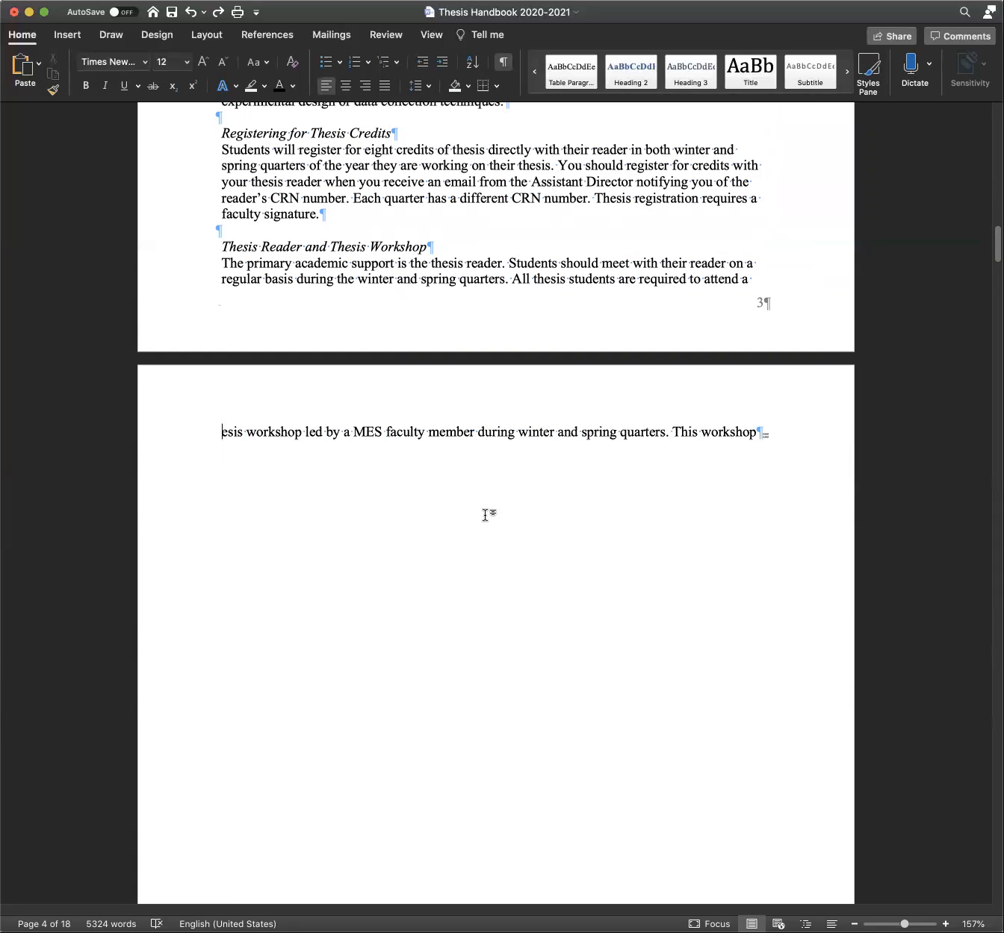
pyautogui.press('BackSpace')
pyautogui.press('BackSpace')
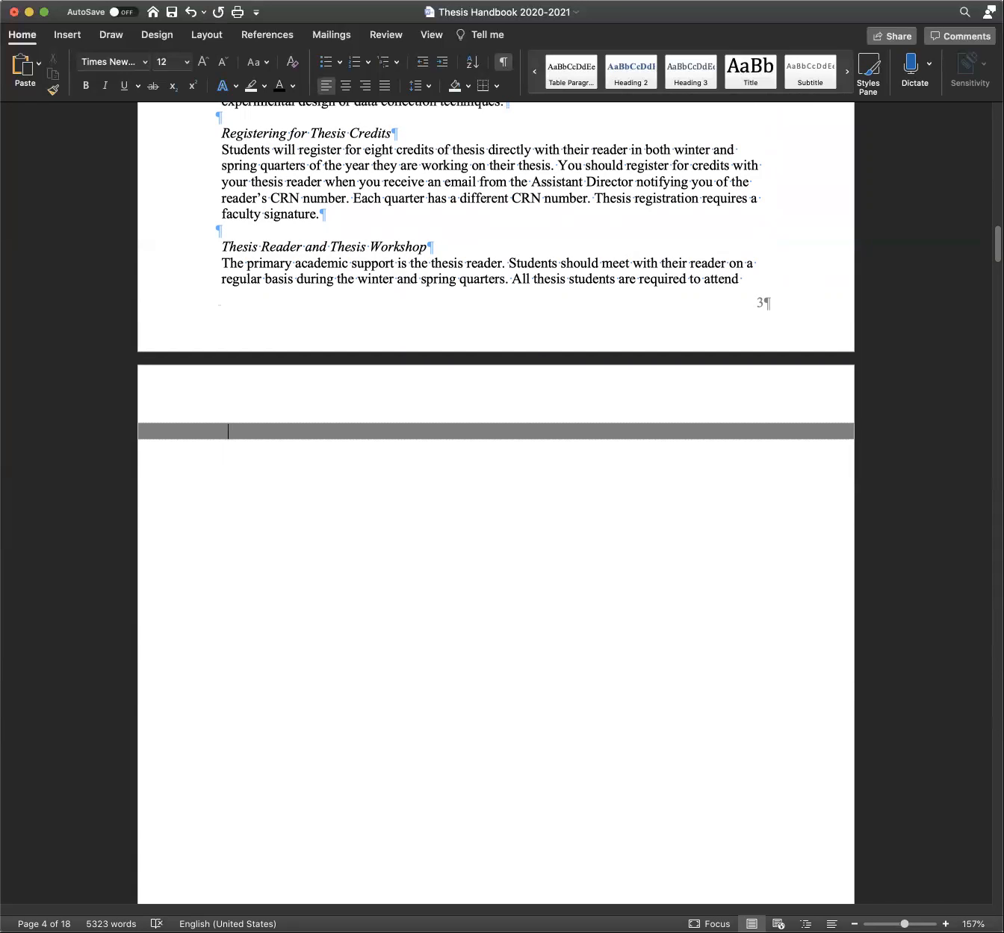
pyautogui.write('Th')
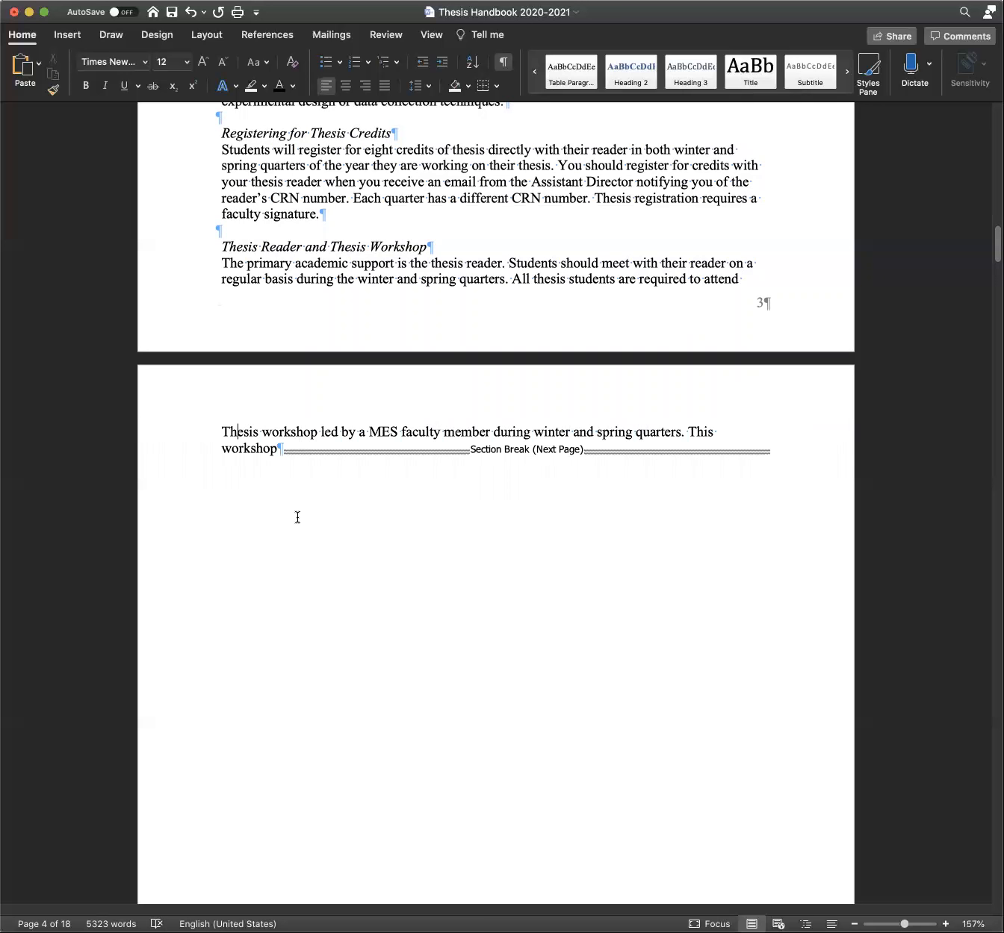
# Delete the paragraph mark and next-page section break after "This workshop" on page 4, joining the sentence with "provides additional support"
pyautogui.scroll(-3, 297, 517)
pyautogui.click(276, 357)
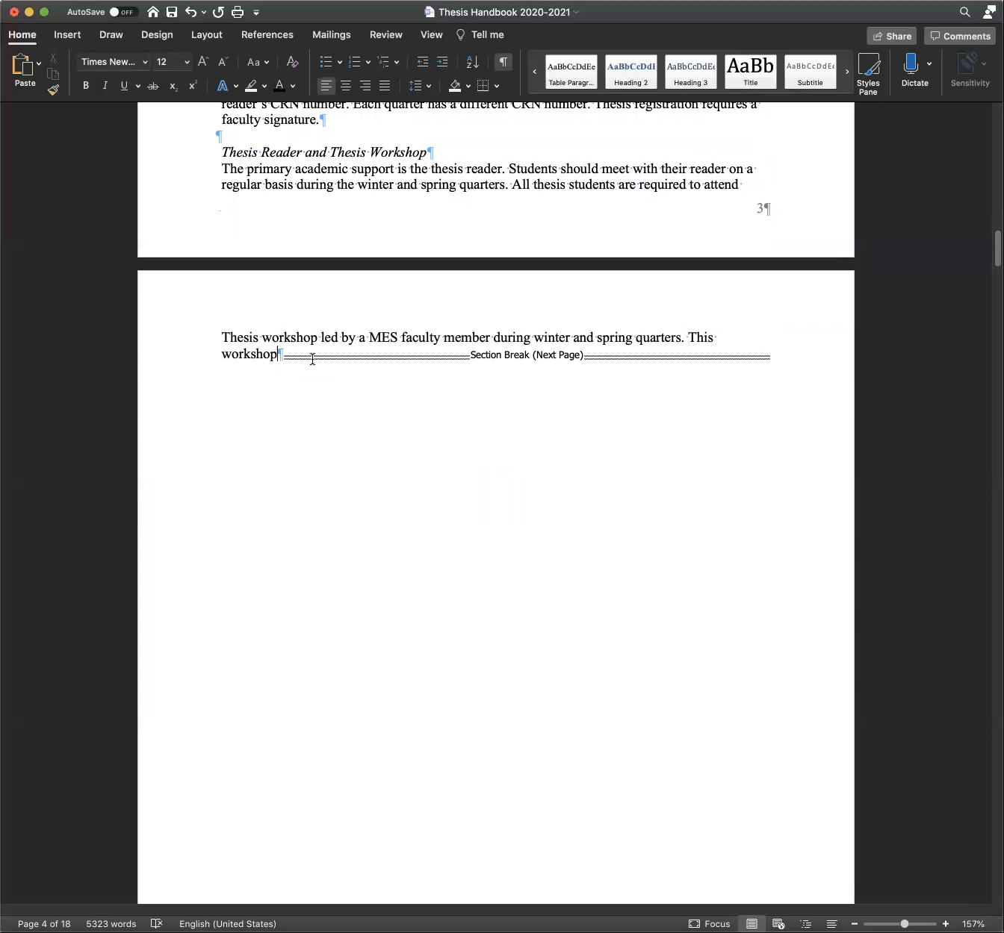
pyautogui.press('Delete')
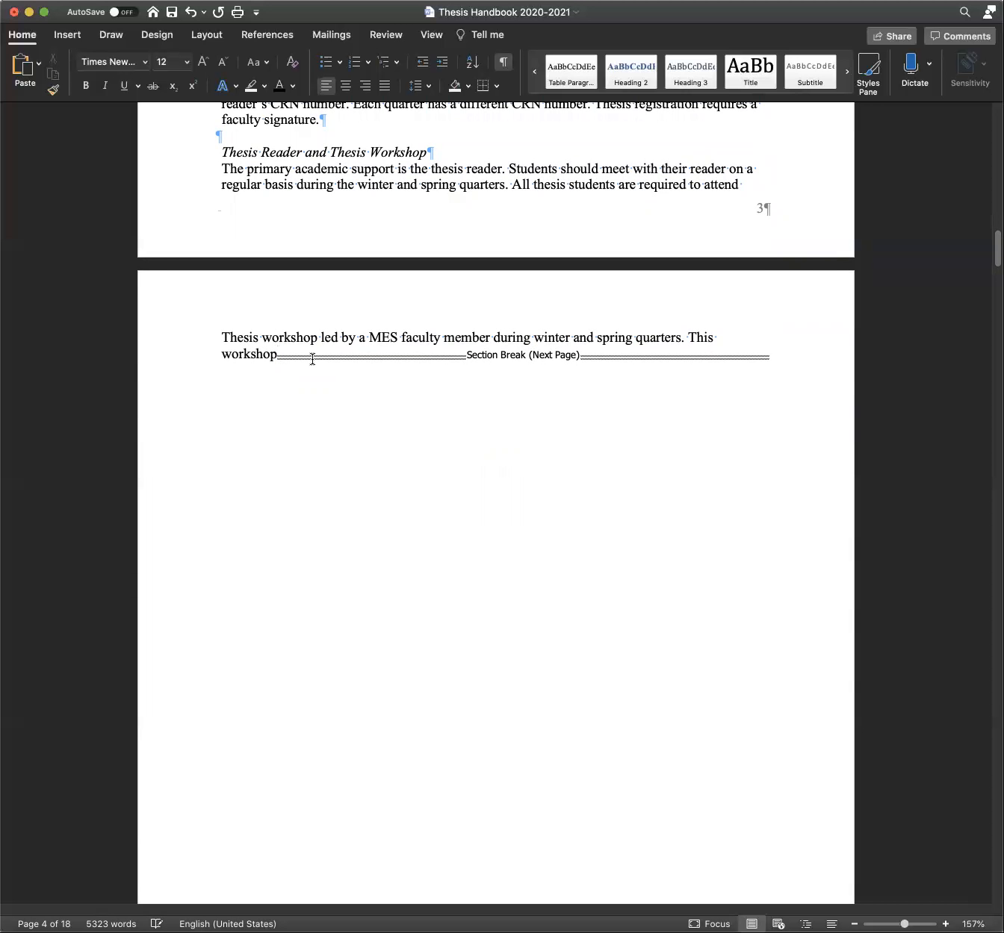
pyautogui.press('Right')
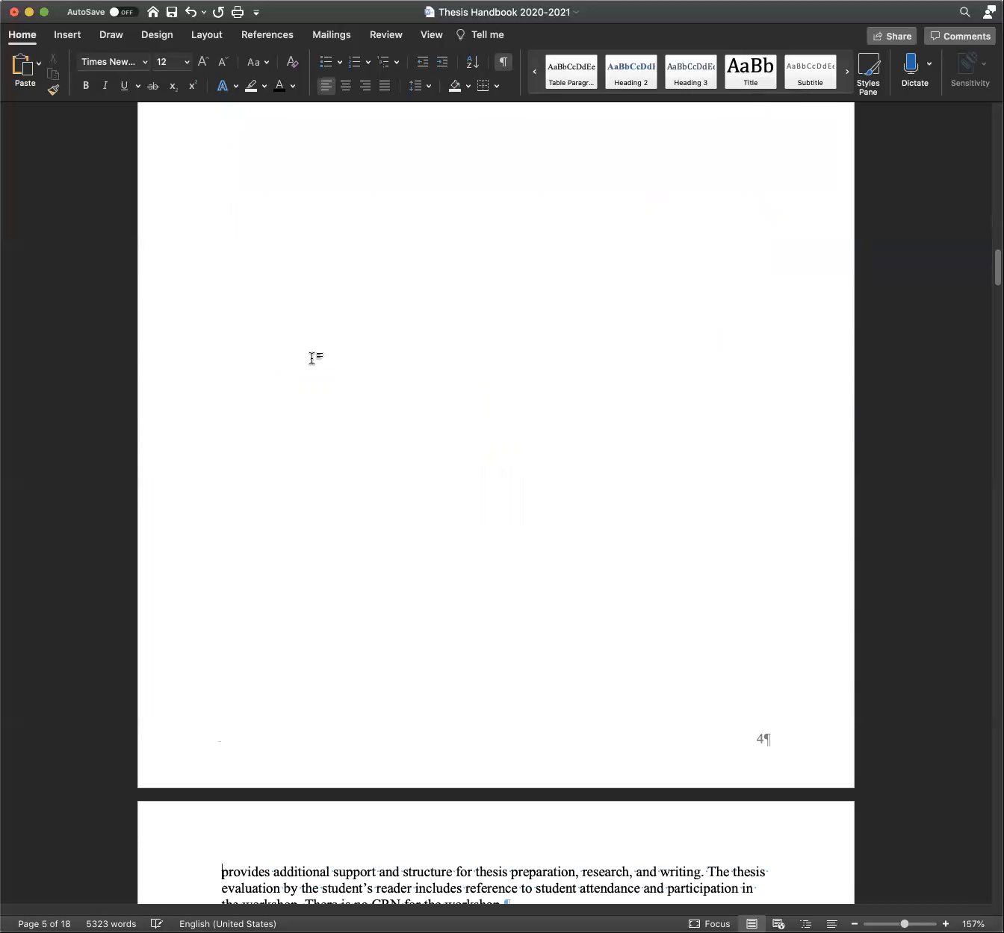
pyautogui.press('Left')
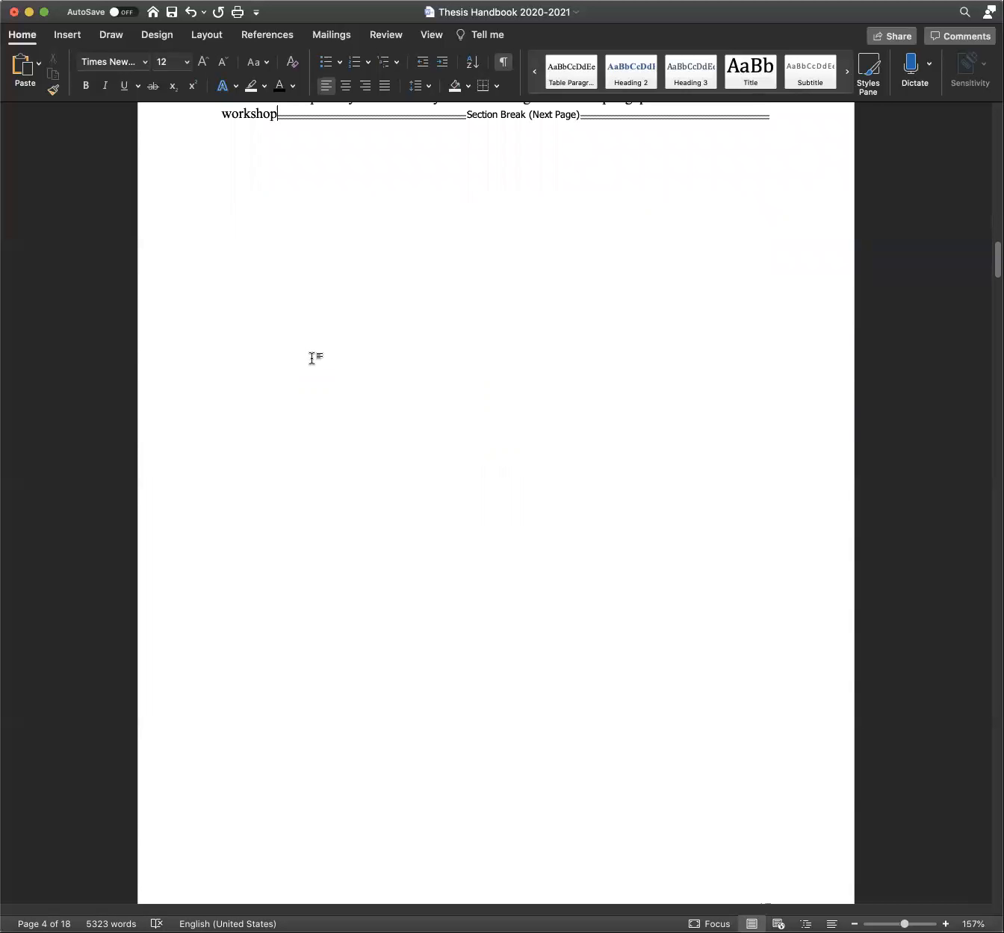
pyautogui.scroll(3, 312, 358)
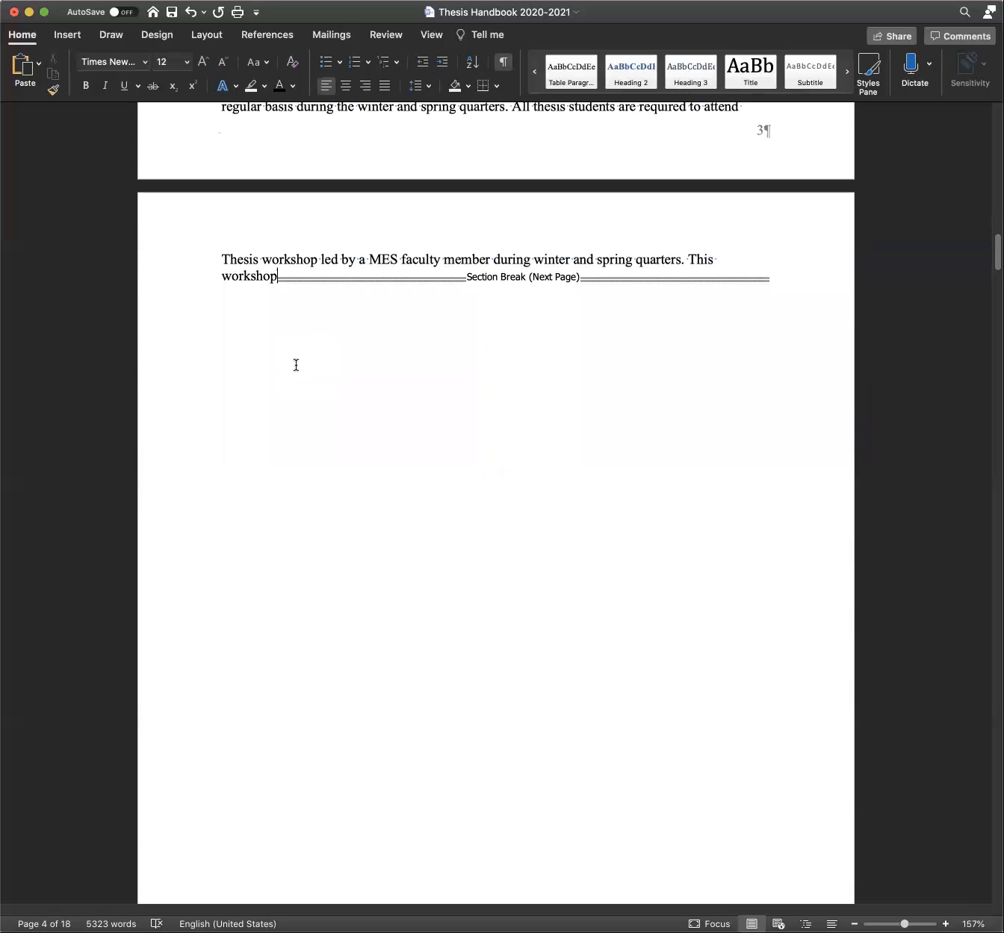
pyautogui.press('Delete')
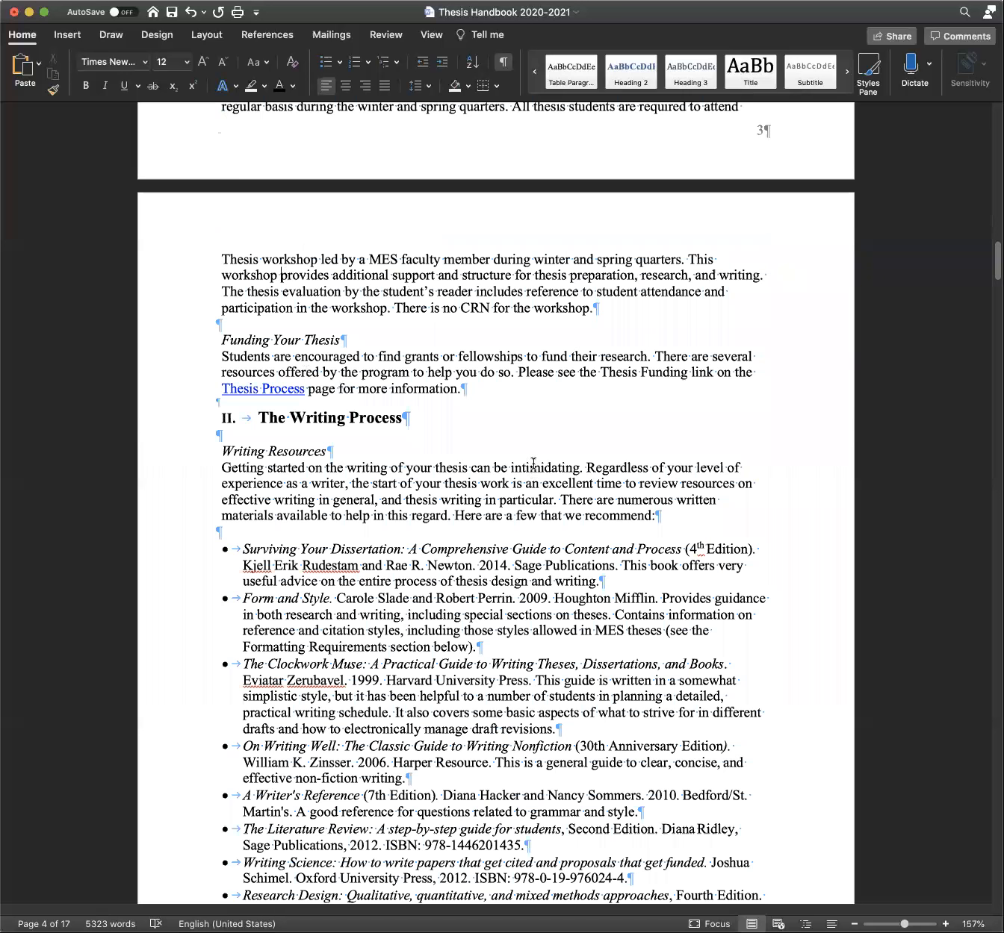
# Review the Heading 1 style's settings and apply Heading 1 to the "The Writing Process" title on page 4
pyautogui.scroll(1, 533, 458)
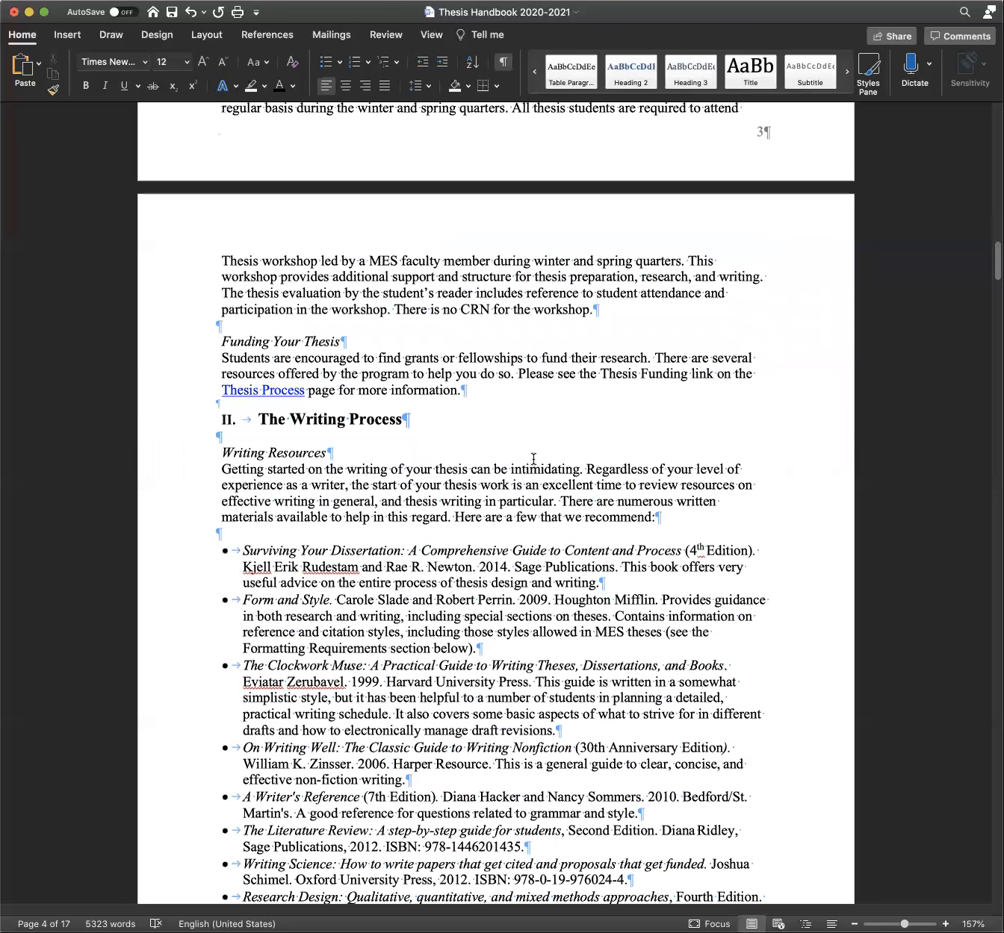
pyautogui.scroll(3, 533, 458)
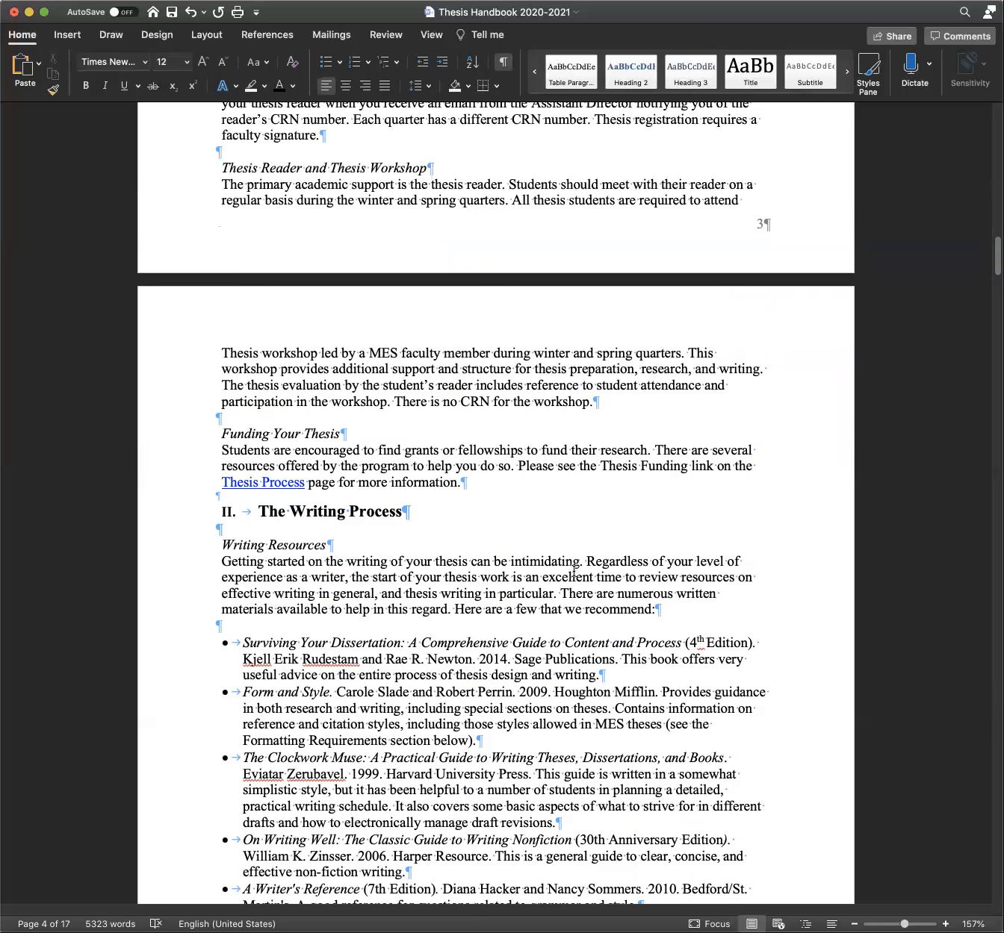
pyautogui.scroll(-2, 576, 569)
pyautogui.scroll(-4, 572, 573)
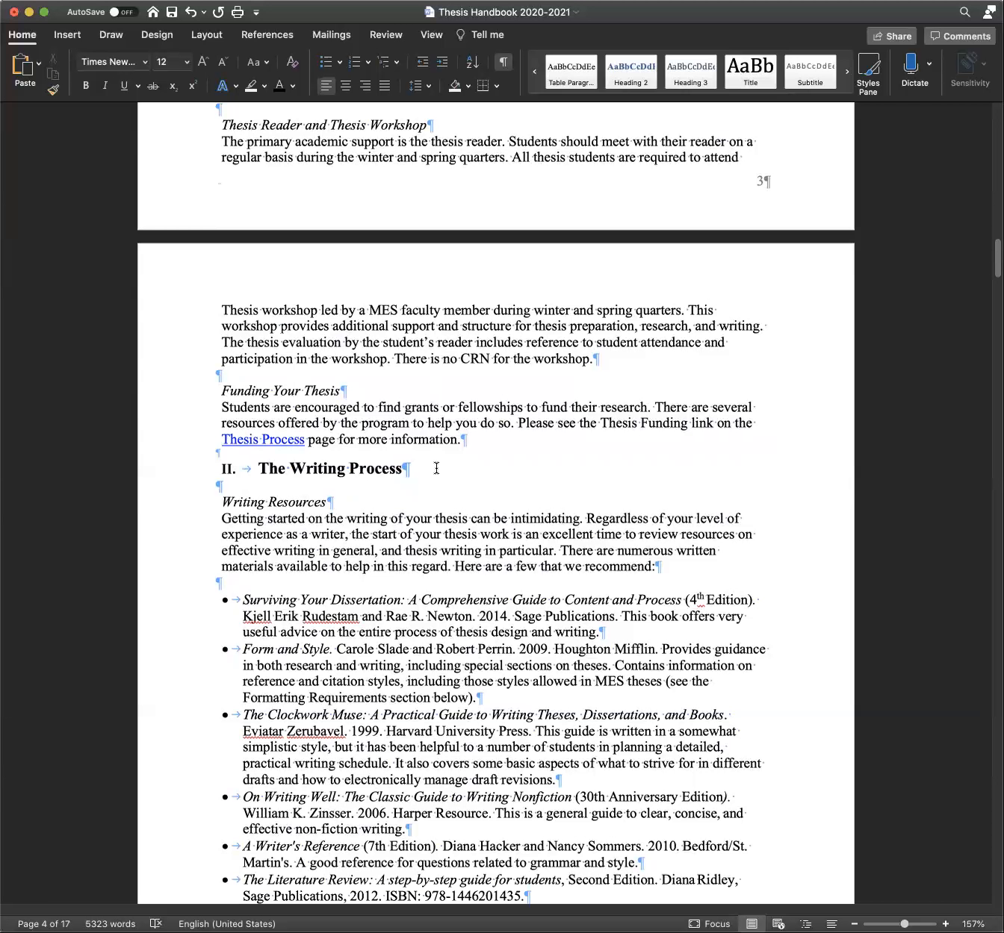
pyautogui.click(423, 470)
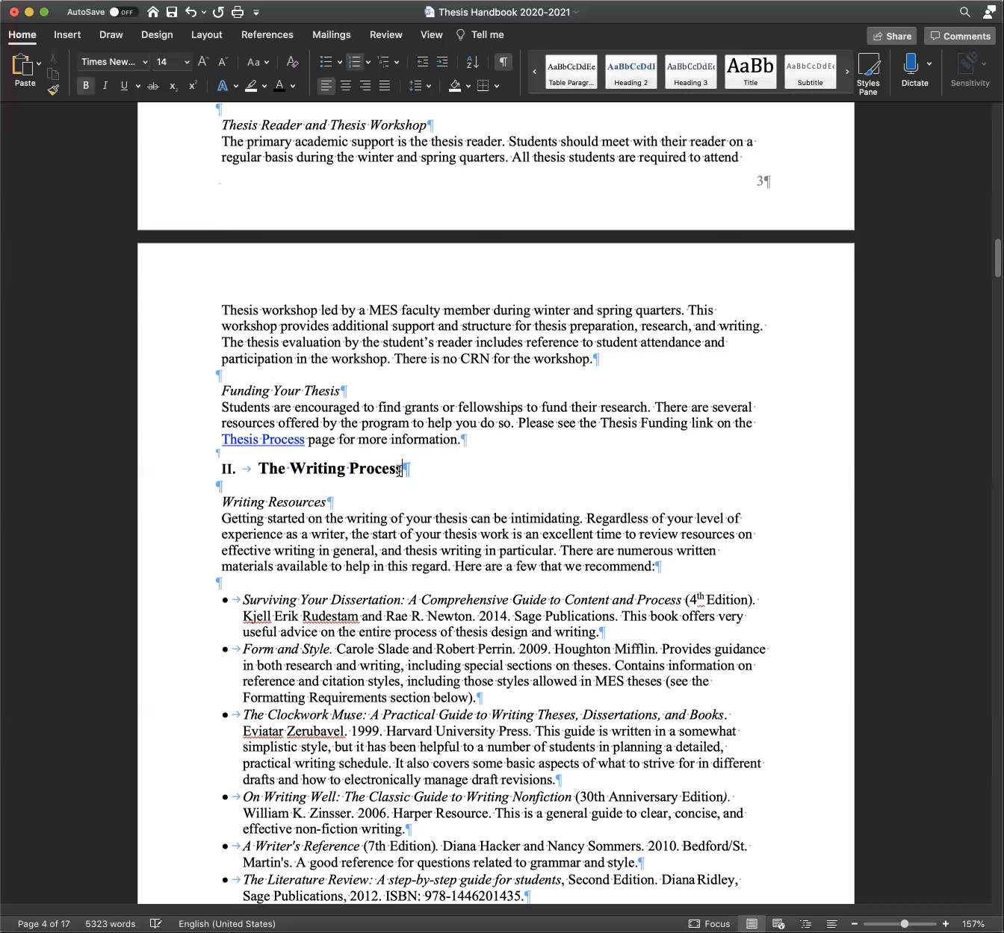
pyautogui.moveTo(435, 470); pyautogui.dragTo(375, 469)
pyautogui.click(456, 470)
pyautogui.moveTo(441, 466); pyautogui.dragTo(230, 472)
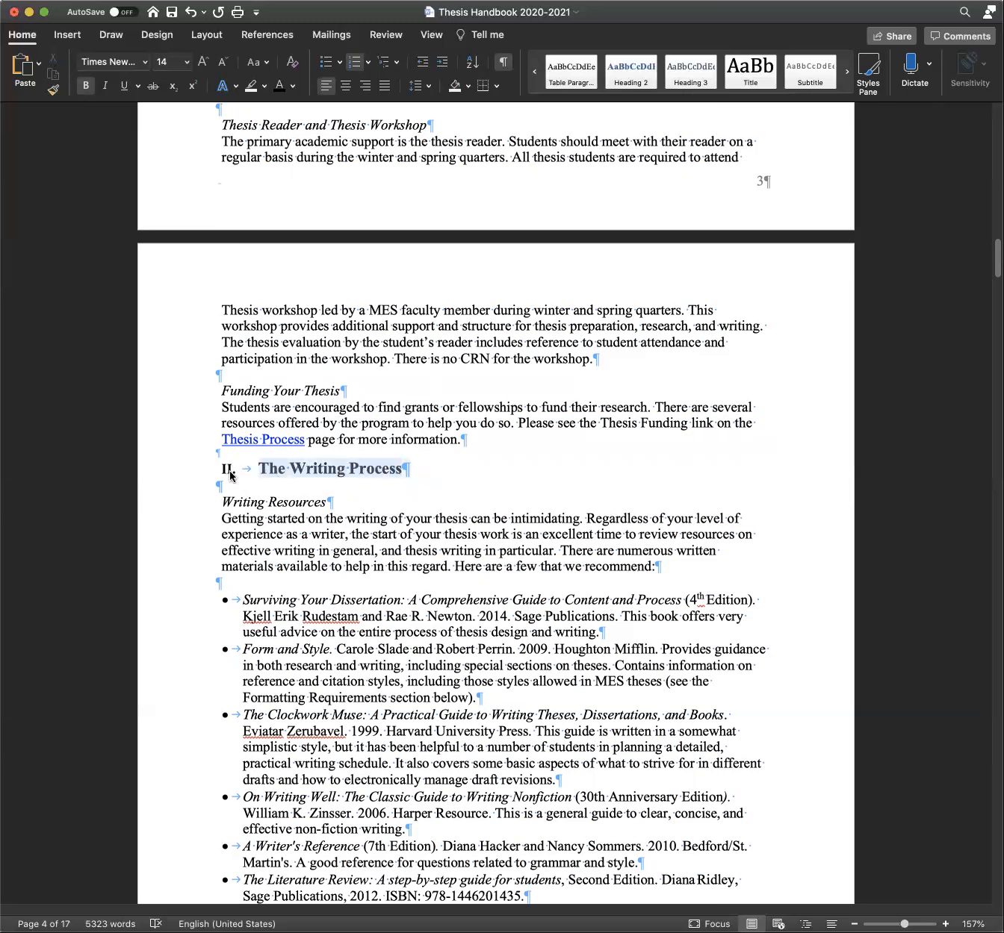
pyautogui.click(535, 73)
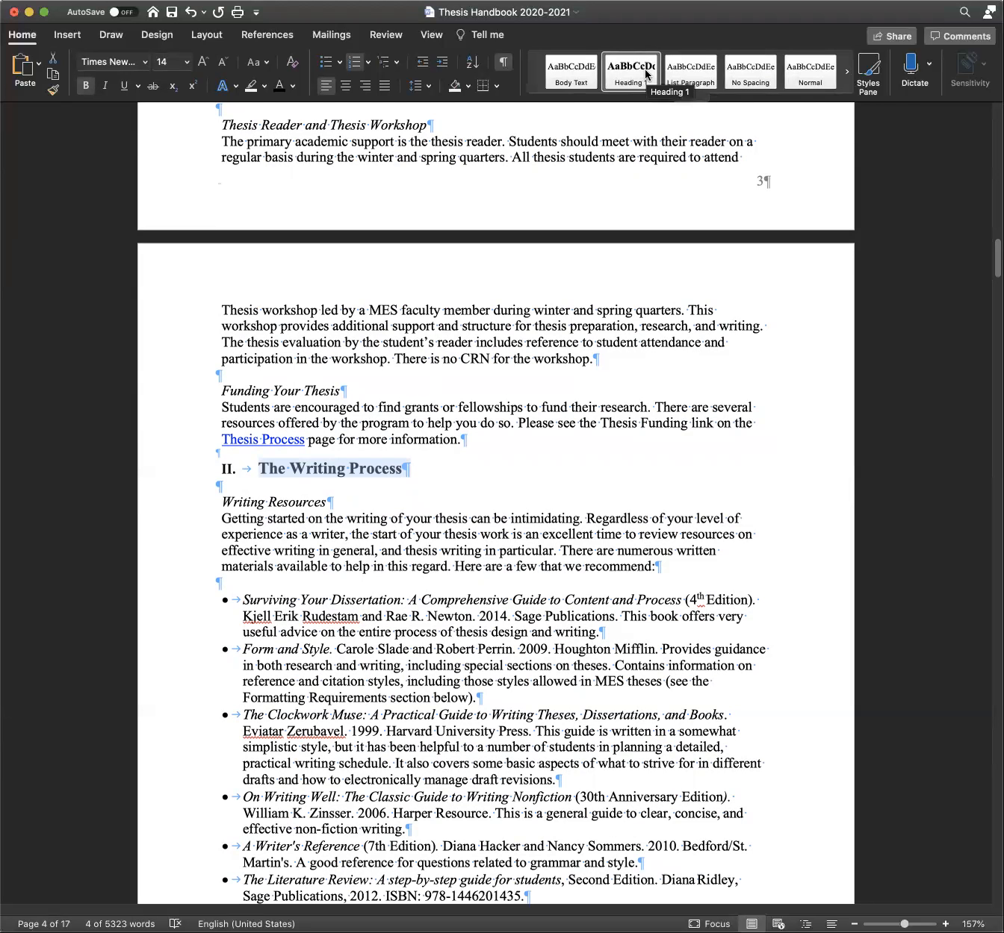
pyautogui.rightClick(647, 74)
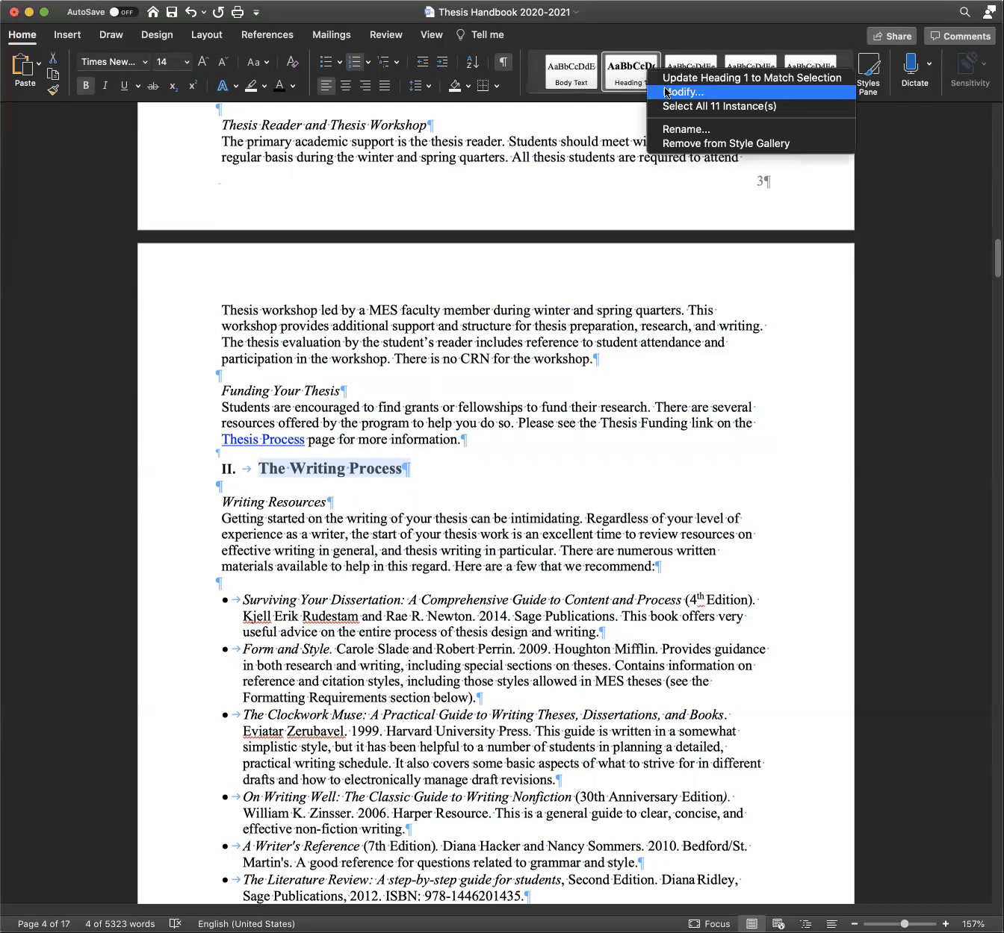
pyautogui.click(681, 91)
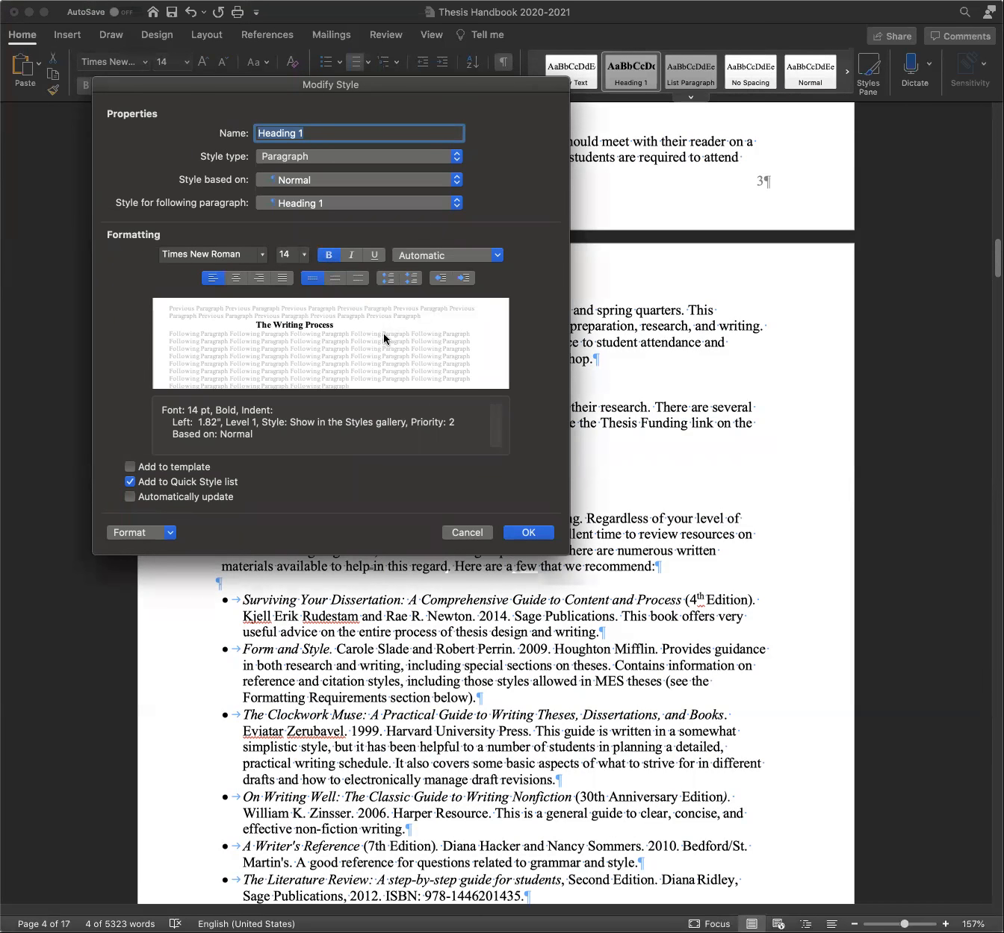
pyautogui.click(527, 532)
pyautogui.click(633, 74)
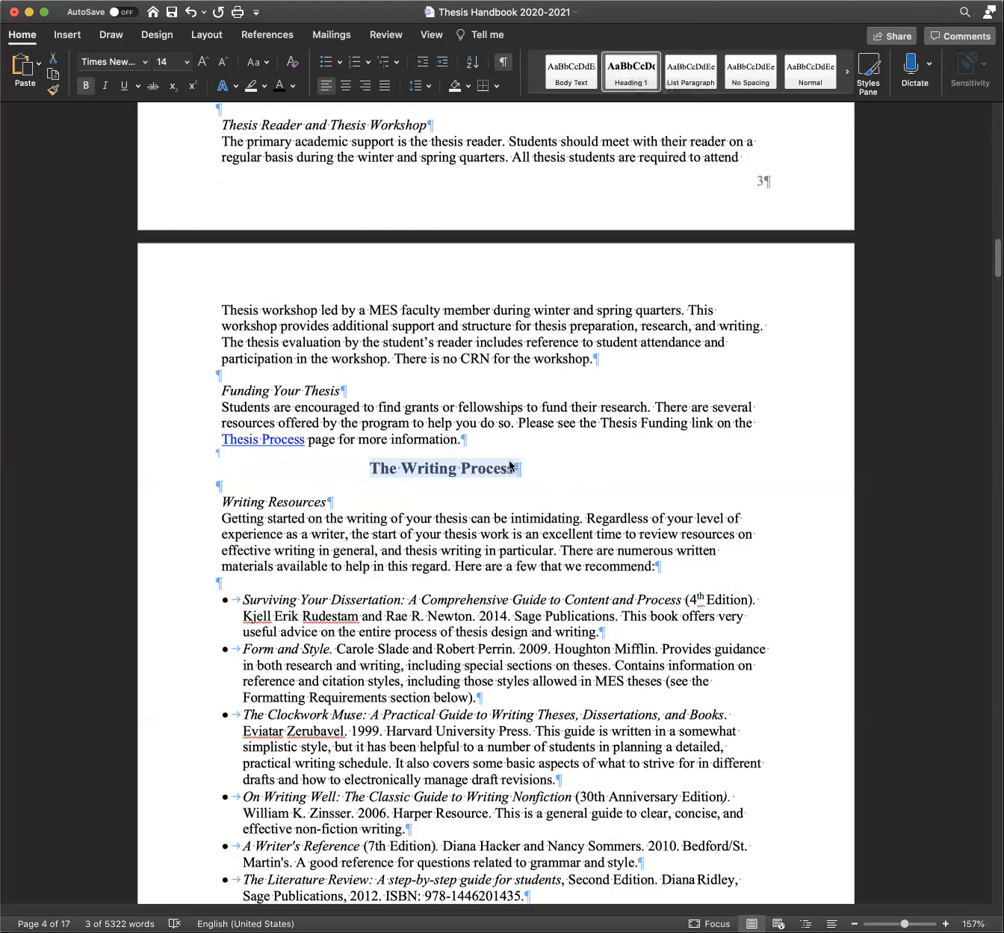
pyautogui.click(566, 476)
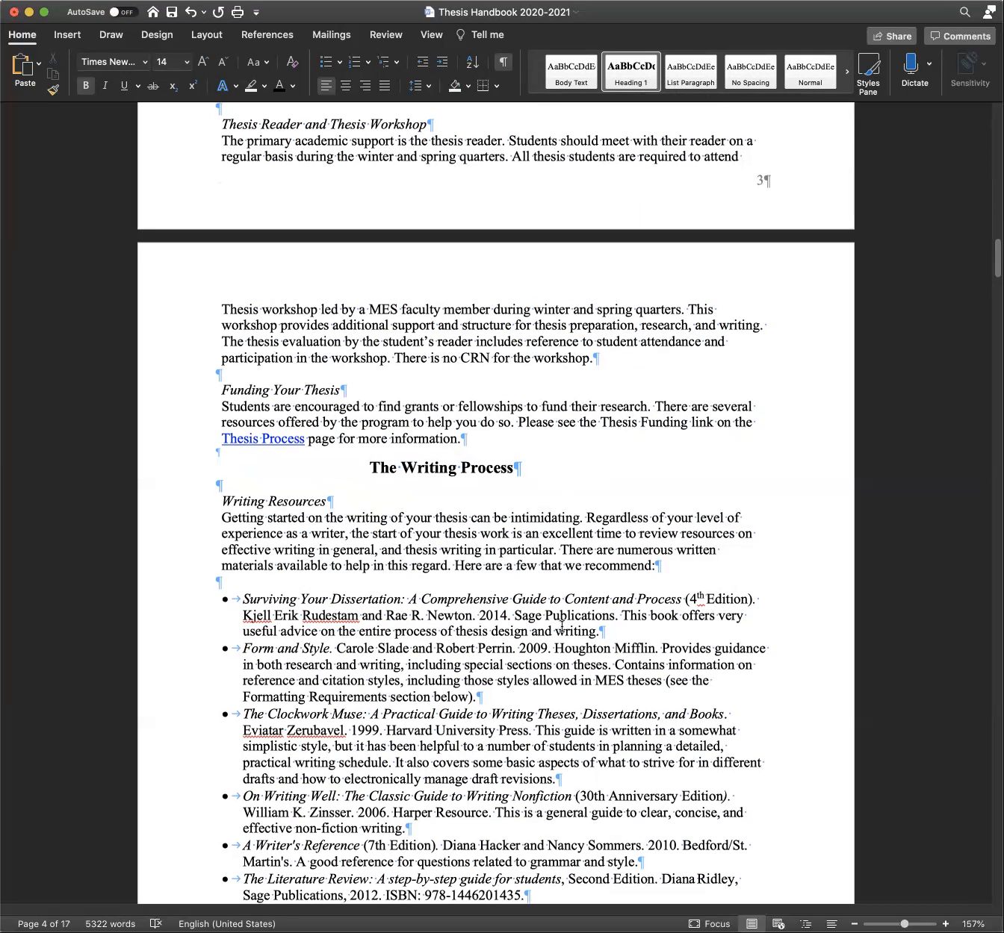
# Set the Heading 2 style's font color to Automatic and apply the style to the "Writing Resources" subheading
pyautogui.click(343, 500)
pyautogui.moveTo(343, 500); pyautogui.dragTo(236, 506)
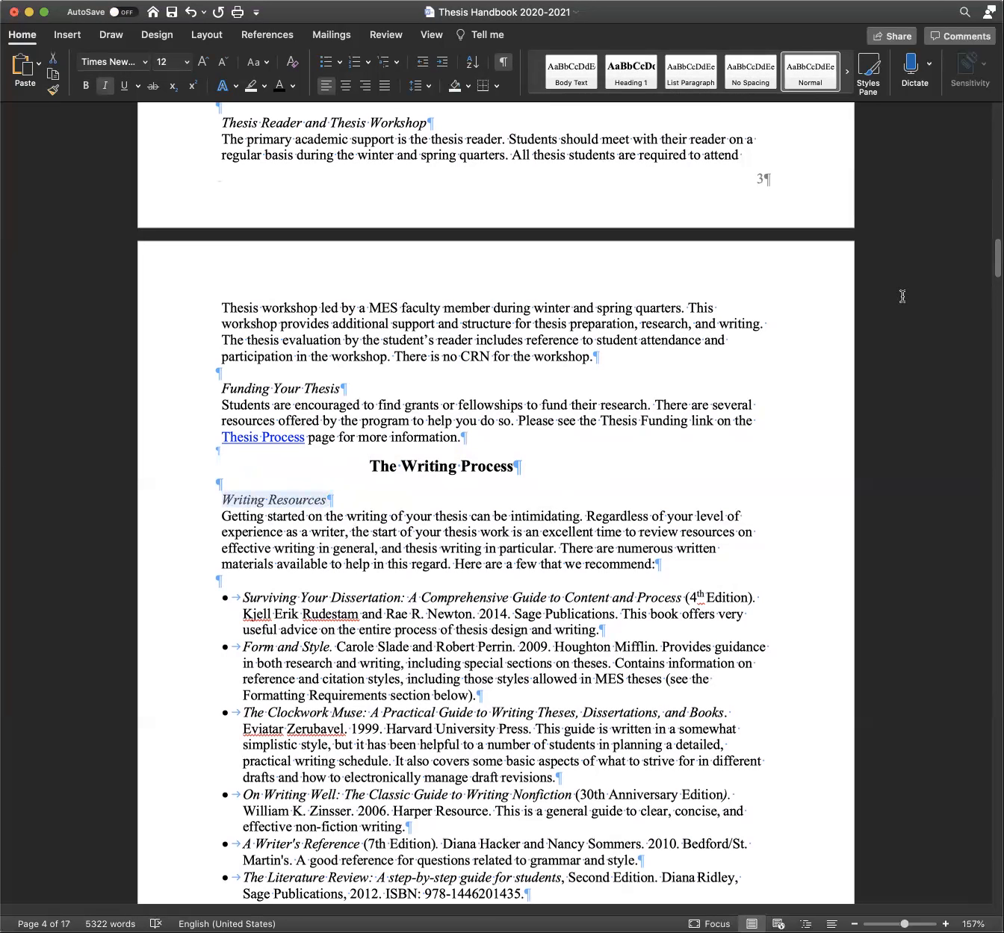
pyautogui.click(847, 71)
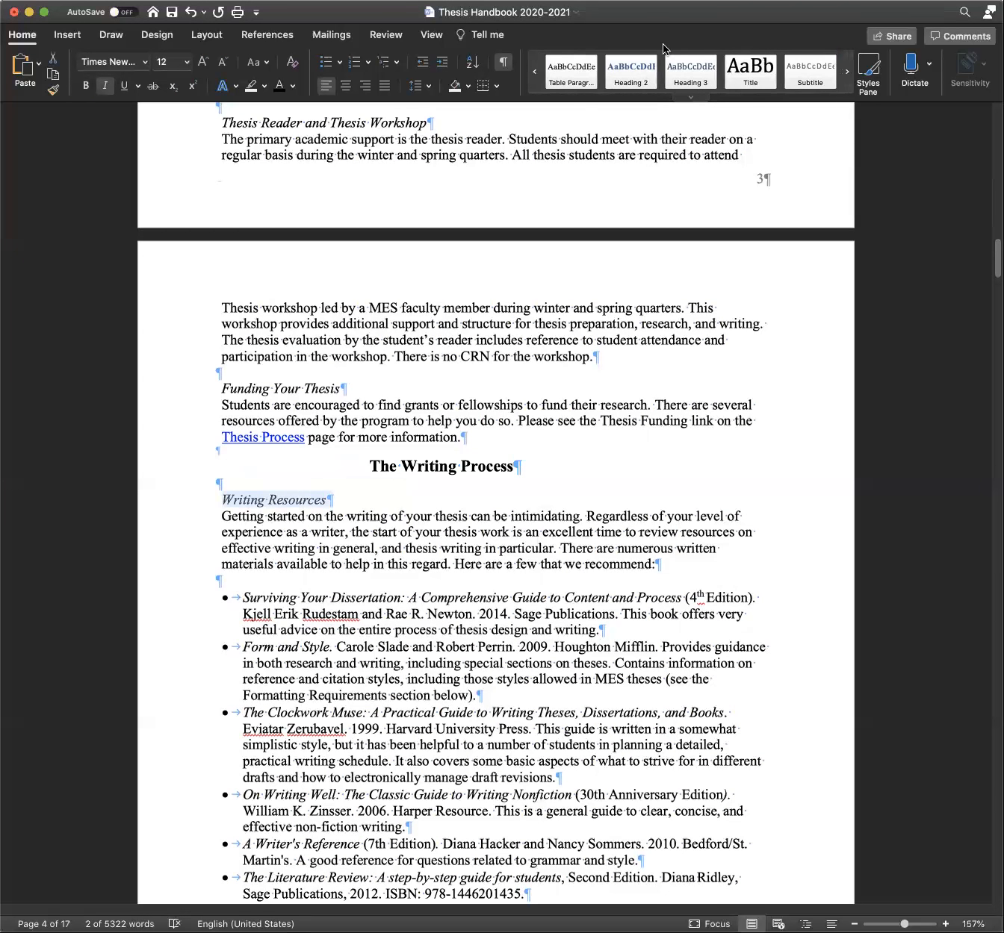
pyautogui.rightClick(626, 65)
pyautogui.click(646, 86)
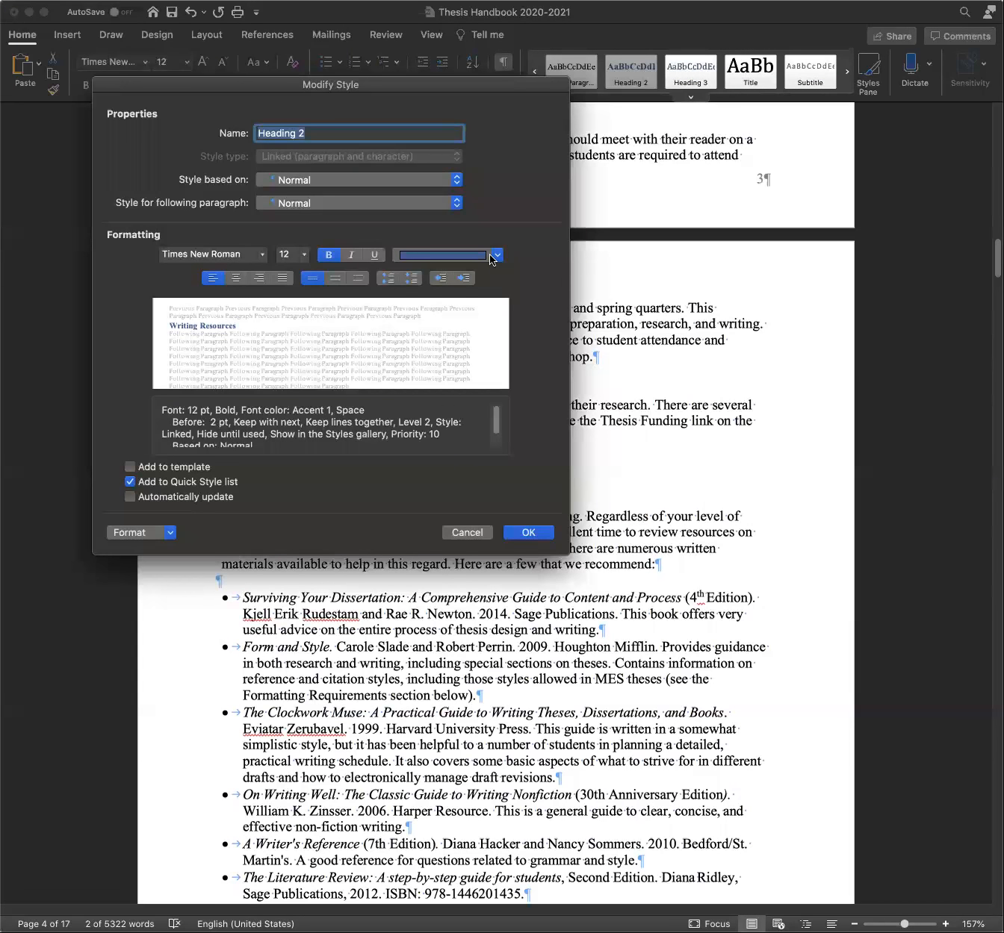
pyautogui.click(492, 256)
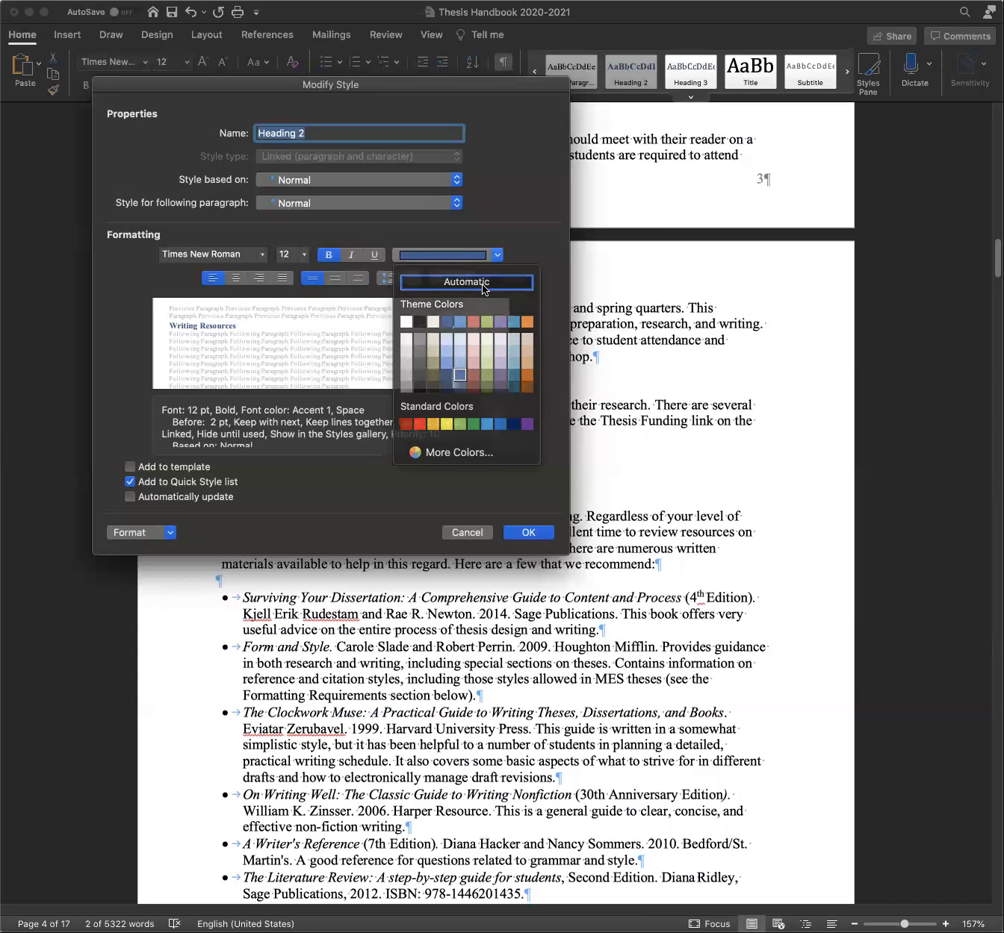
pyautogui.click(486, 287)
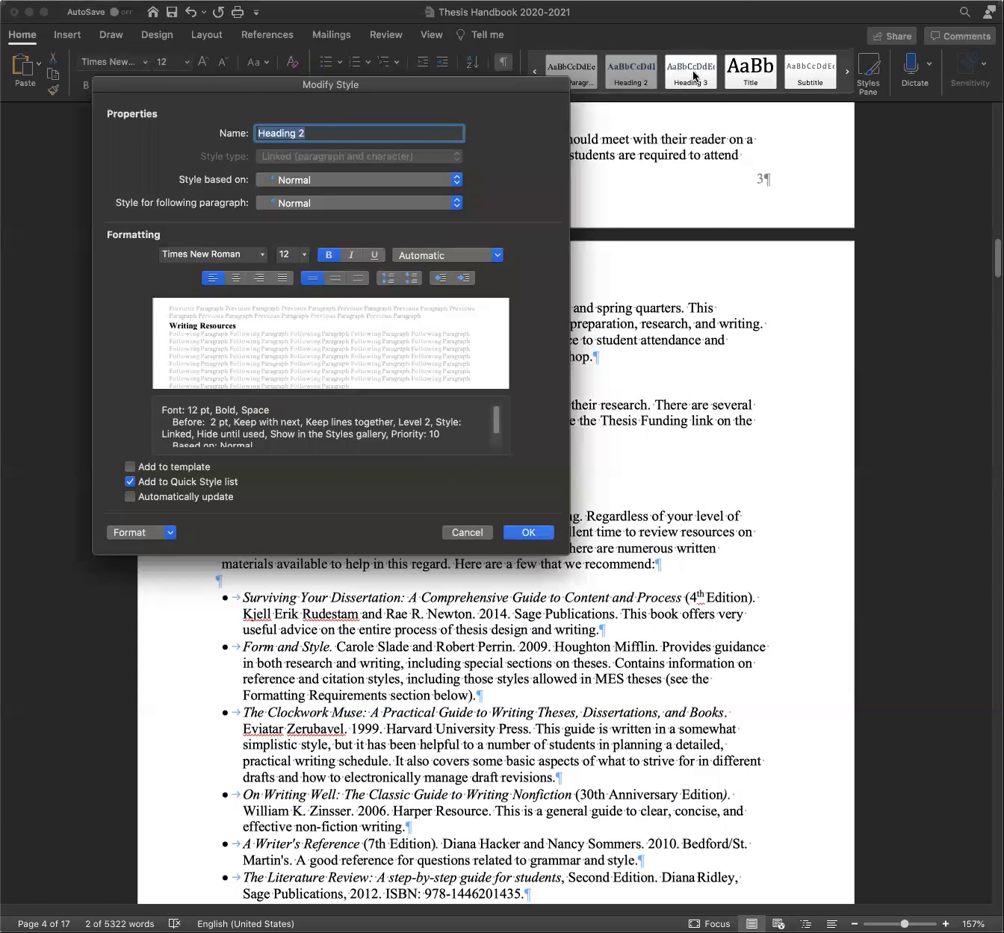
pyautogui.press('Return')
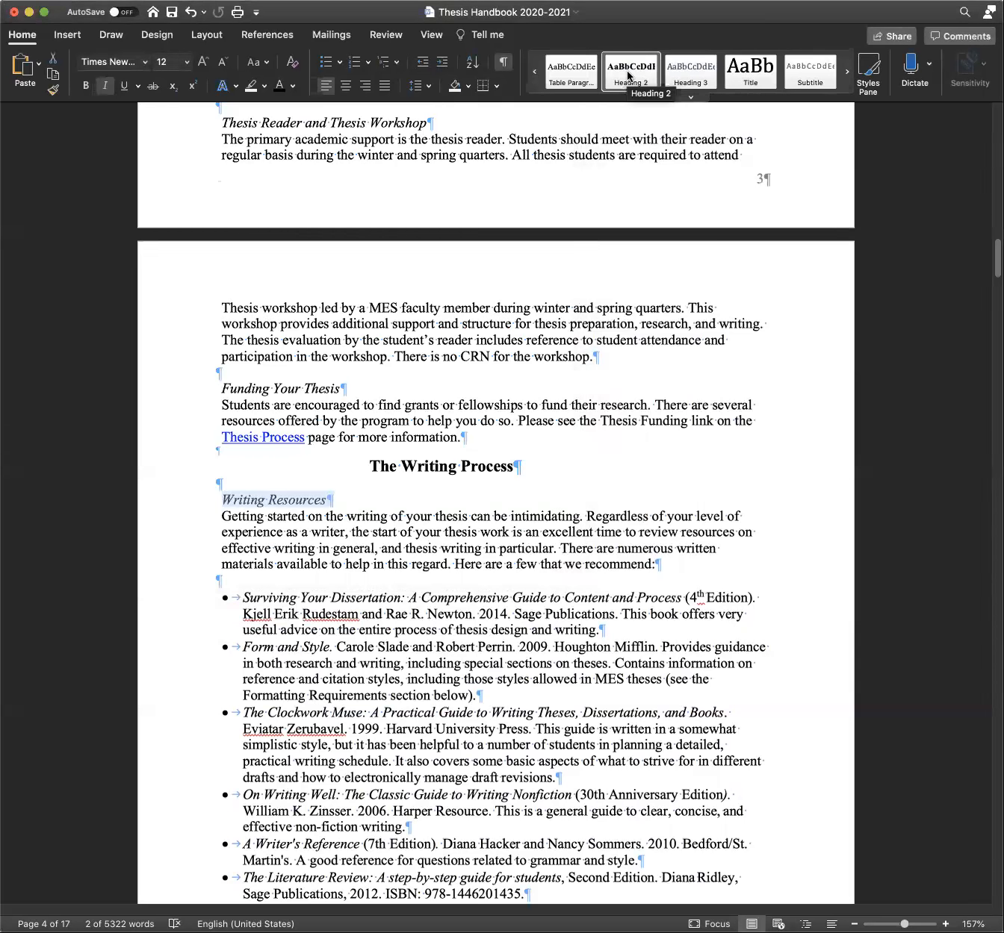
pyautogui.click(628, 76)
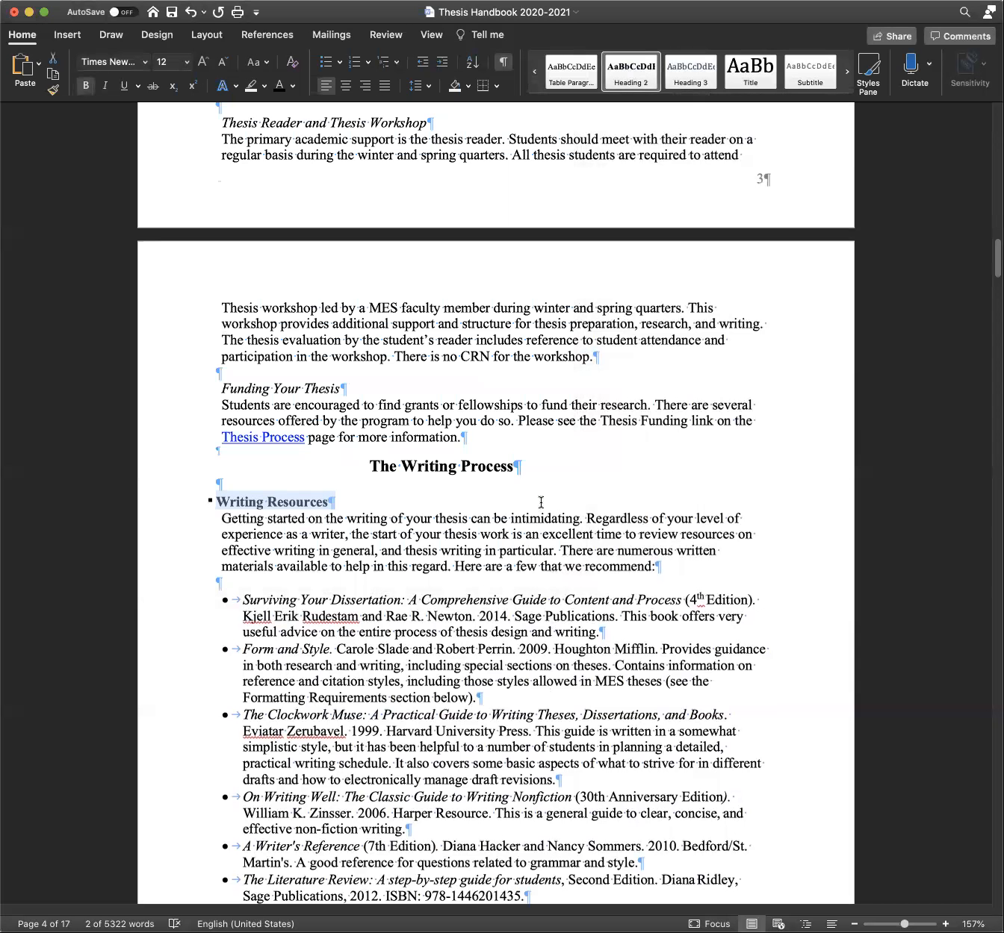
pyautogui.click(502, 517)
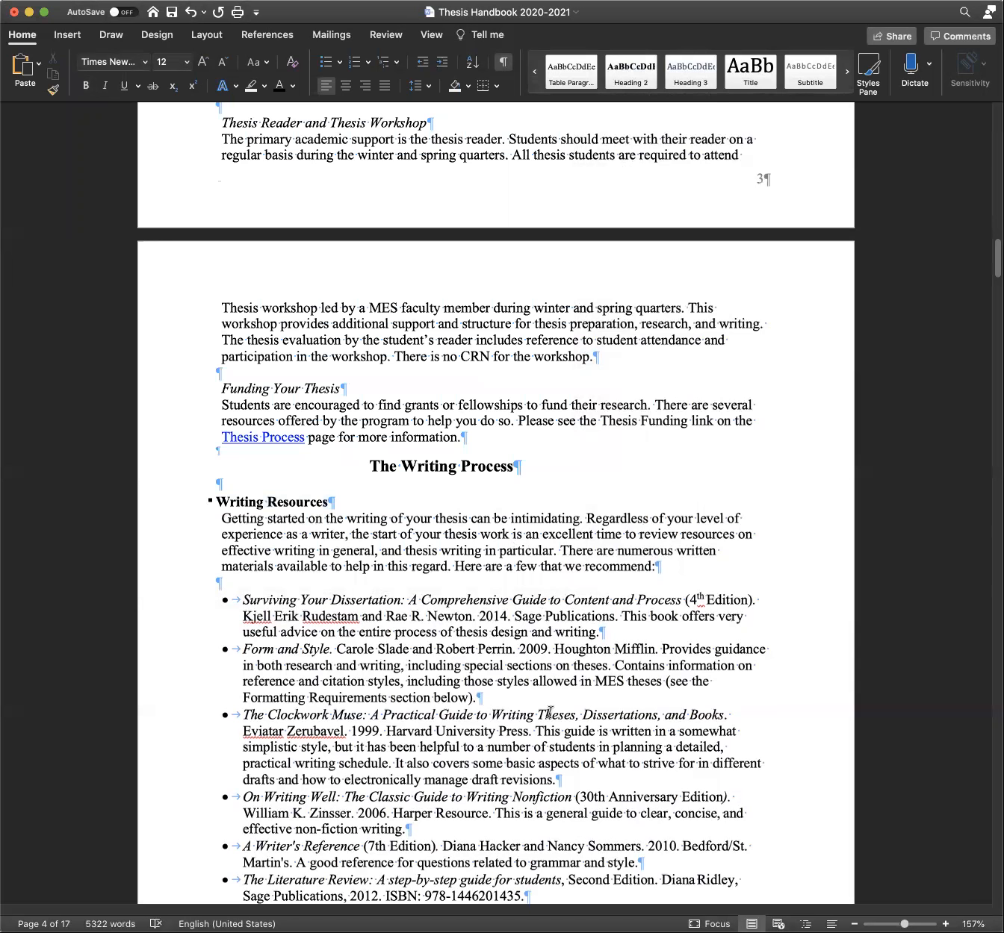
# Apply the Heading 2 style to the "Working with Your Reader" subheading at the end of page 4
pyautogui.scroll(-1, 463, 705)
pyautogui.scroll(-2, 458, 708)
pyautogui.scroll(-2, 461, 714)
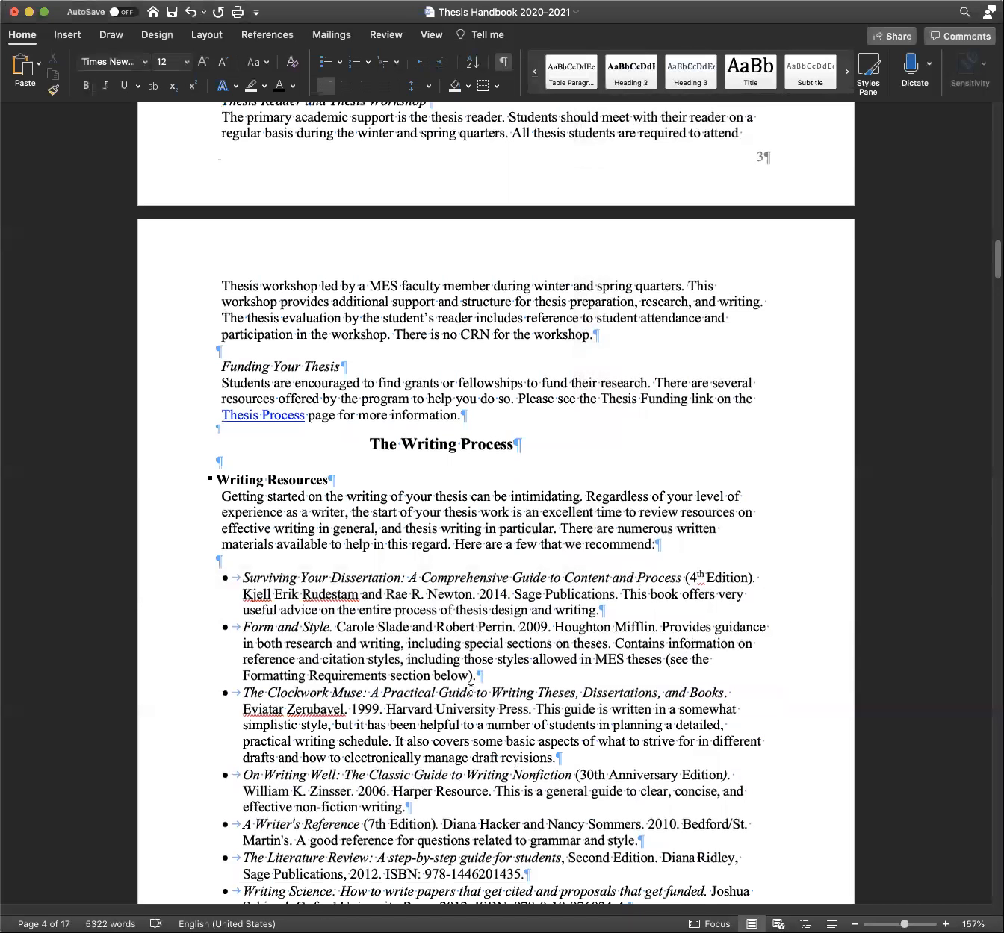
pyautogui.scroll(-10, 470, 691)
pyautogui.scroll(-8, 472, 693)
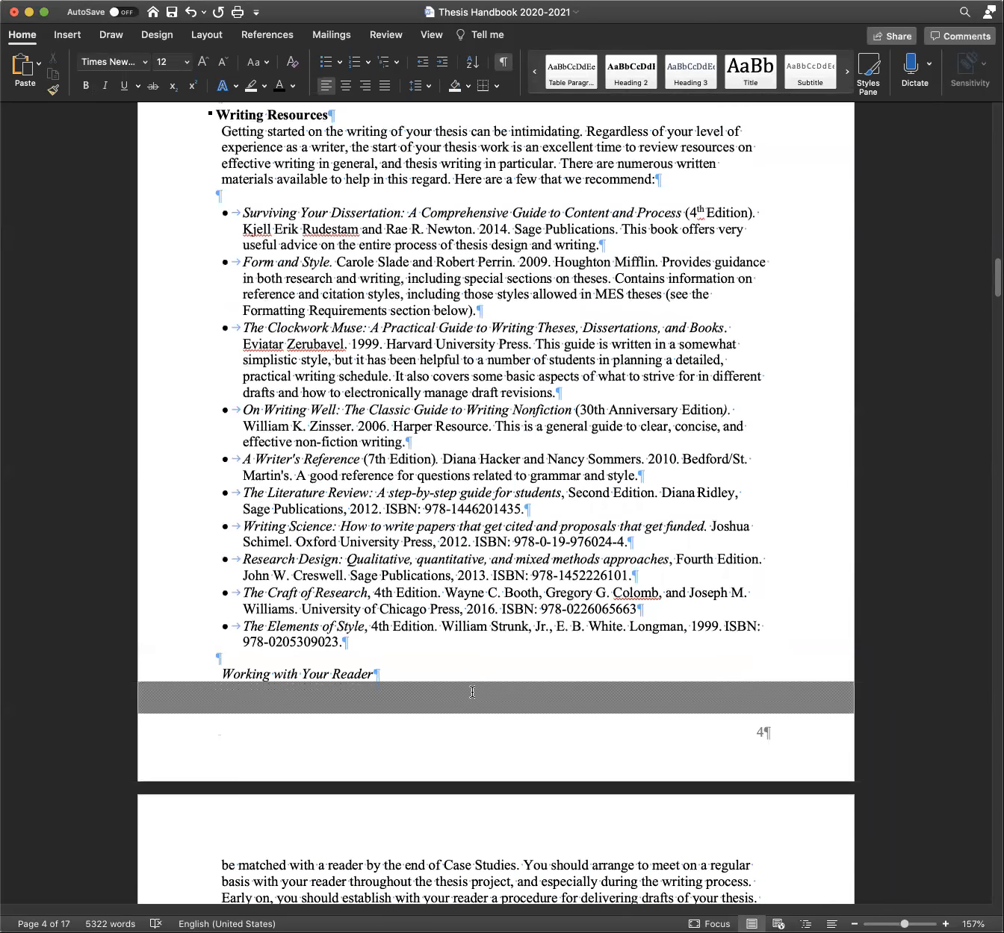
pyautogui.scroll(-2, 487, 617)
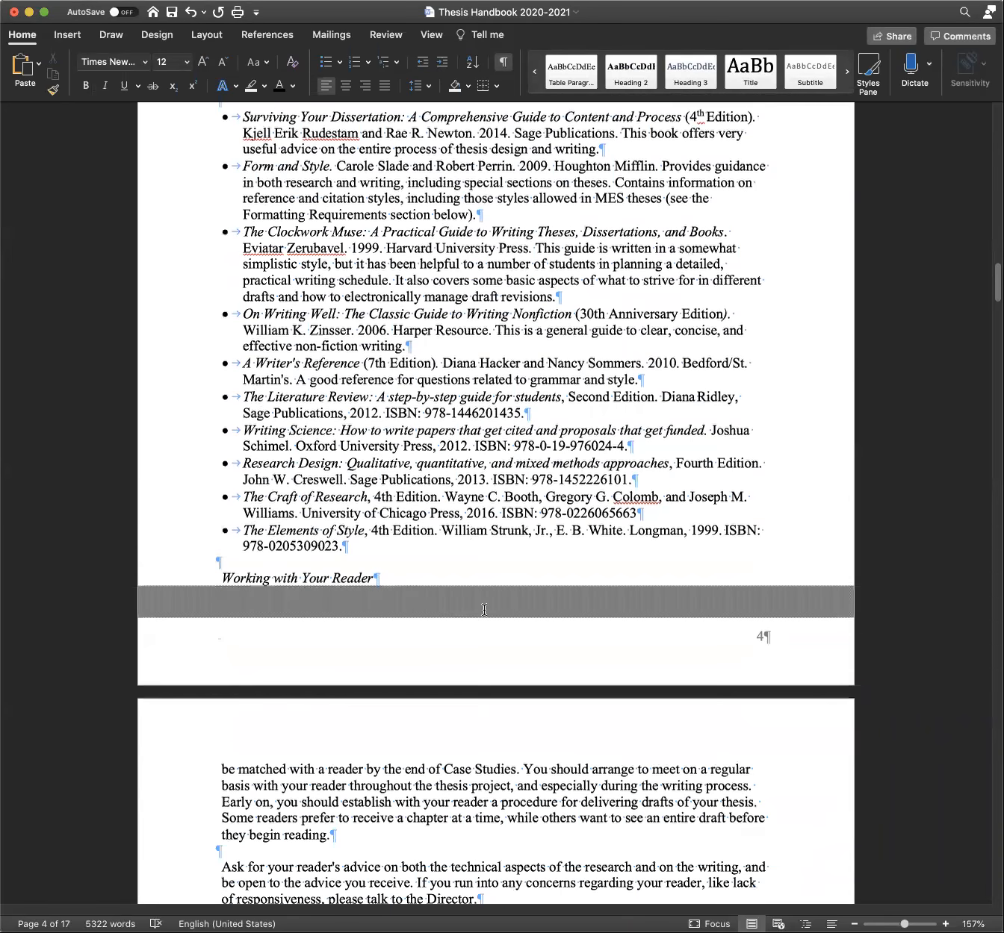
pyautogui.scroll(-1, 448, 595)
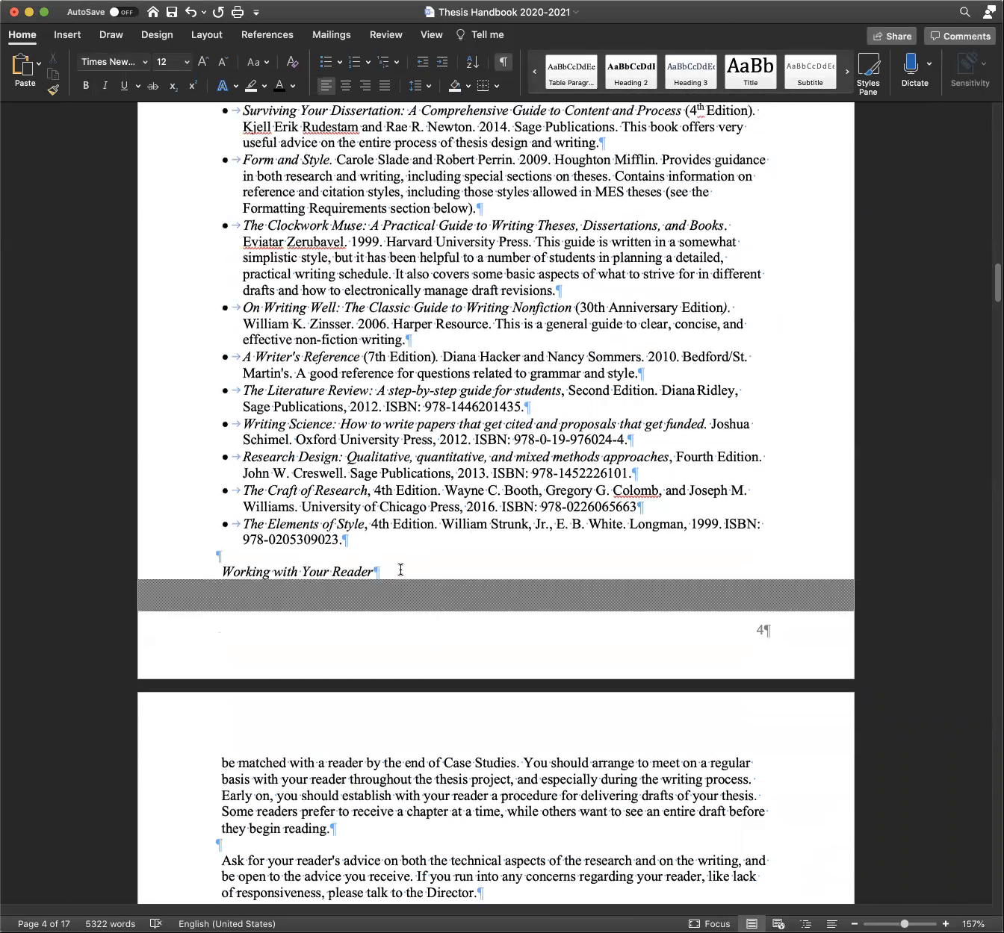
pyautogui.tripleClick(230, 572)
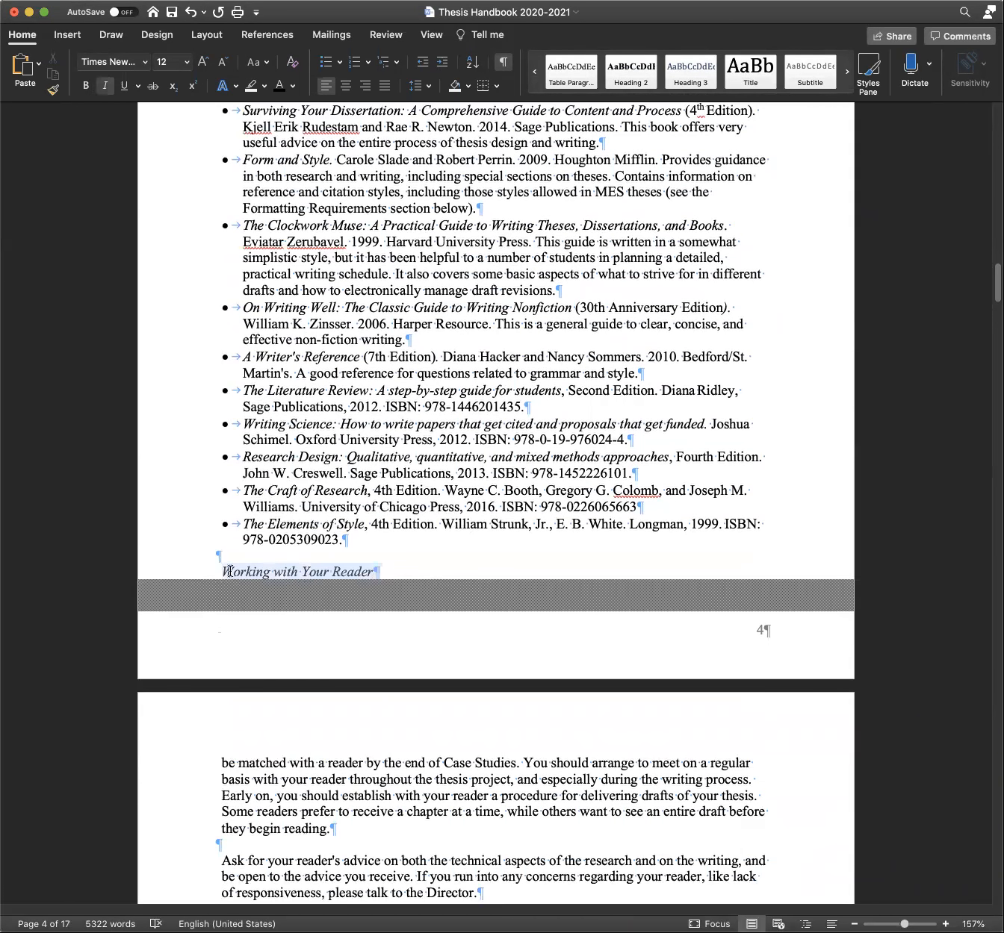
pyautogui.click(625, 71)
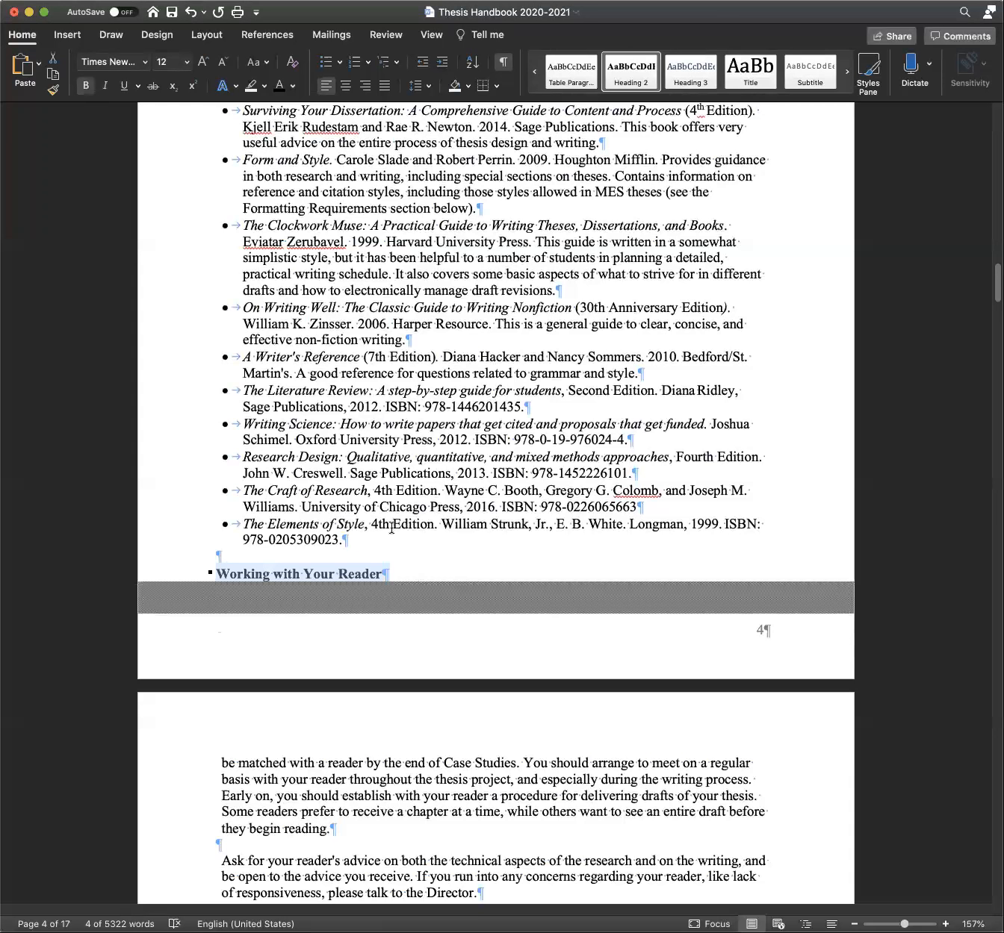
pyautogui.click(470, 793)
# Apply the Heading 2 style to the "Student Support Groups" subheading on page 5
pyautogui.scroll(-3, 471, 793)
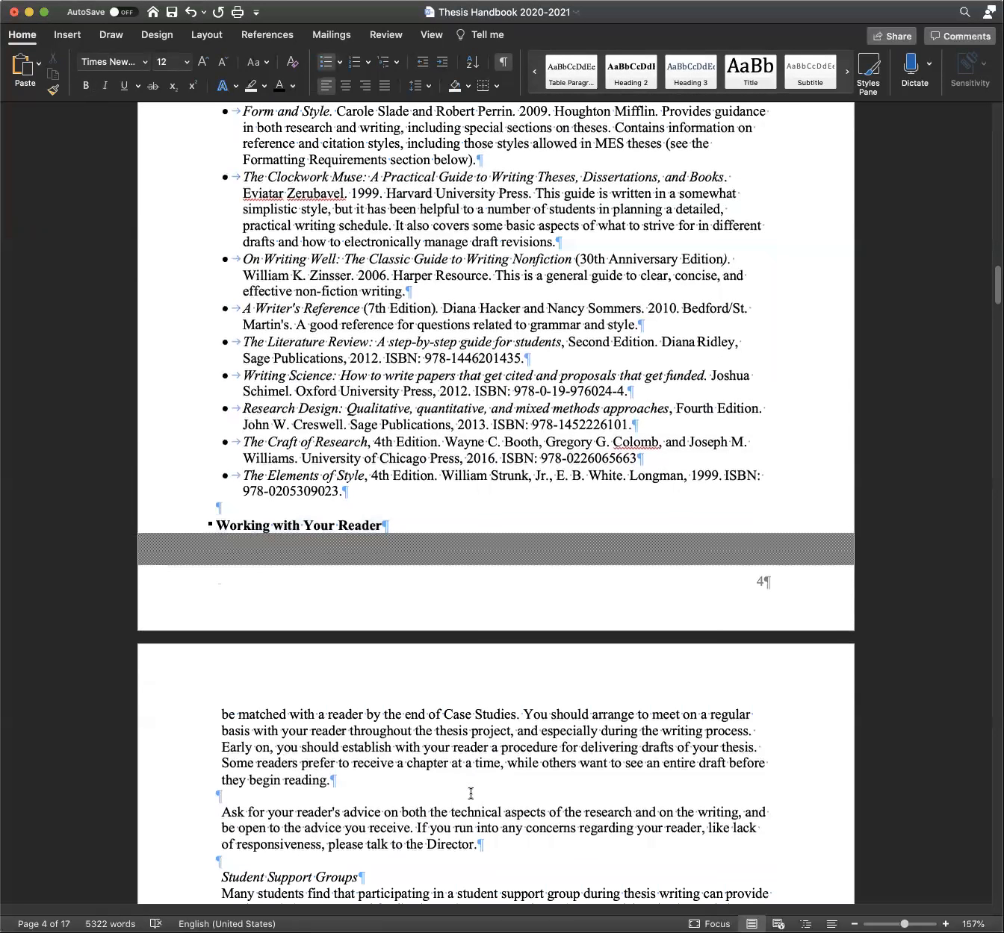
pyautogui.scroll(-4, 471, 793)
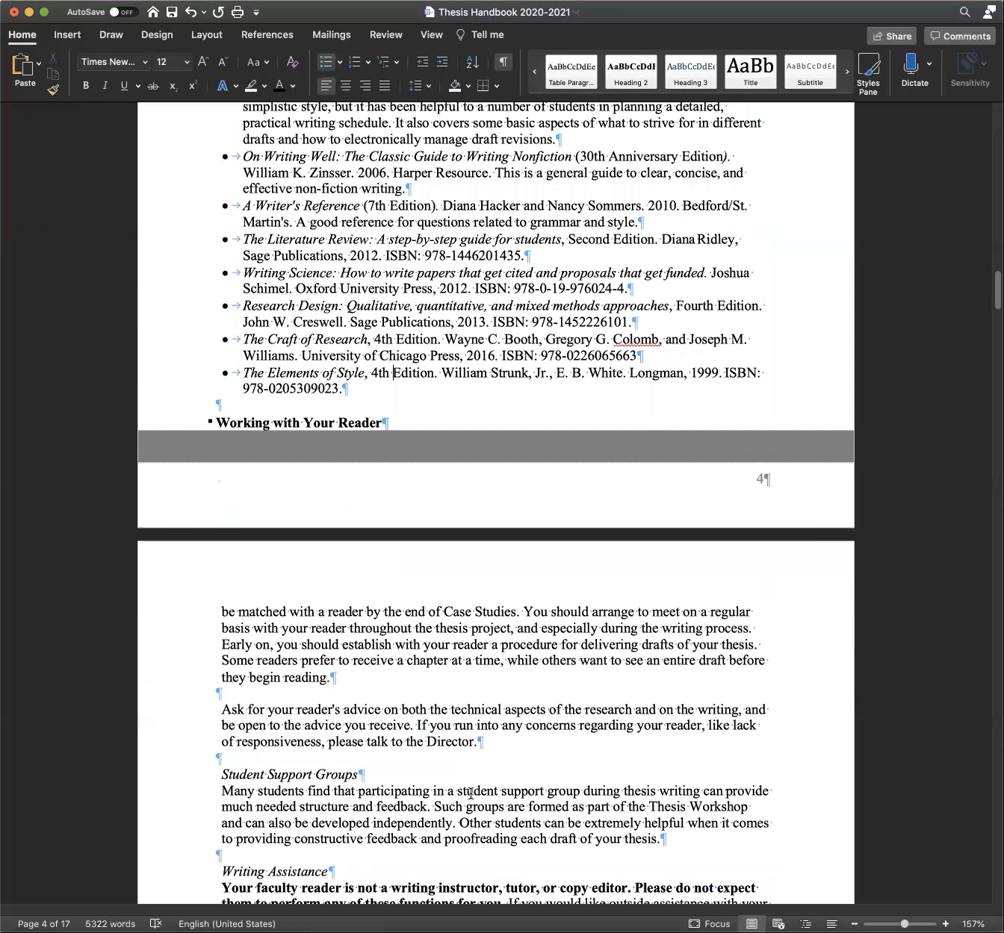
pyautogui.scroll(-5, 263, 636)
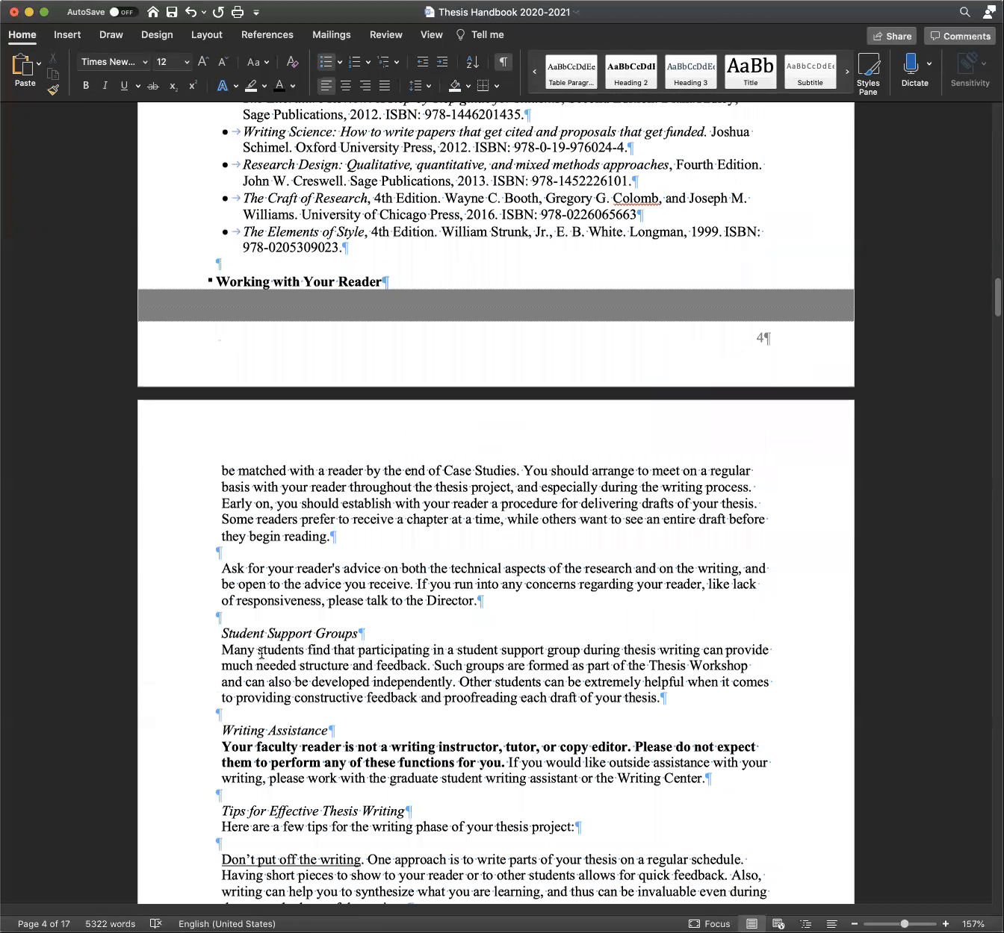
pyautogui.scroll(-1, 330, 692)
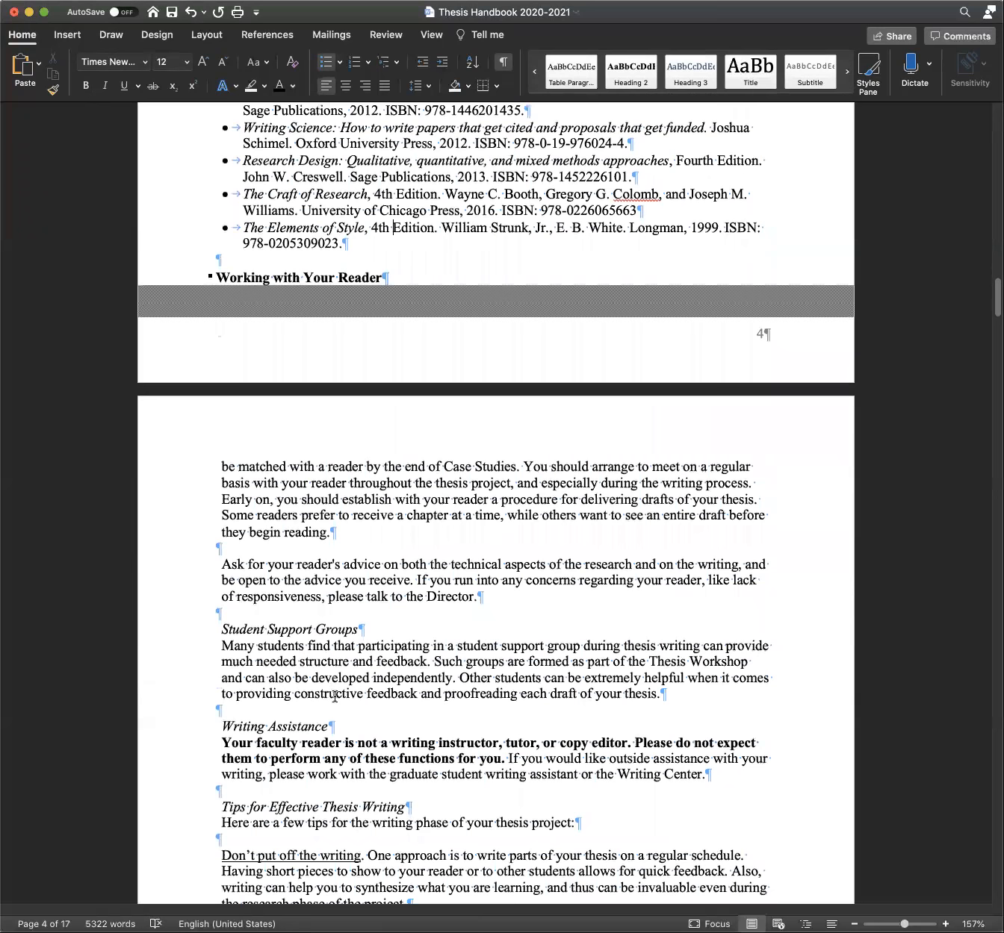
pyautogui.scroll(-1, 333, 697)
pyautogui.scroll(-1, 334, 699)
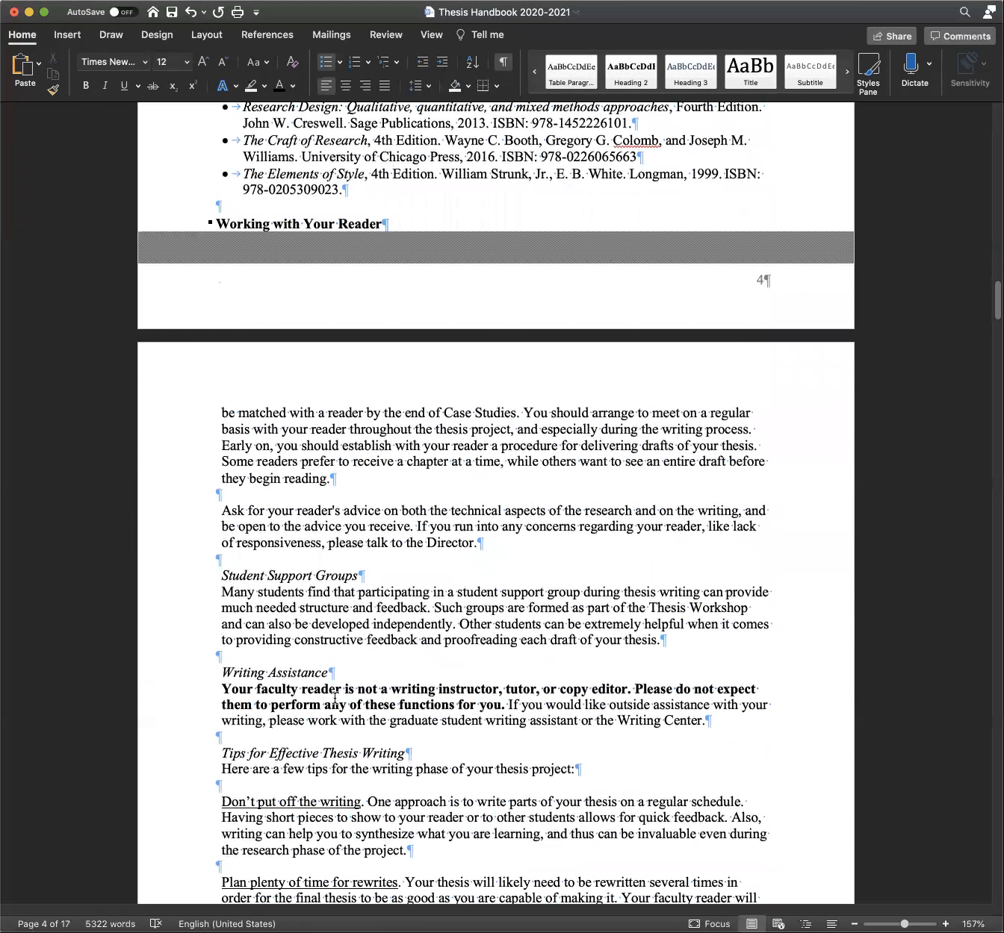
pyautogui.scroll(-1, 335, 697)
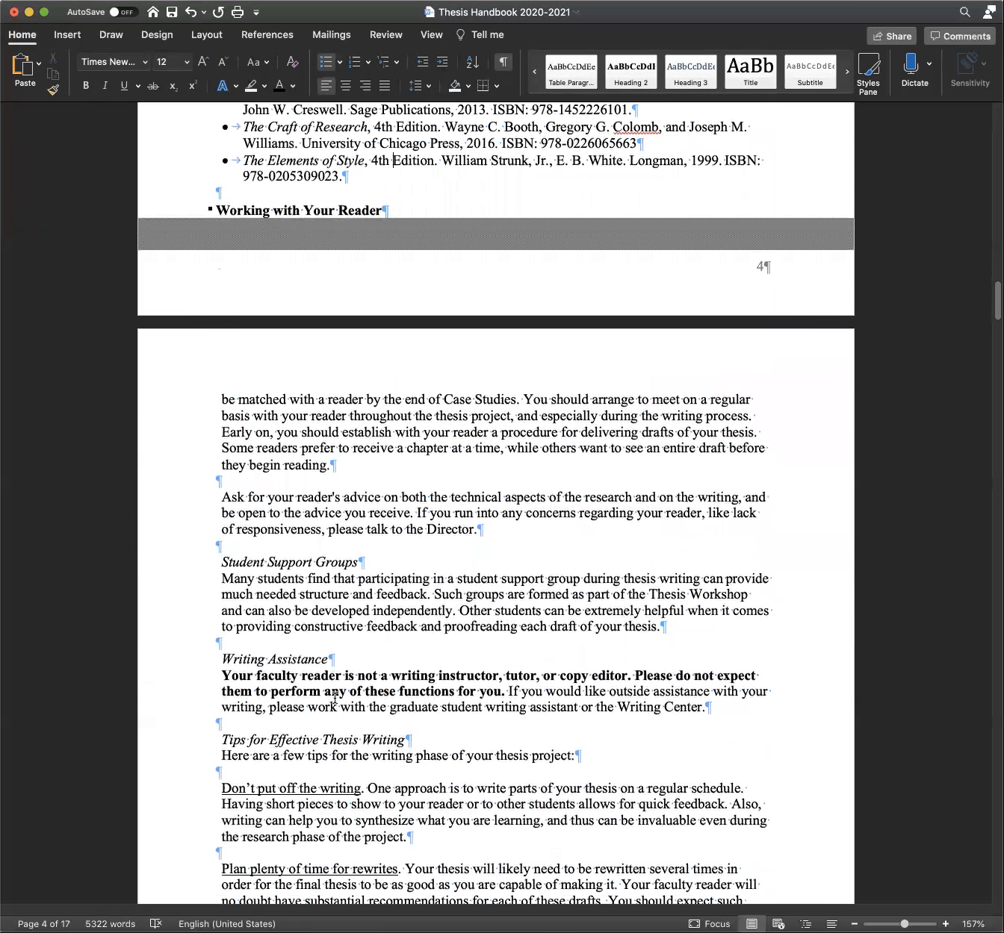
pyautogui.scroll(-1, 337, 697)
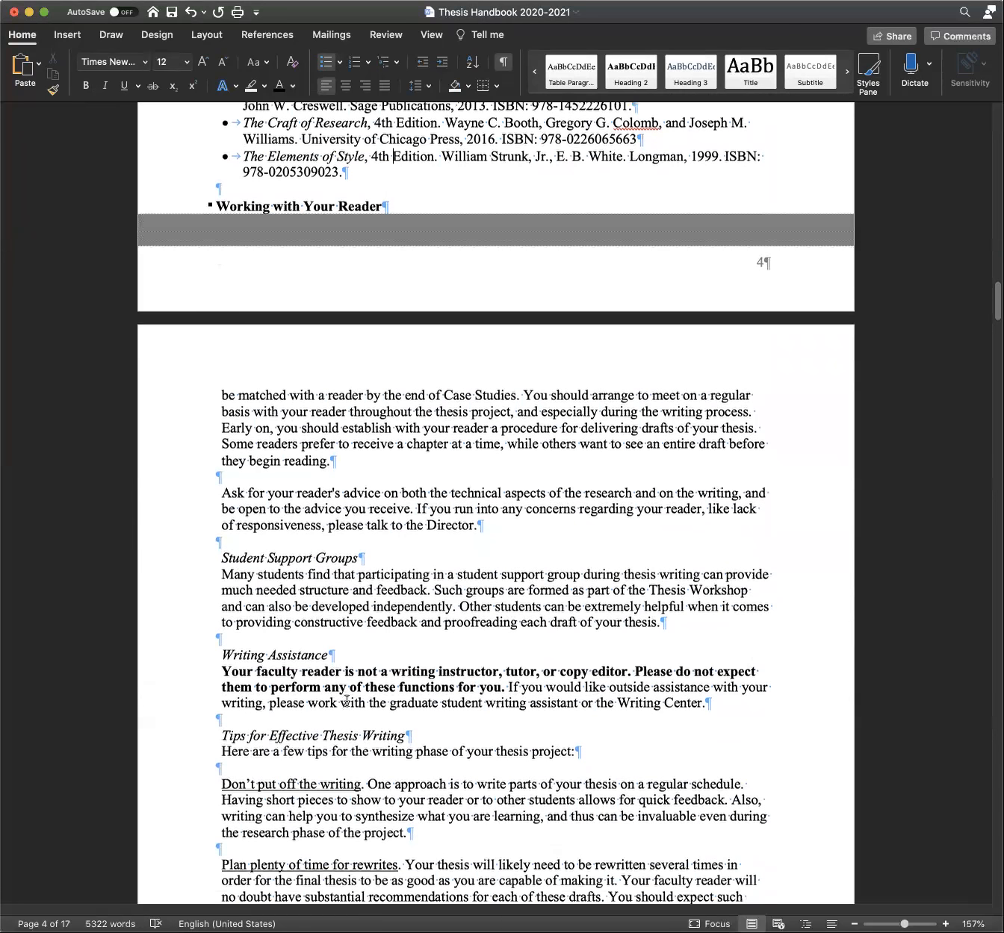
pyautogui.tripleClick(273, 560)
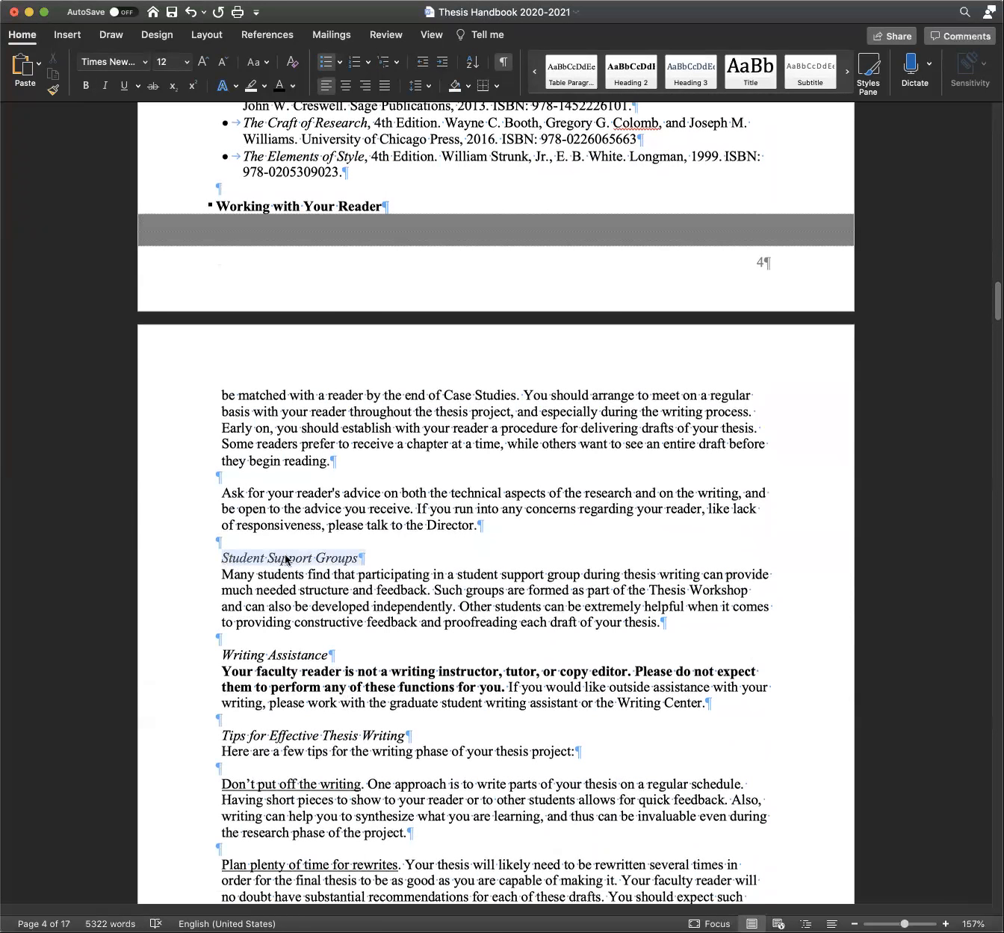
pyautogui.click(637, 72)
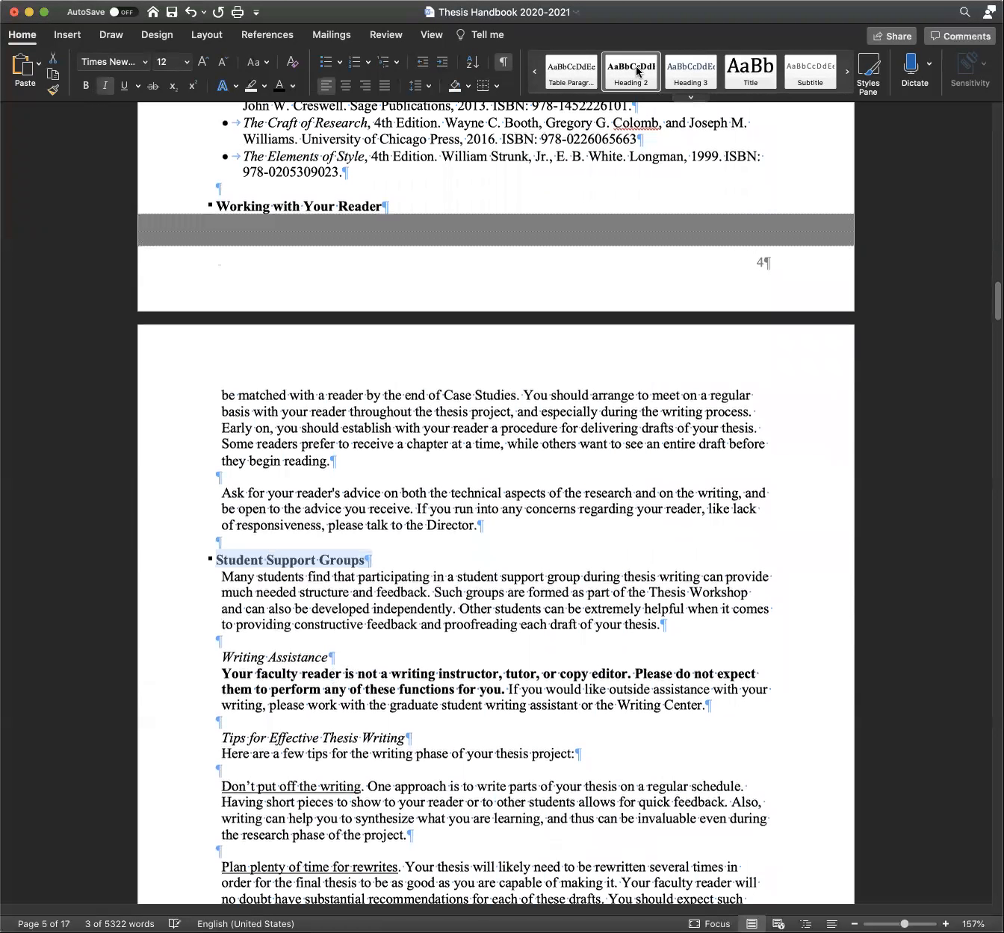
# Apply the Heading 2 style to the "Writing Assistance" and "Tips for Effective Thesis Writing" subheadings on page 5
pyautogui.click(347, 659)
pyautogui.click(215, 659)
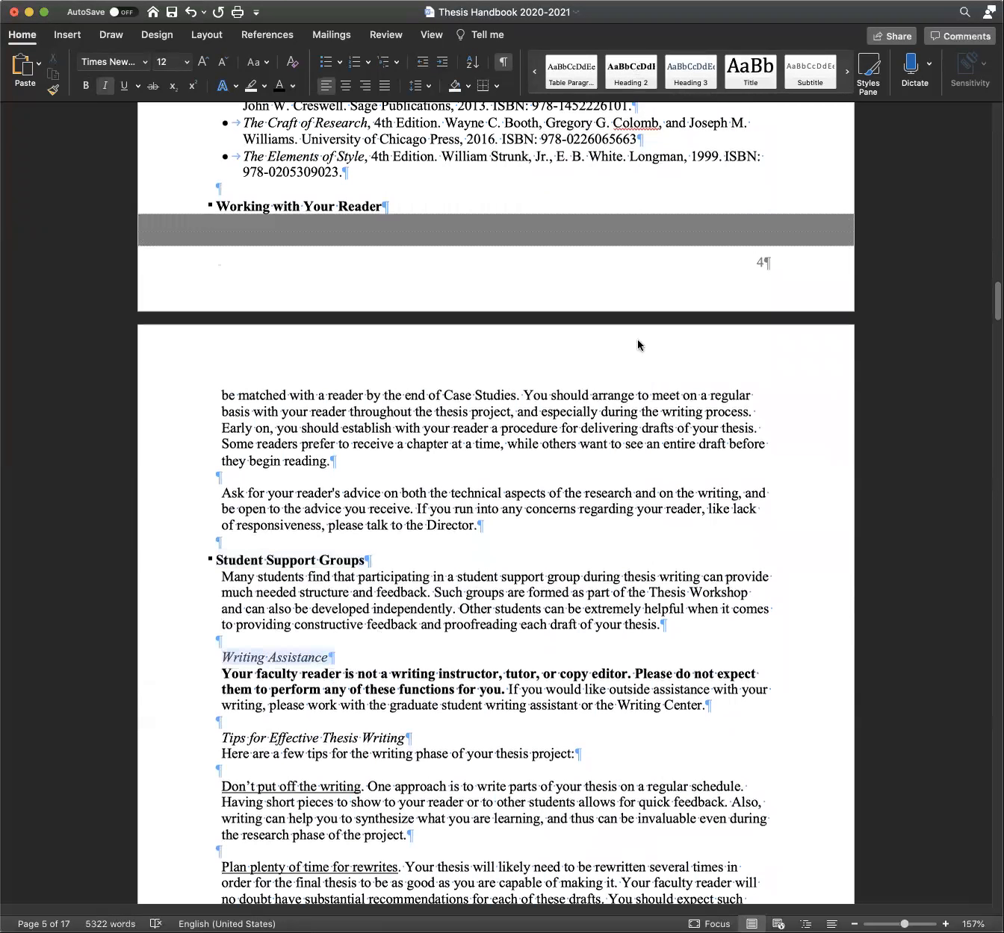
pyautogui.click(637, 68)
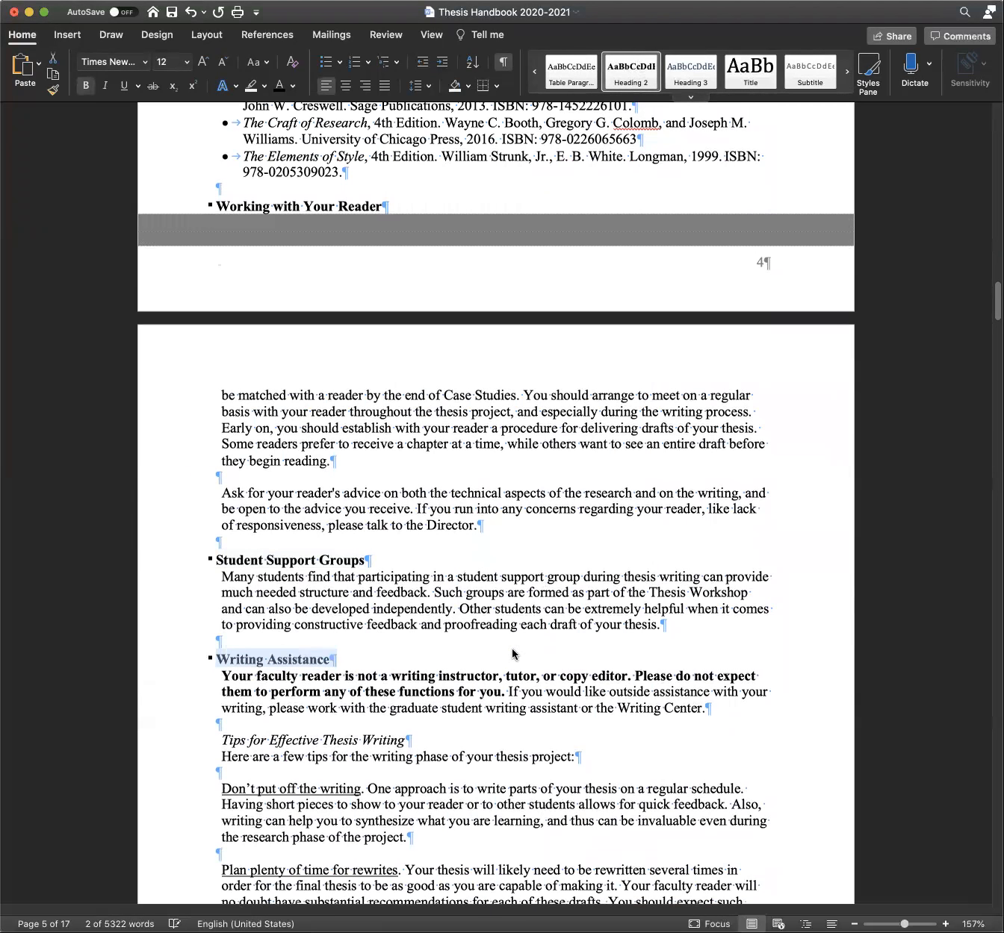
pyautogui.click(409, 741)
pyautogui.moveTo(418, 740); pyautogui.dragTo(219, 743)
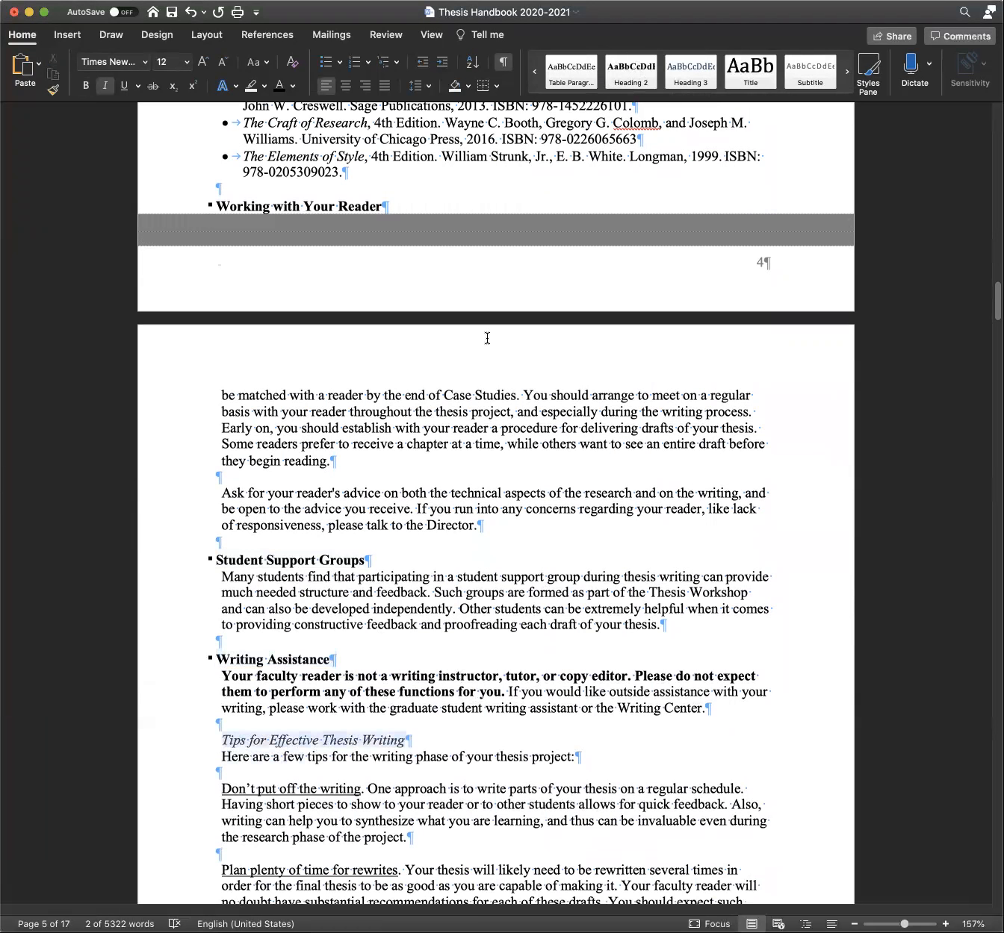
pyautogui.click(637, 75)
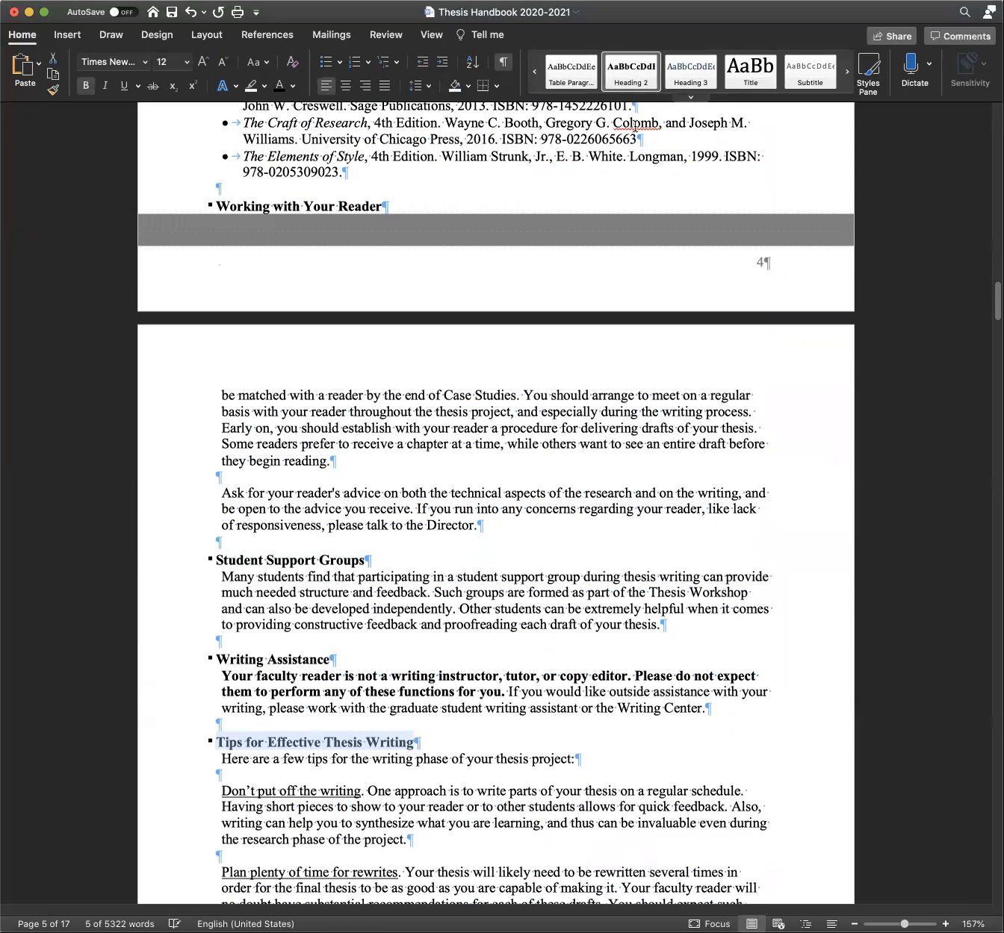
pyautogui.click(484, 740)
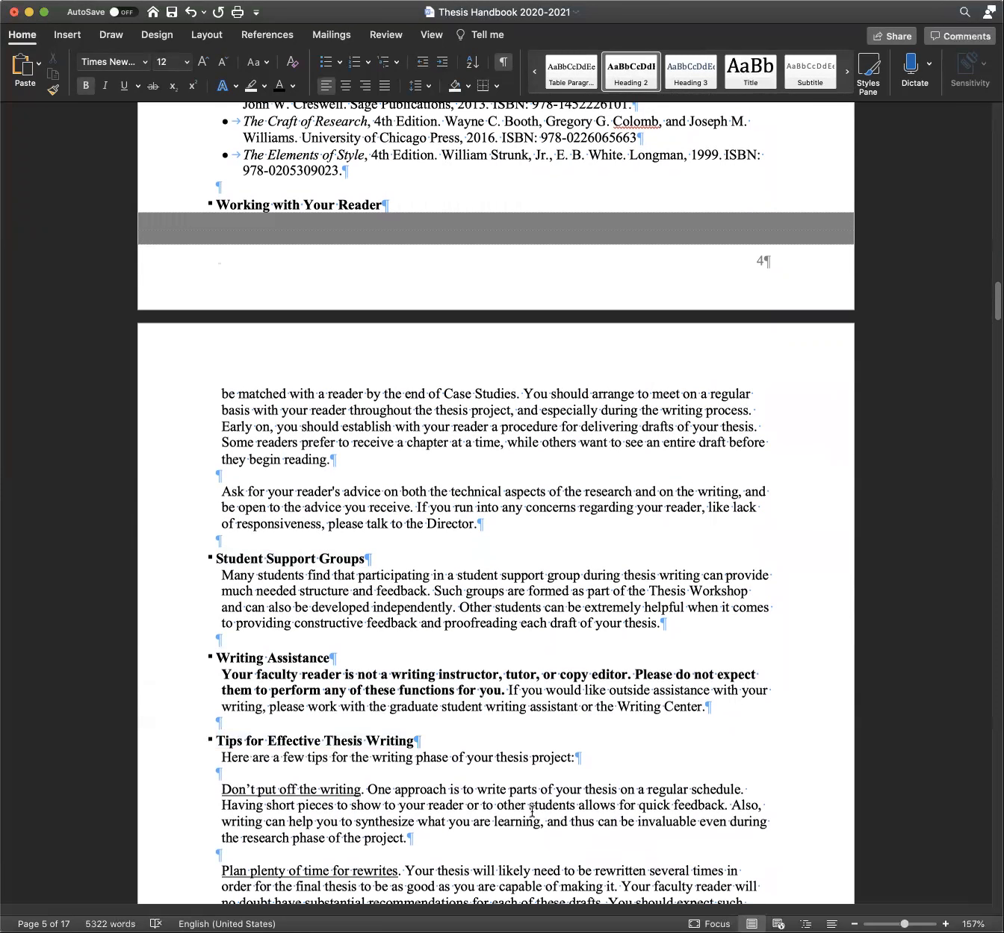
# Apply the Heading 1 style to the numbered title "The Oral Presentation" at the end of page 5
pyautogui.scroll(-2, 531, 811)
pyautogui.scroll(-1, 530, 814)
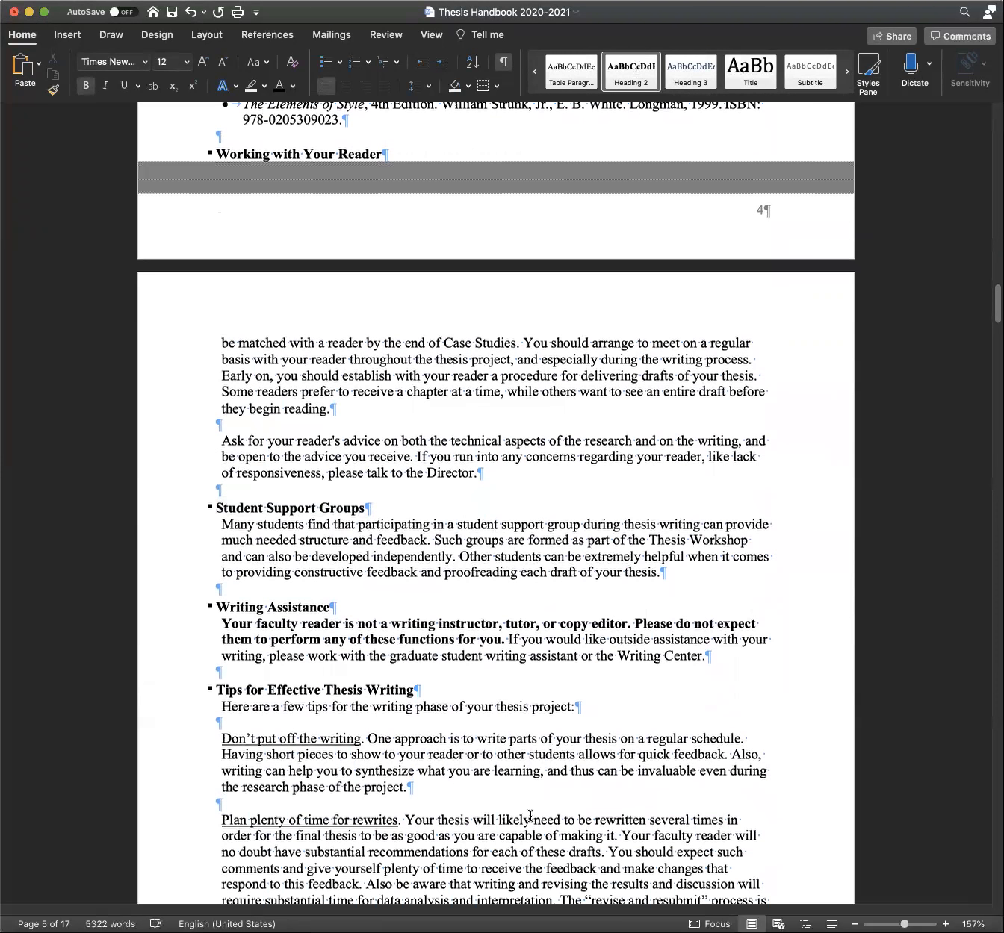
pyautogui.scroll(-3, 530, 819)
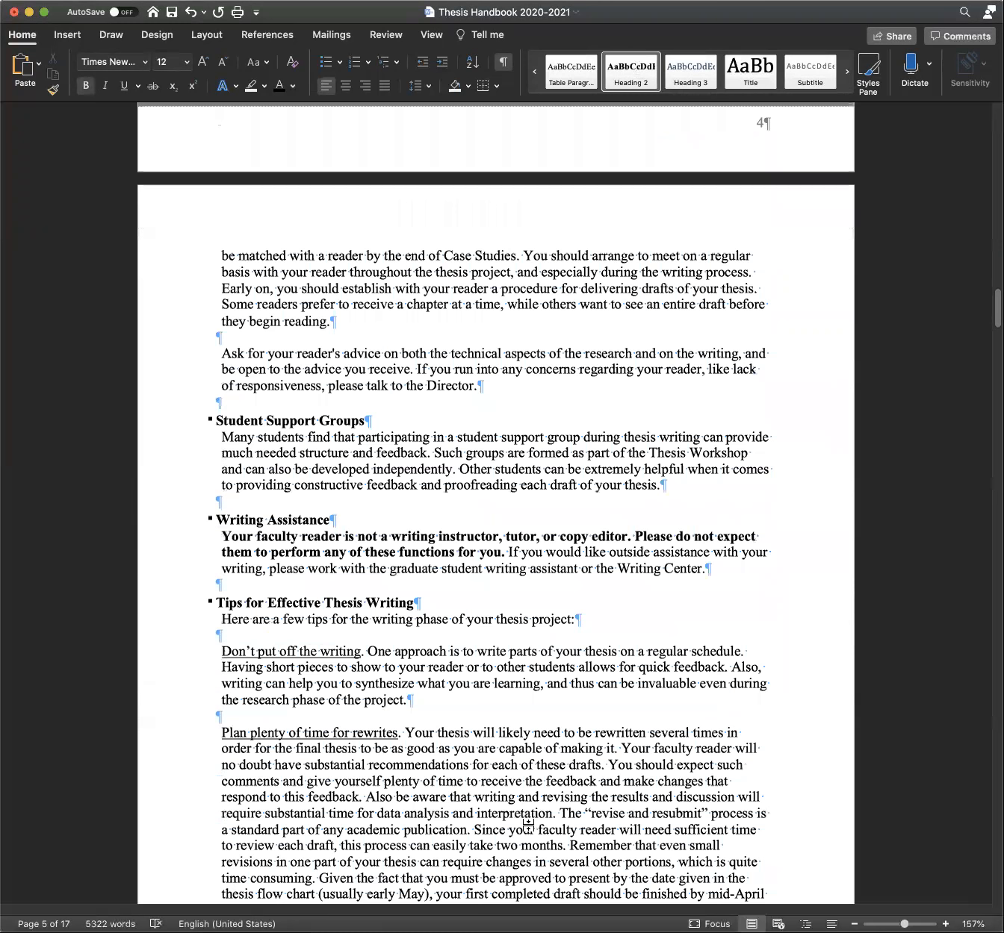
pyautogui.scroll(-3, 528, 823)
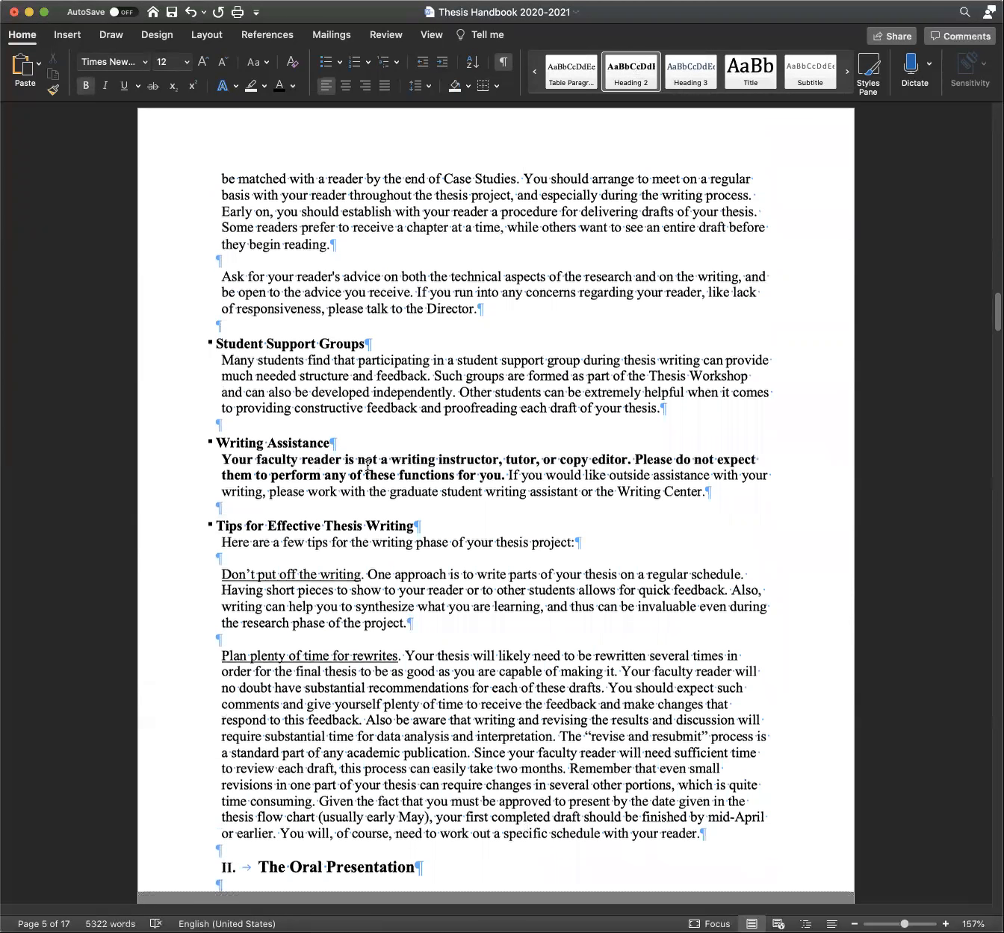
pyautogui.scroll(-9, 510, 495)
pyautogui.scroll(-5, 458, 477)
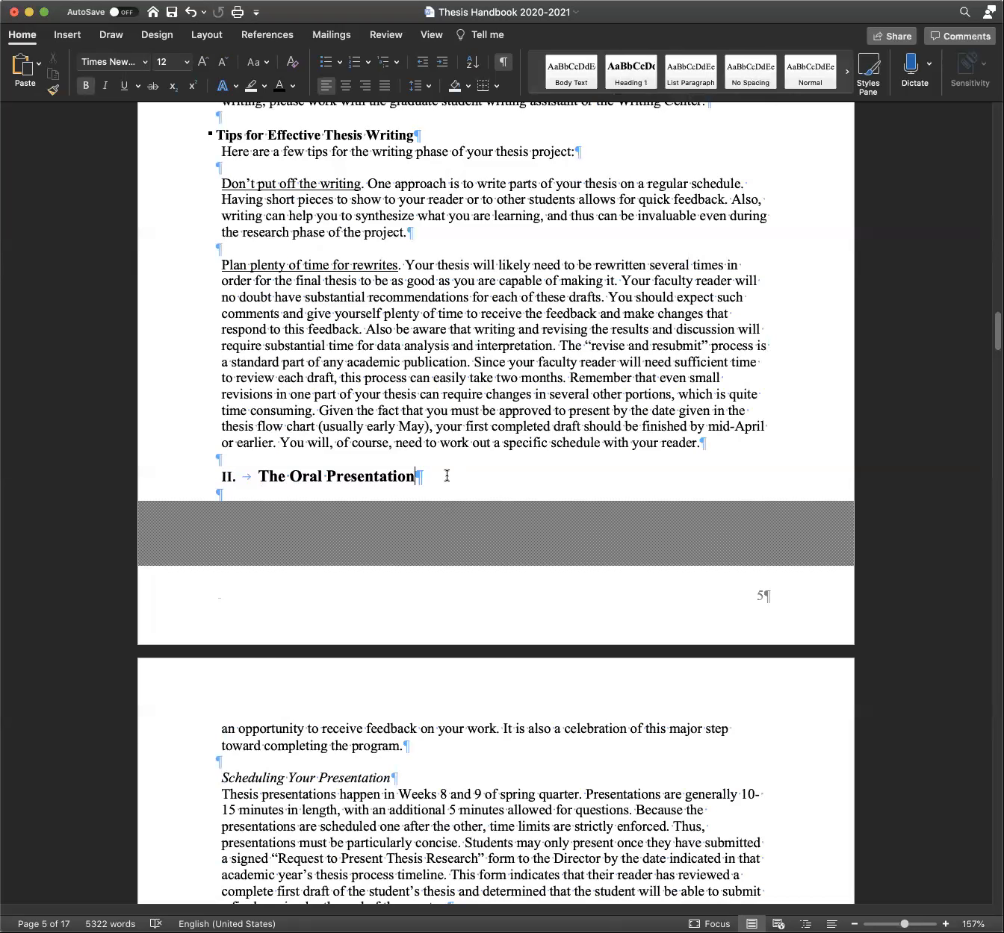
pyautogui.moveTo(446, 476); pyautogui.dragTo(251, 469)
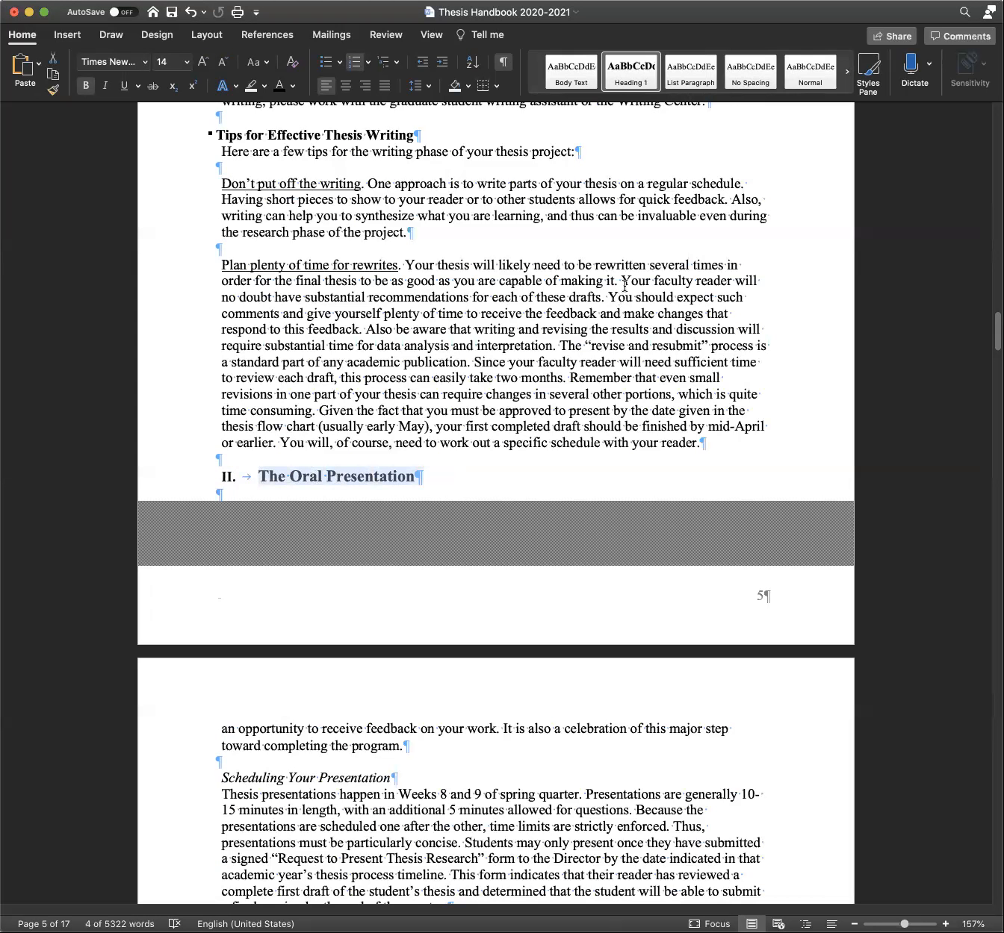
pyautogui.click(637, 67)
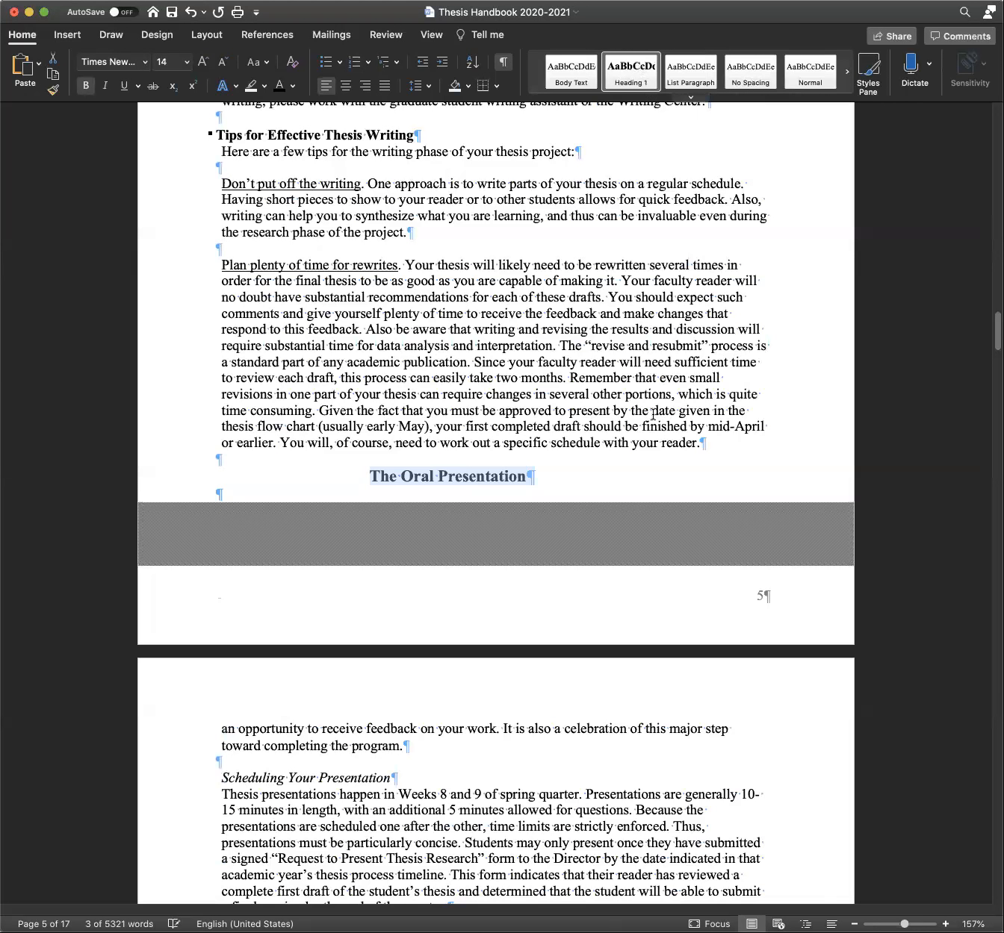
pyautogui.click(571, 478)
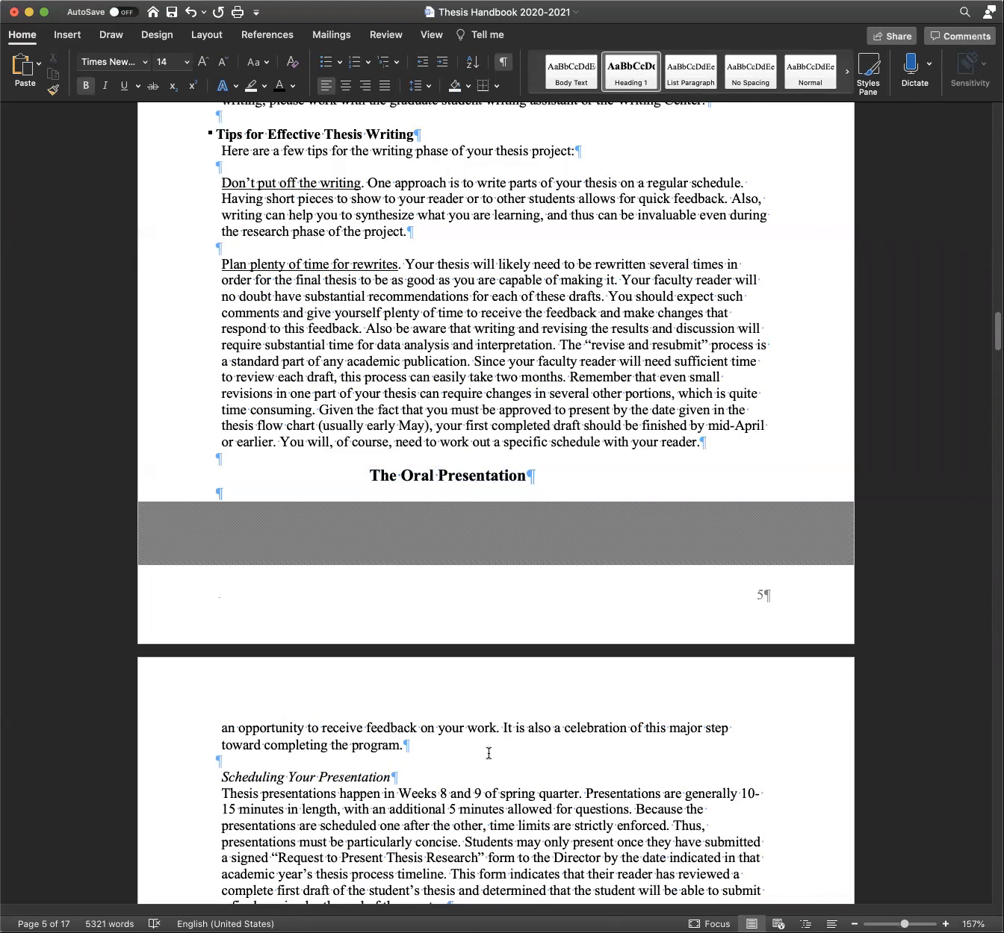
# Apply the Heading 2 style to the "Scheduling Your Presentation" and "Criteria for Judging Presentations" subheadings on page 6
pyautogui.scroll(-1, 489, 755)
pyautogui.scroll(-1, 487, 758)
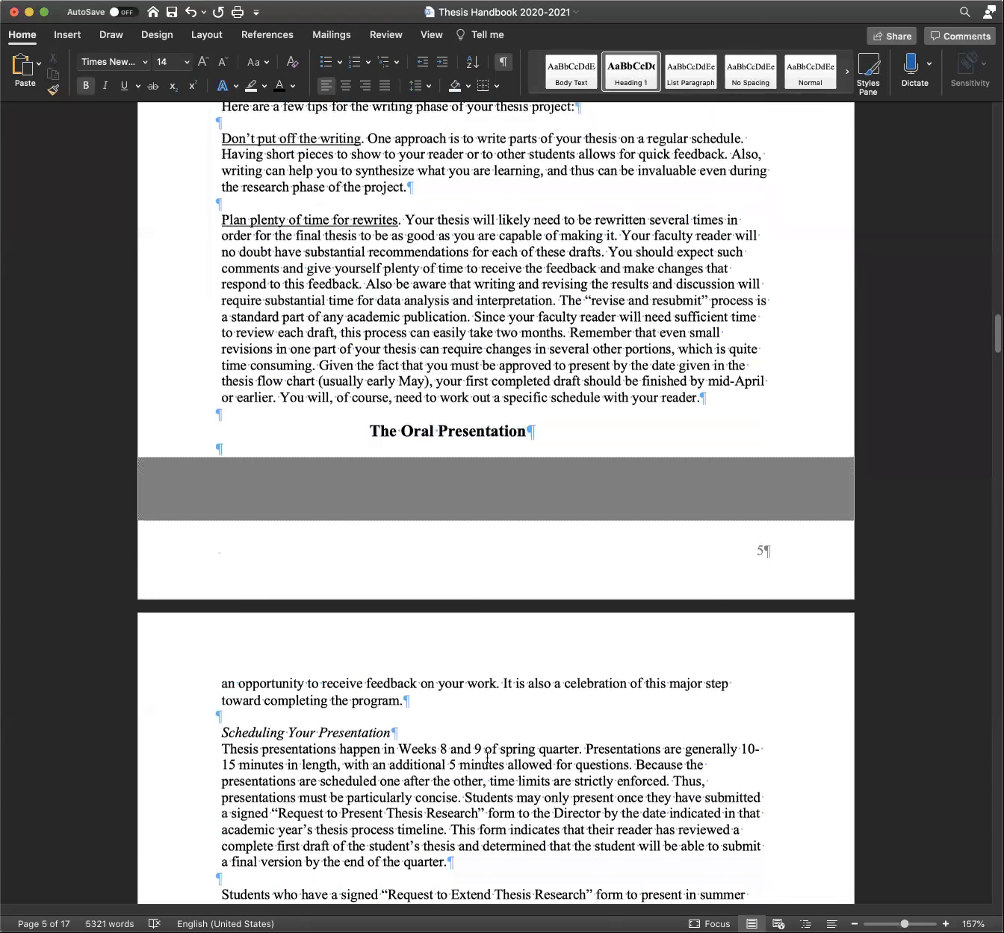
pyautogui.scroll(-2, 487, 758)
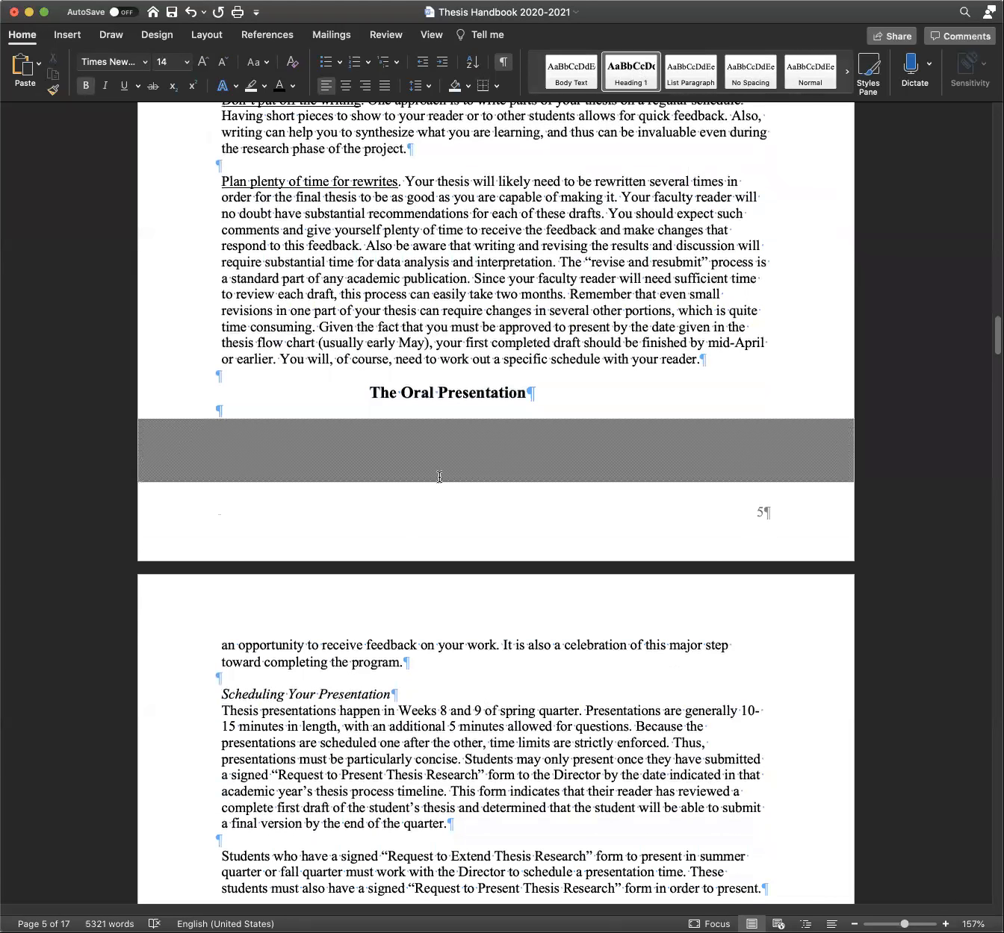
pyautogui.scroll(-10, 439, 477)
pyautogui.moveTo(395, 496); pyautogui.dragTo(209, 495)
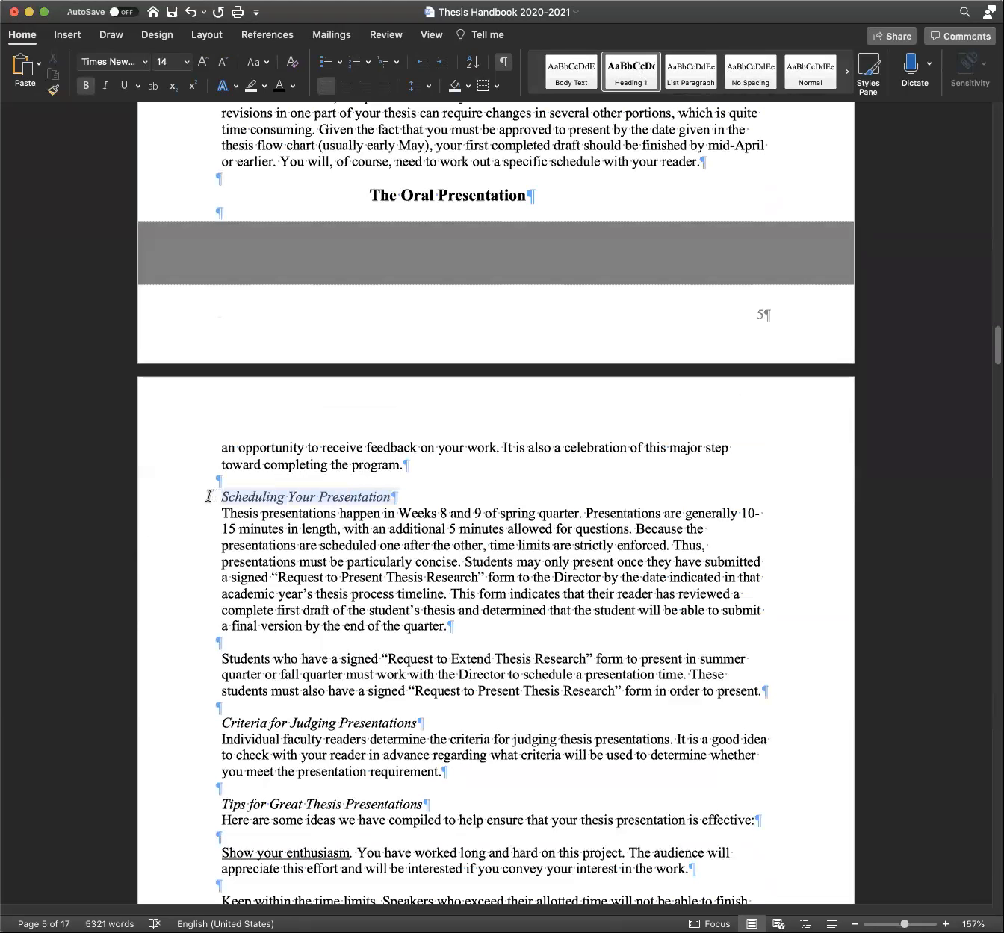
pyautogui.click(847, 72)
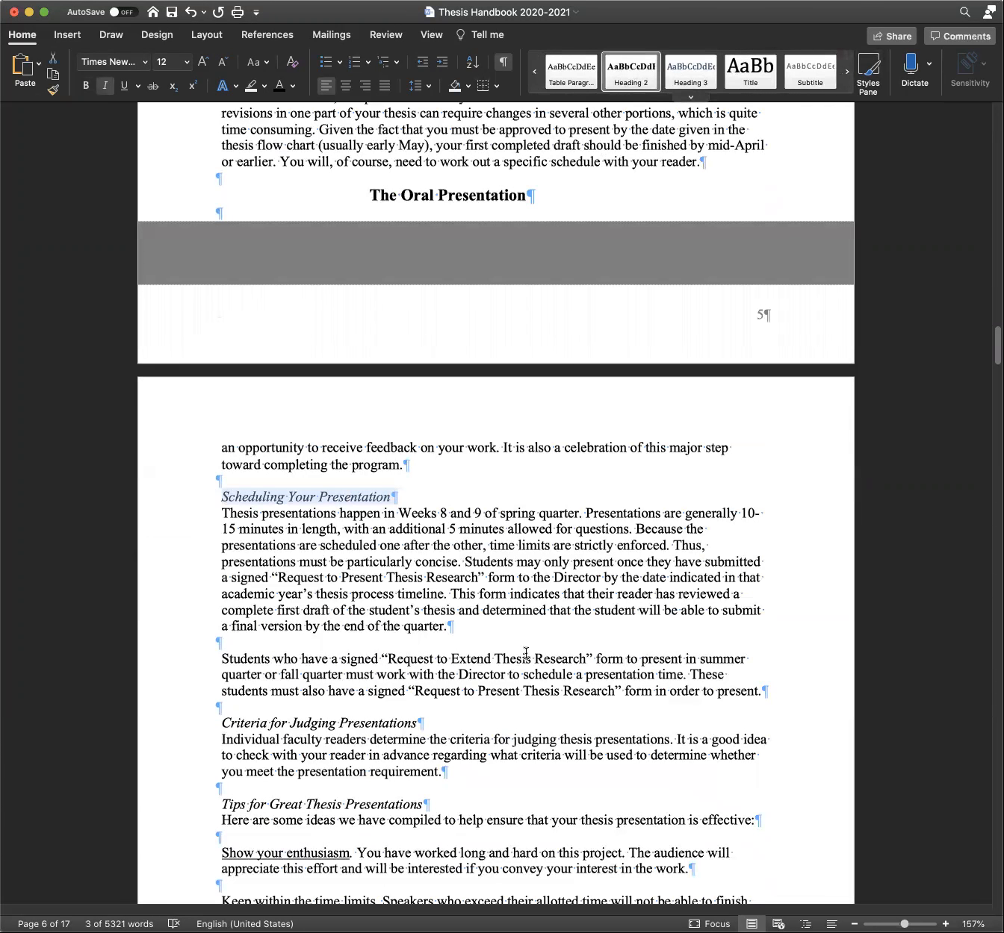
pyautogui.click(211, 722)
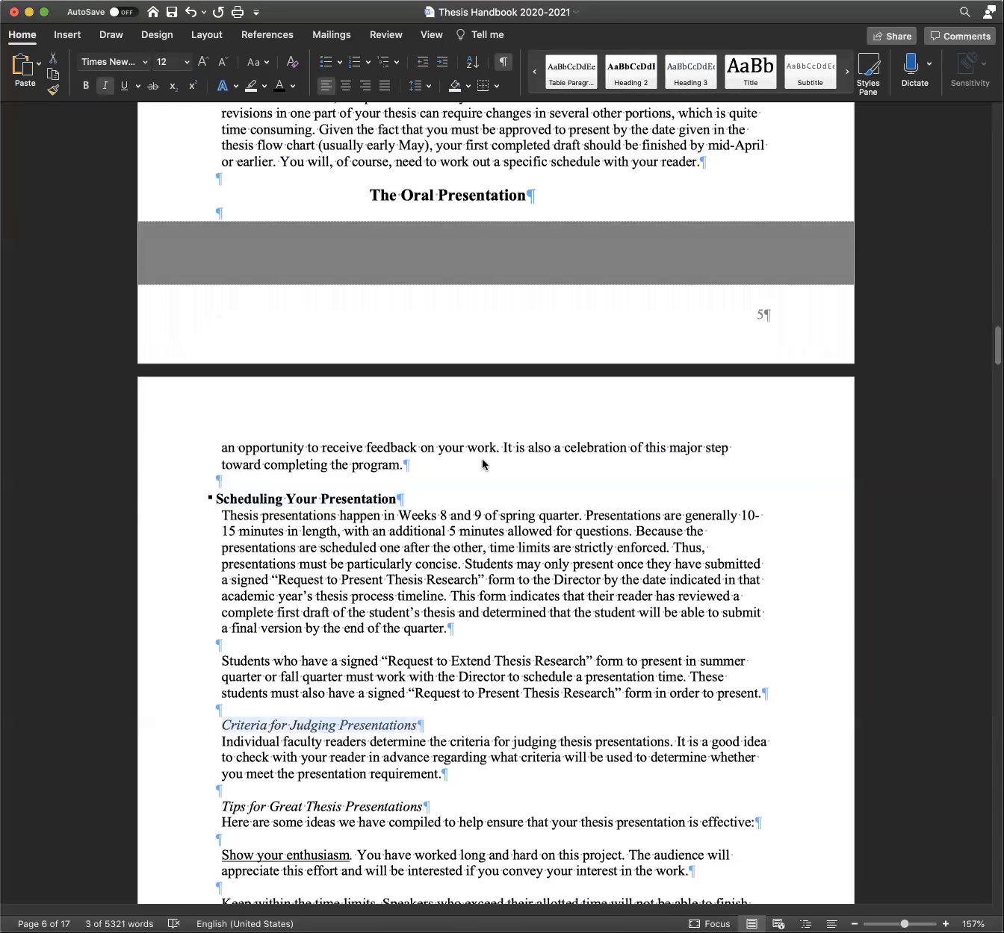
pyautogui.click(636, 72)
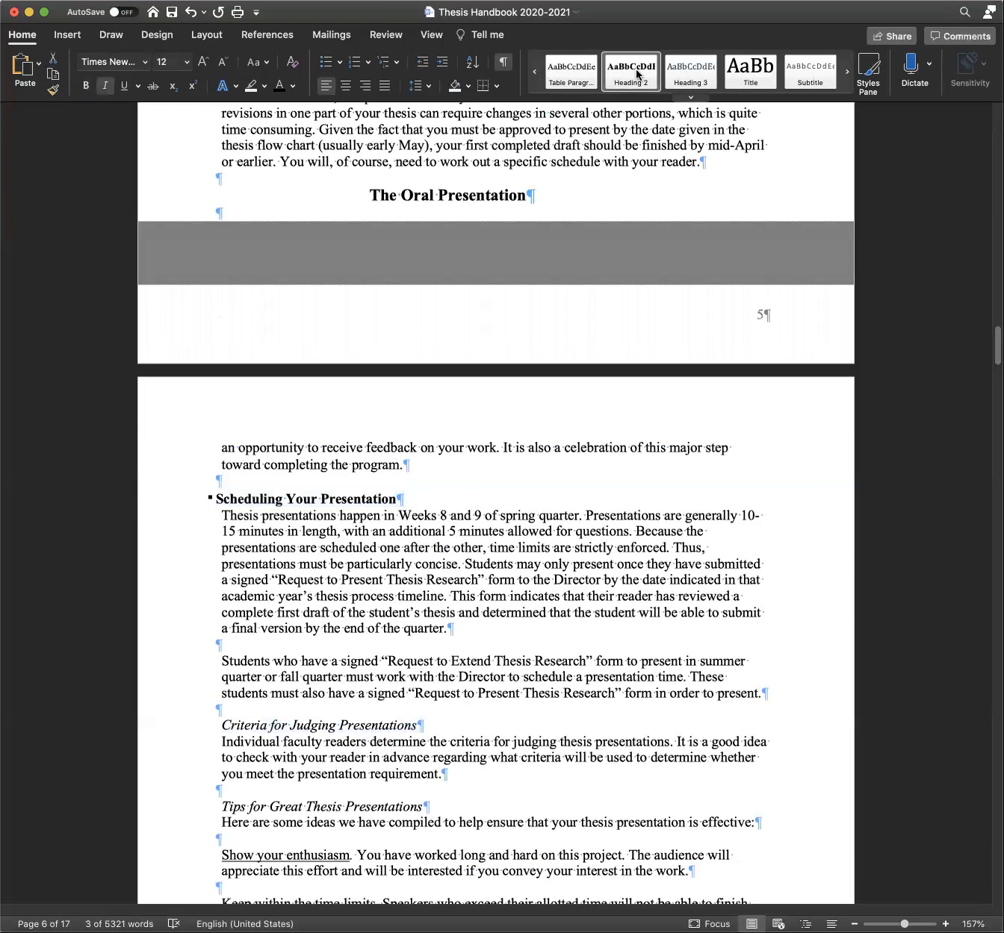
pyautogui.click(470, 767)
# Apply the Heading 2 style to the "Tips for Great Thesis Presentations" subheading on page 6
pyautogui.scroll(-3, 470, 767)
pyautogui.moveTo(433, 594); pyautogui.dragTo(220, 595)
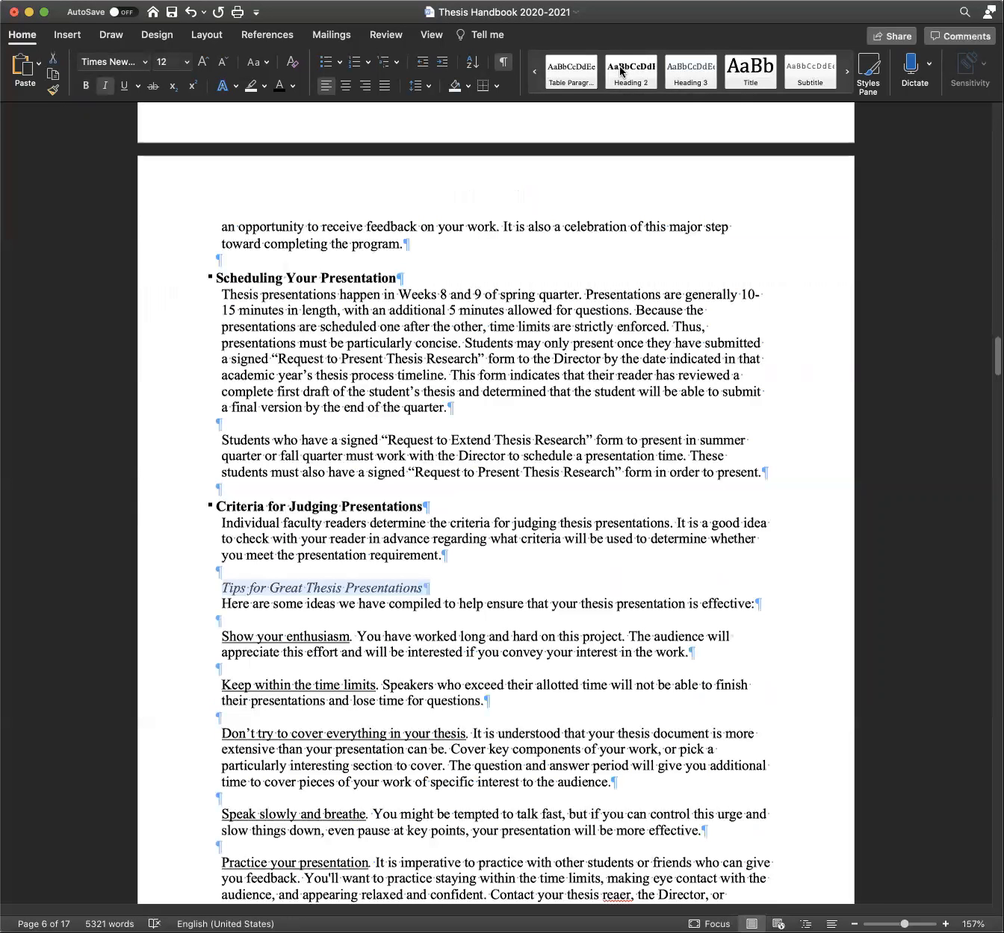
pyautogui.click(528, 780)
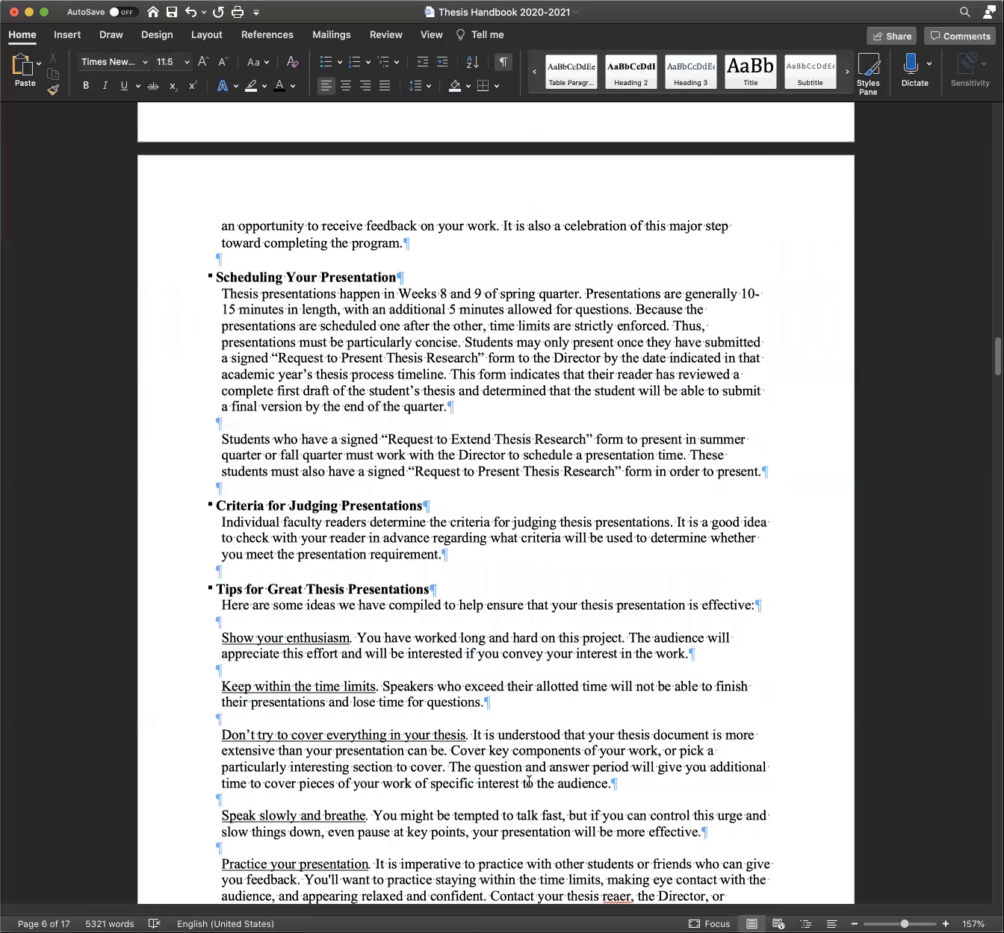
# Apply the Heading 1 style to the numbered title "Formatting Requirements" on page 7
pyautogui.scroll(-5, 664, 819)
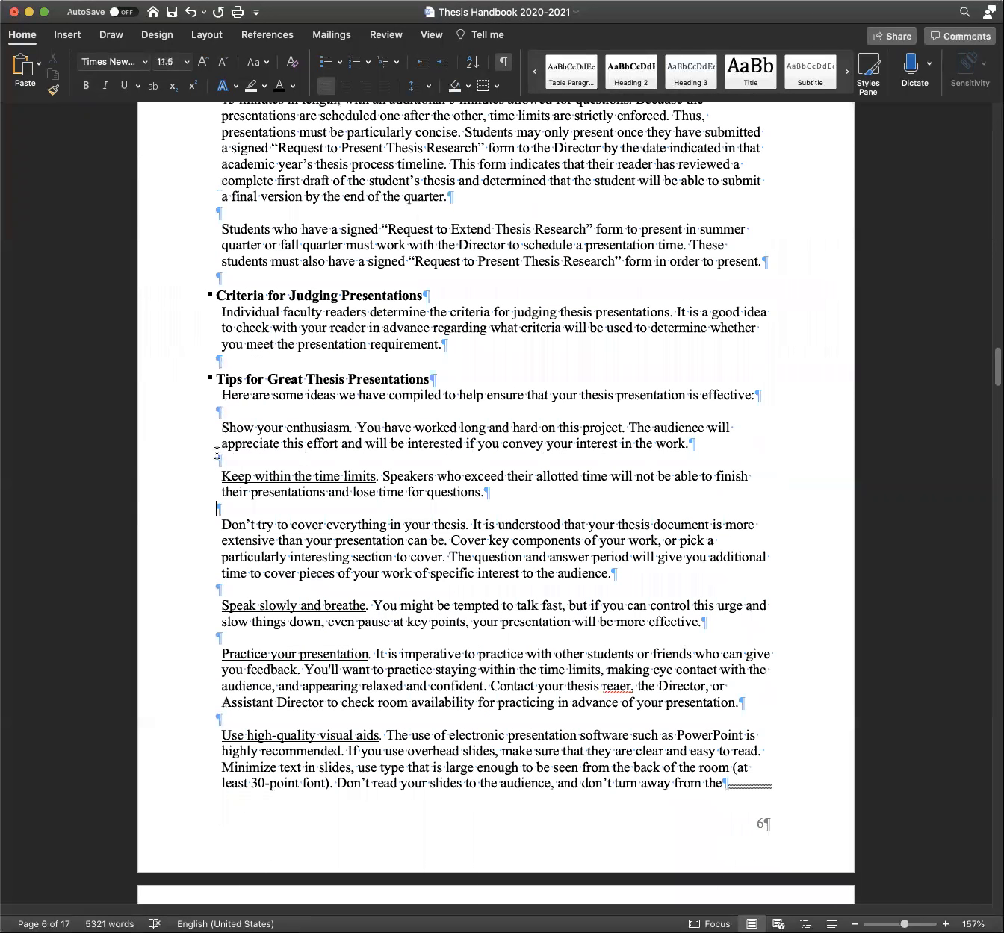
pyautogui.scroll(-10, 476, 258)
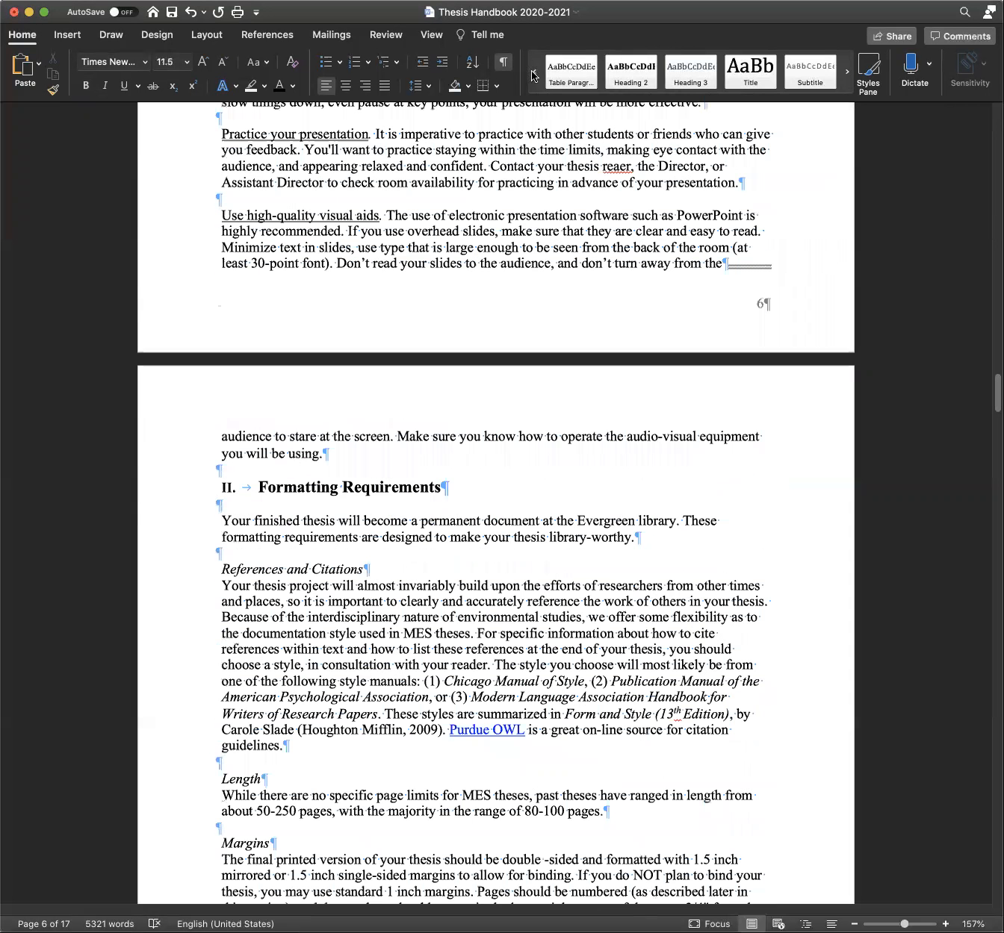
pyautogui.click(636, 67)
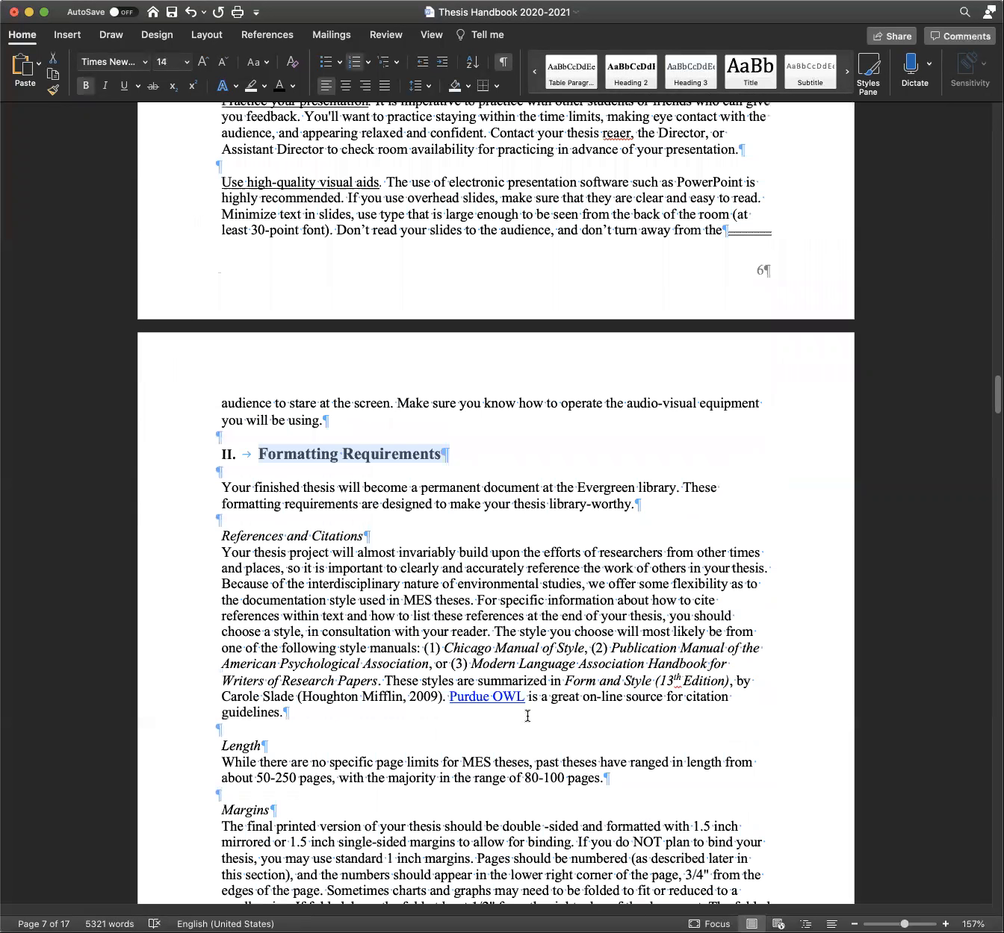
pyautogui.press('super+z')
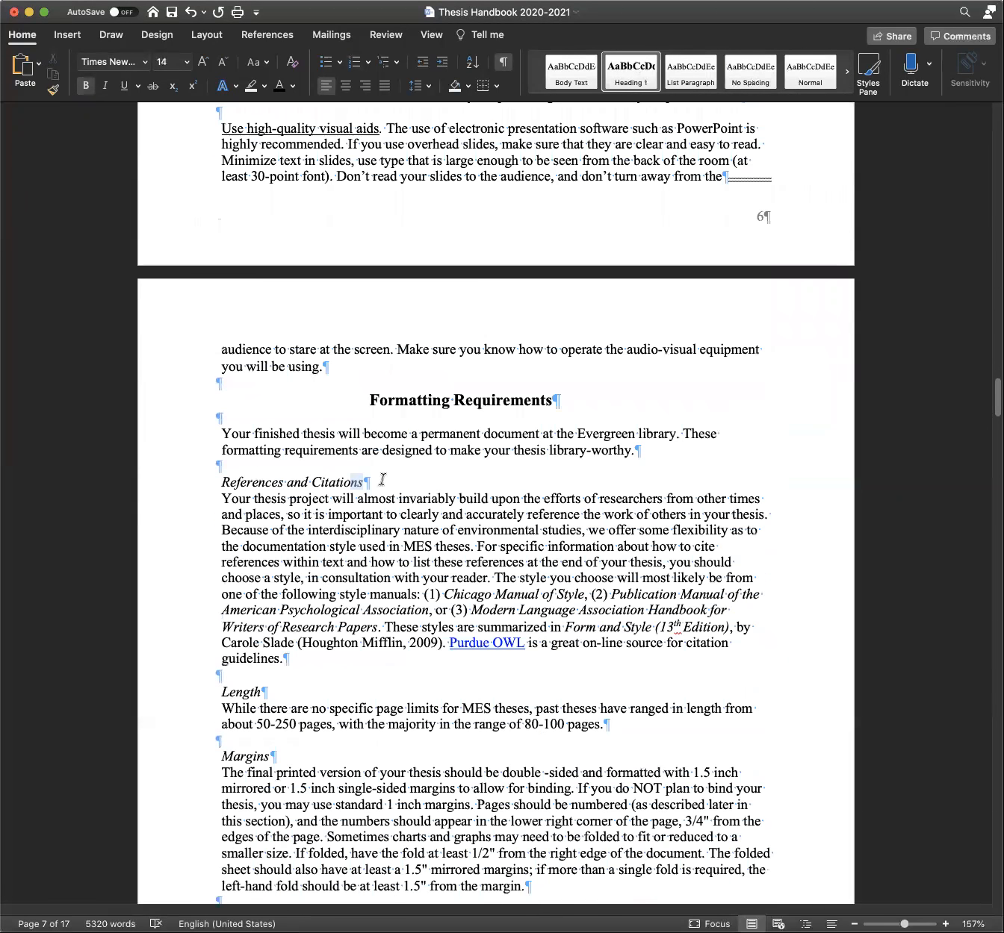
# Apply the Heading 2 style to the "References and Citations" and "Length" subheadings on page 7
pyautogui.tripleClick(227, 482)
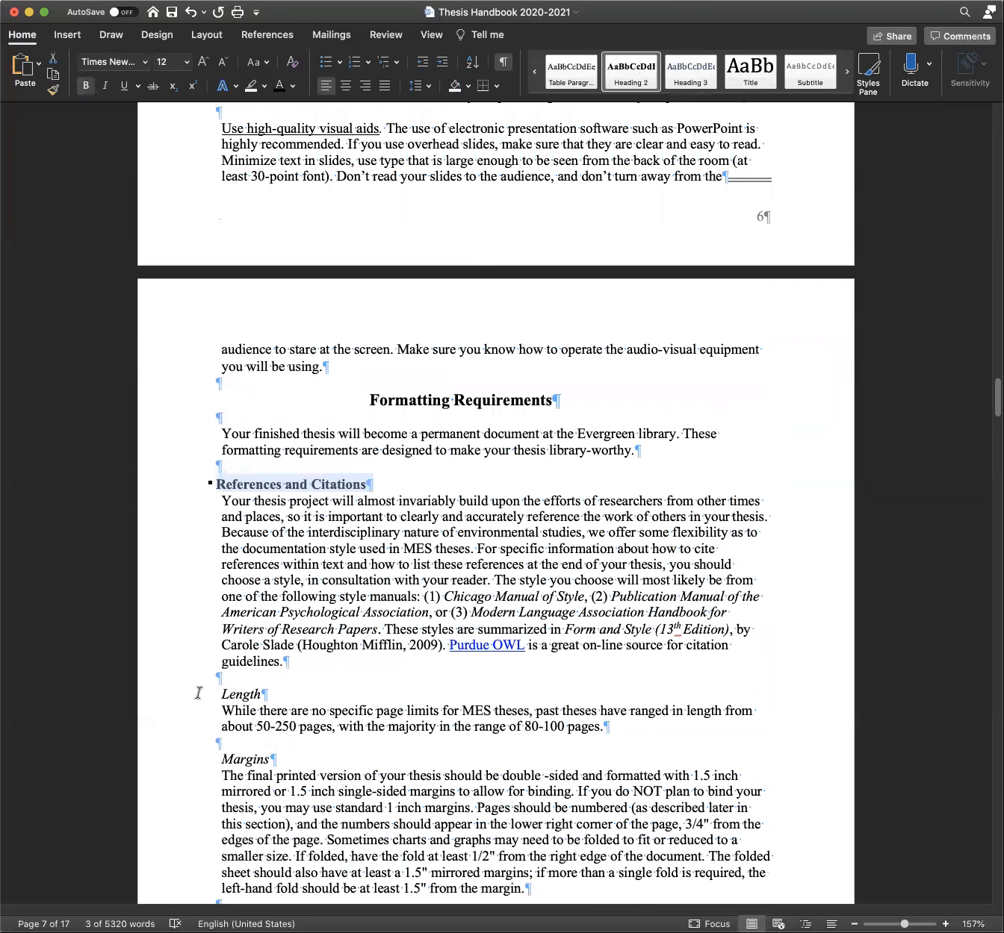
pyautogui.click(629, 79)
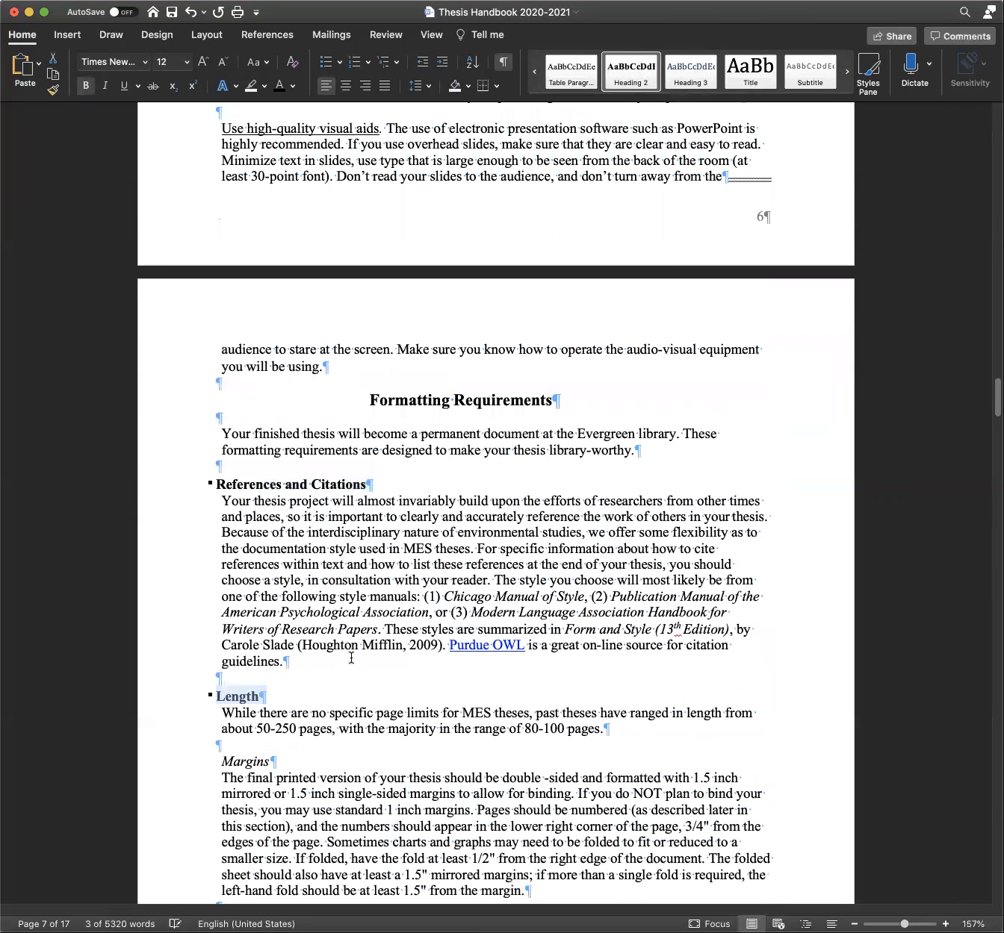
# Apply the Heading 2 style to the "Margins" and "Line Spacing and Font" subheadings on page 7
pyautogui.click(195, 758)
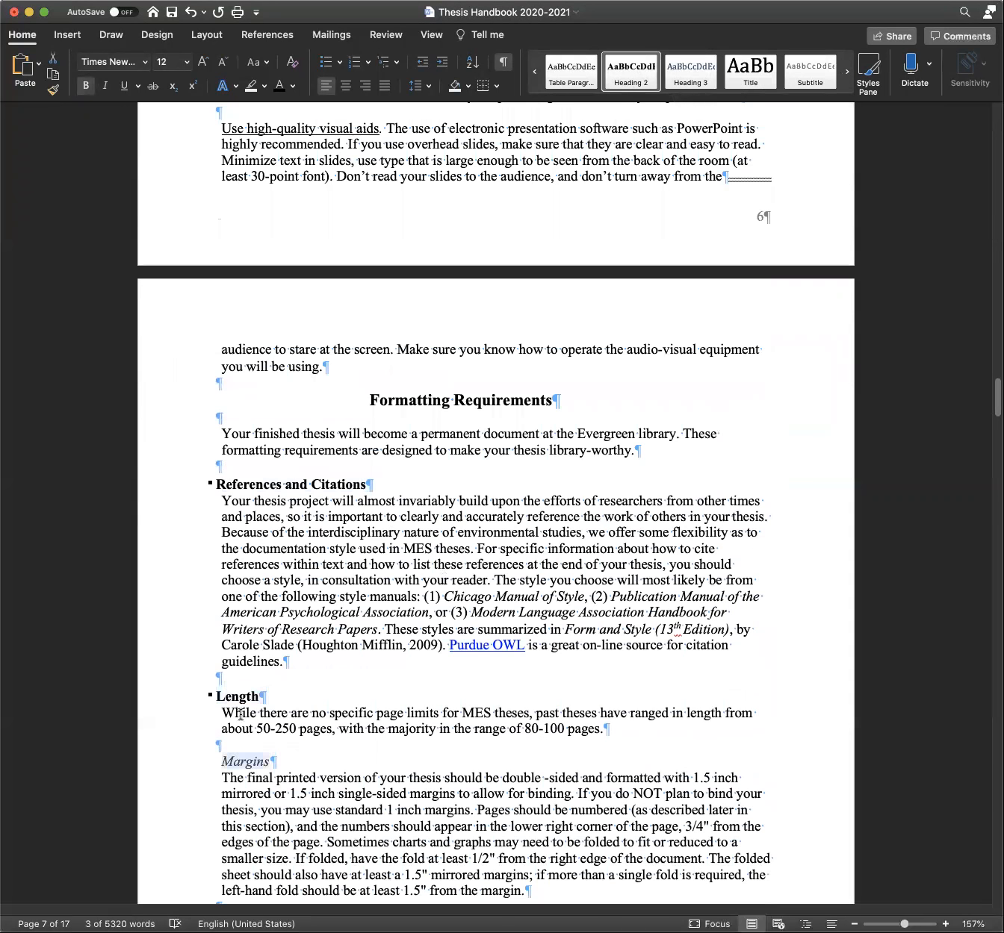
pyautogui.click(411, 796)
pyautogui.scroll(-1, 408, 808)
pyautogui.scroll(-2, 403, 816)
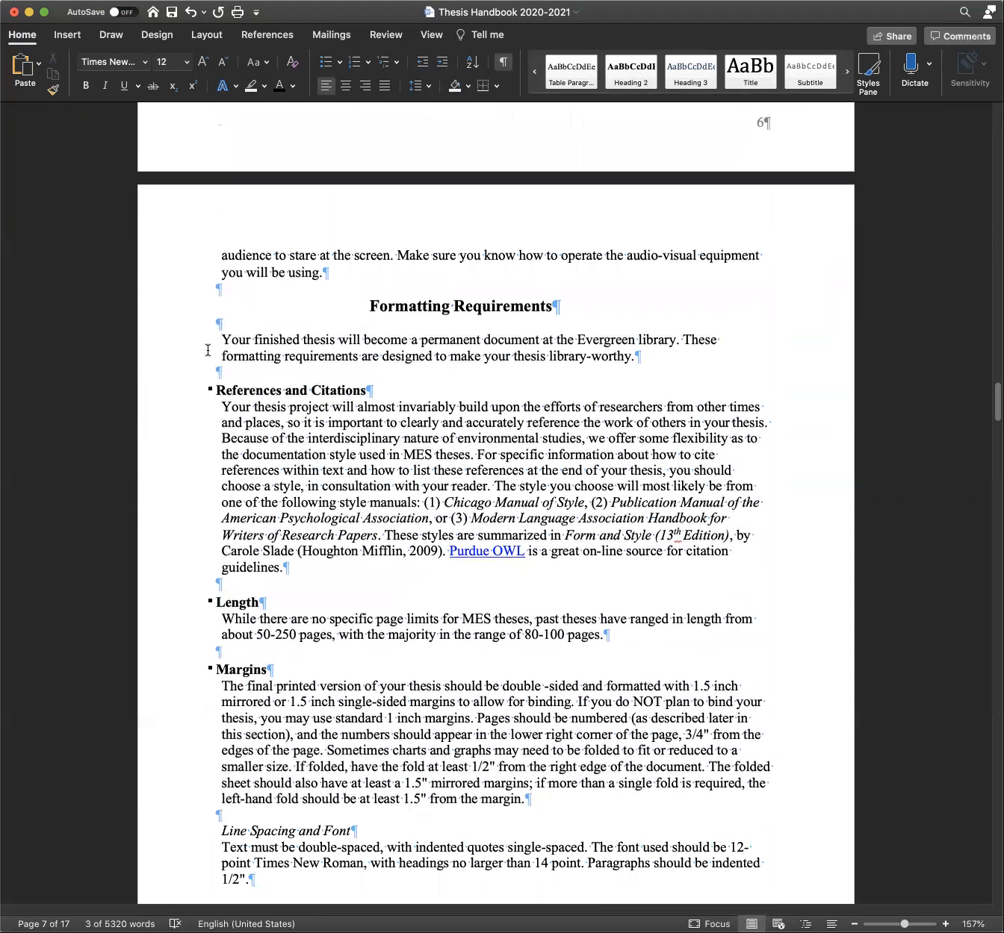
pyautogui.scroll(-5, 642, 67)
pyautogui.click(642, 67)
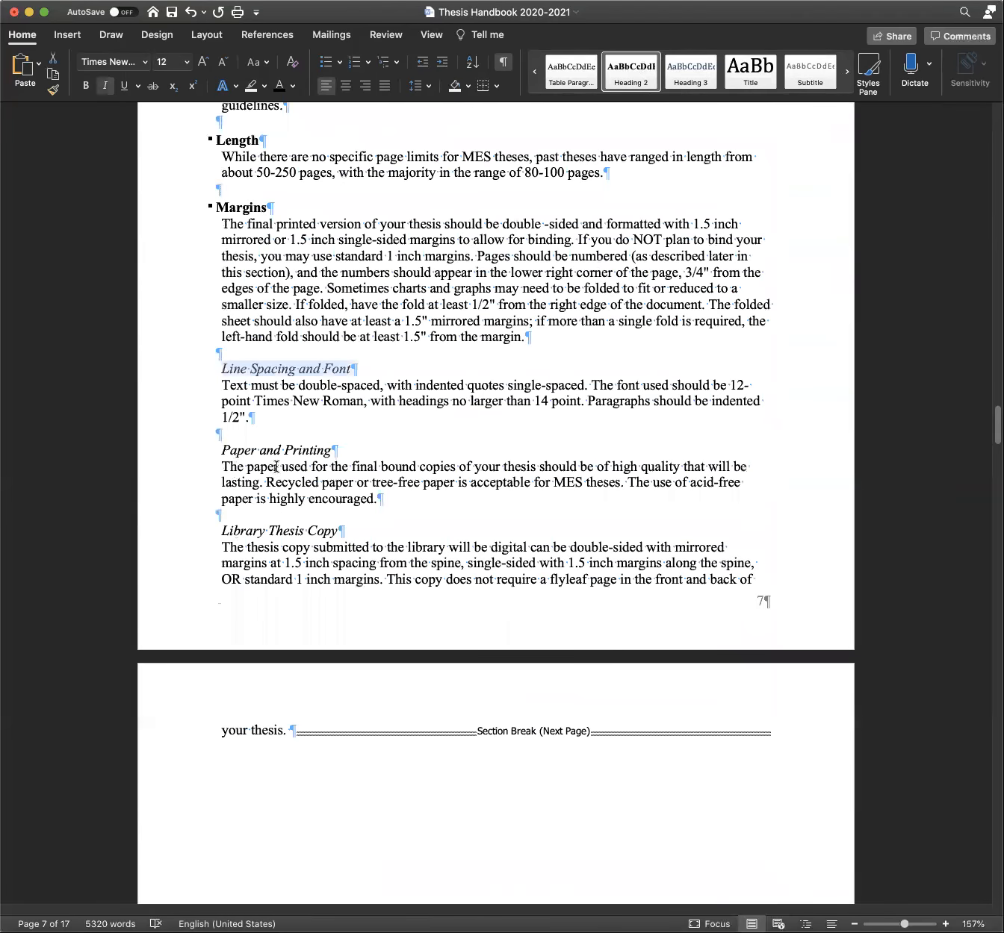
# Apply the Heading 2 style to the "Paper and Printing" and "Library Thesis Copy" subheadings on page 7
pyautogui.click(196, 457)
pyautogui.click(627, 69)
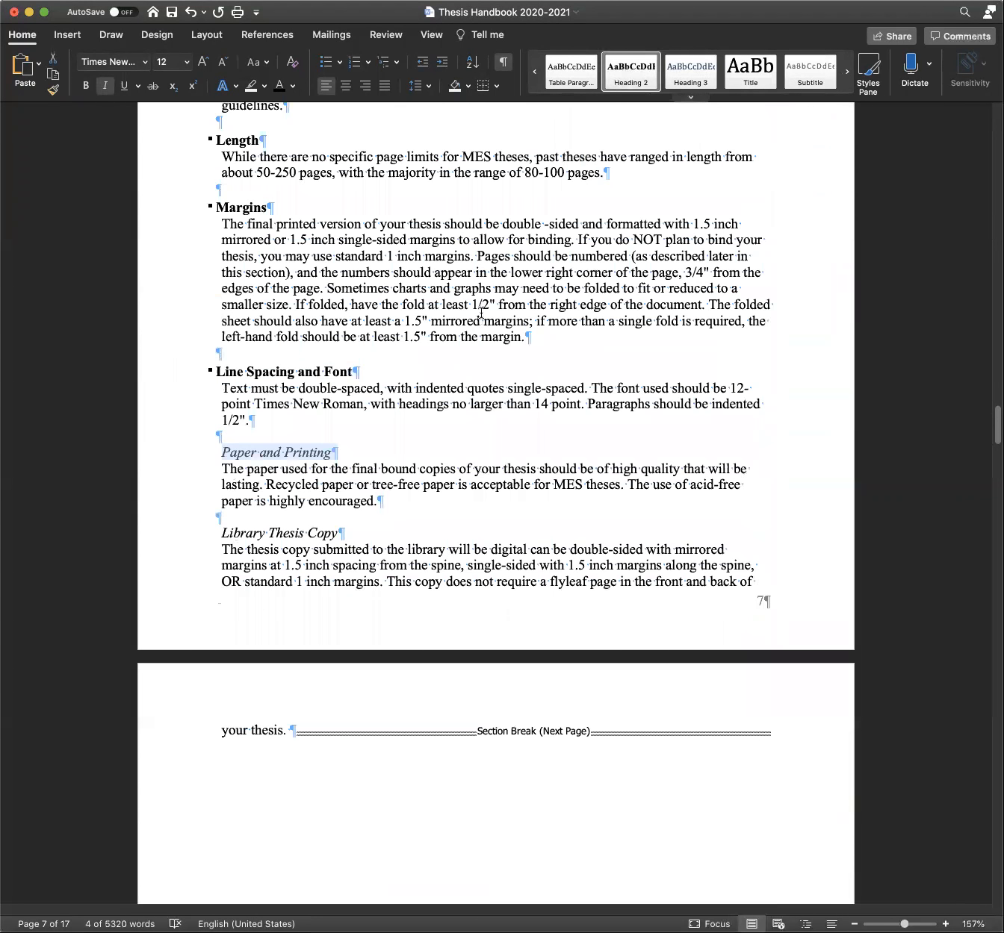
pyautogui.click(180, 535)
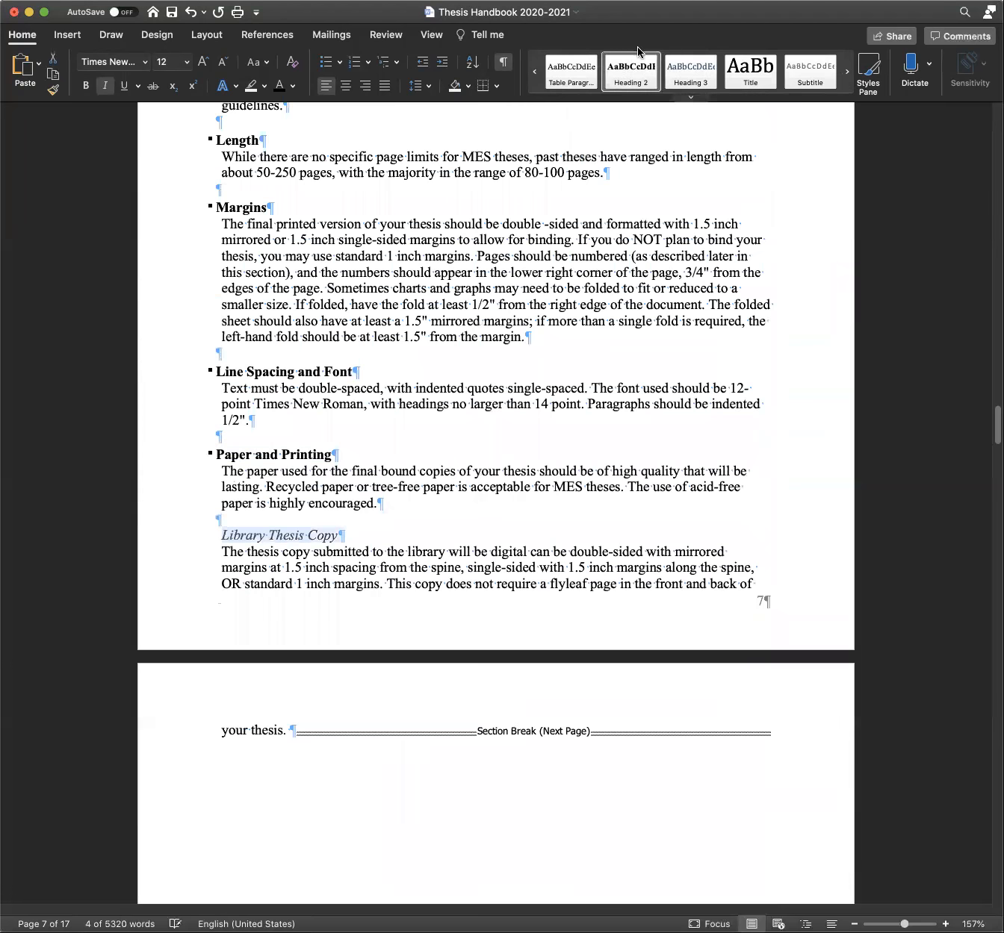
pyautogui.click(633, 75)
pyautogui.click(407, 597)
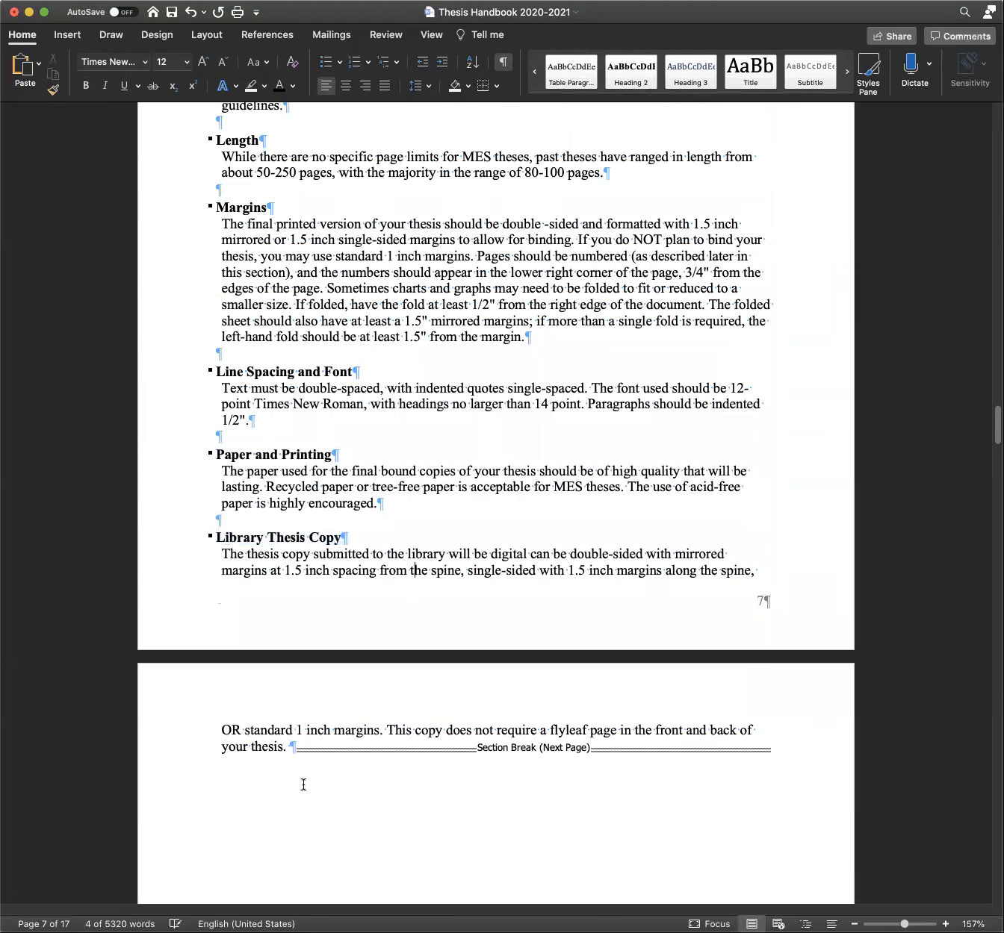
# Delete the next-page section break at the end of the "Library Thesis Copy" paragraph on page 8
pyautogui.scroll(-10, 303, 784)
pyautogui.scroll(-10, 303, 784)
pyautogui.scroll(12, 302, 784)
pyautogui.click(291, 345)
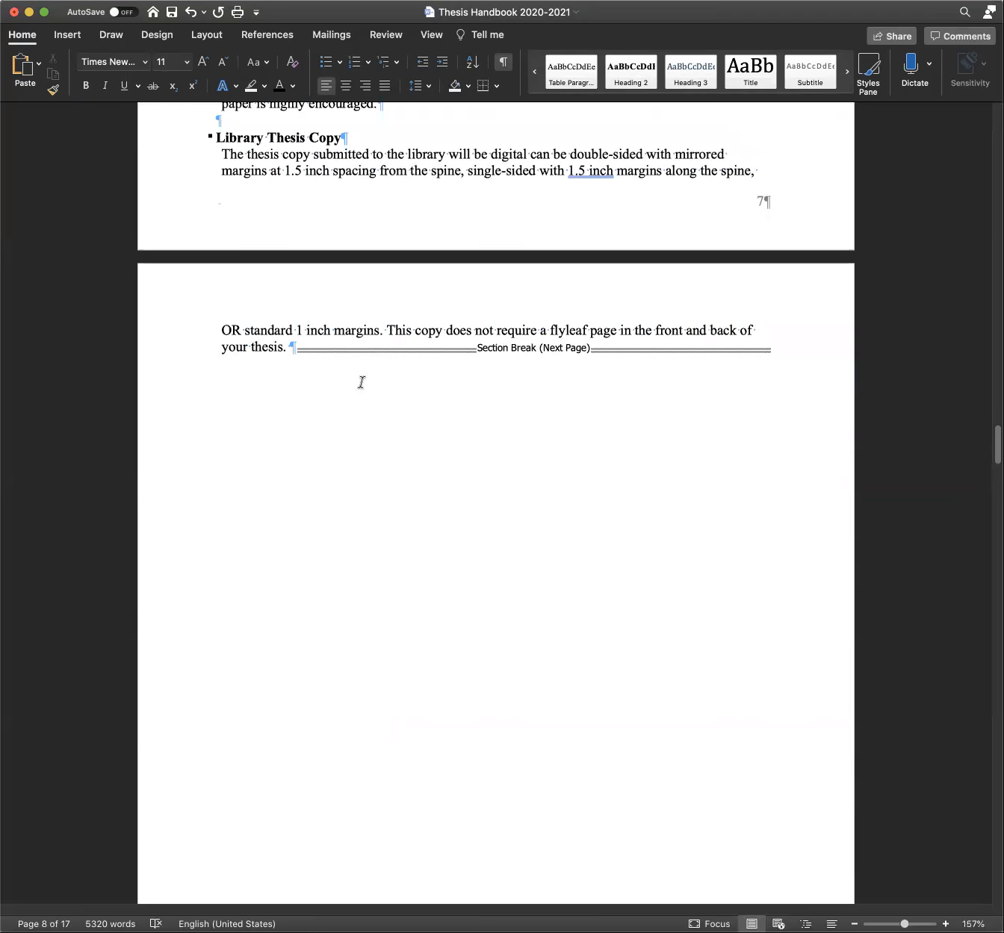
pyautogui.press('Delete')
# Apply the Heading 2 style to the "Required Pages in the Thesis" subheading and insert a blank line above it
pyautogui.moveTo(415, 400); pyautogui.dragTo(218, 406)
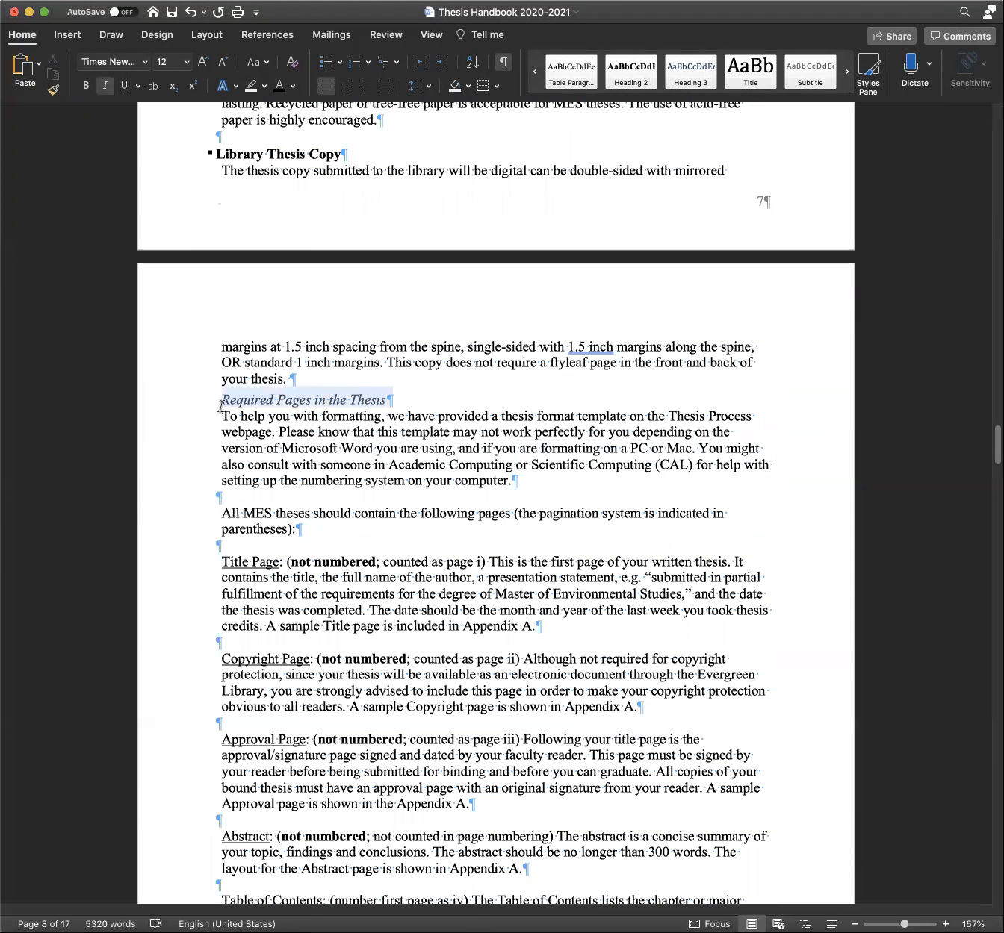
pyautogui.click(629, 72)
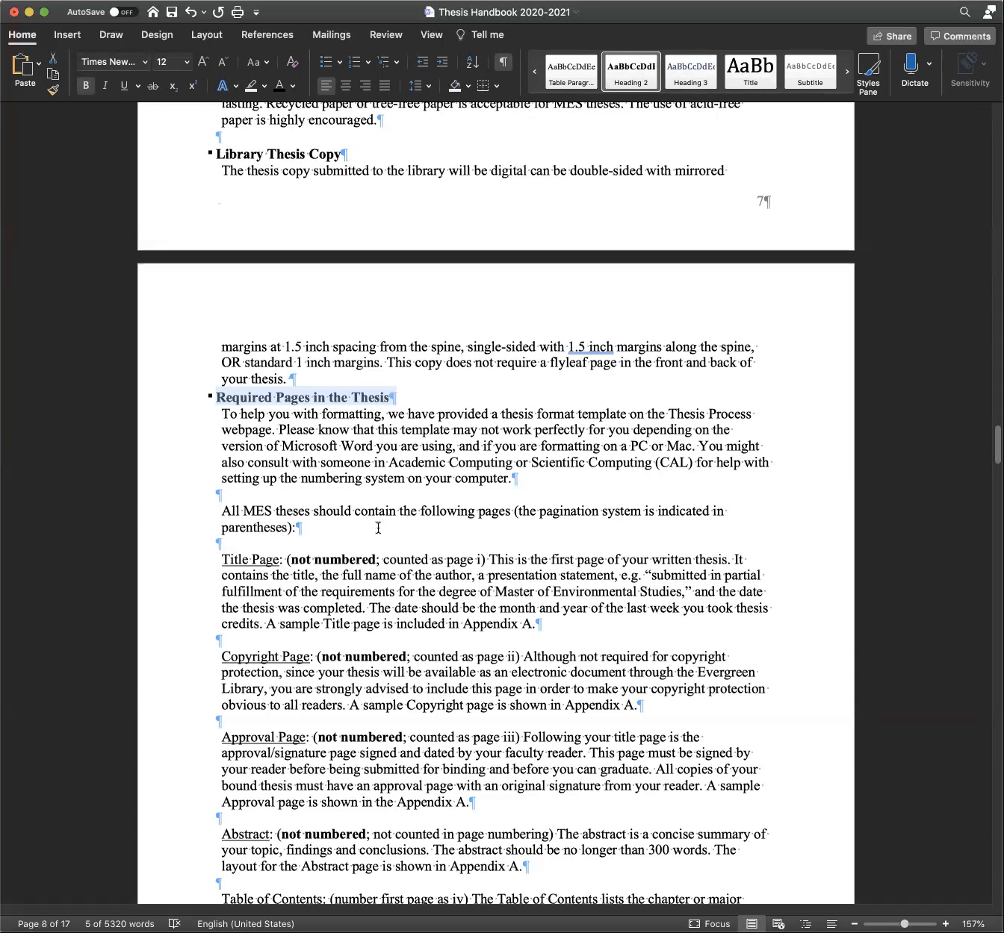
pyautogui.click(362, 359)
pyautogui.scroll(-1, 395, 520)
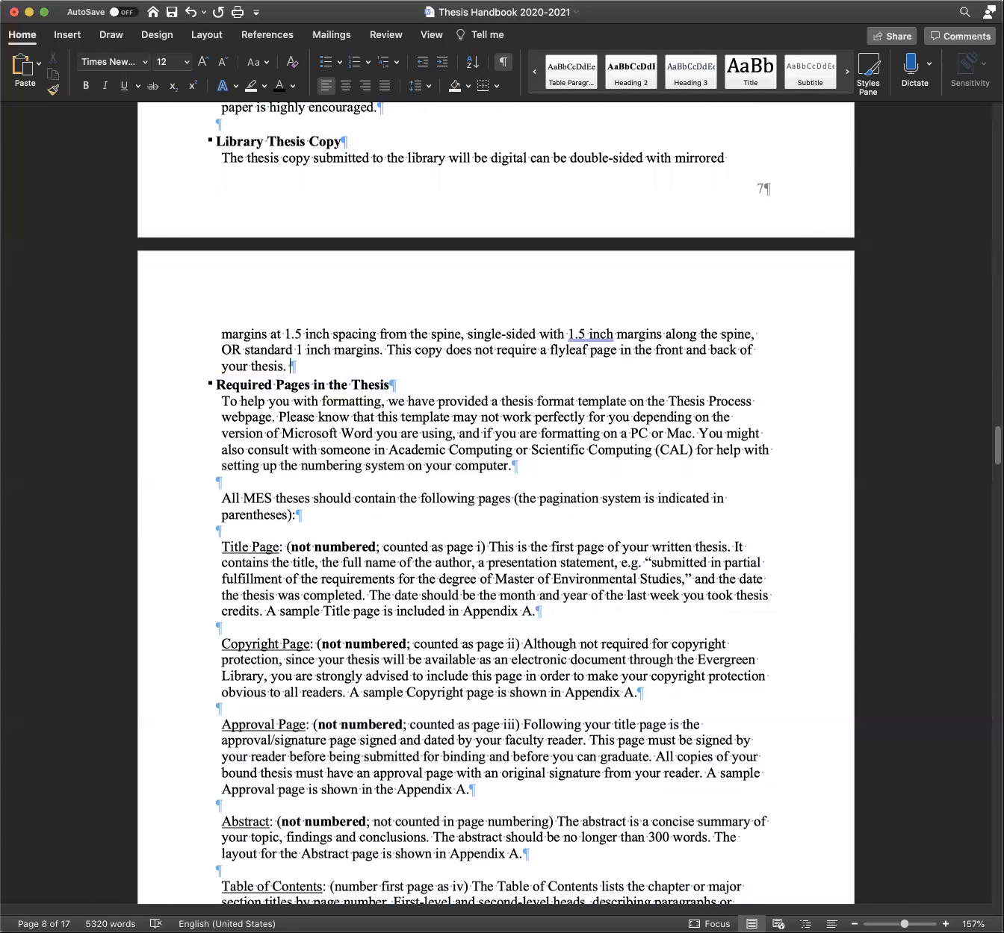
pyautogui.press('Return')
pyautogui.scroll(-1, 431, 777)
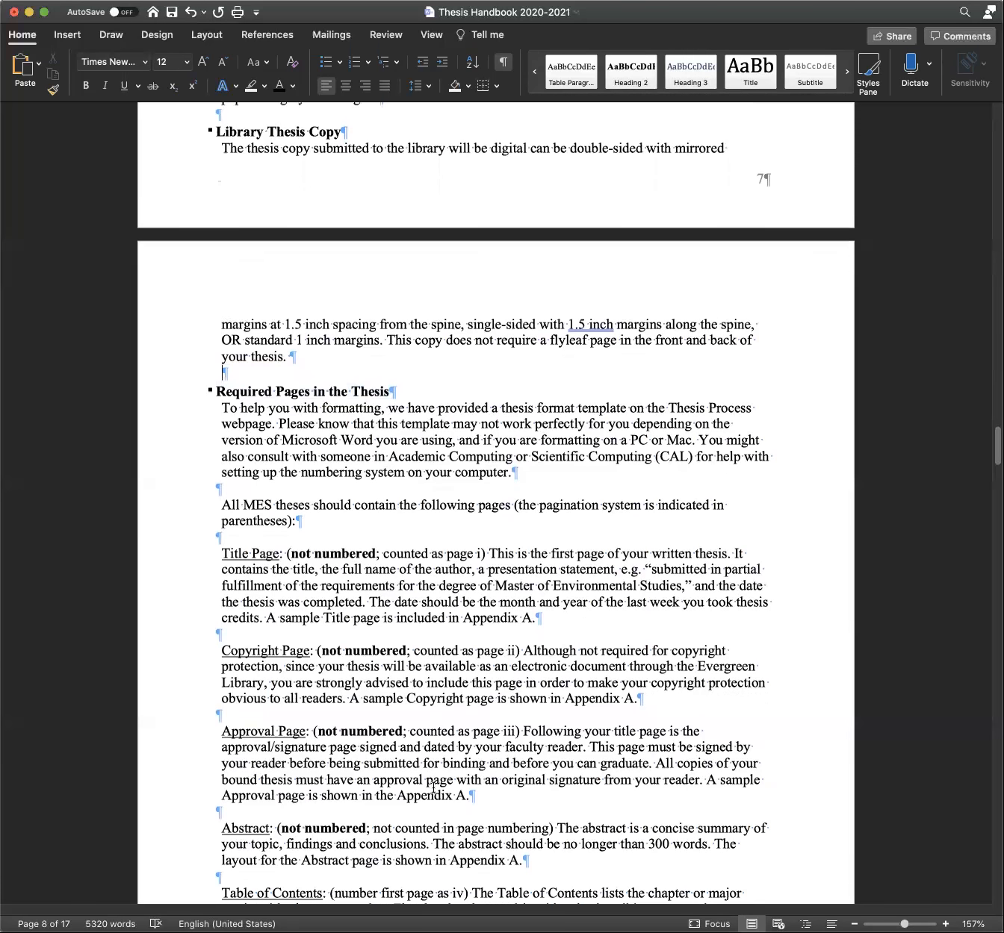
# Delete the section break at the end of the Acknowledgments paragraph on page 9
pyautogui.scroll(-1, 512, 235)
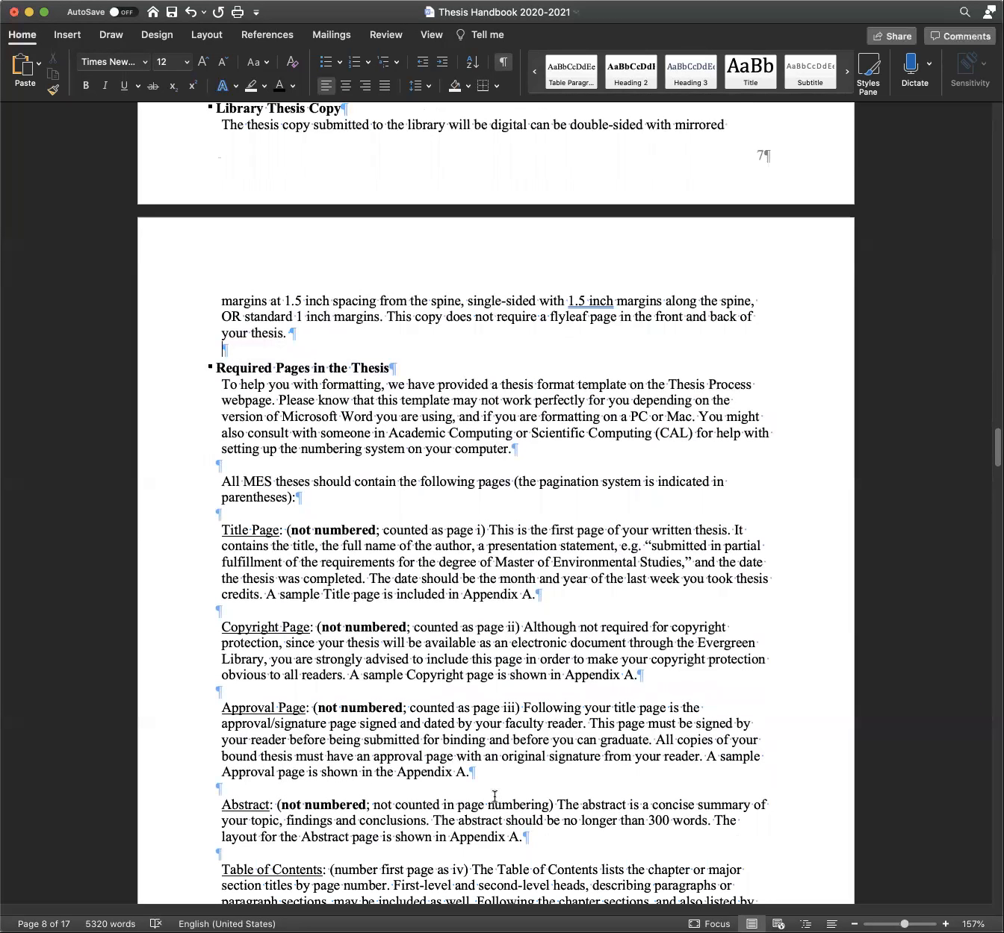
pyautogui.scroll(-1, 563, 746)
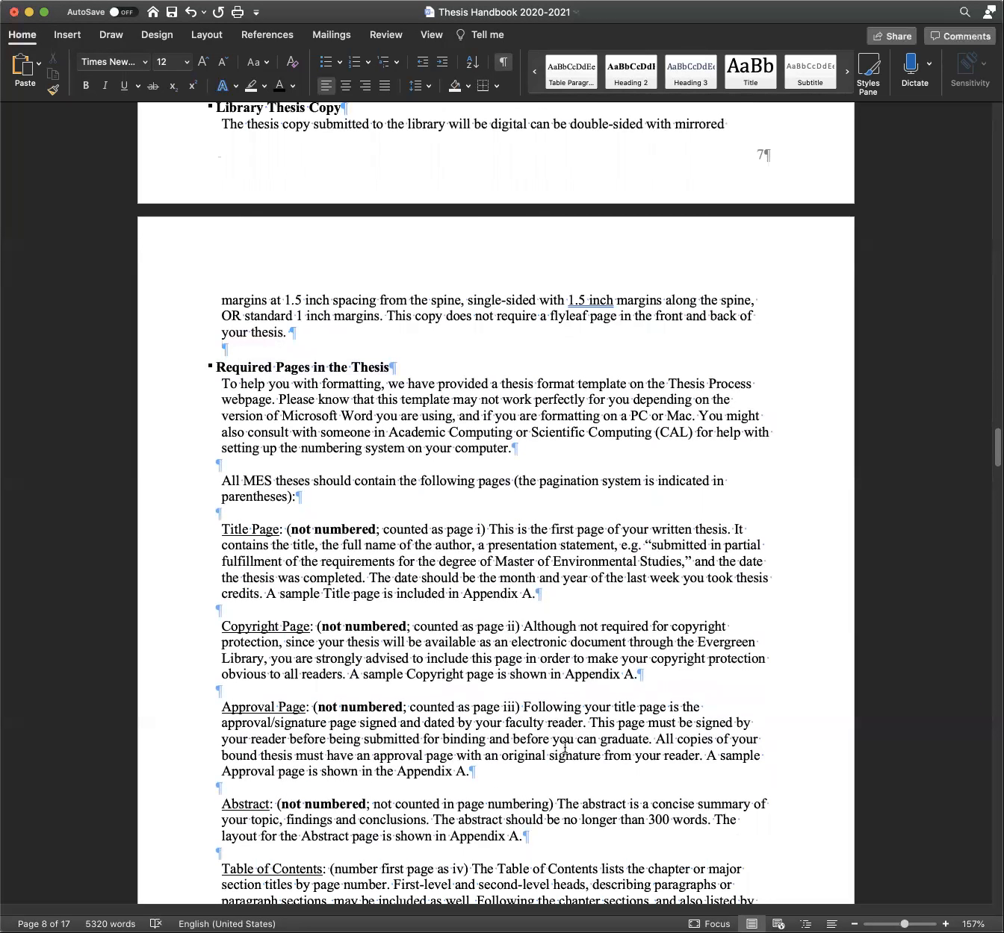
pyautogui.scroll(-3, 566, 749)
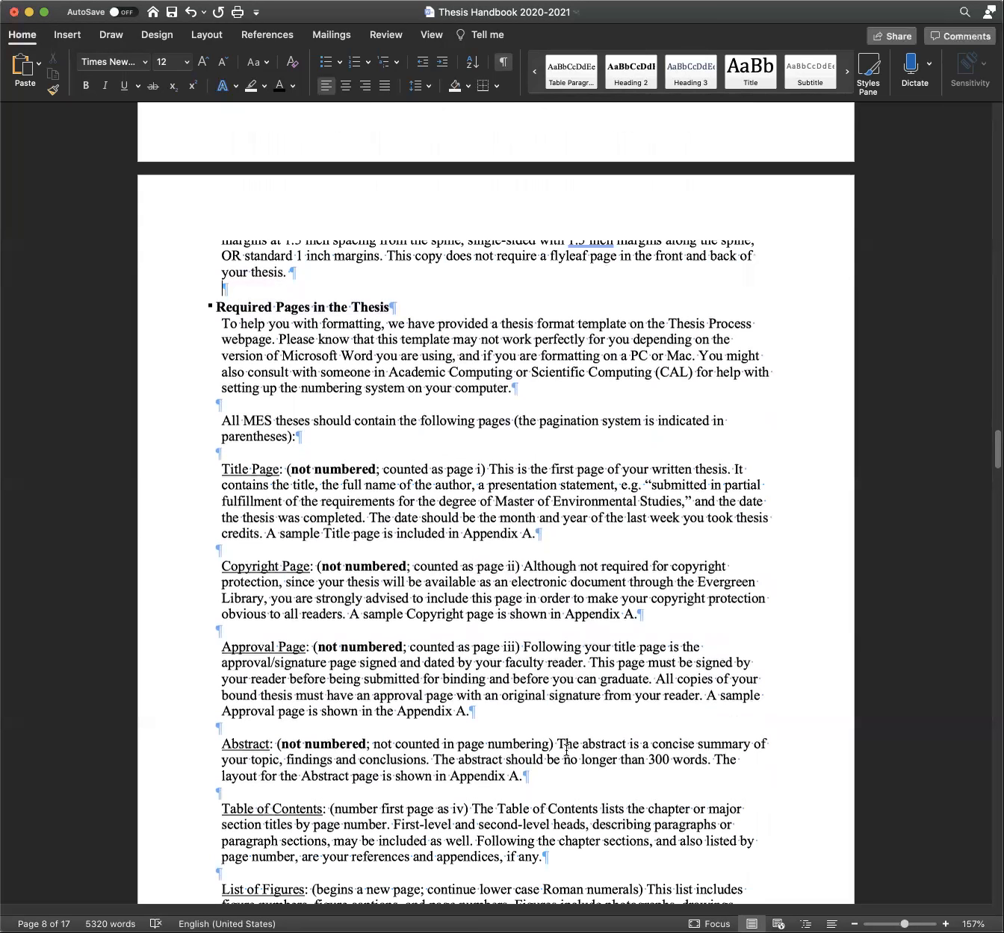
pyautogui.scroll(-3, 567, 749)
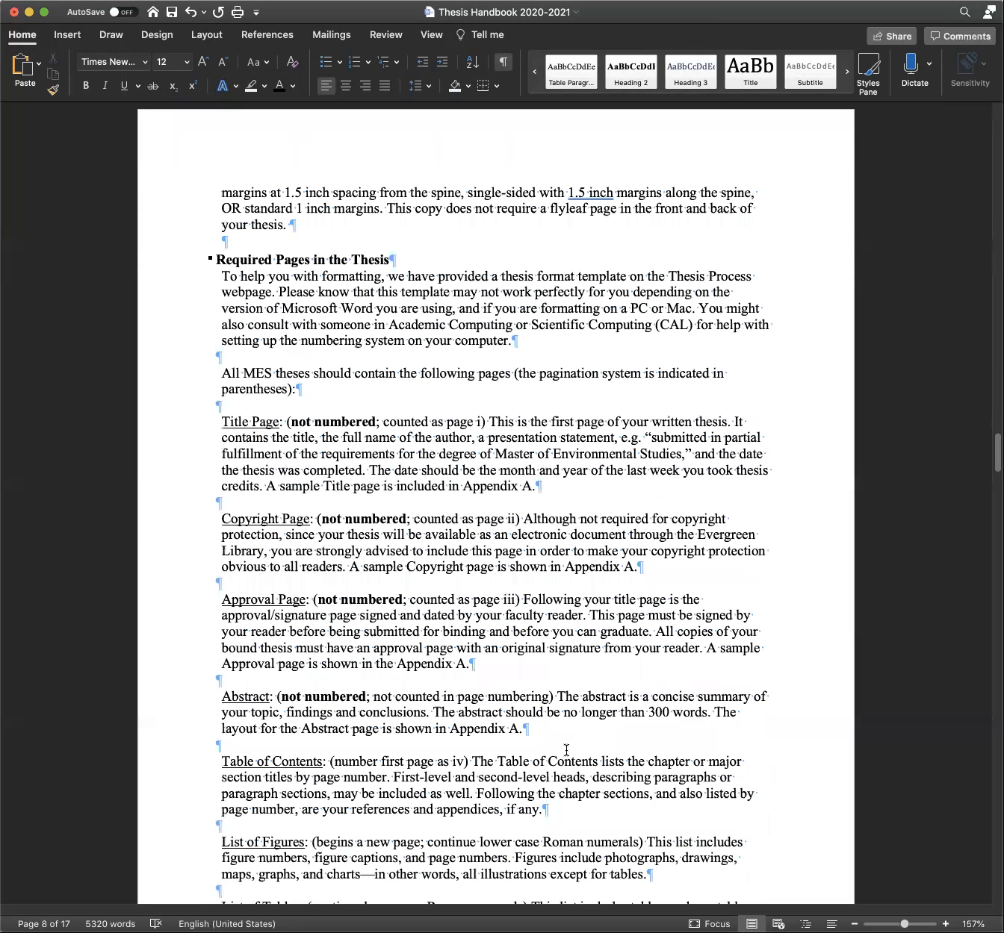
pyautogui.scroll(-3, 567, 752)
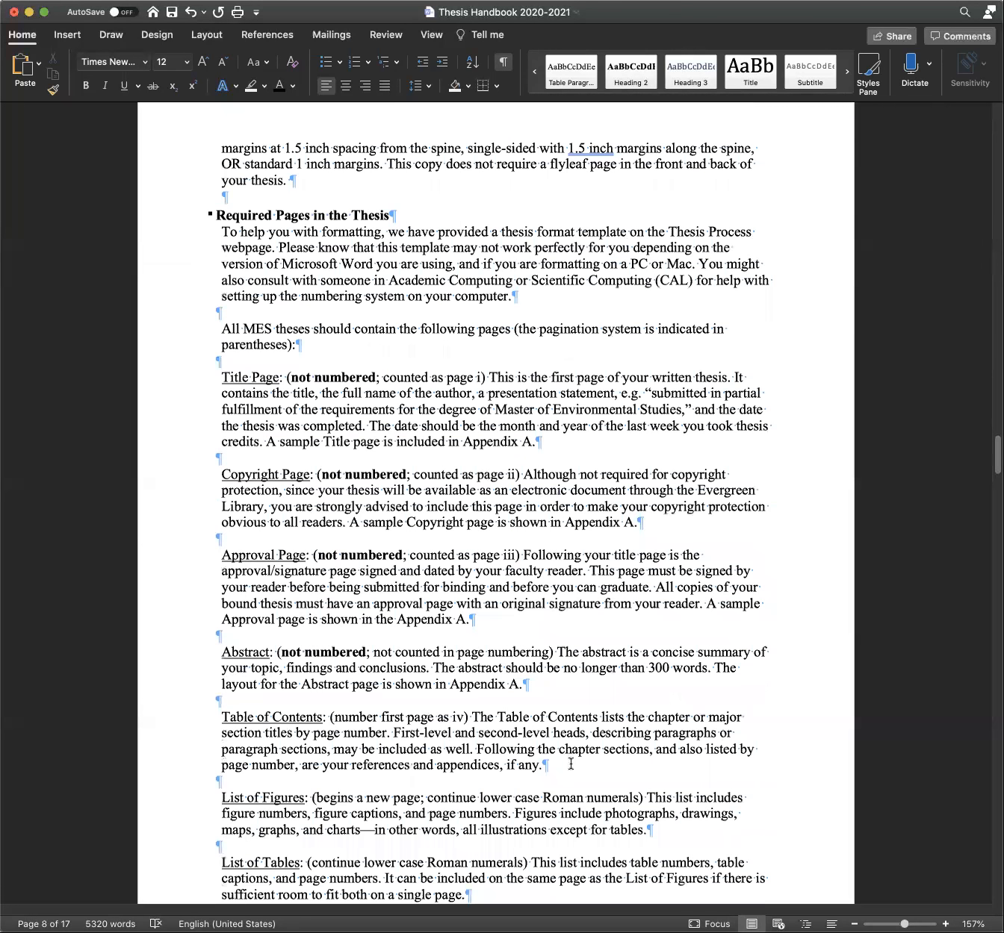
pyautogui.scroll(-15, 570, 763)
pyautogui.scroll(8, 569, 766)
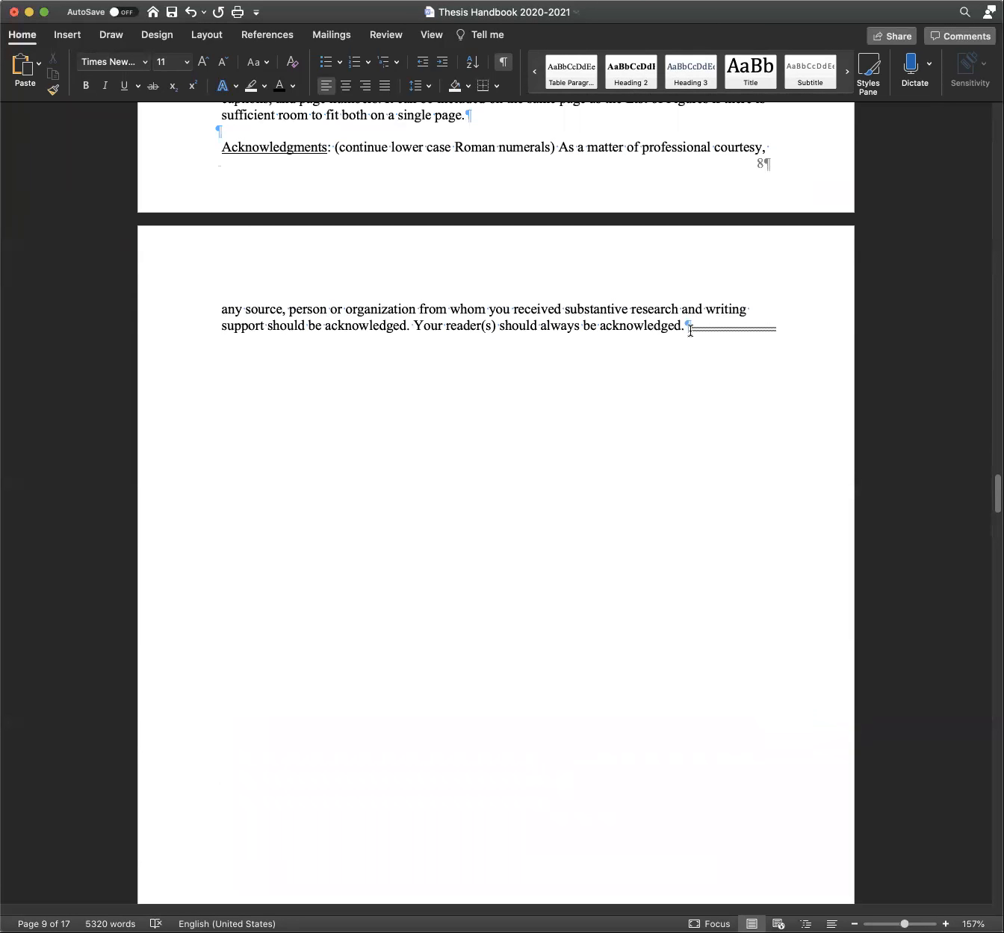
pyautogui.press('Delete')
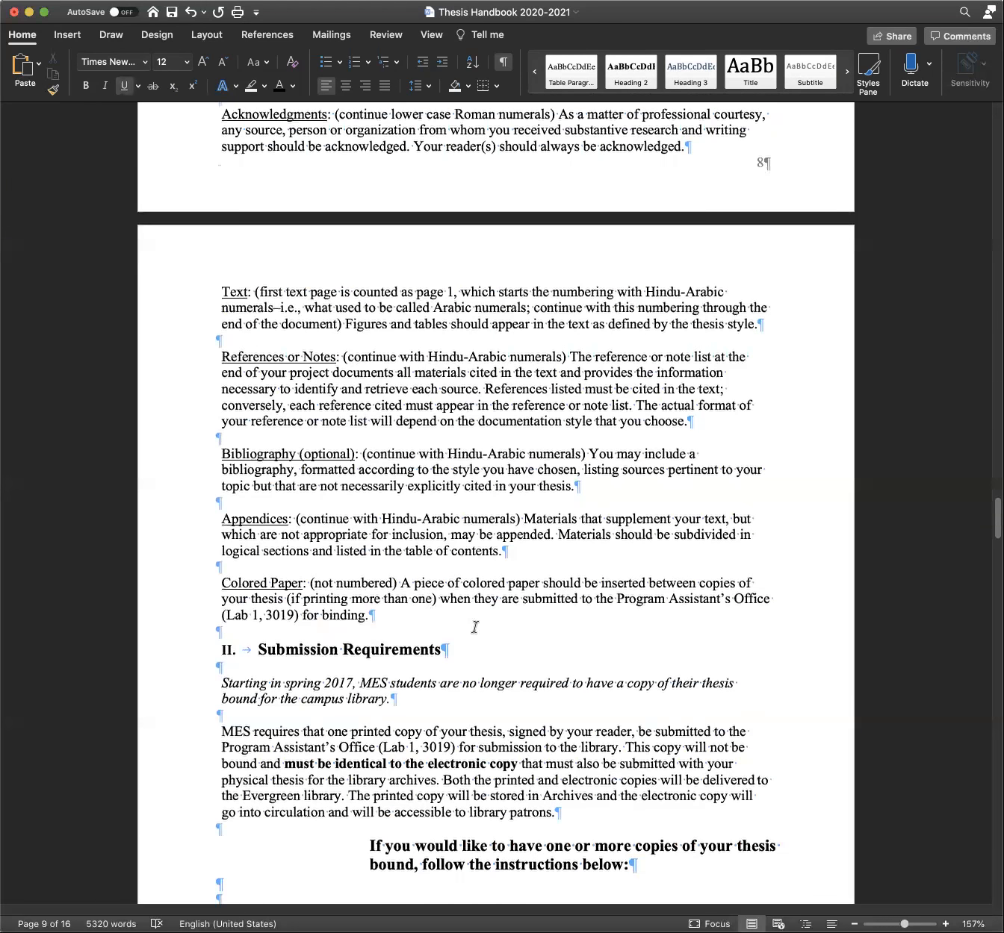
# Apply the Heading 1 style to the numbered title "Submission Requirements" on page 9
pyautogui.scroll(-2, 451, 510)
pyautogui.scroll(-1, 451, 510)
pyautogui.scroll(-2, 246, 511)
pyautogui.tripleClick(245, 516)
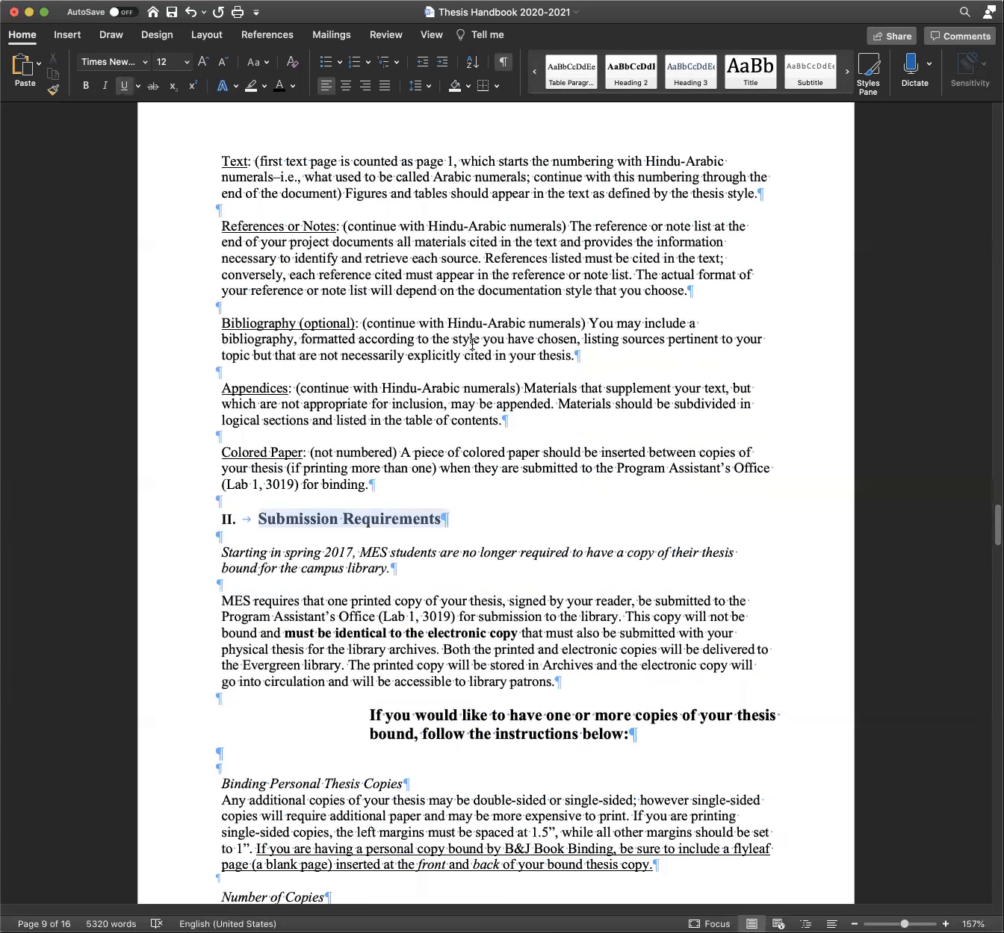
pyautogui.click(631, 72)
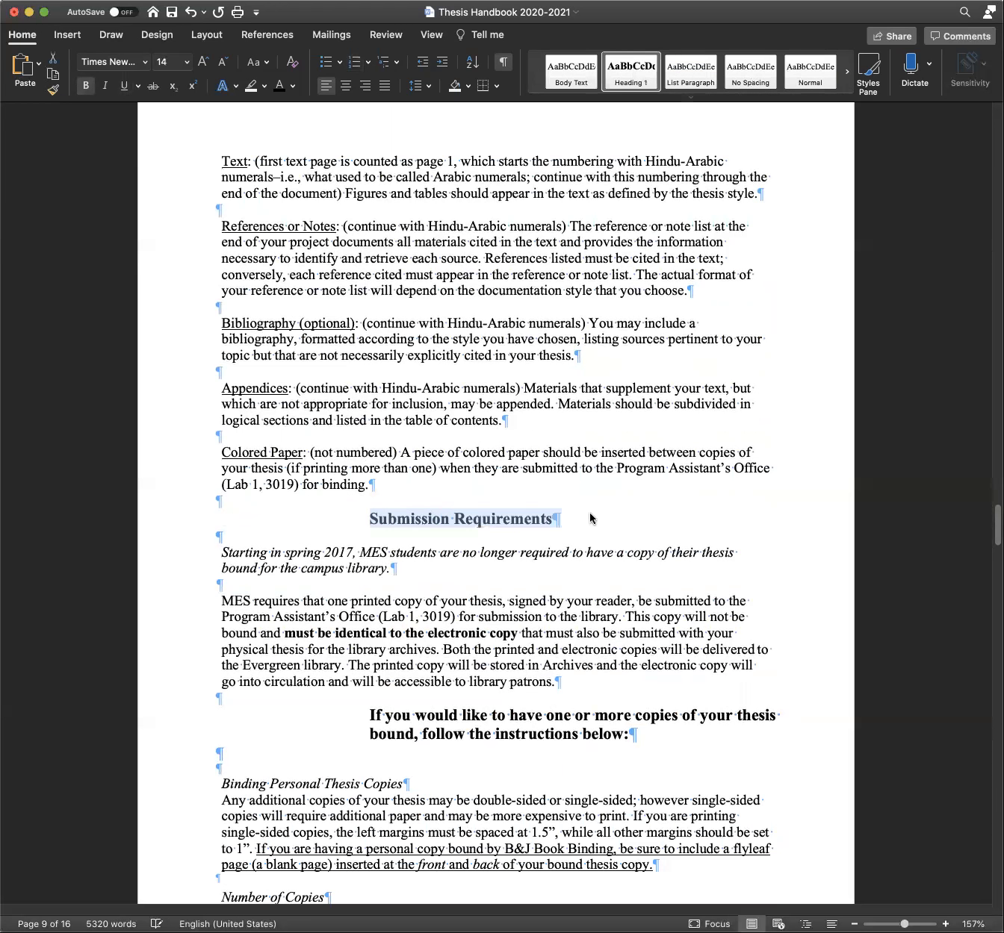
pyautogui.press('Right')
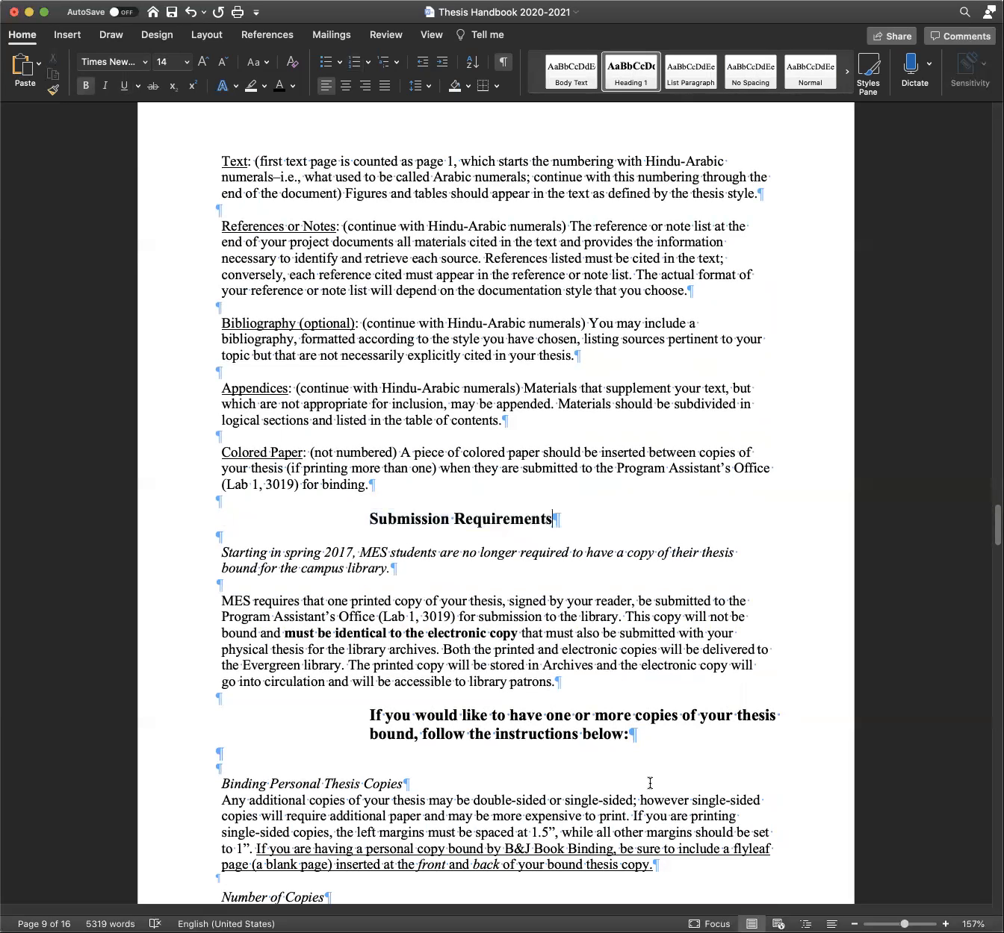
# Apply the Heading 2 style to the "Binding Personal Thesis Copies" and "Number of Copies" subheadings on page 9
pyautogui.scroll(-1, 482, 752)
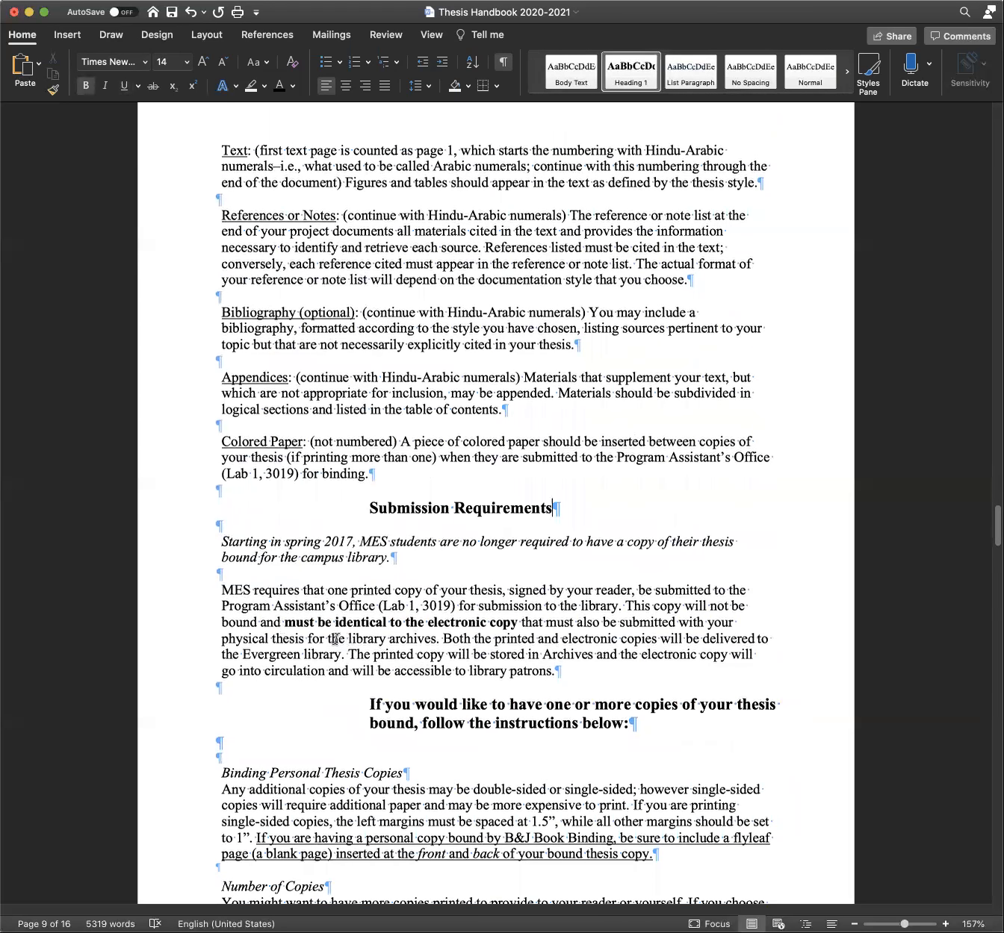
pyautogui.scroll(-5, 425, 643)
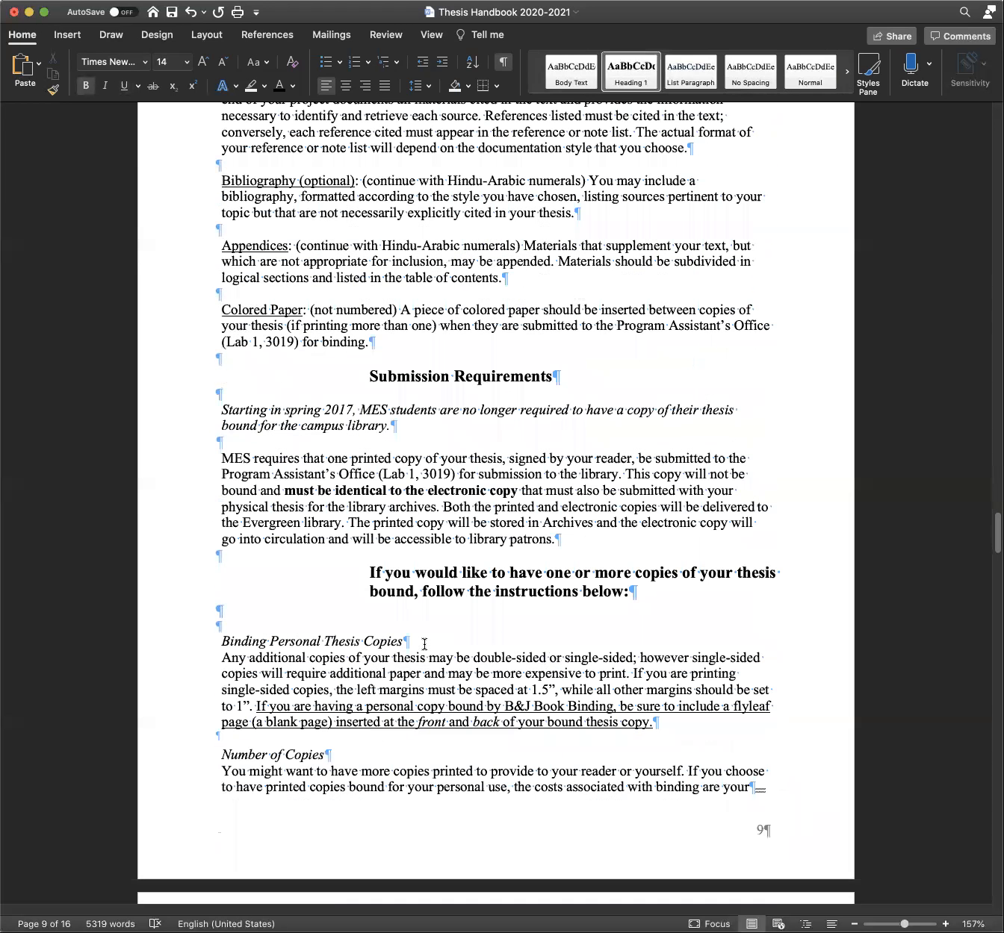
pyautogui.click(416, 642)
pyautogui.moveTo(415, 642); pyautogui.dragTo(210, 633)
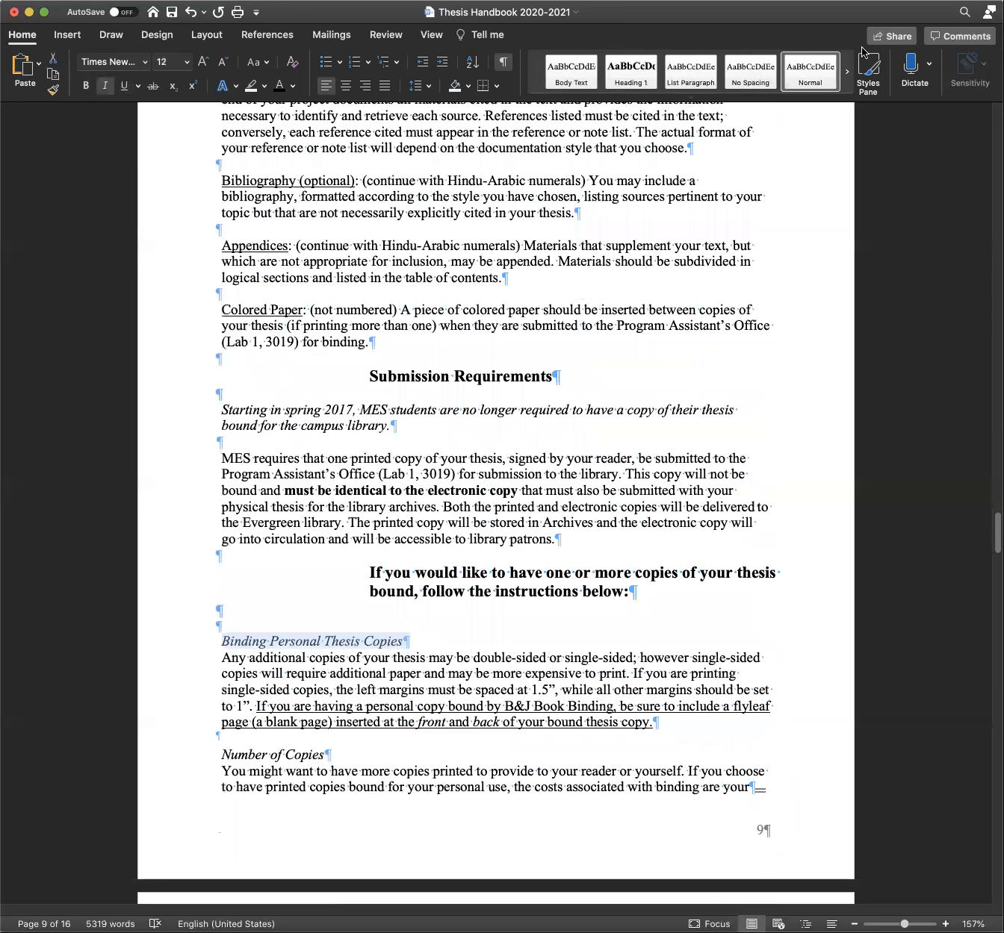
pyautogui.click(847, 70)
pyautogui.click(631, 71)
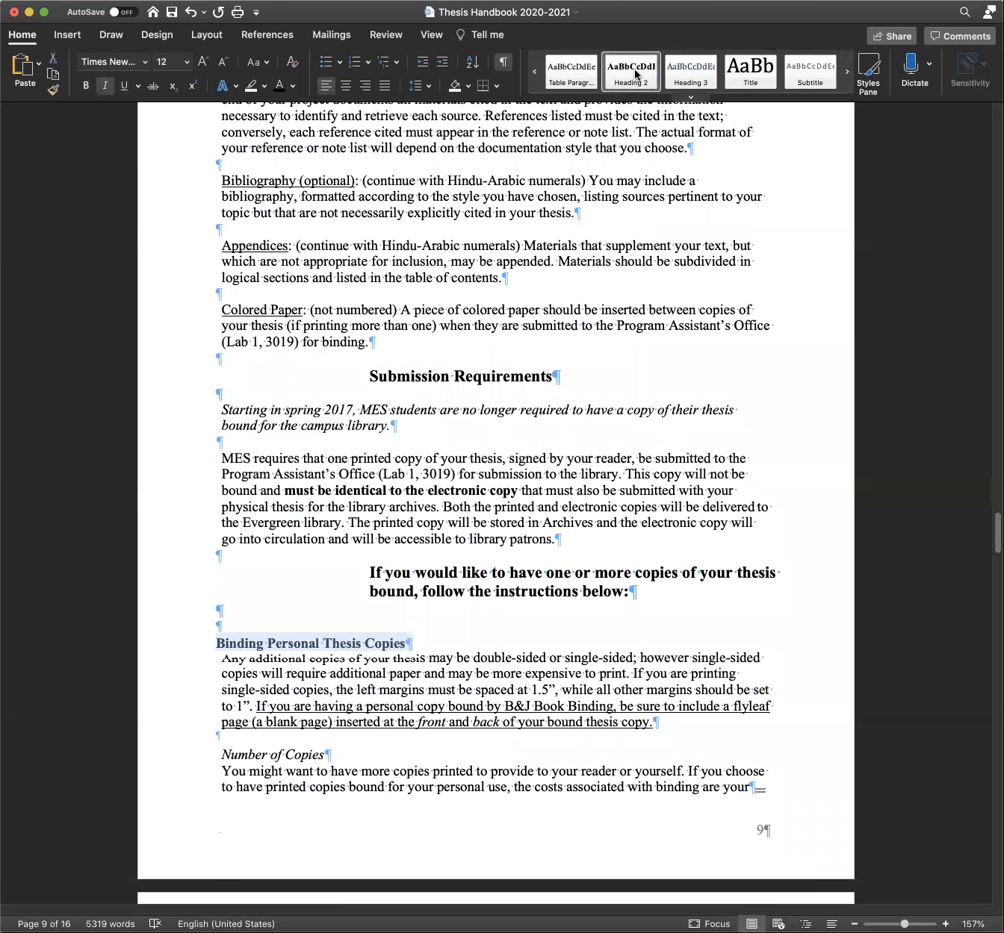
pyautogui.moveTo(369, 749); pyautogui.dragTo(208, 761)
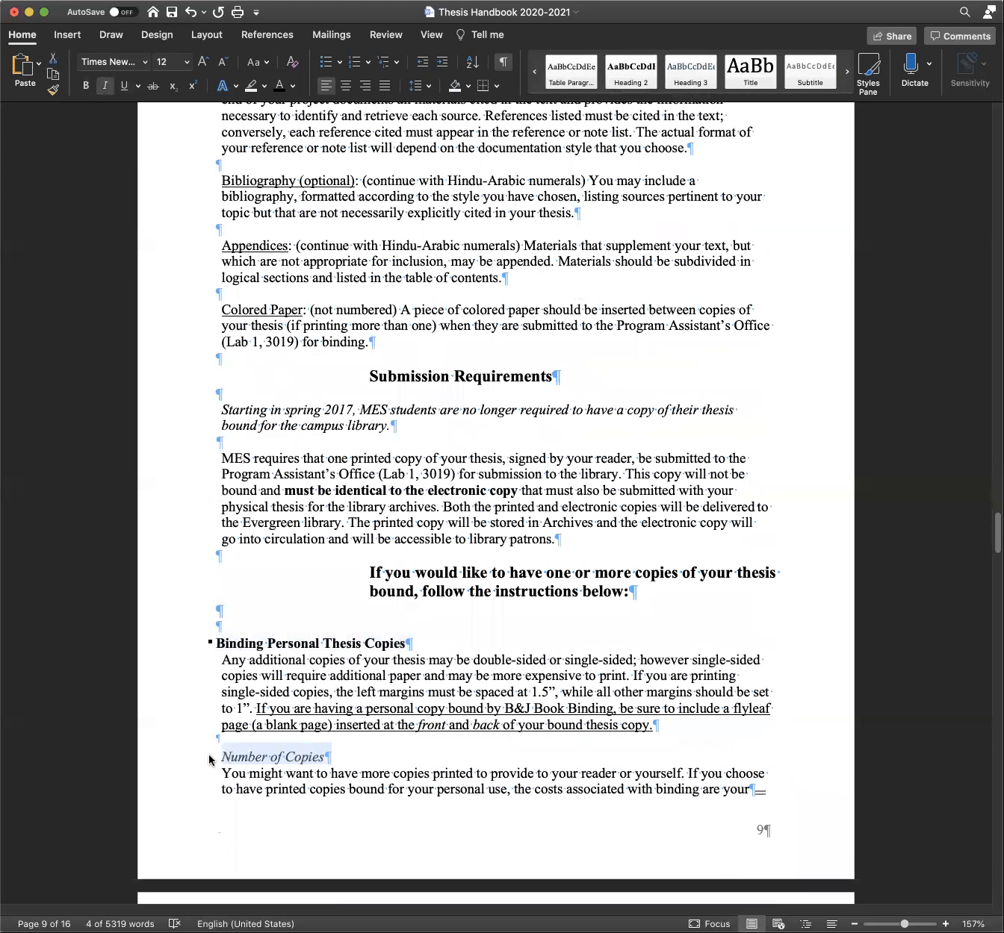
pyautogui.click(636, 77)
pyautogui.click(589, 759)
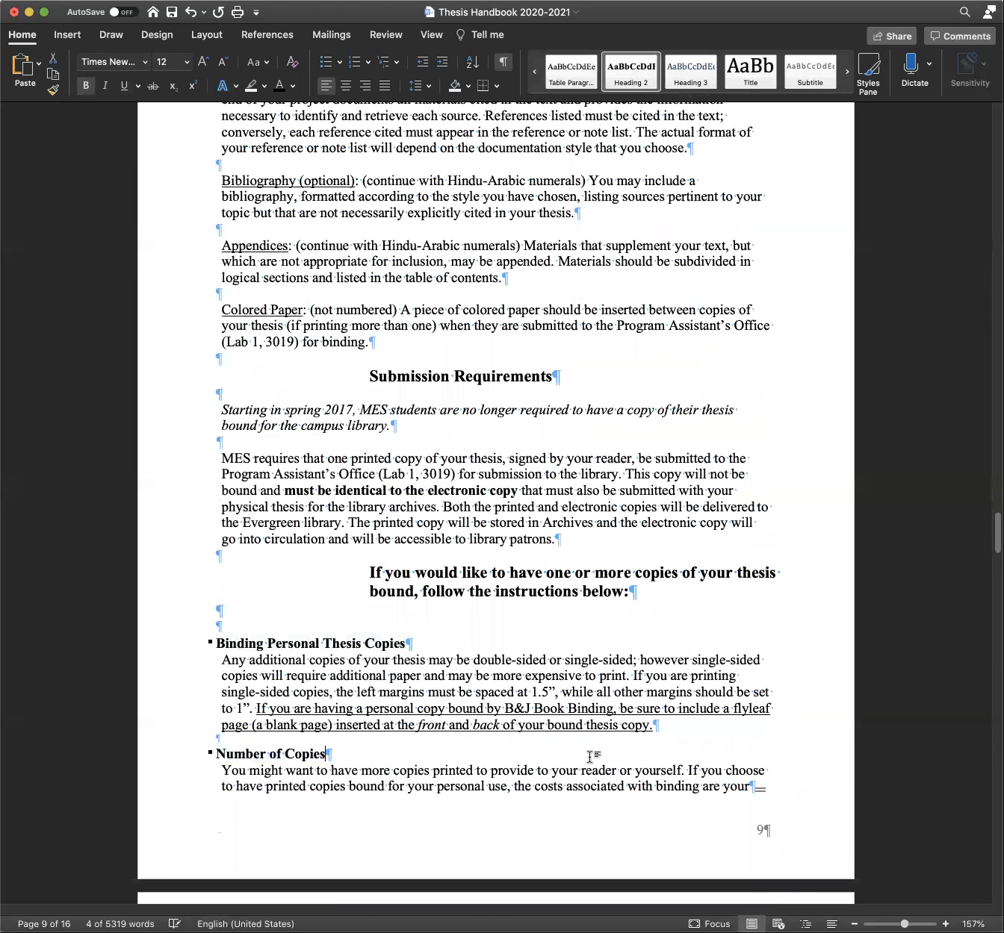
# Apply the Heading 2 style to the "Approximate Cost of Binding for Personal Copies of Thesis" and "Preparing Your Printed Thesis for Binding" subheadings on page 10
pyautogui.scroll(-3, 588, 759)
pyautogui.scroll(-3, 587, 761)
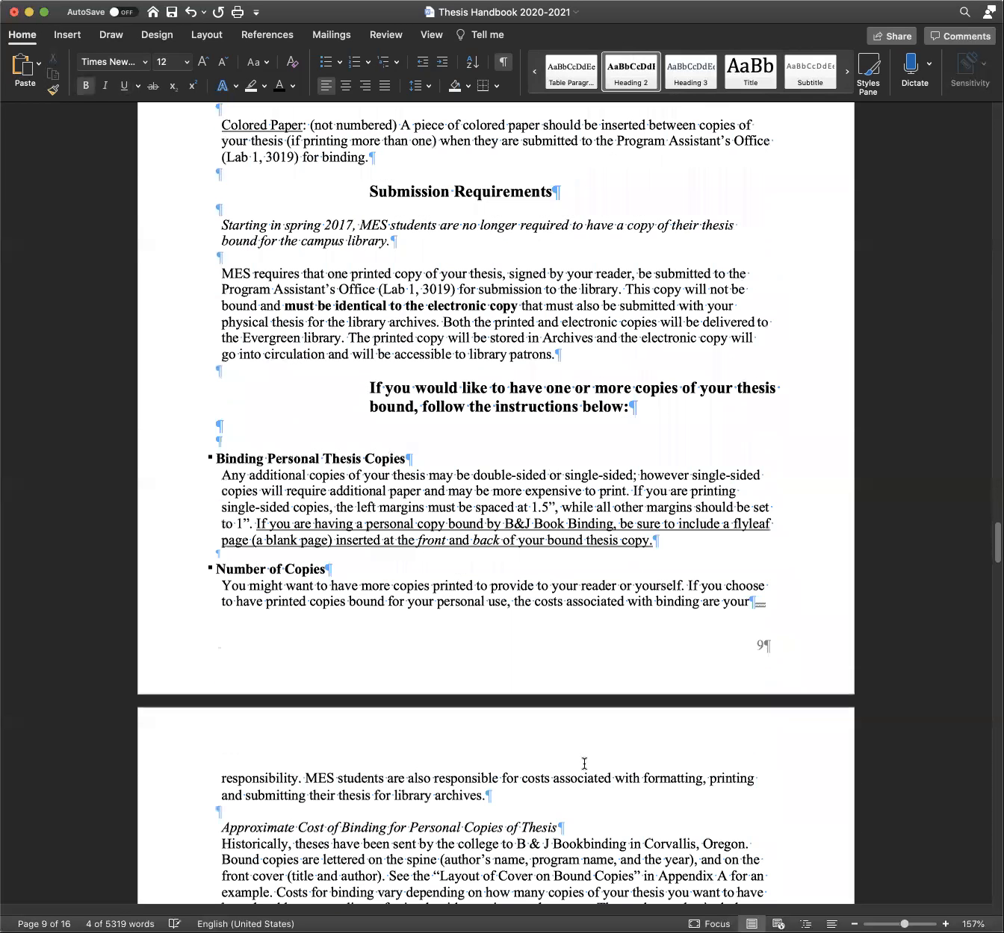
pyautogui.scroll(-9, 418, 411)
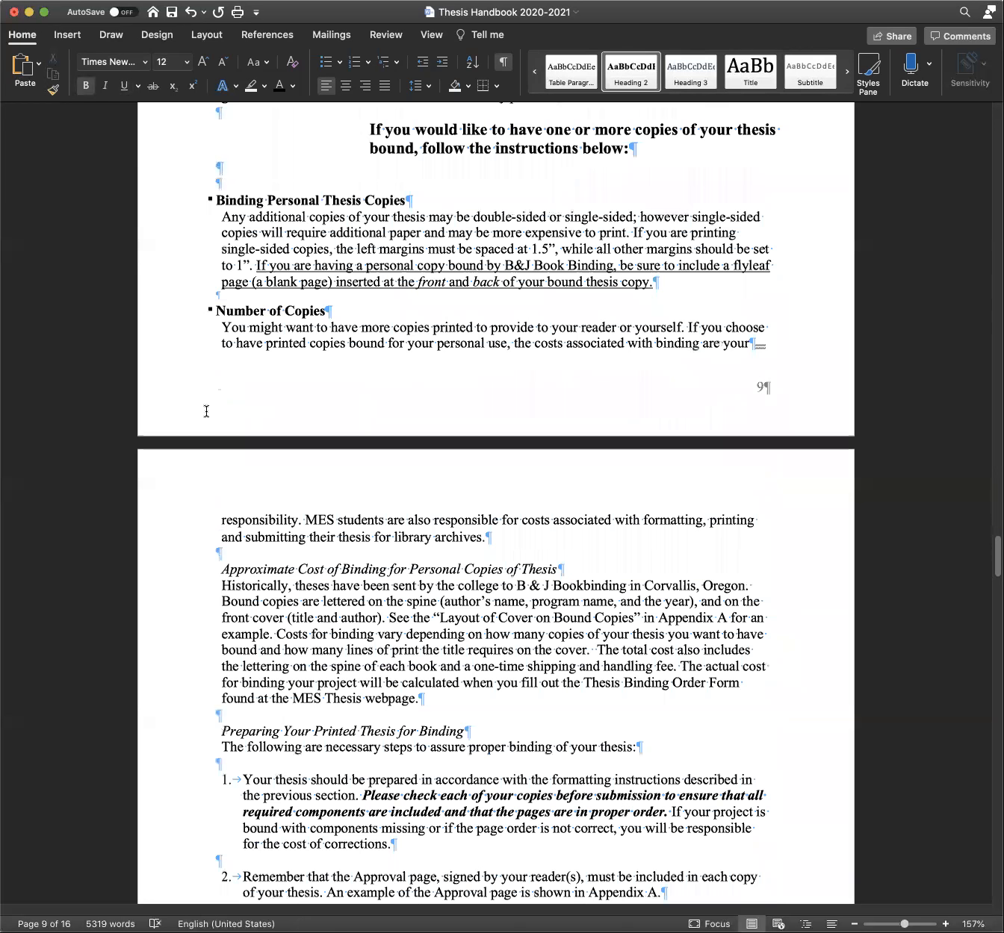
pyautogui.scroll(-5, 647, 67)
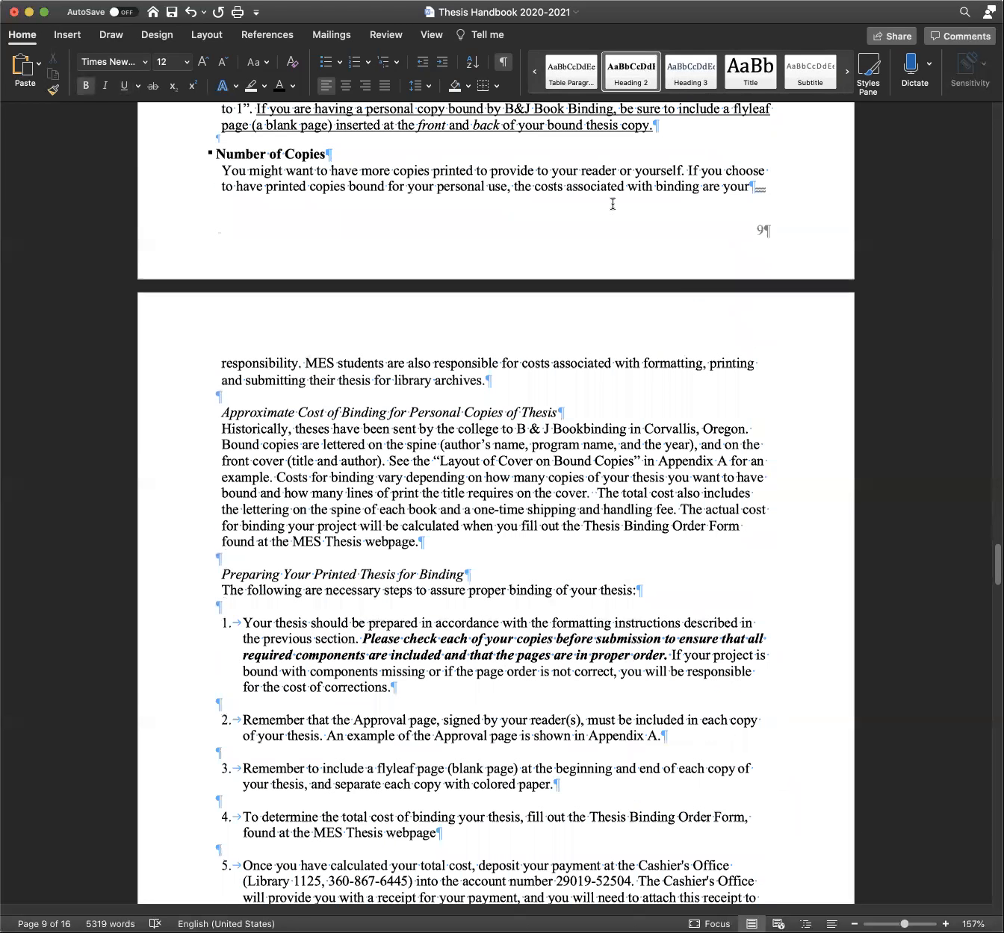
pyautogui.click(180, 575)
pyautogui.click(620, 72)
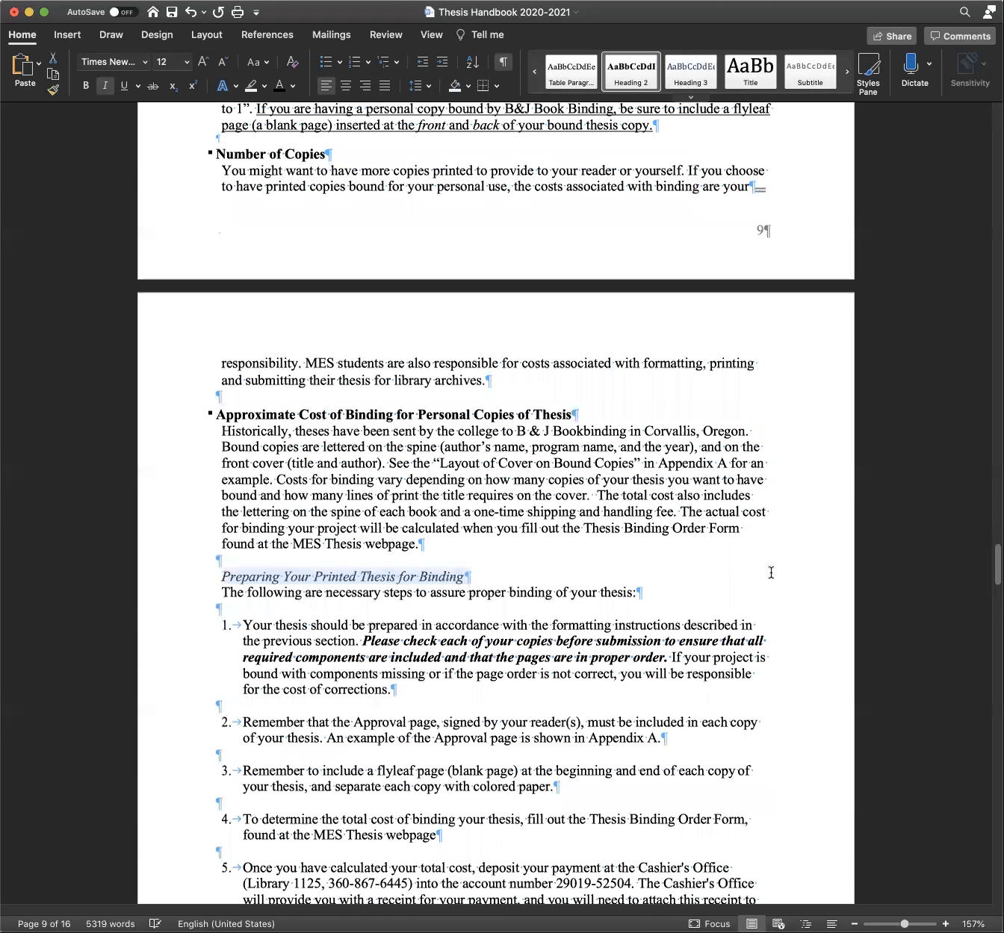
pyautogui.click(518, 702)
# Apply the Heading 2 style to the "Final Submission" and "Deadlines and Distribution of Bound Theses" subheadings on pages 10 and 11
pyautogui.scroll(-1, 518, 703)
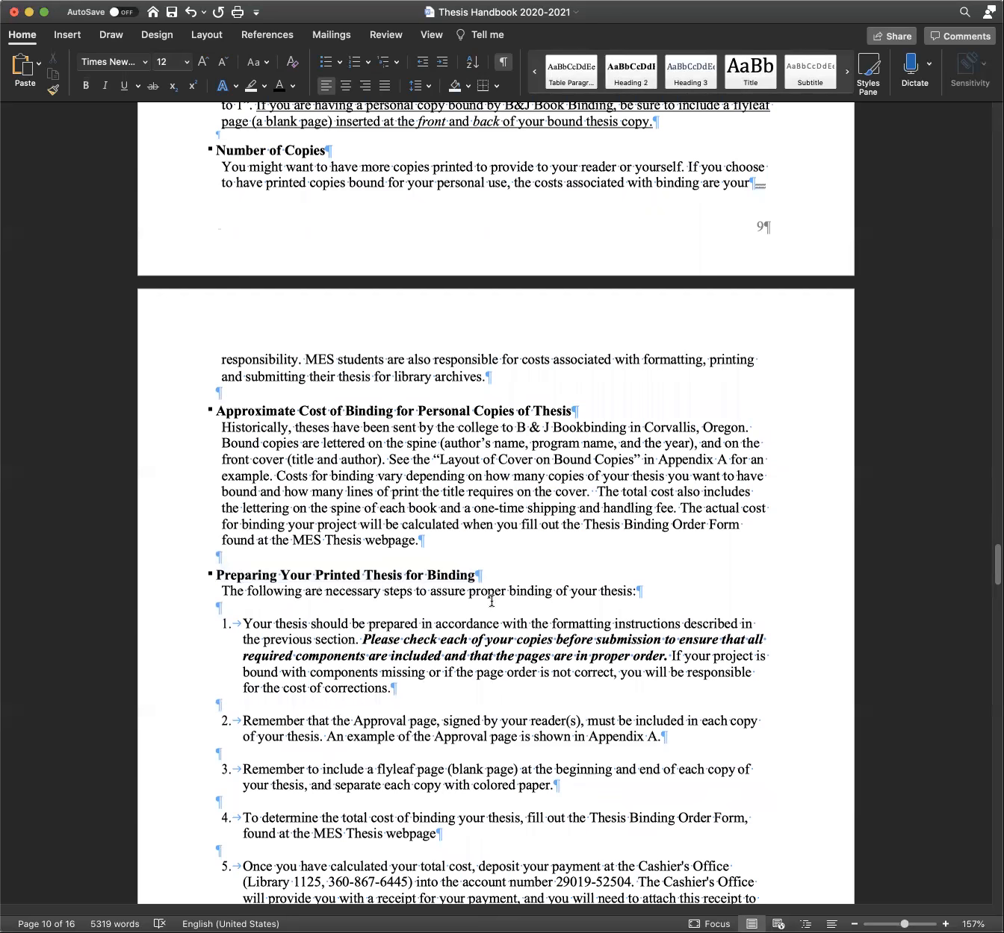
pyautogui.scroll(-1, 492, 601)
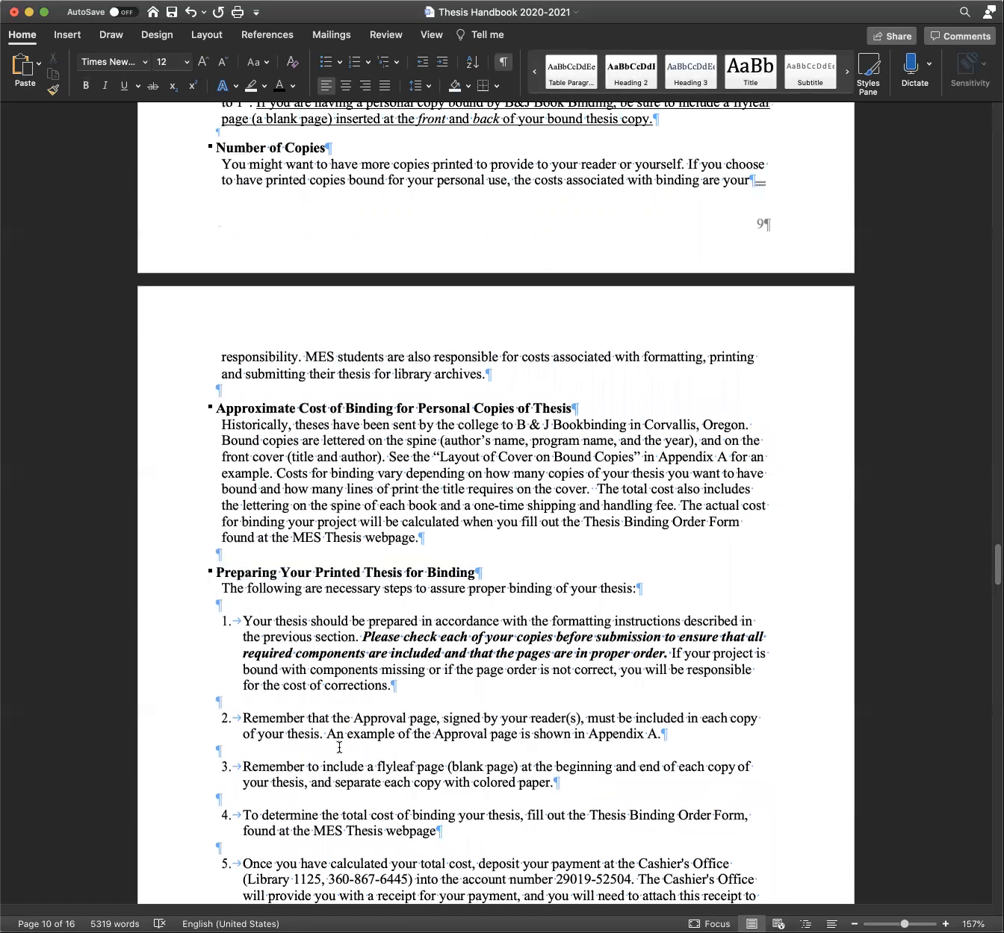
pyautogui.scroll(-5, 524, 306)
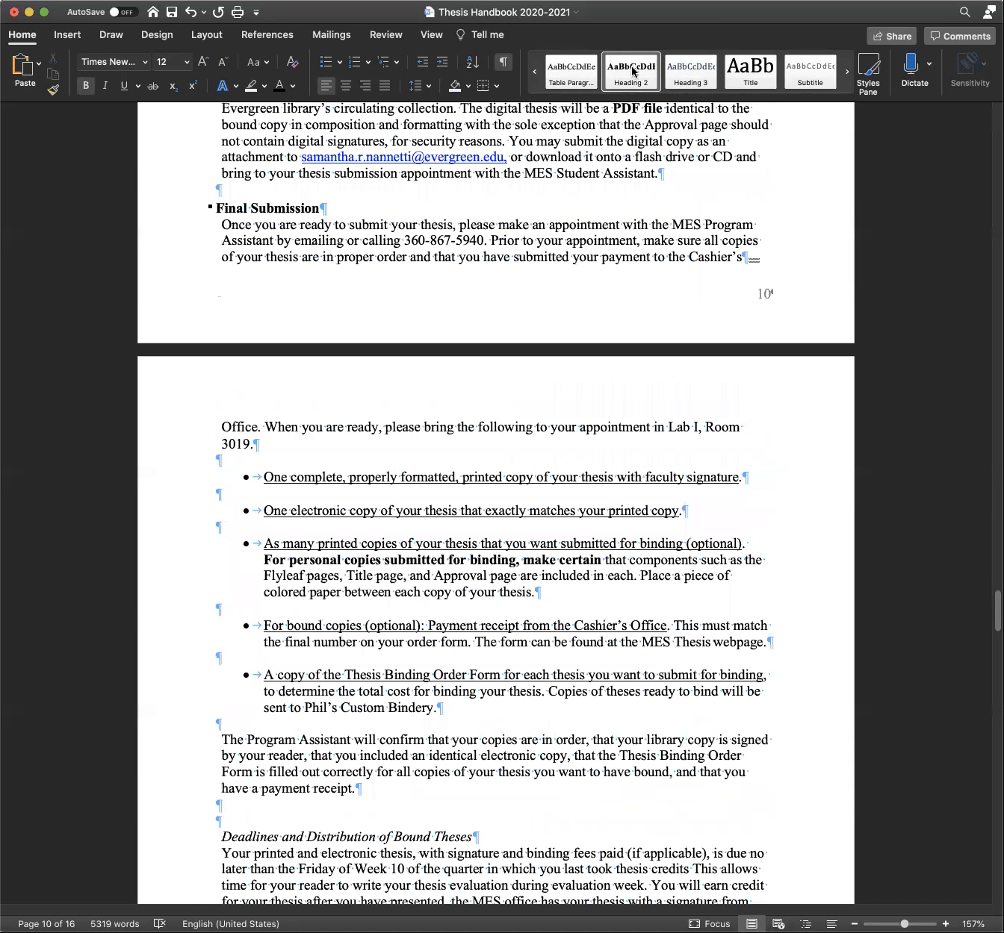
pyautogui.scroll(-5, 578, 662)
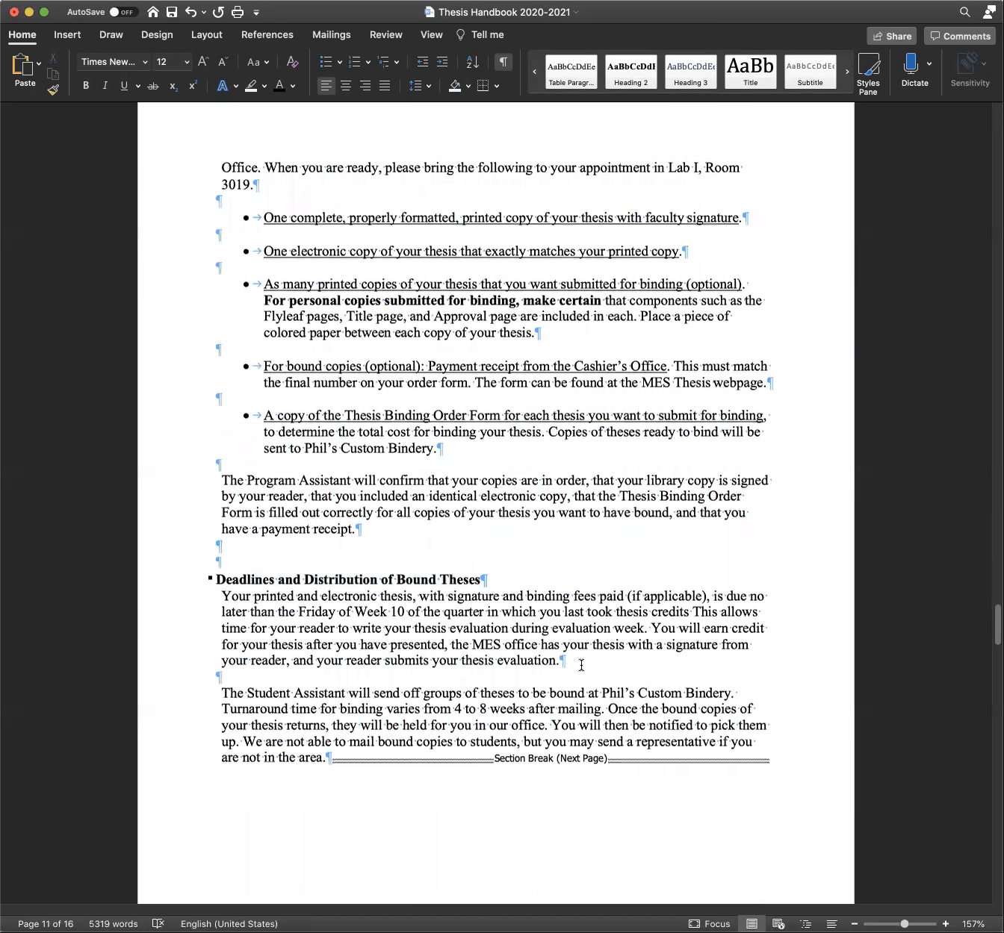
# Apply the Heading 1 style to the "Appendix A: Sample Pages" title on page 12
pyautogui.scroll(-3, 657, 778)
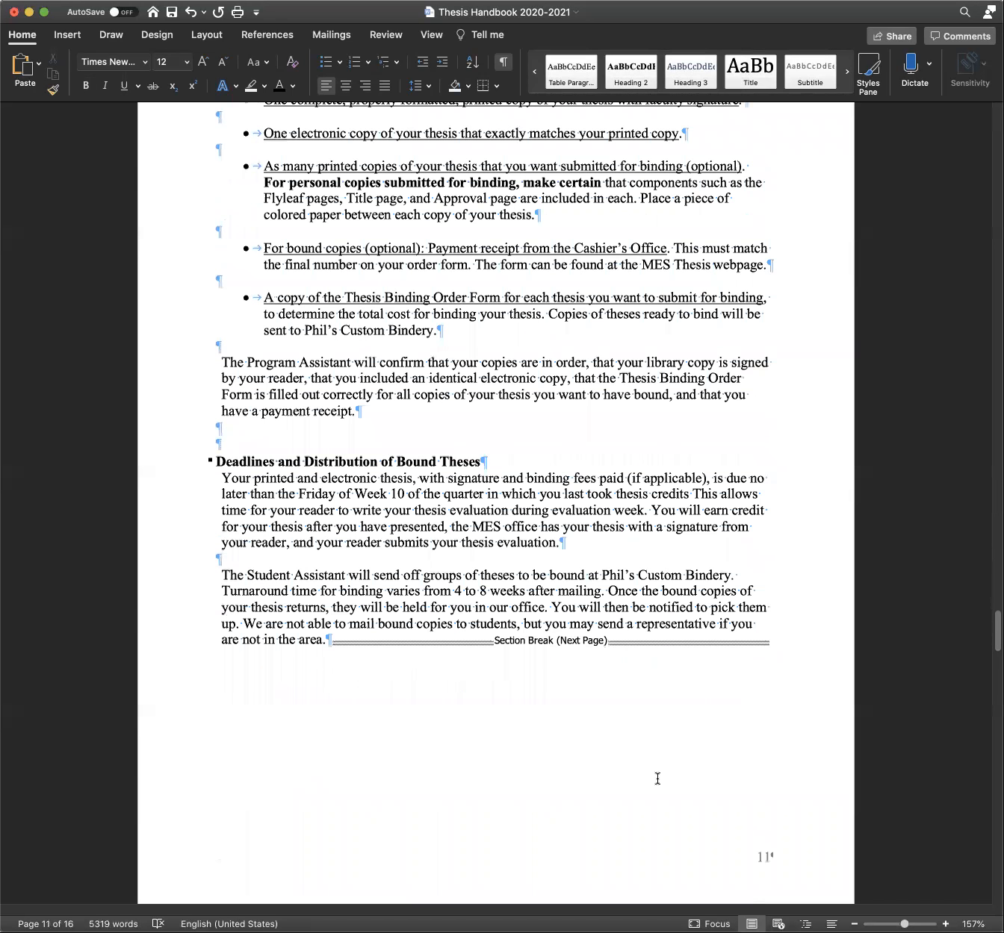
pyautogui.scroll(-8, 655, 779)
pyautogui.scroll(-10, 655, 781)
pyautogui.scroll(1, 670, 386)
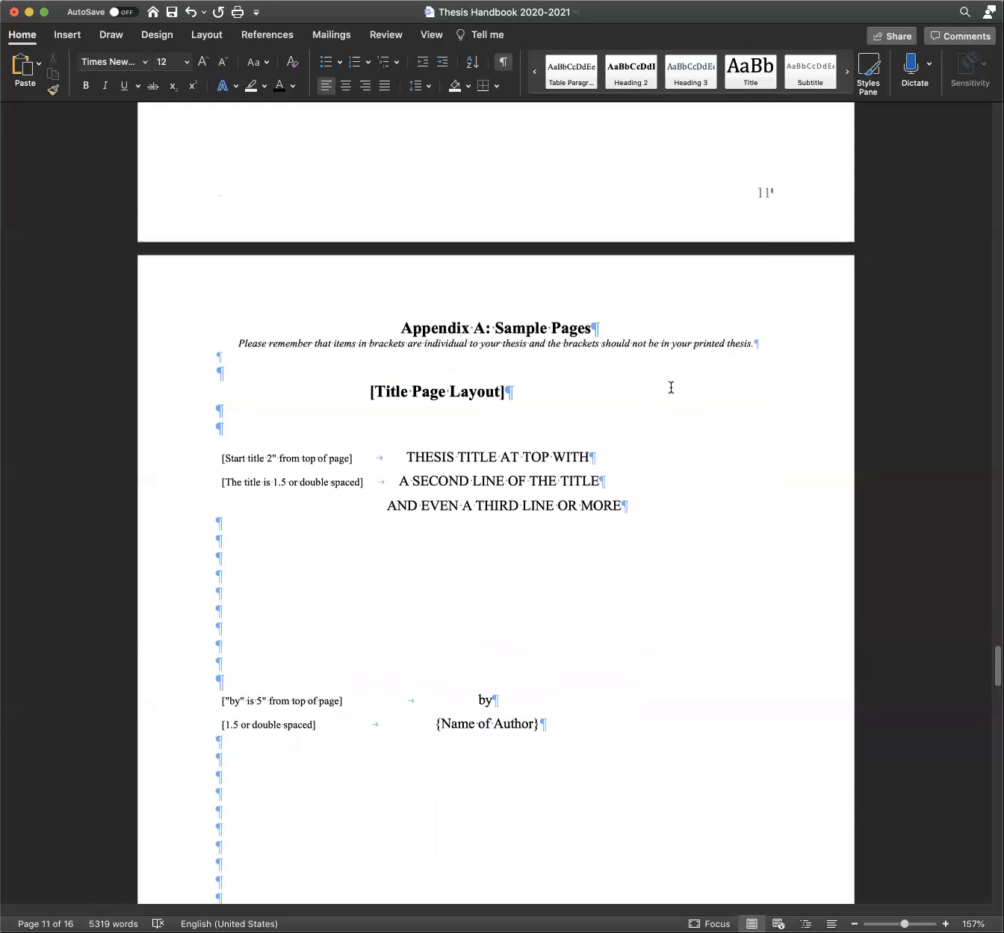
pyautogui.scroll(2, 671, 387)
pyautogui.click(617, 426)
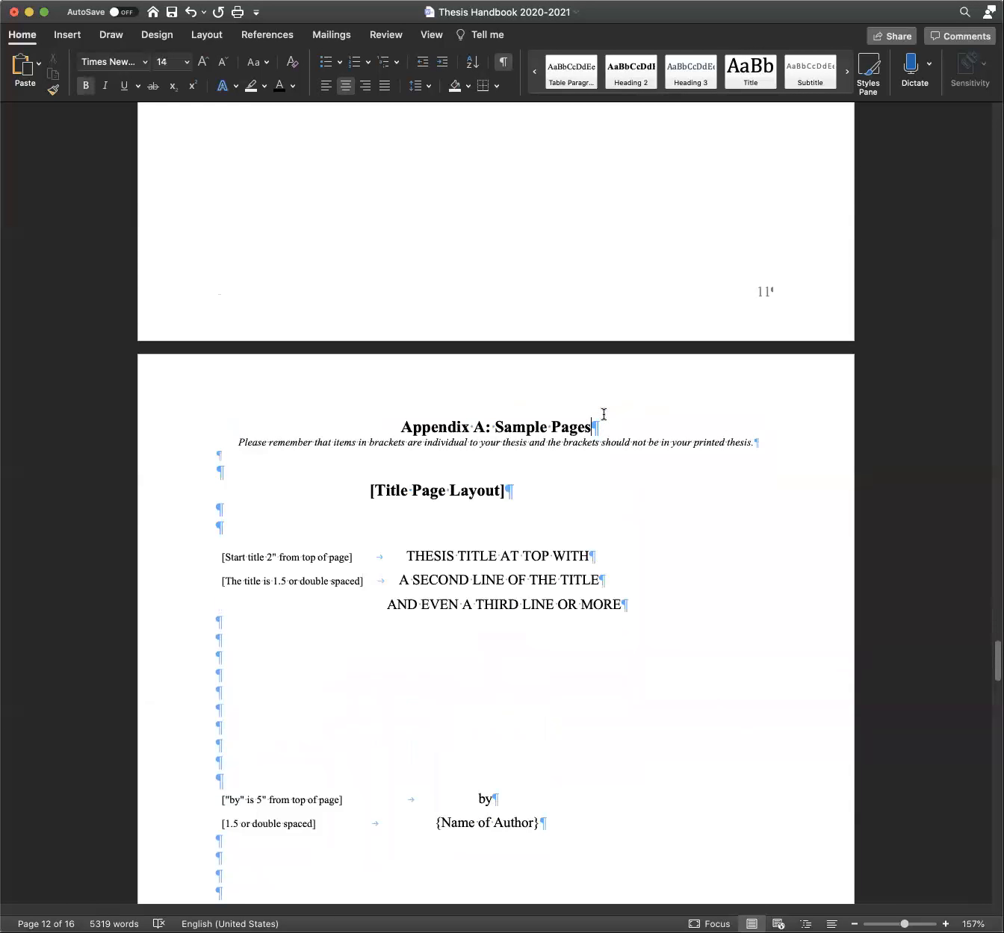
pyautogui.scroll(5, 604, 414)
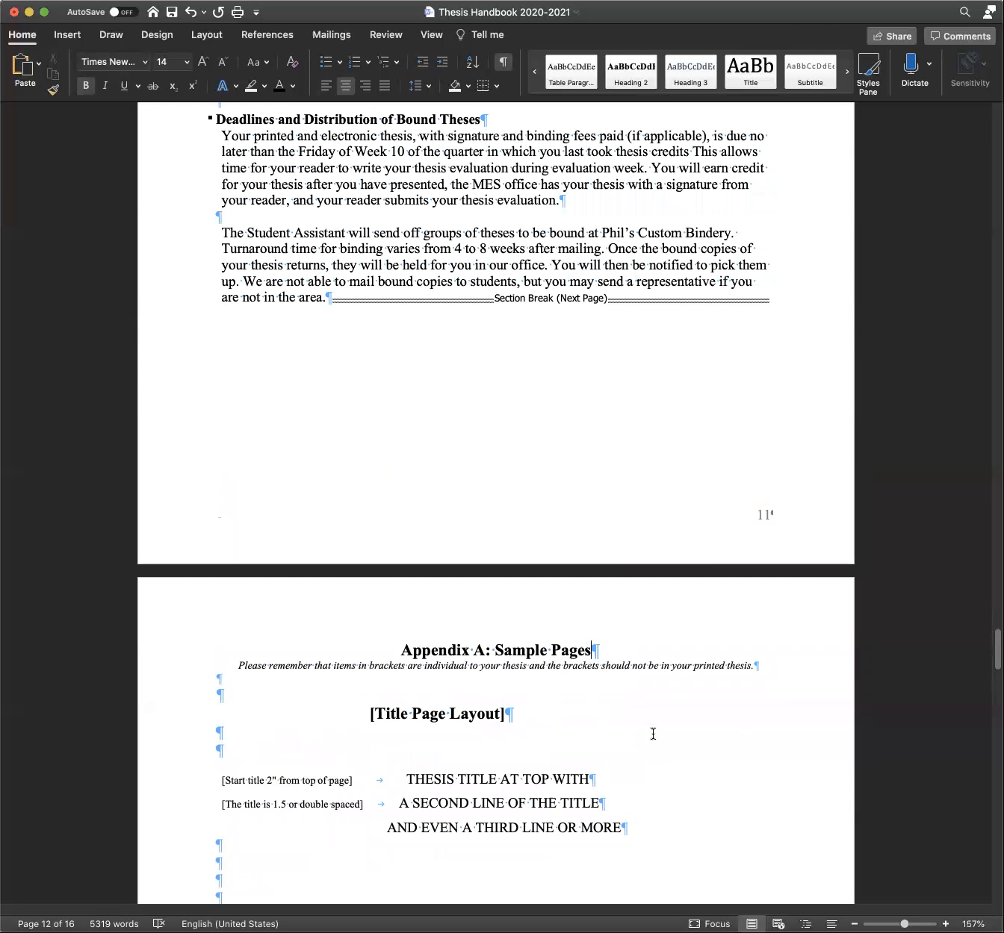
pyautogui.scroll(-3, 648, 735)
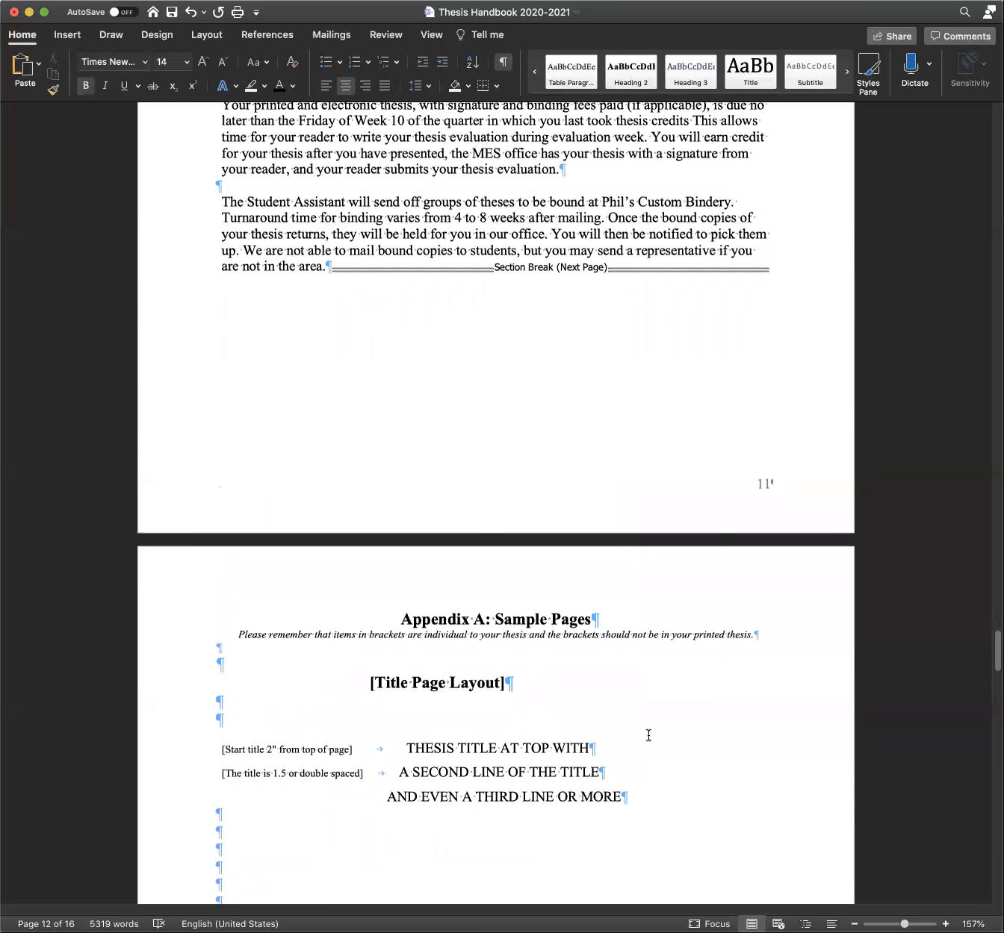
pyautogui.scroll(-5, 646, 734)
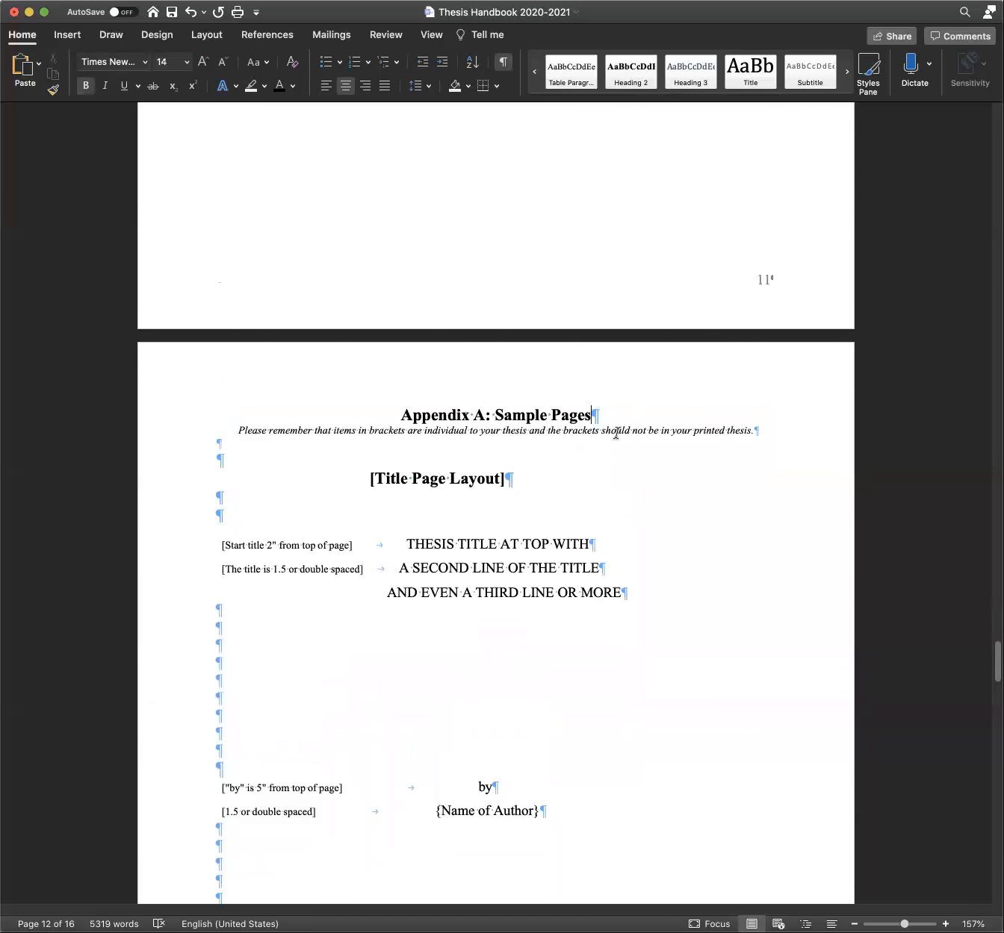
pyautogui.moveTo(590, 415); pyautogui.dragTo(408, 411)
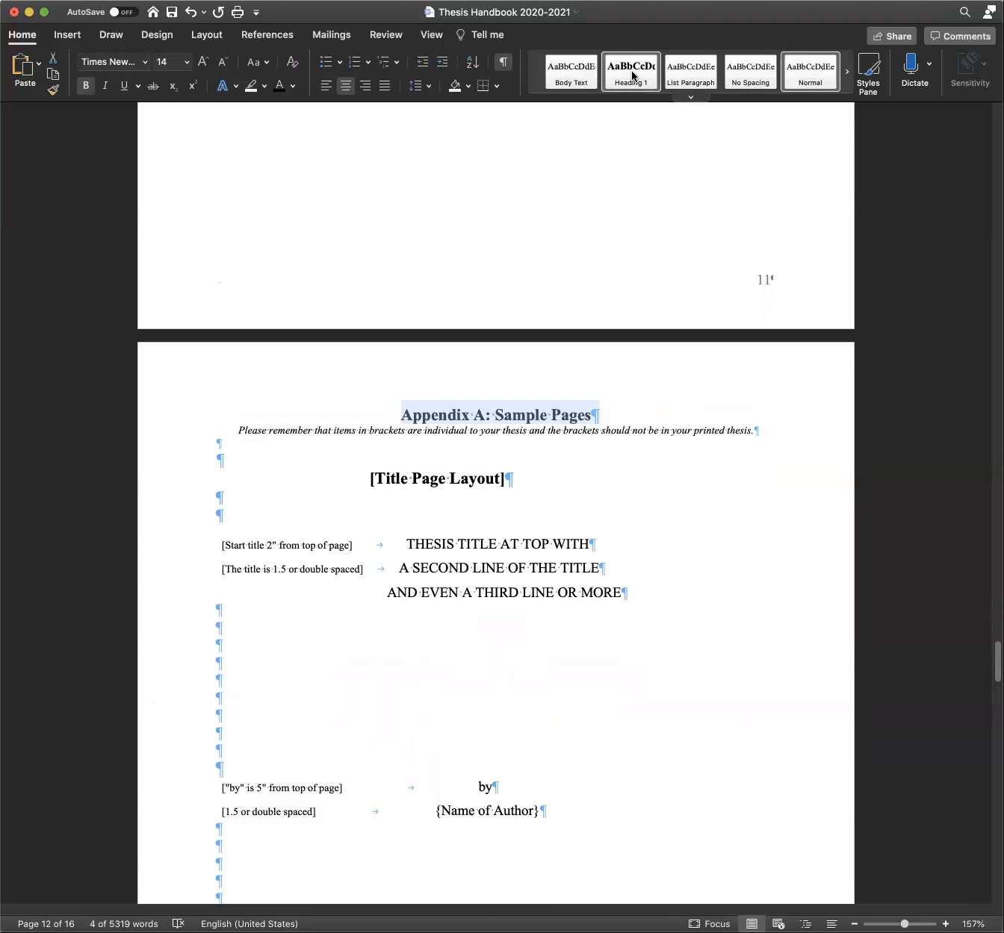
pyautogui.click(632, 74)
pyautogui.click(591, 402)
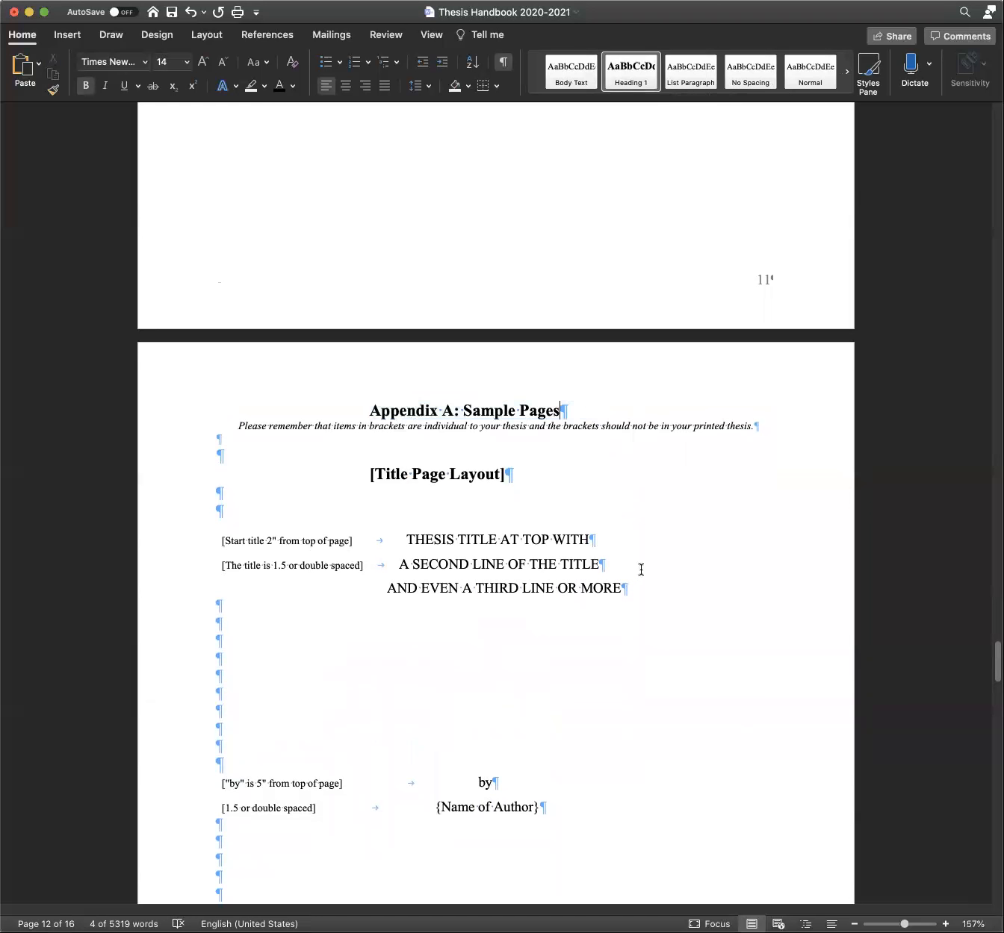
# Look over the sample title page layout on page 12, from the appendix title to the section break
pyautogui.scroll(-2, 640, 570)
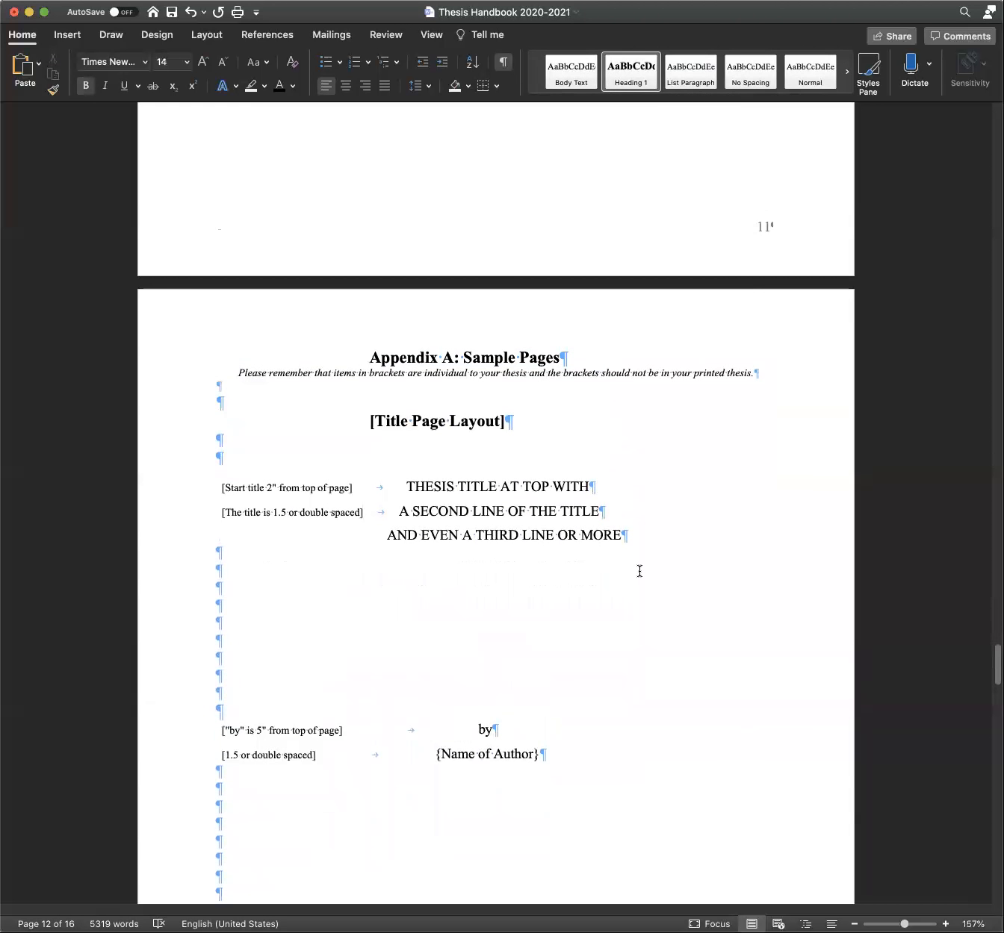
pyautogui.scroll(-2, 639, 571)
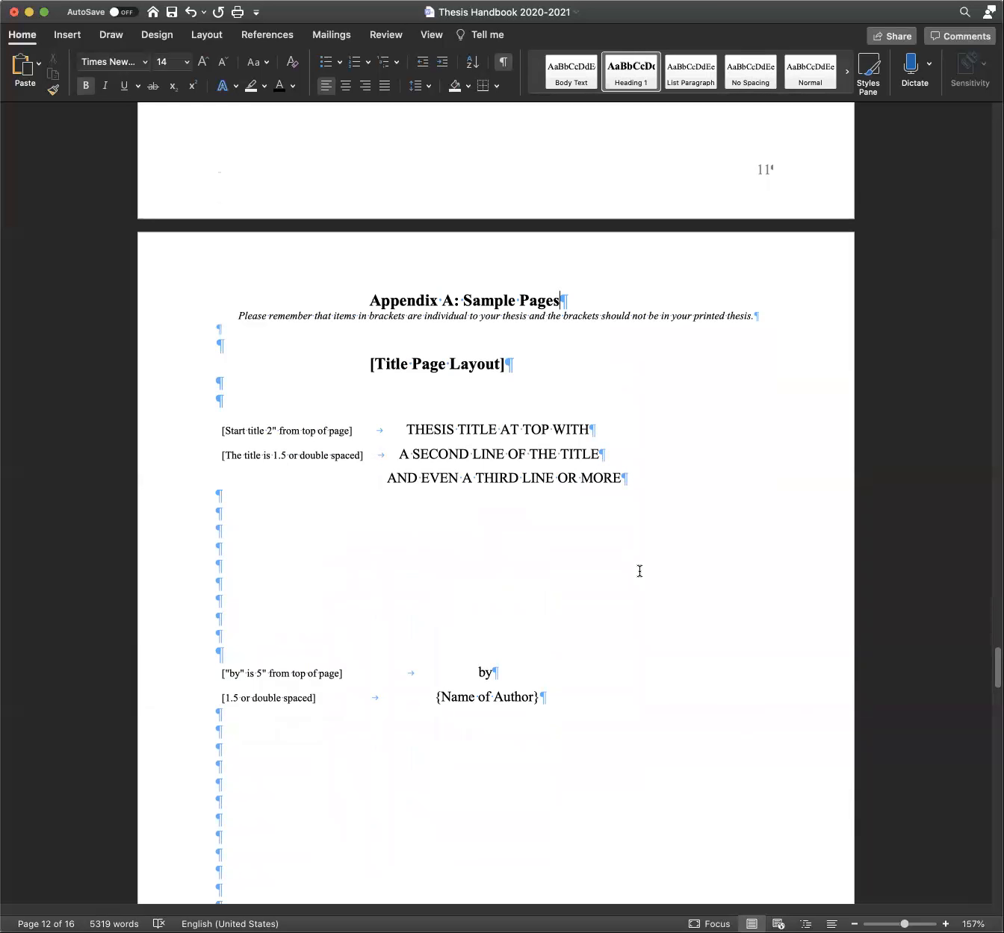
pyautogui.scroll(-5, 639, 571)
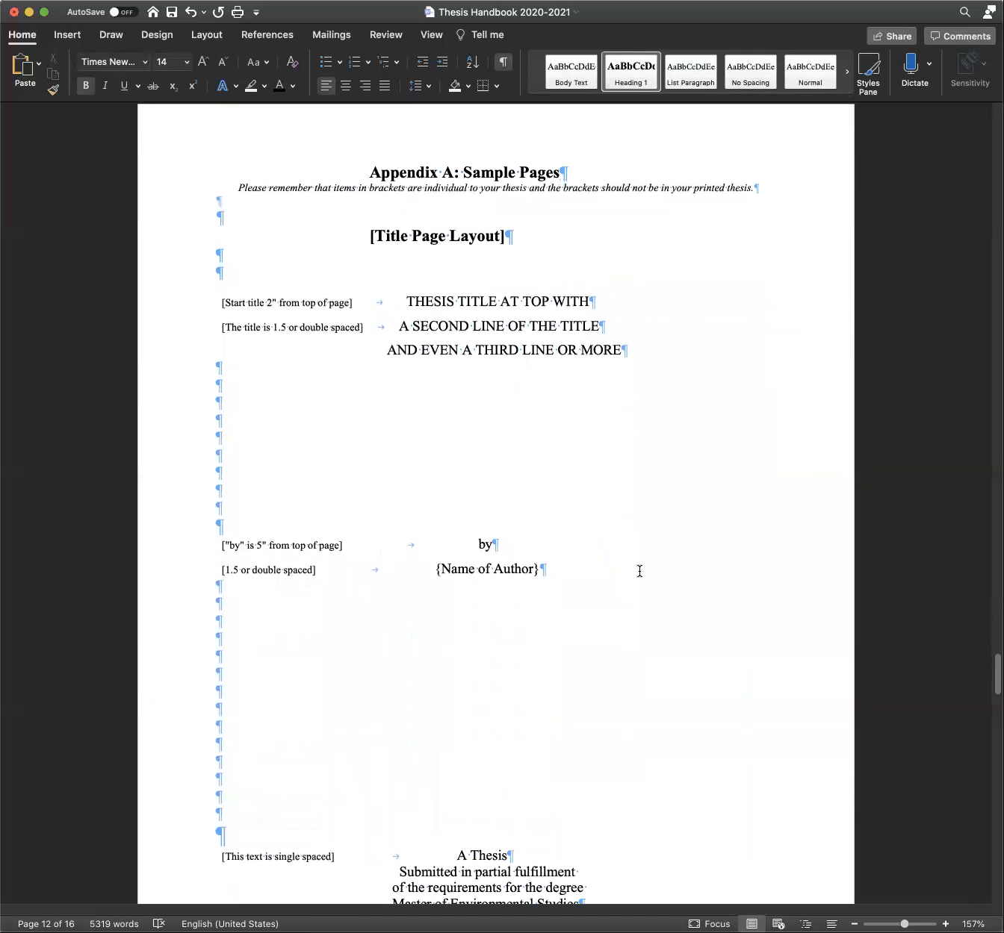
pyautogui.scroll(-3, 640, 572)
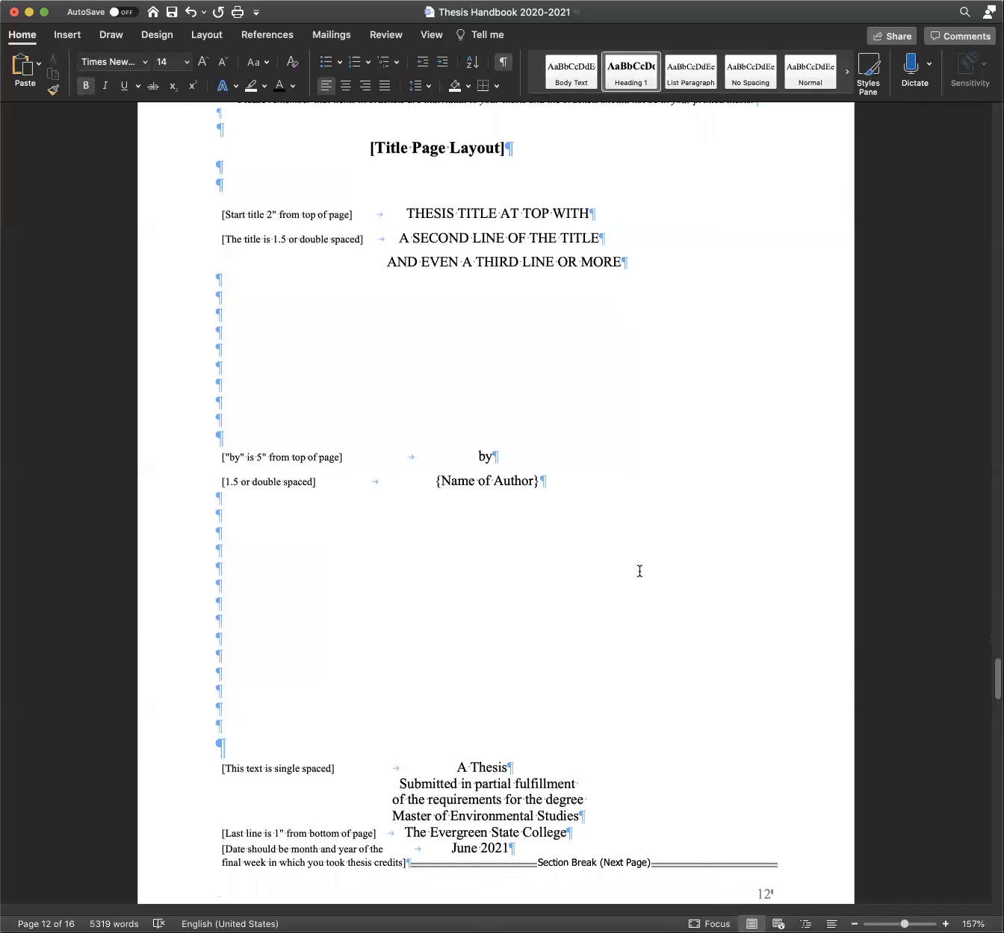
pyautogui.scroll(-1, 639, 571)
pyautogui.scroll(-1, 638, 572)
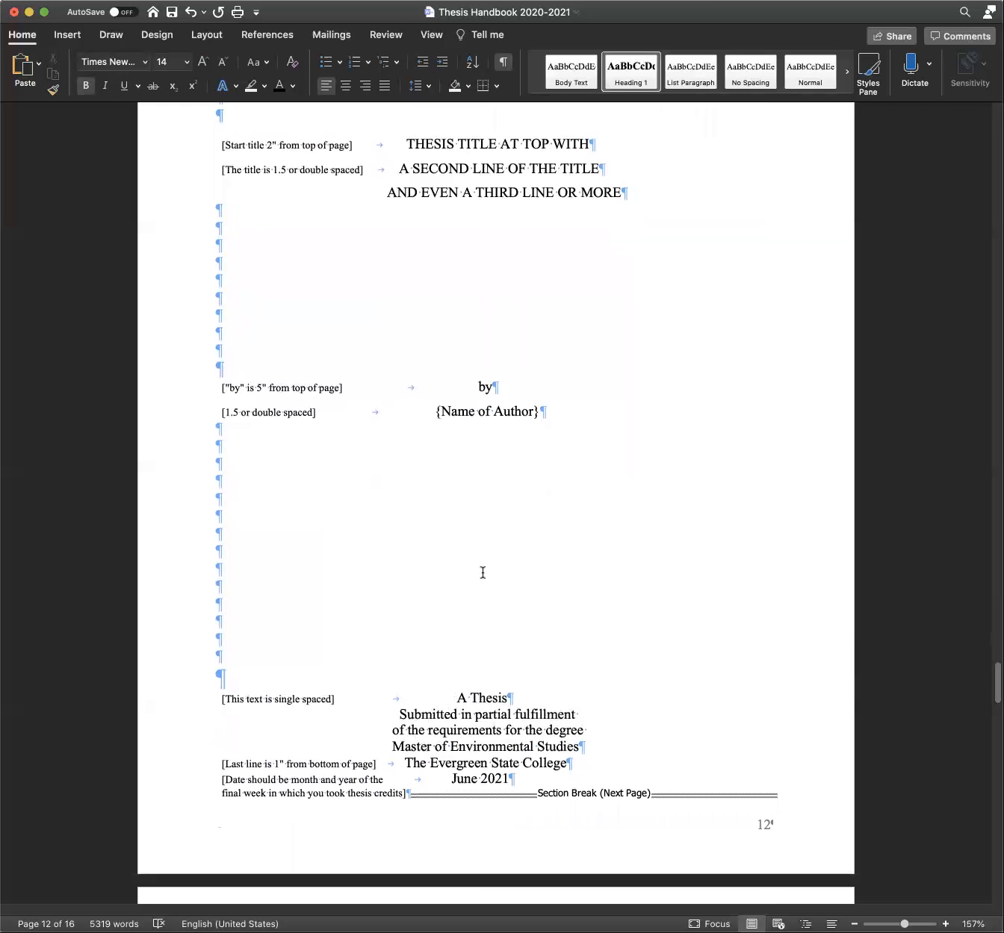
pyautogui.scroll(5, 482, 572)
pyautogui.scroll(5, 481, 572)
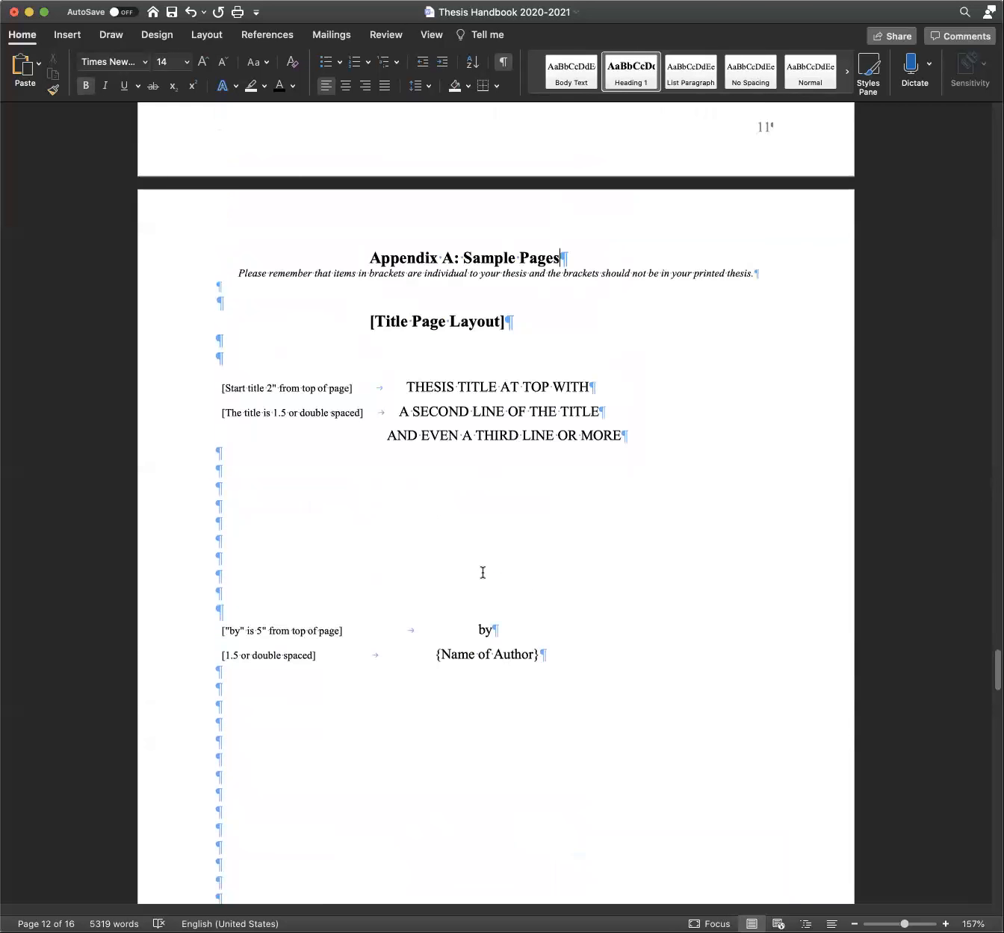
pyautogui.scroll(2, 482, 572)
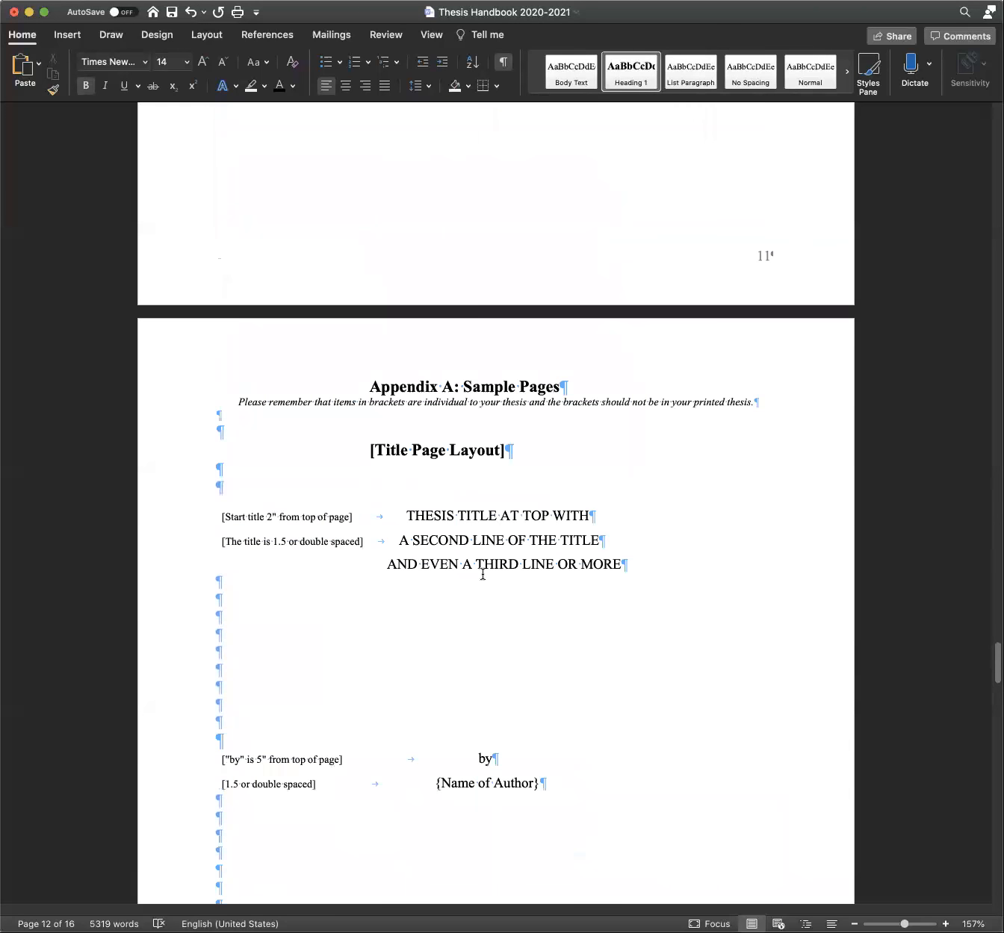
# Apply the Heading 1 style to the "[Copyright Page Layout]" title on page 13
pyautogui.scroll(-4, 481, 572)
pyautogui.scroll(-15, 482, 572)
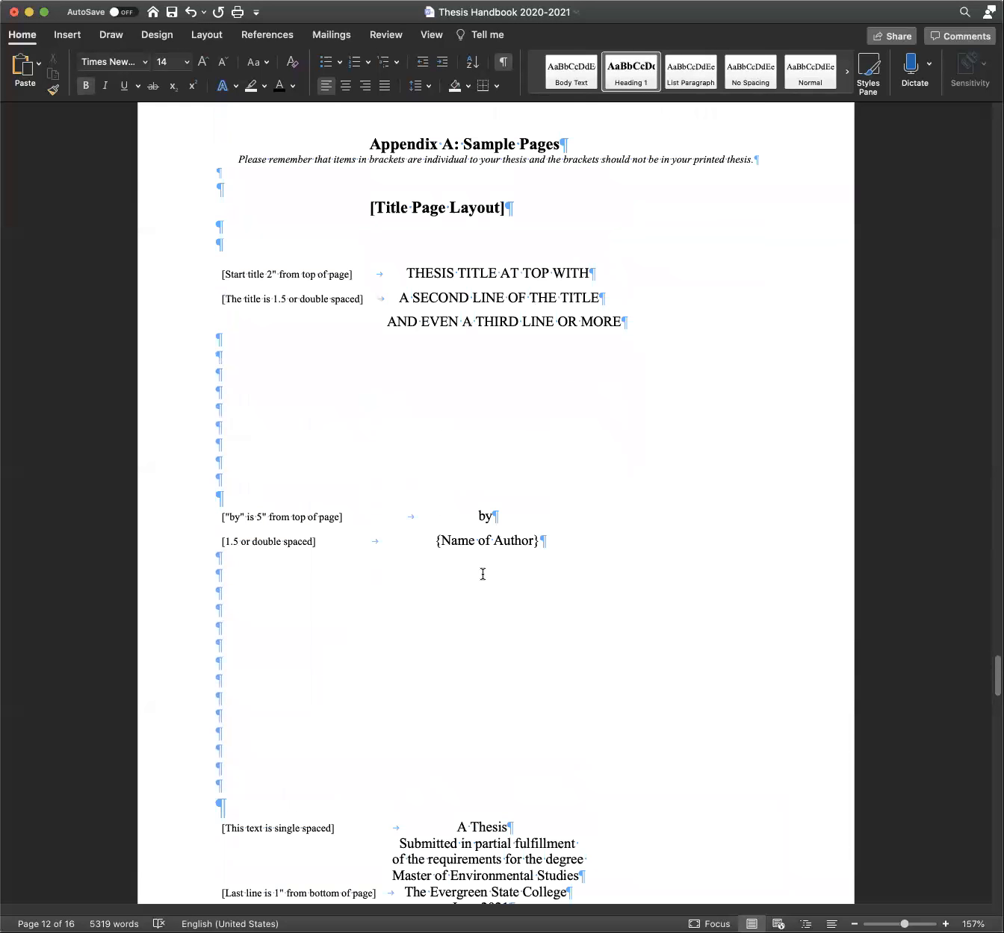
pyautogui.moveTo(555, 613); pyautogui.dragTo(372, 613)
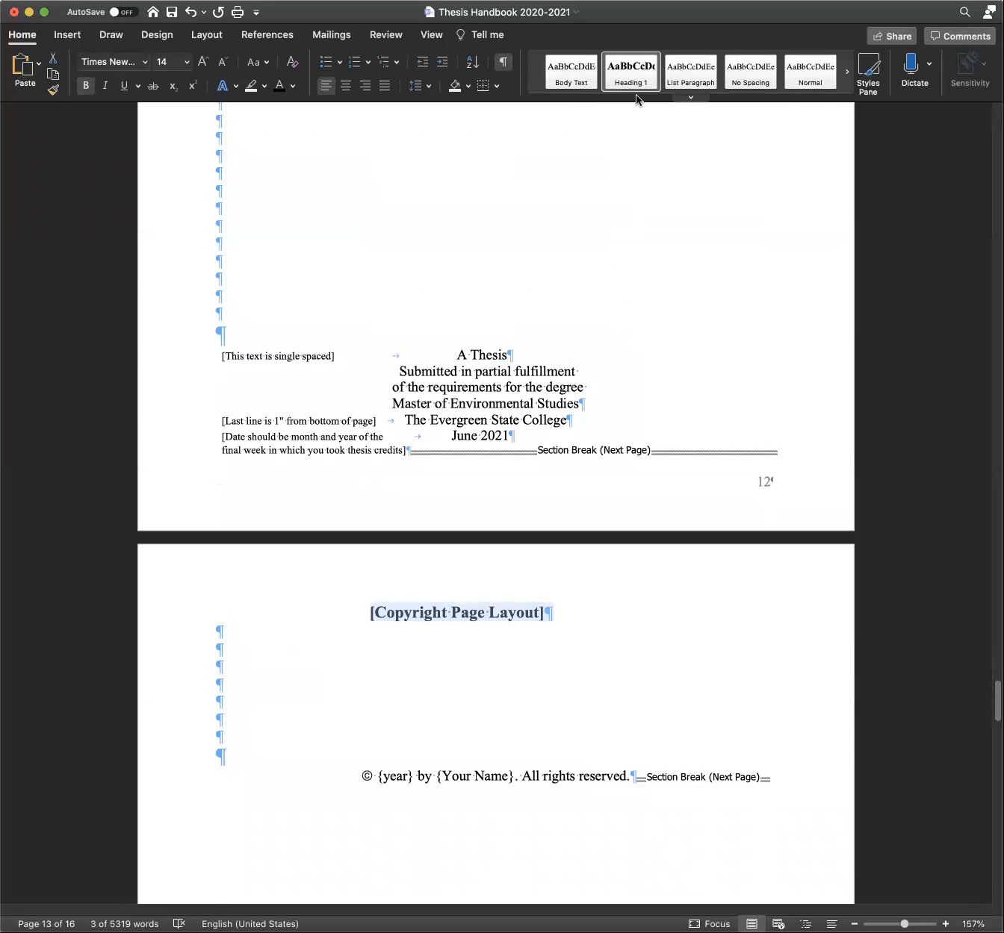
pyautogui.click(588, 612)
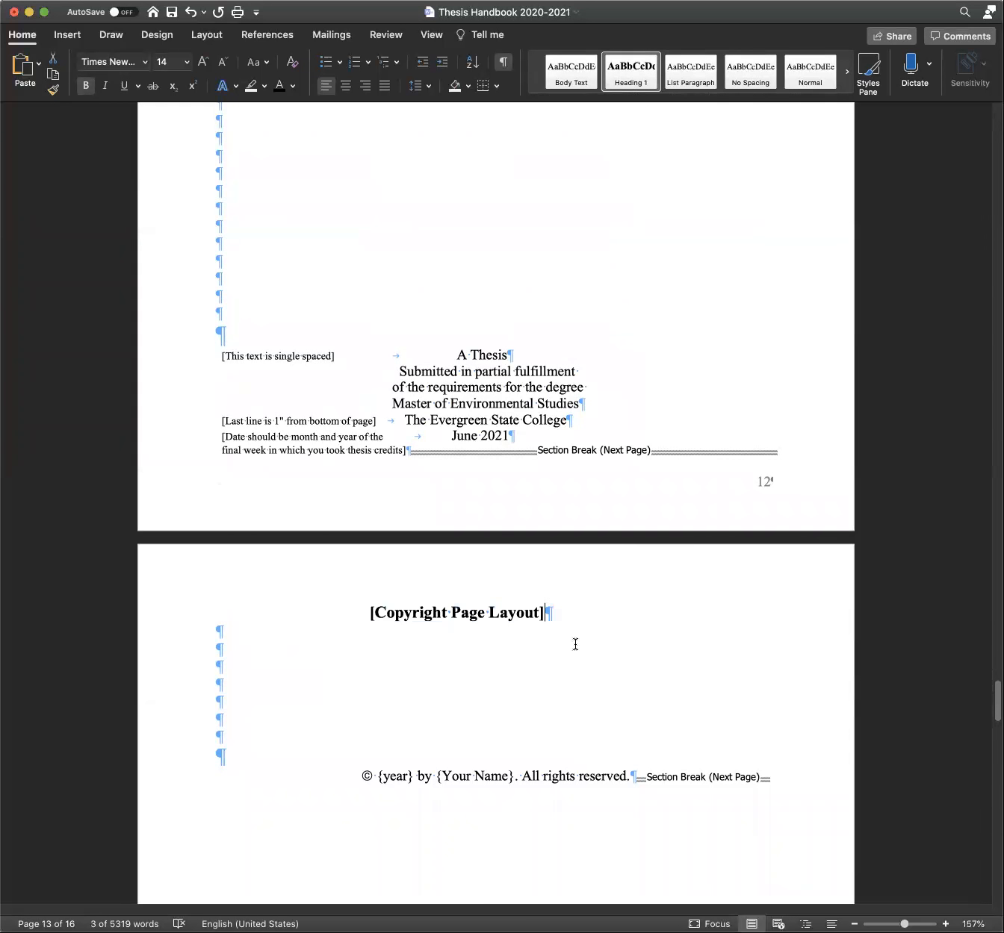
# Look over the sample copyright page on page 13 and the section breaks before and after its content
pyautogui.scroll(-2, 556, 728)
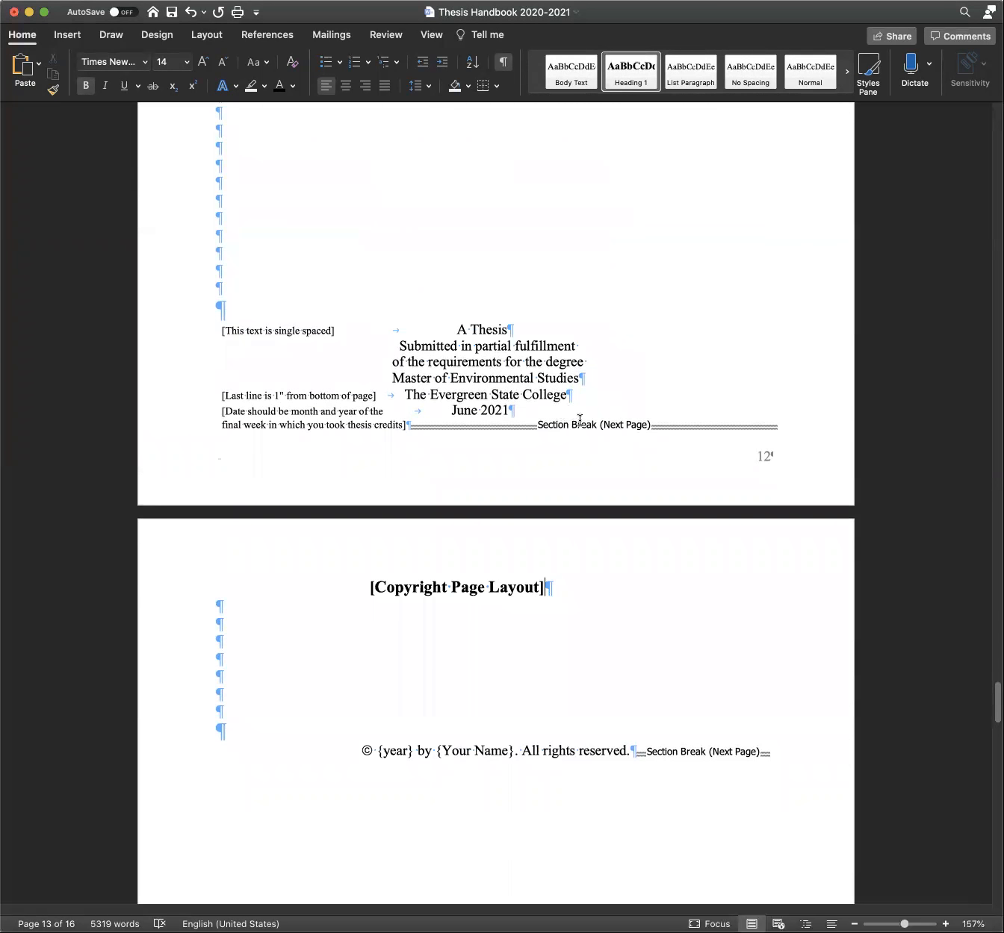
pyautogui.scroll(-3, 536, 826)
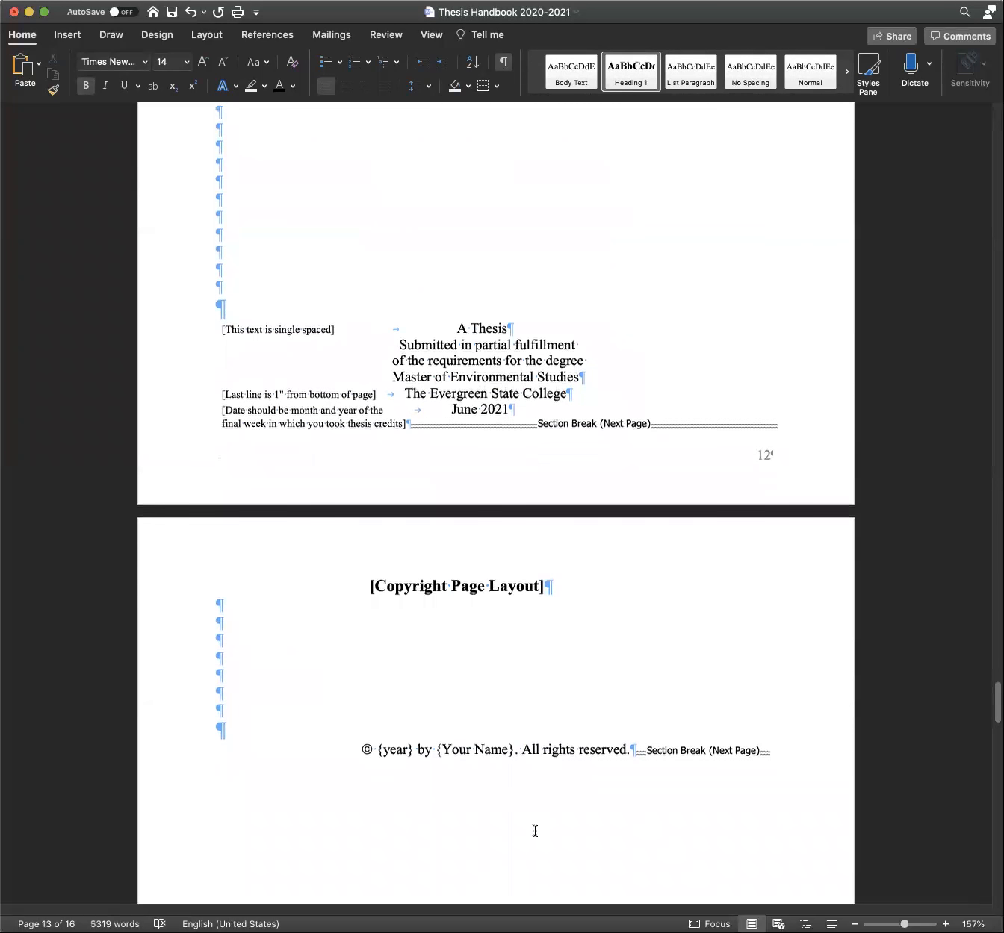
pyautogui.scroll(-3, 533, 836)
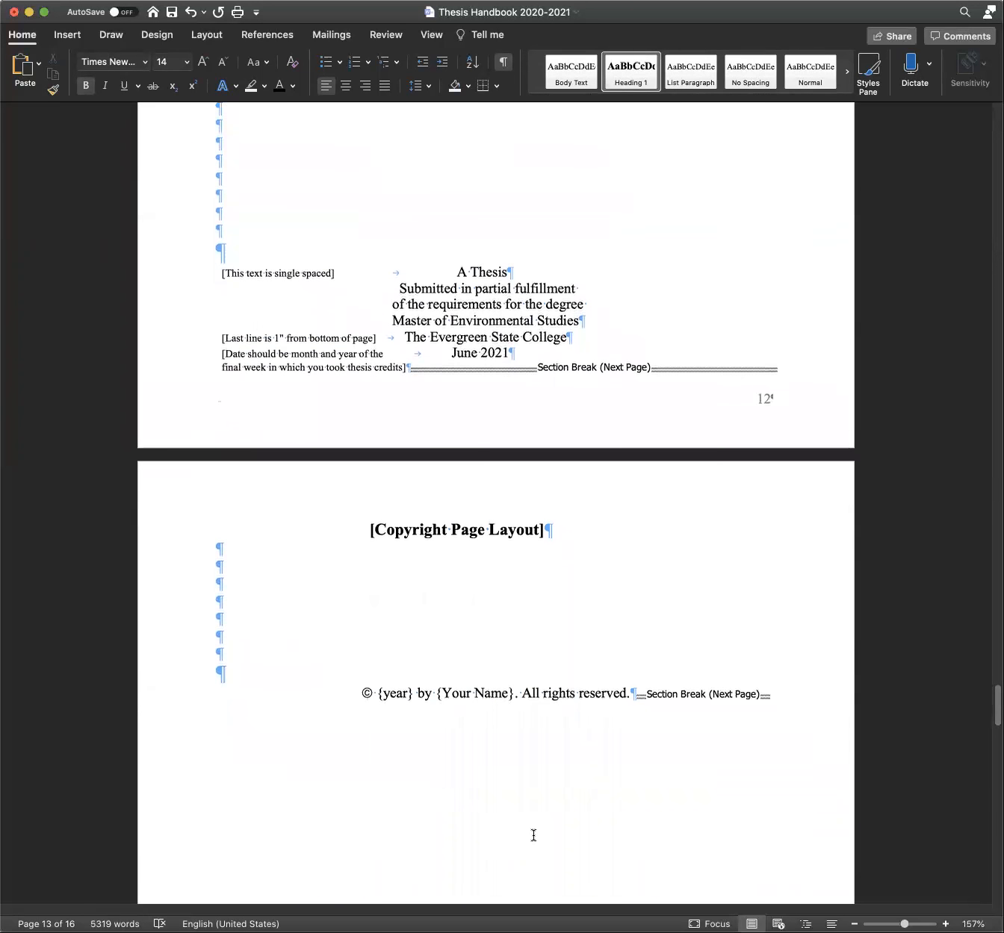
pyautogui.scroll(-3, 531, 836)
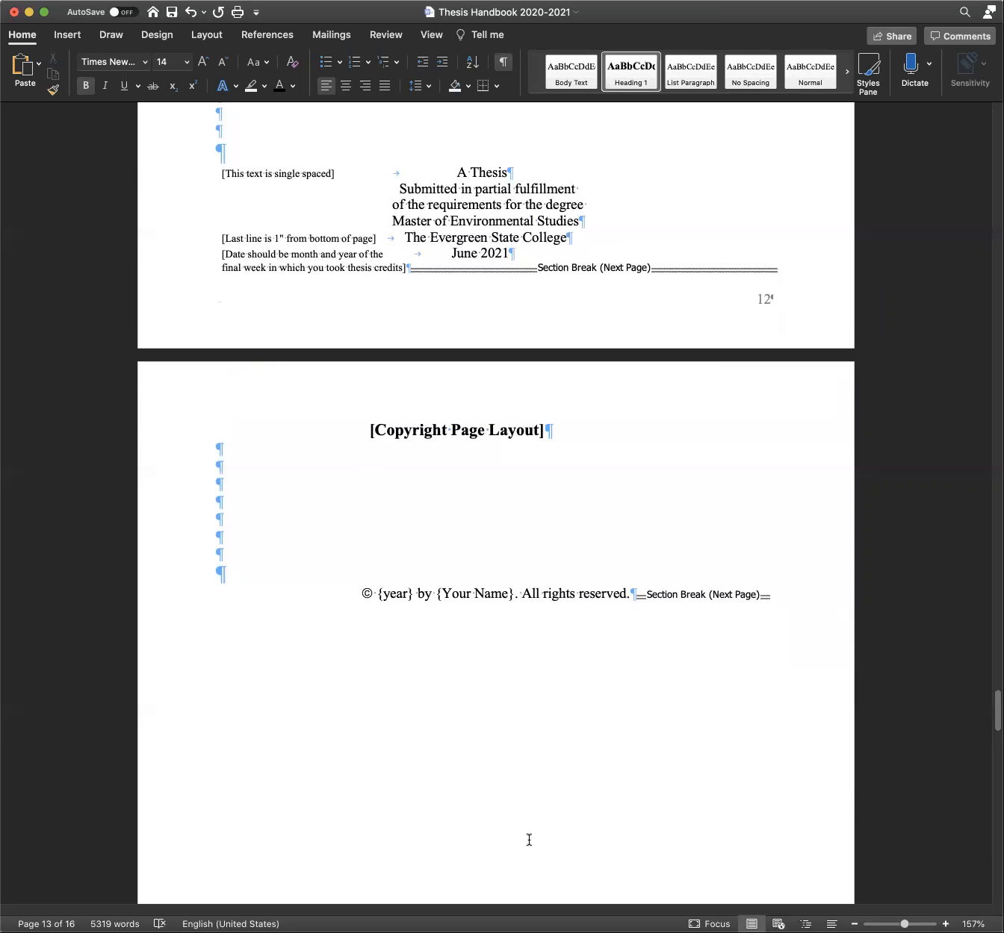
pyautogui.scroll(-2, 529, 839)
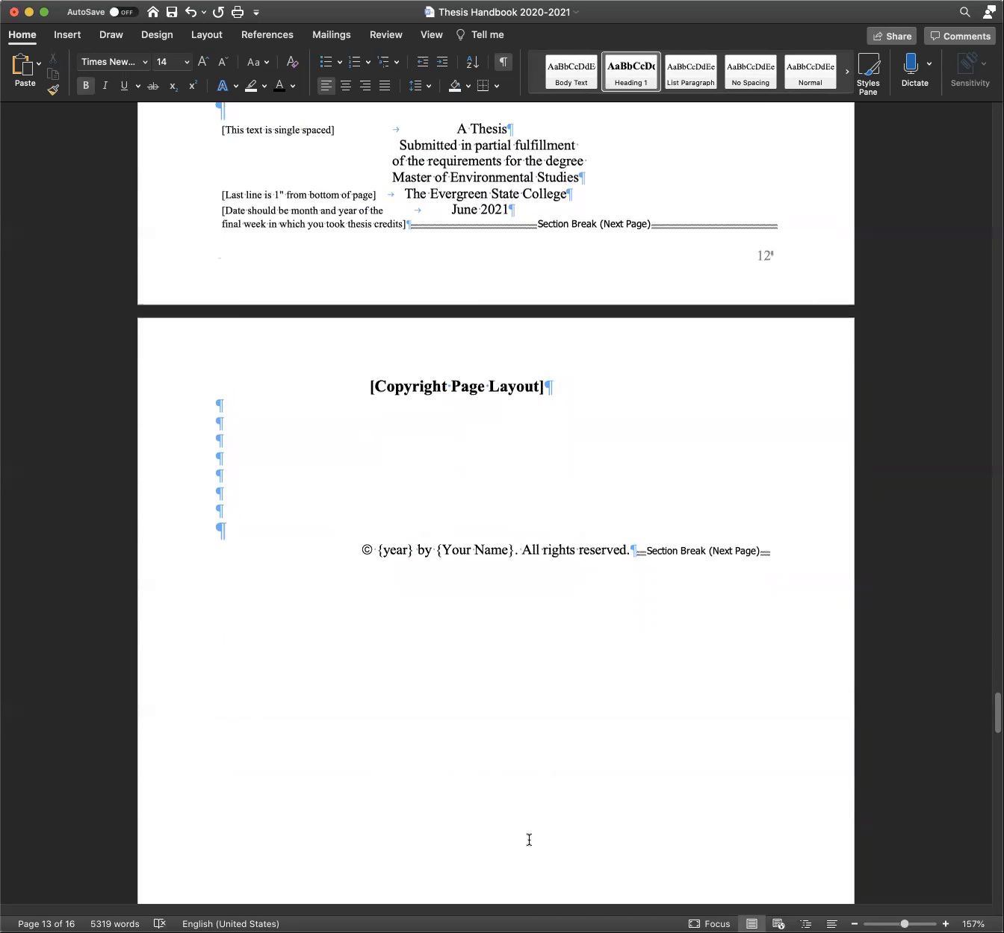
pyautogui.scroll(-15, 529, 840)
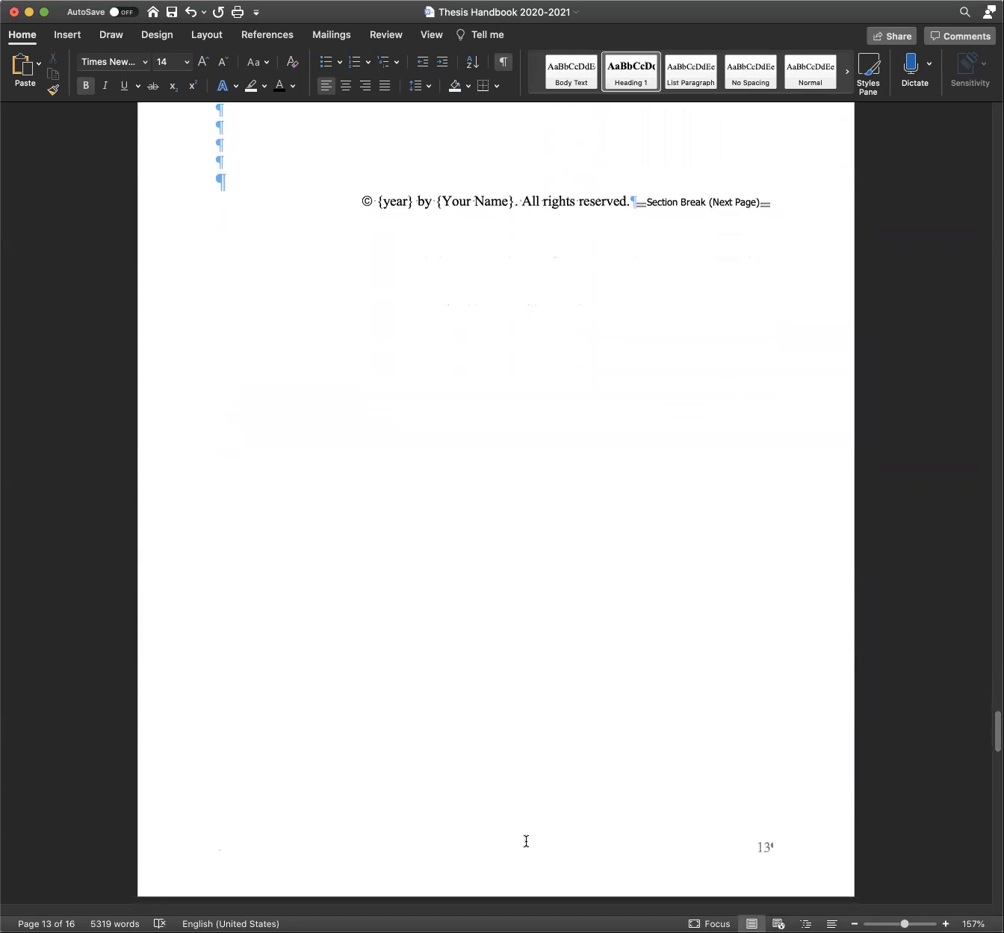
pyautogui.scroll(18, 525, 841)
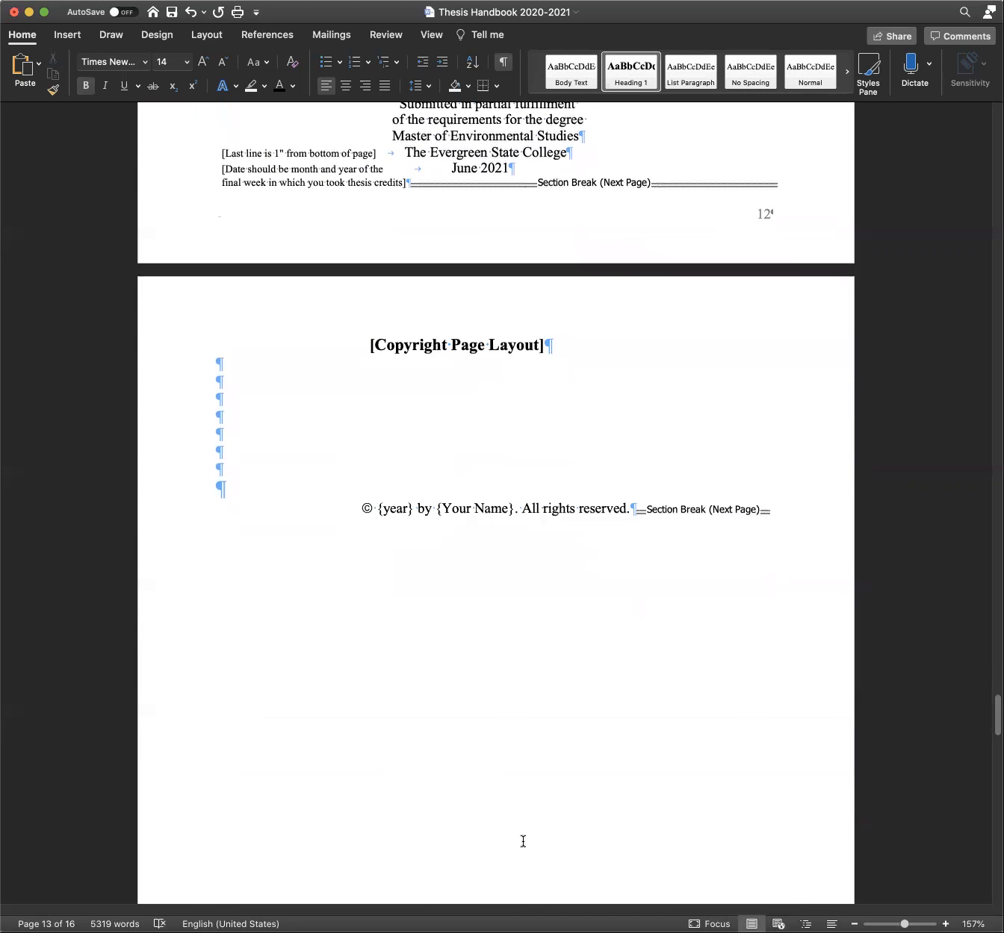
pyautogui.scroll(-15, 522, 840)
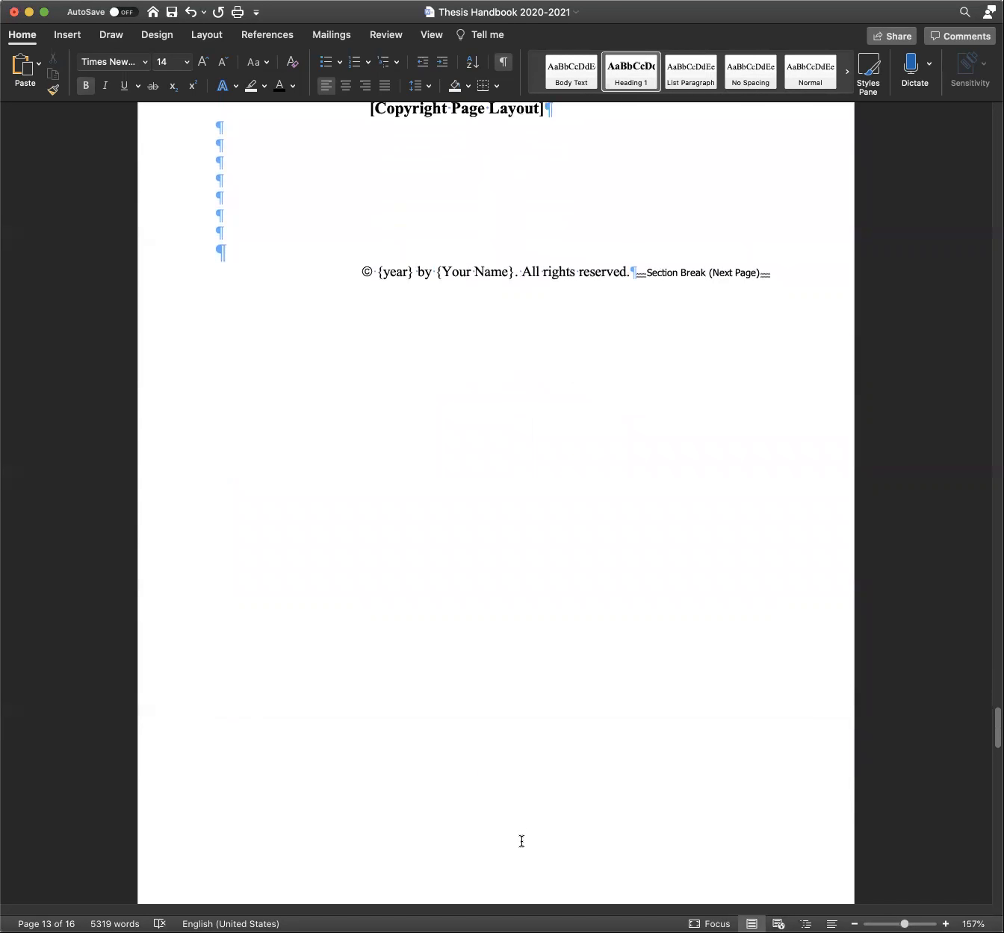
# Apply the Heading 1 style to the "[Approval Page Layout]" title on page 14
pyautogui.scroll(-9, 522, 842)
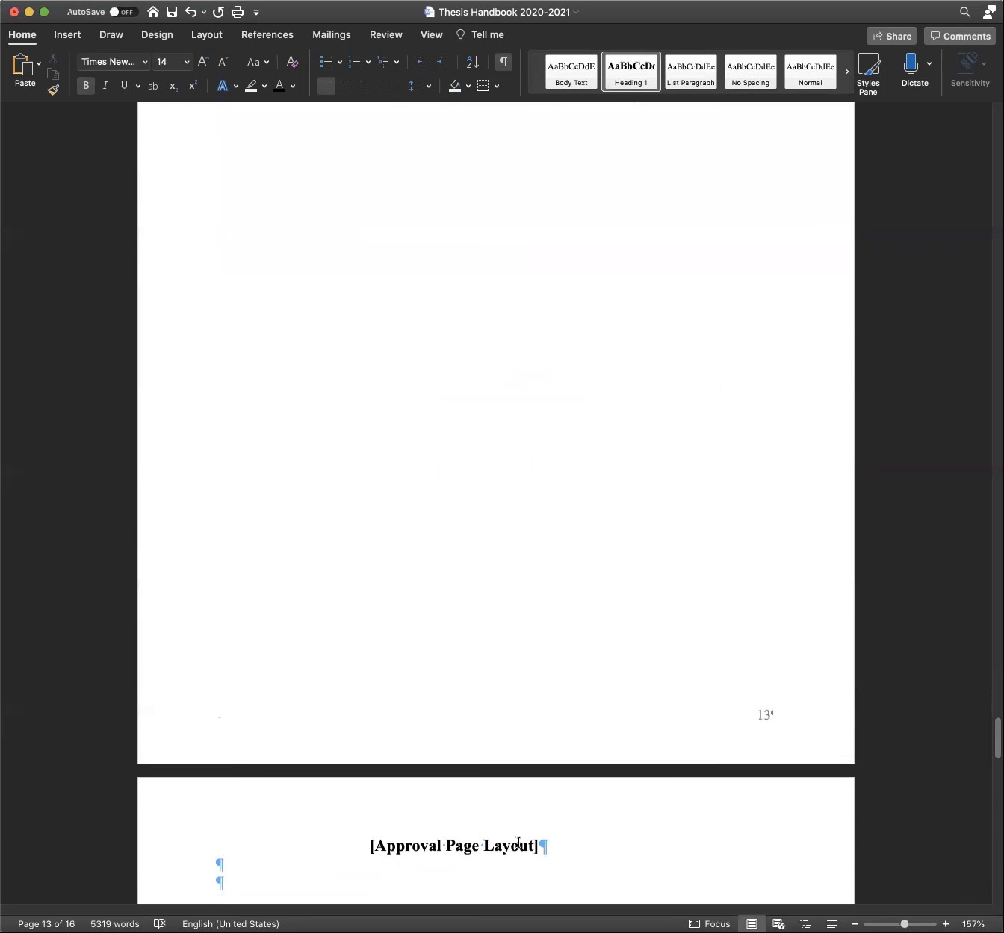
pyautogui.scroll(-7, 515, 844)
pyautogui.scroll(-5, 451, 833)
pyautogui.scroll(-10, 449, 831)
pyautogui.tripleClick(375, 330)
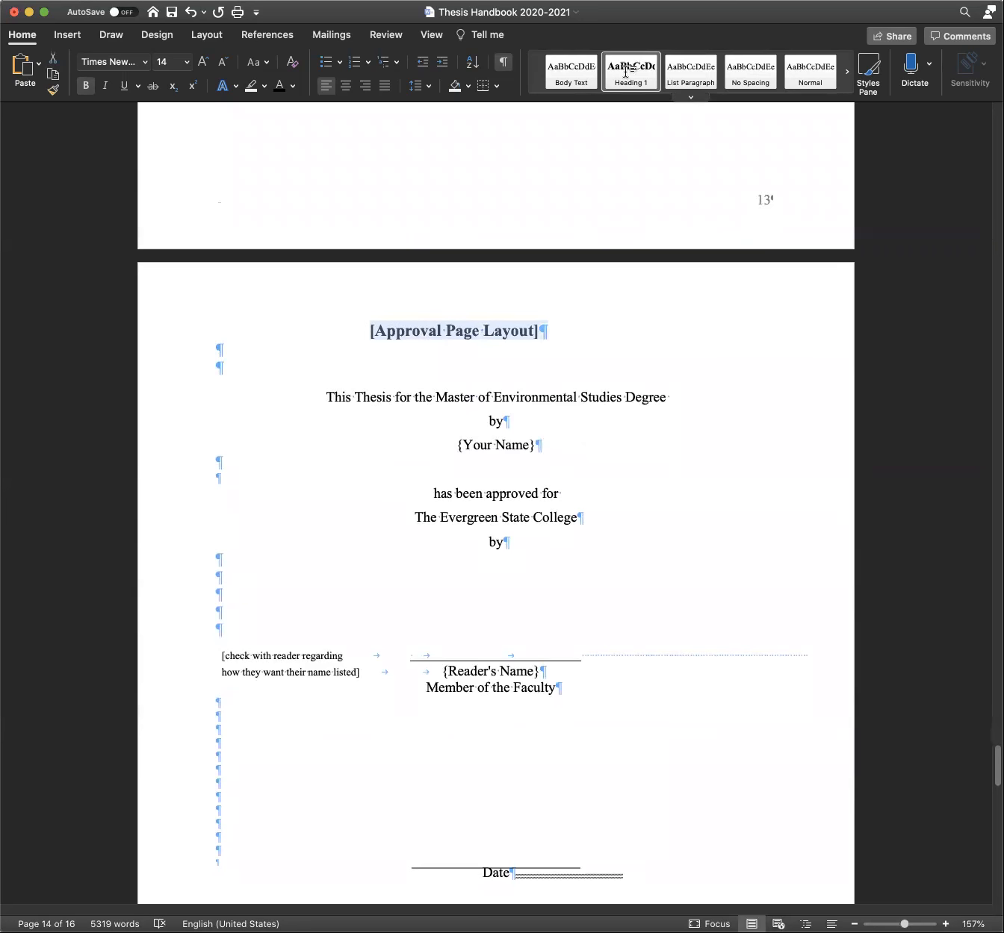
pyautogui.click(620, 350)
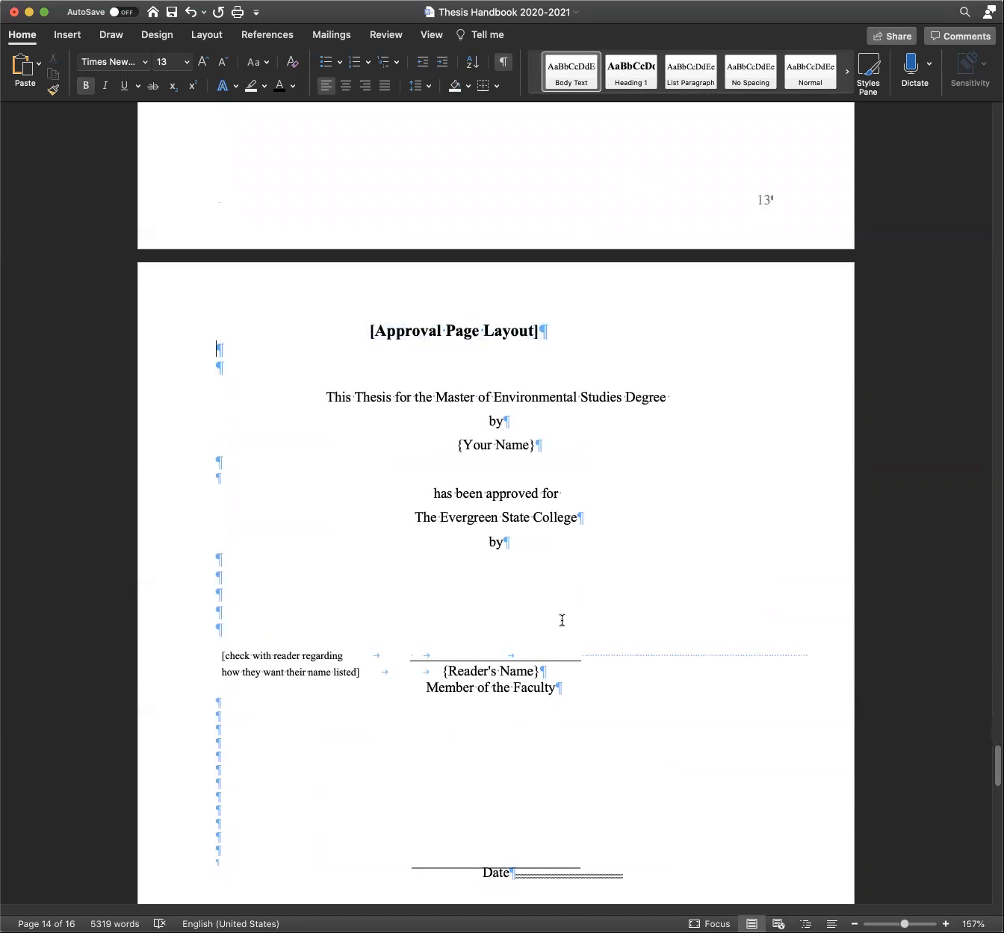
# Apply the Heading 1 style to the "[Abstract Page Layout]" title on page 15
pyautogui.scroll(-6, 560, 641)
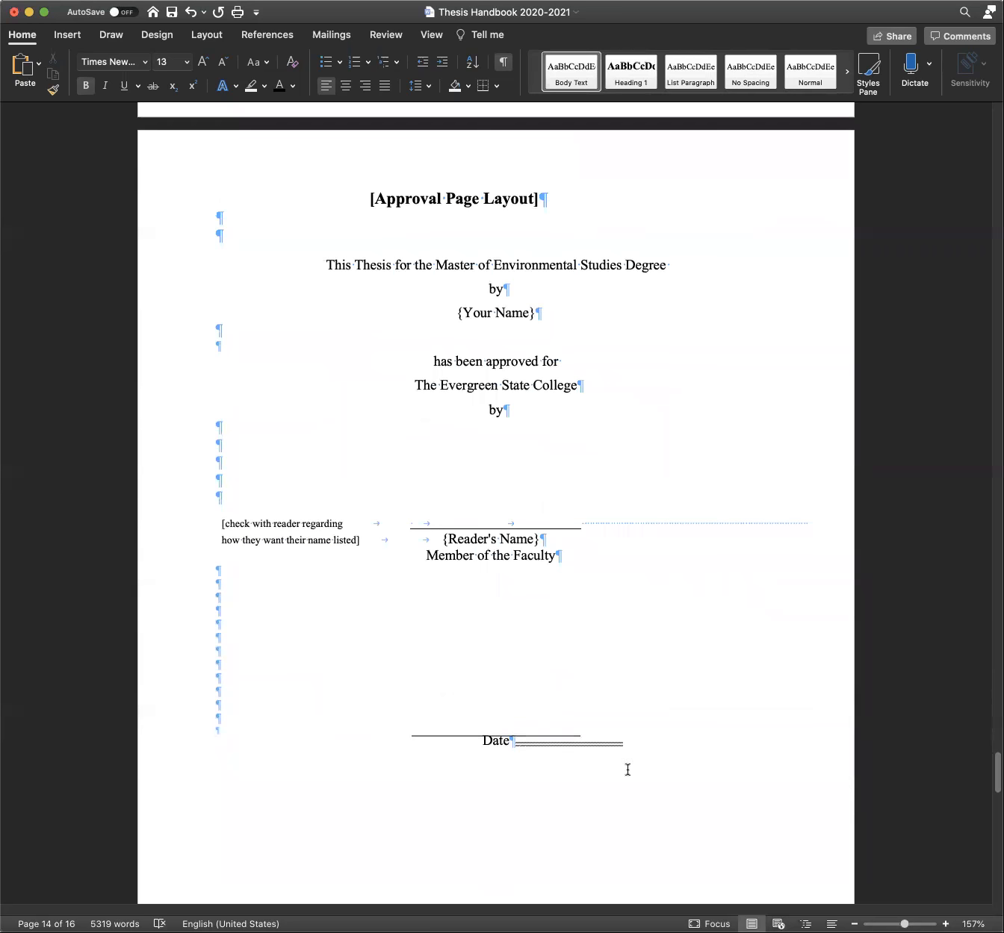
pyautogui.scroll(-1, 714, 786)
pyautogui.scroll(-2, 713, 787)
pyautogui.scroll(-8, 709, 790)
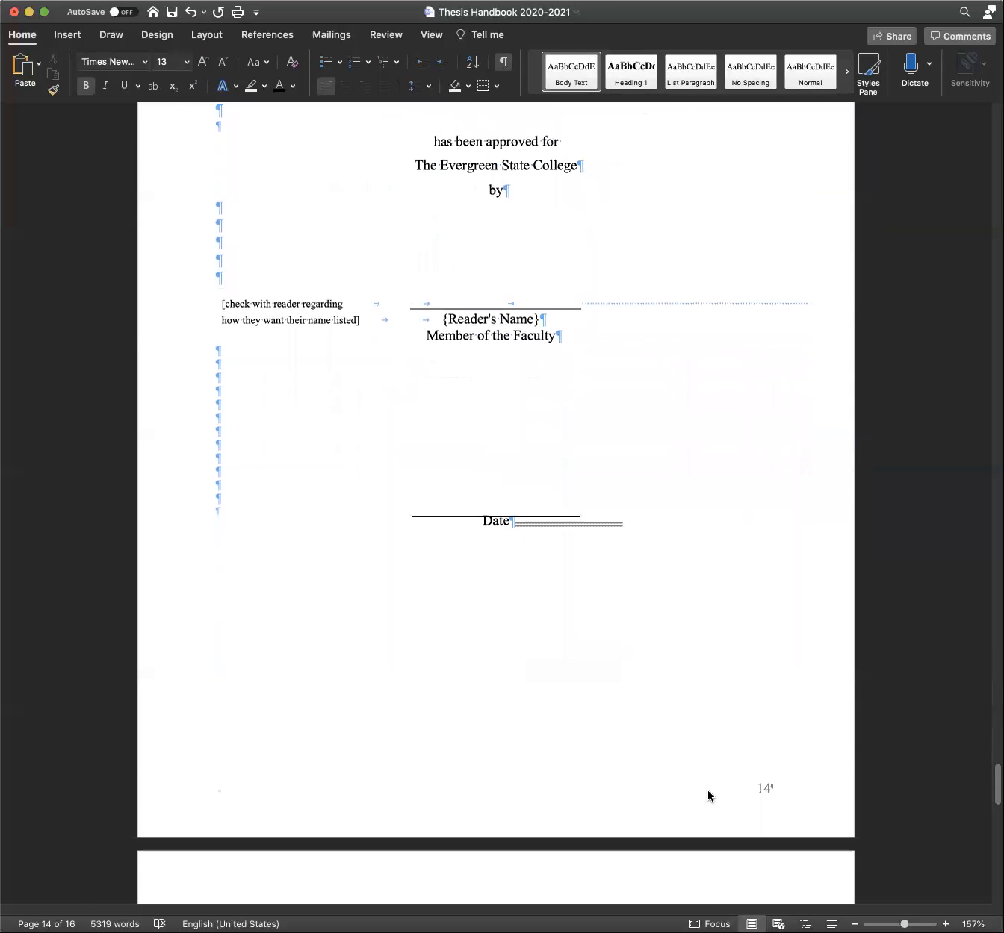
pyautogui.scroll(-7, 708, 792)
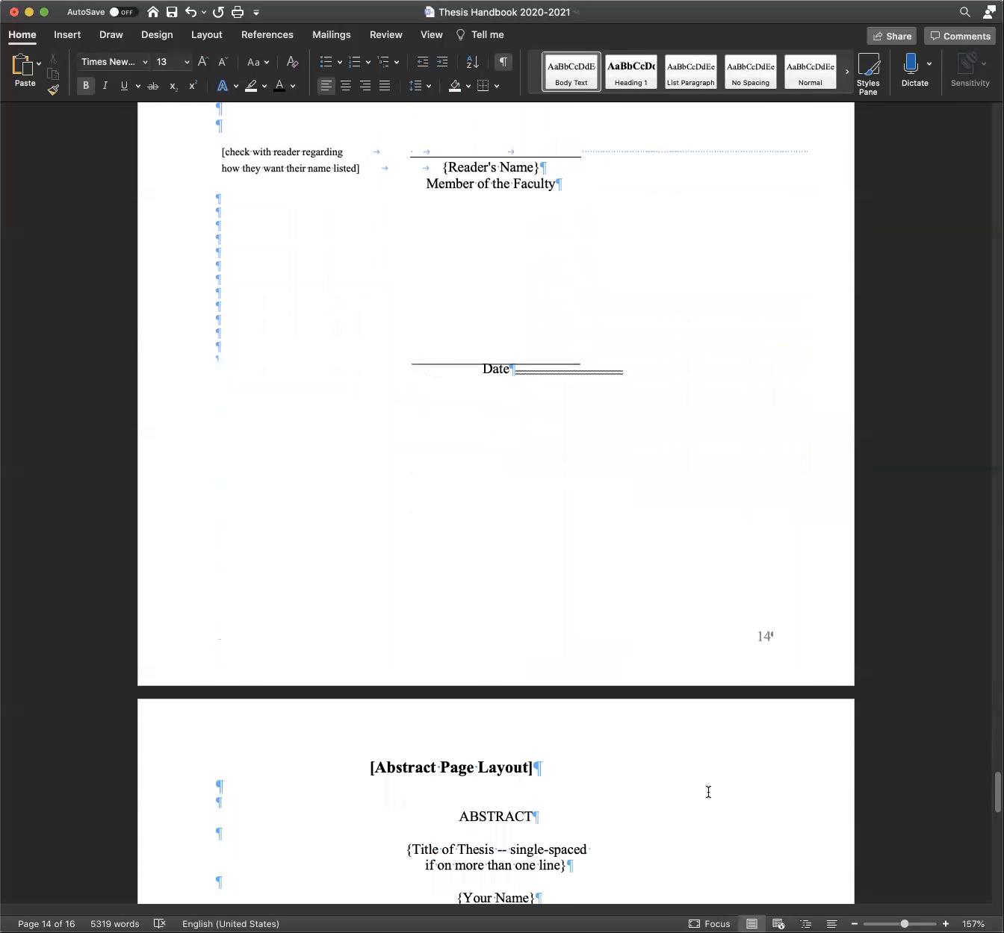
pyautogui.scroll(-8, 708, 791)
pyautogui.moveTo(569, 594); pyautogui.dragTo(348, 594)
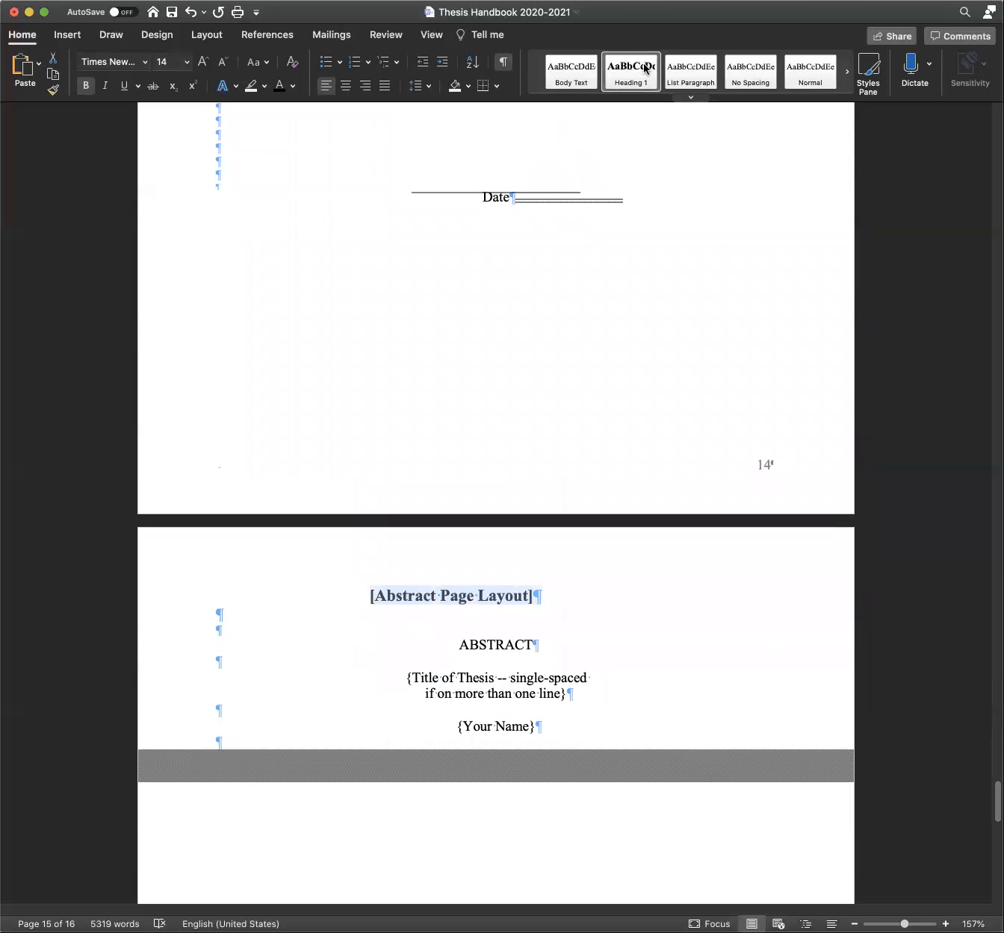
pyautogui.click(634, 573)
pyautogui.scroll(-2, 616, 671)
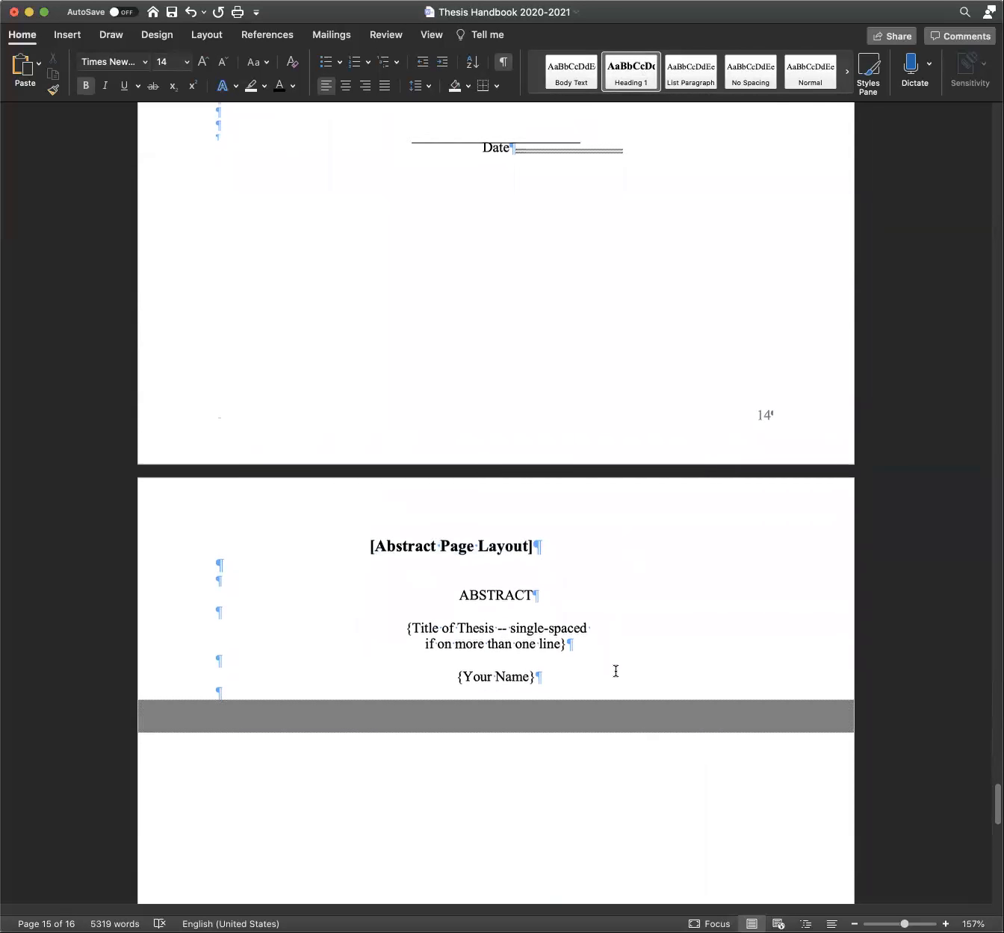
pyautogui.scroll(-2, 615, 672)
pyautogui.scroll(-3, 616, 682)
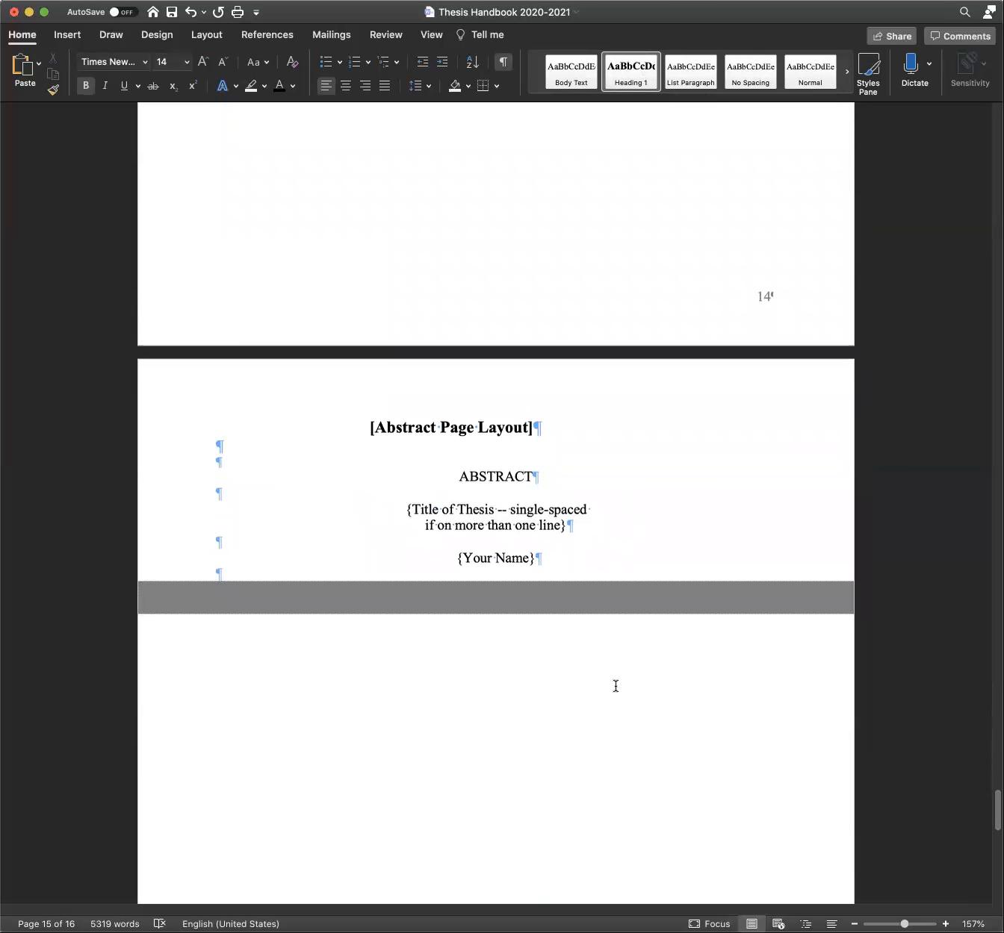
# Apply the Heading 1 style to the "[Layout of Cover on Bound Copies]" title on page 16
pyautogui.scroll(-3, 615, 686)
pyautogui.scroll(-15, 615, 687)
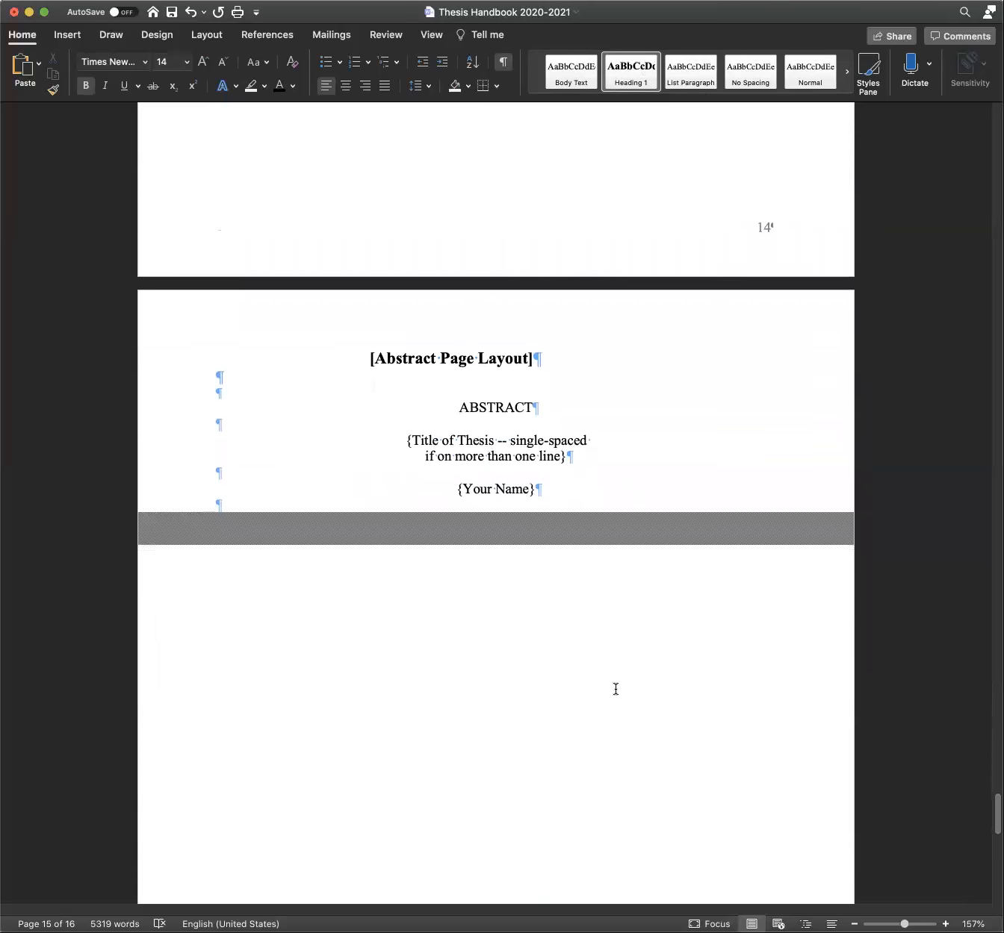
pyautogui.scroll(-10, 616, 693)
pyautogui.moveTo(623, 550); pyautogui.dragTo(317, 544)
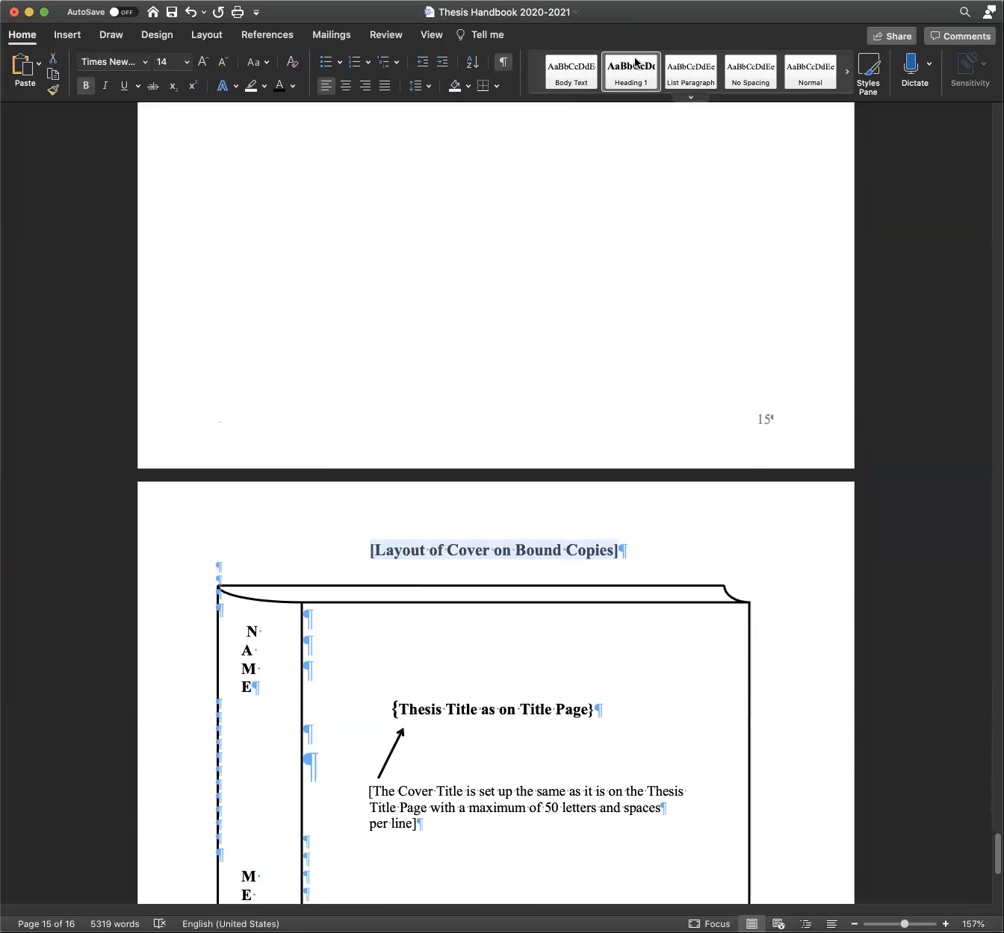
pyautogui.click(684, 545)
# Look over the bound-cover layout on page 16 and pages 1 to 3 for subheadings still lacking a heading style
pyautogui.scroll(-8, 665, 648)
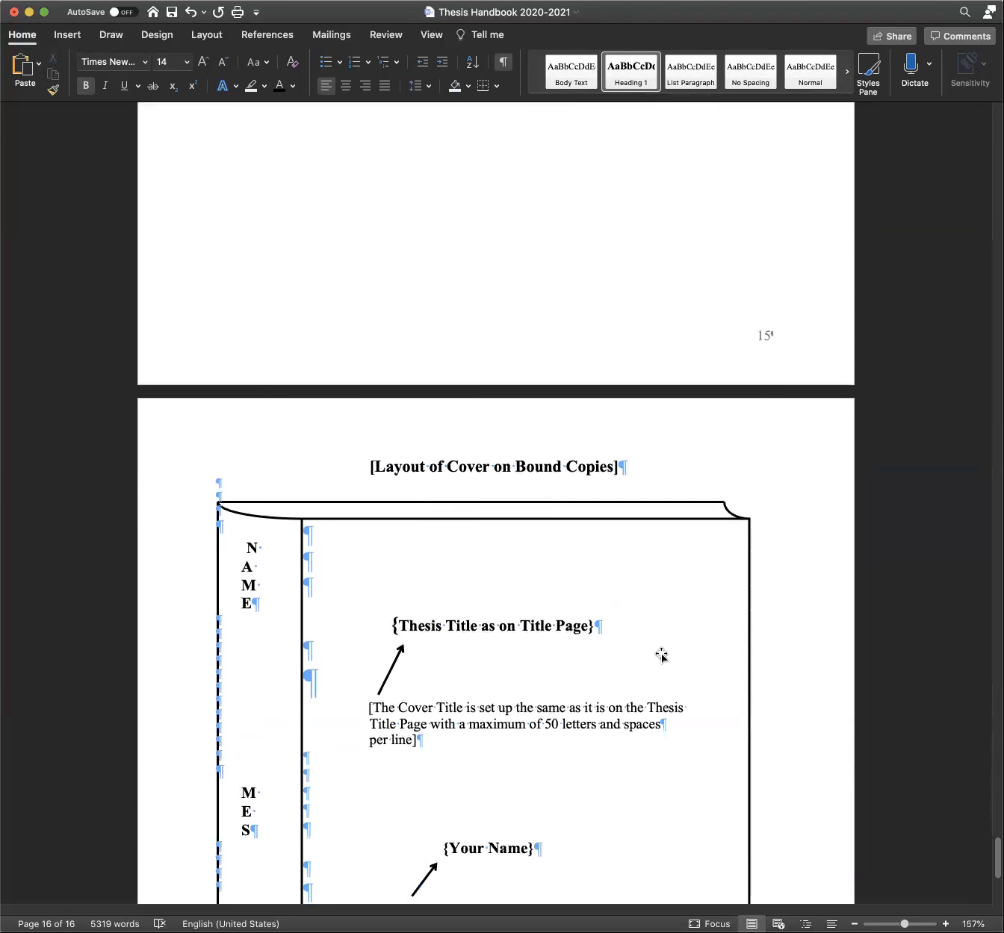
pyautogui.scroll(-2, 661, 656)
pyautogui.scroll(-8, 661, 655)
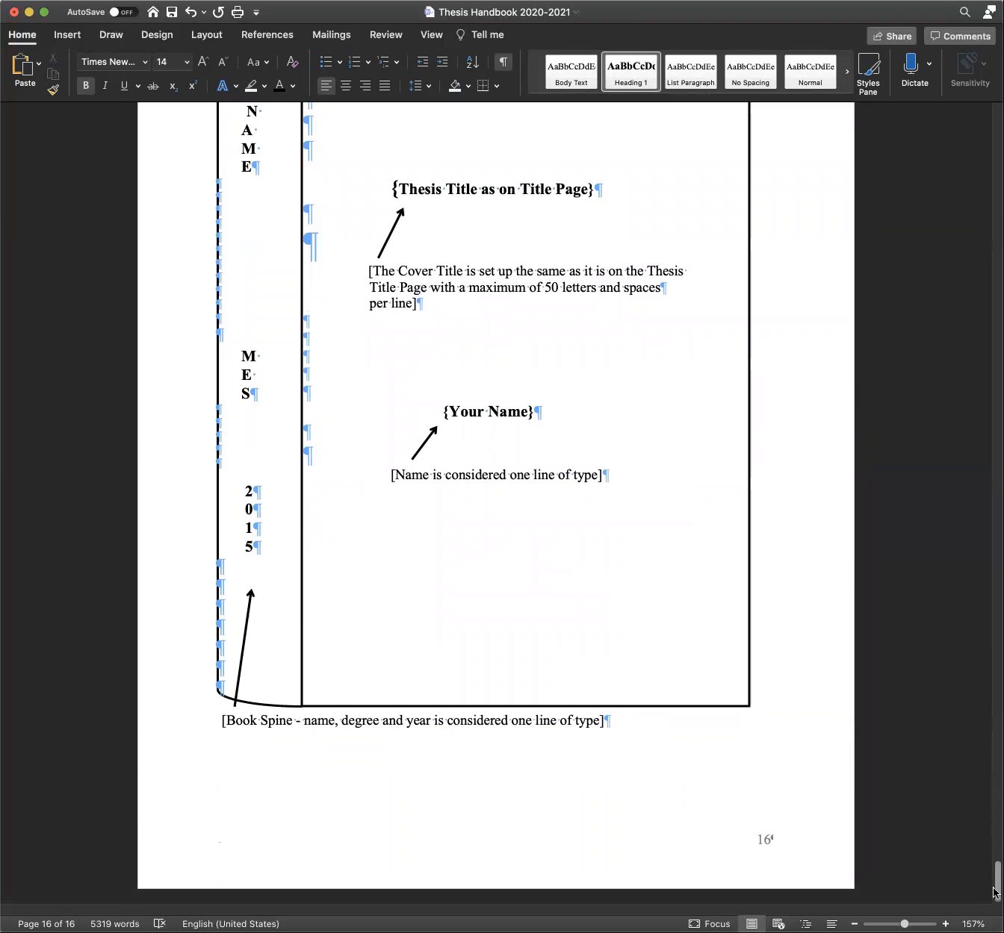
pyautogui.moveTo(993, 892); pyautogui.dragTo(941, 164)
pyautogui.scroll(13, 940, 158)
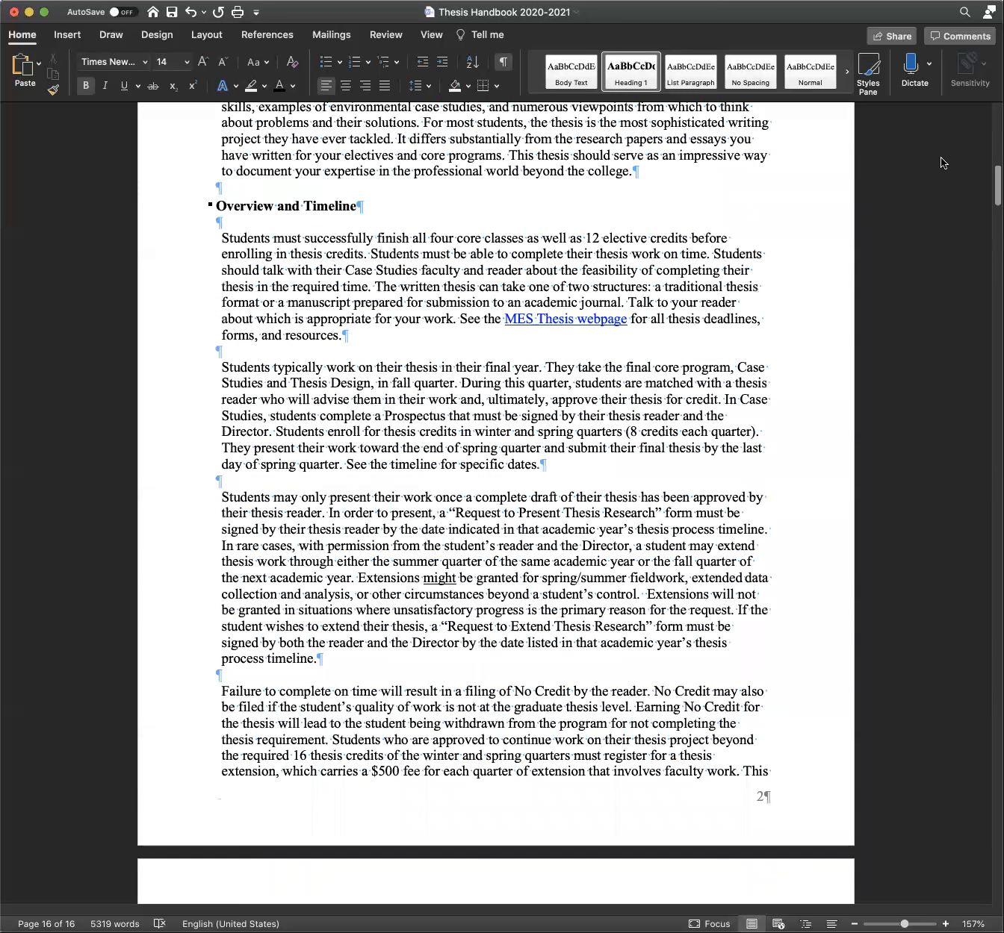
pyautogui.scroll(15, 940, 162)
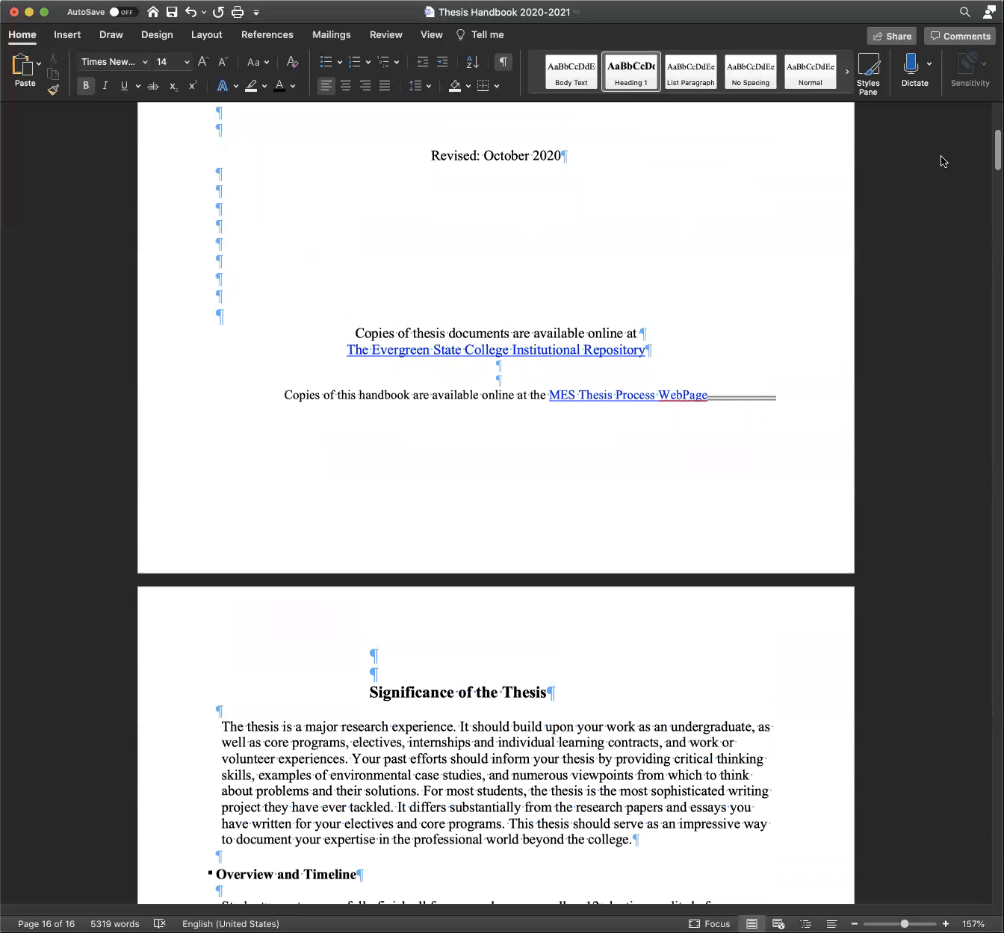
pyautogui.scroll(1, 941, 159)
pyautogui.scroll(3, 940, 159)
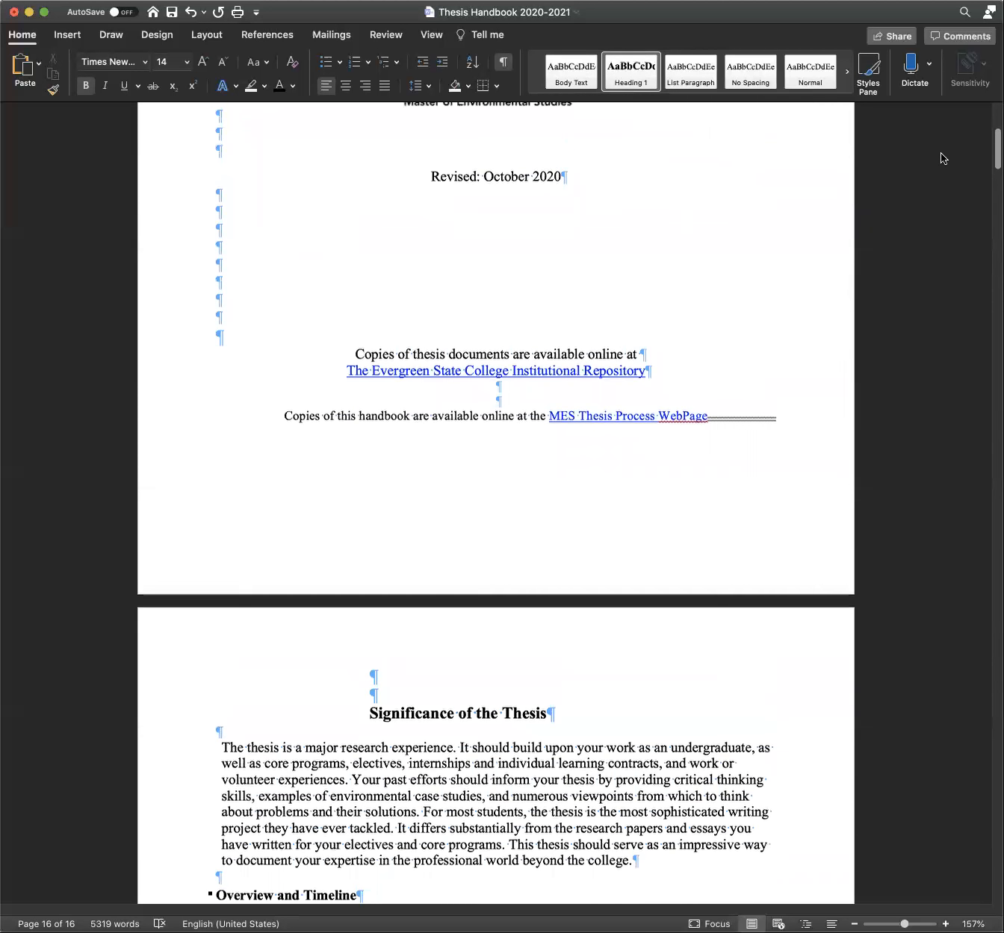
pyautogui.scroll(-4, 938, 157)
pyautogui.scroll(-2, 931, 178)
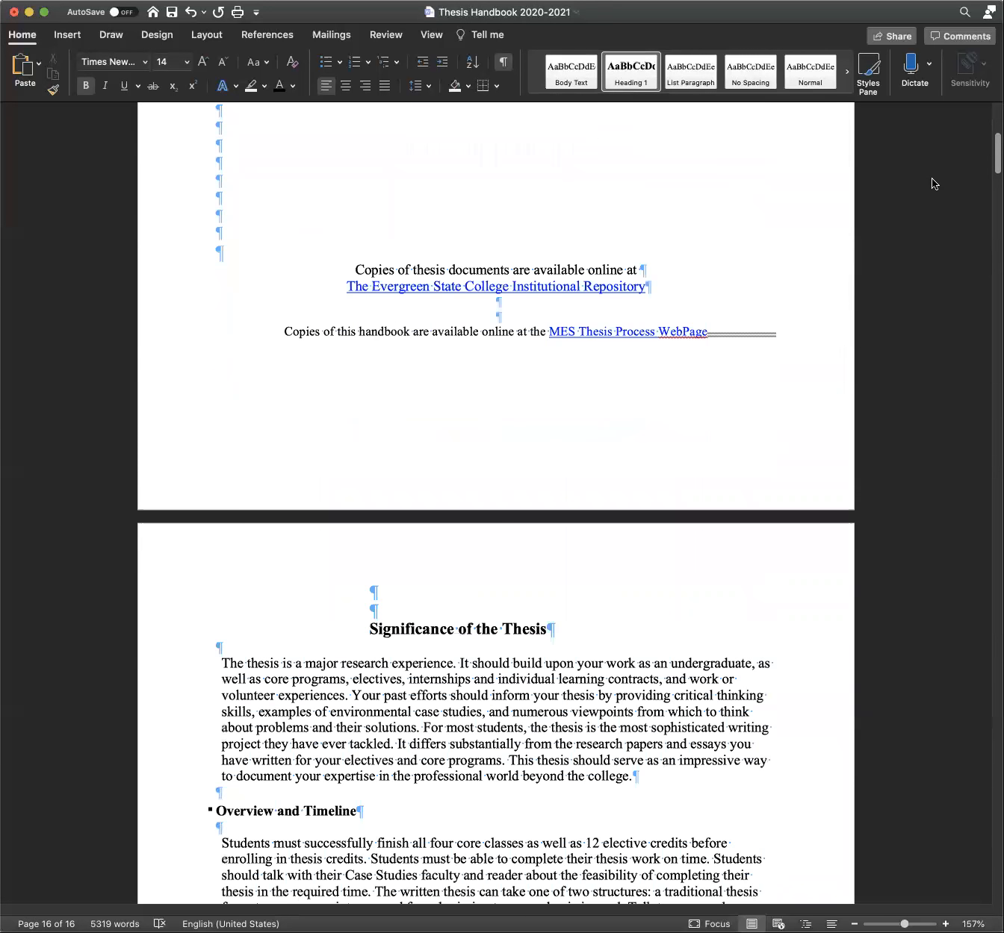
pyautogui.scroll(-7, 824, 552)
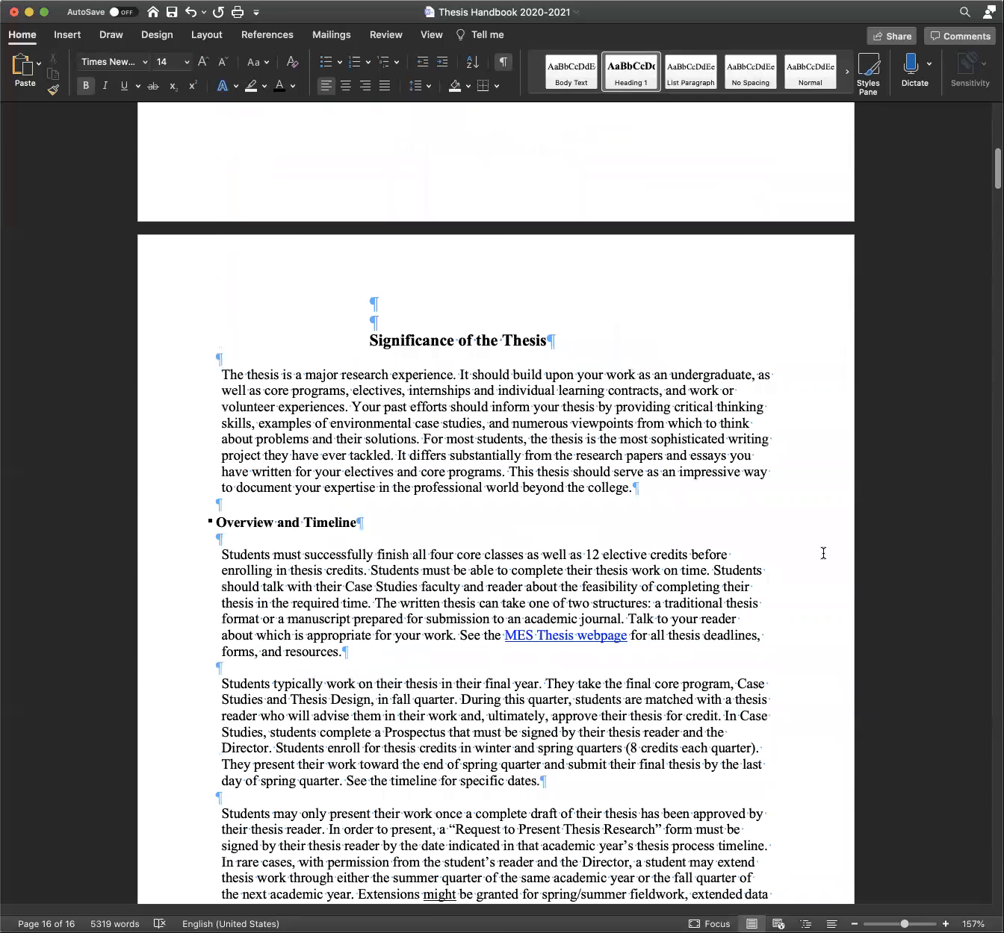
pyautogui.scroll(-2, 823, 552)
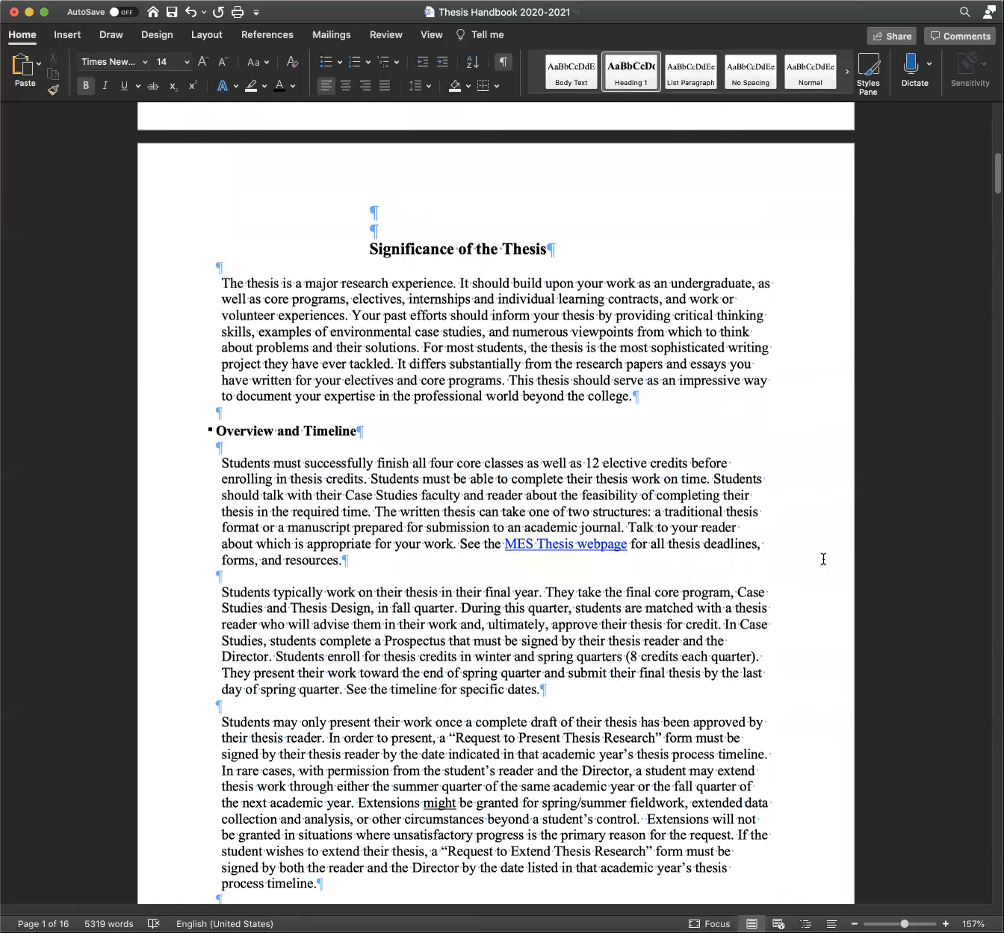
pyautogui.scroll(-6, 823, 558)
pyautogui.scroll(-7, 290, 611)
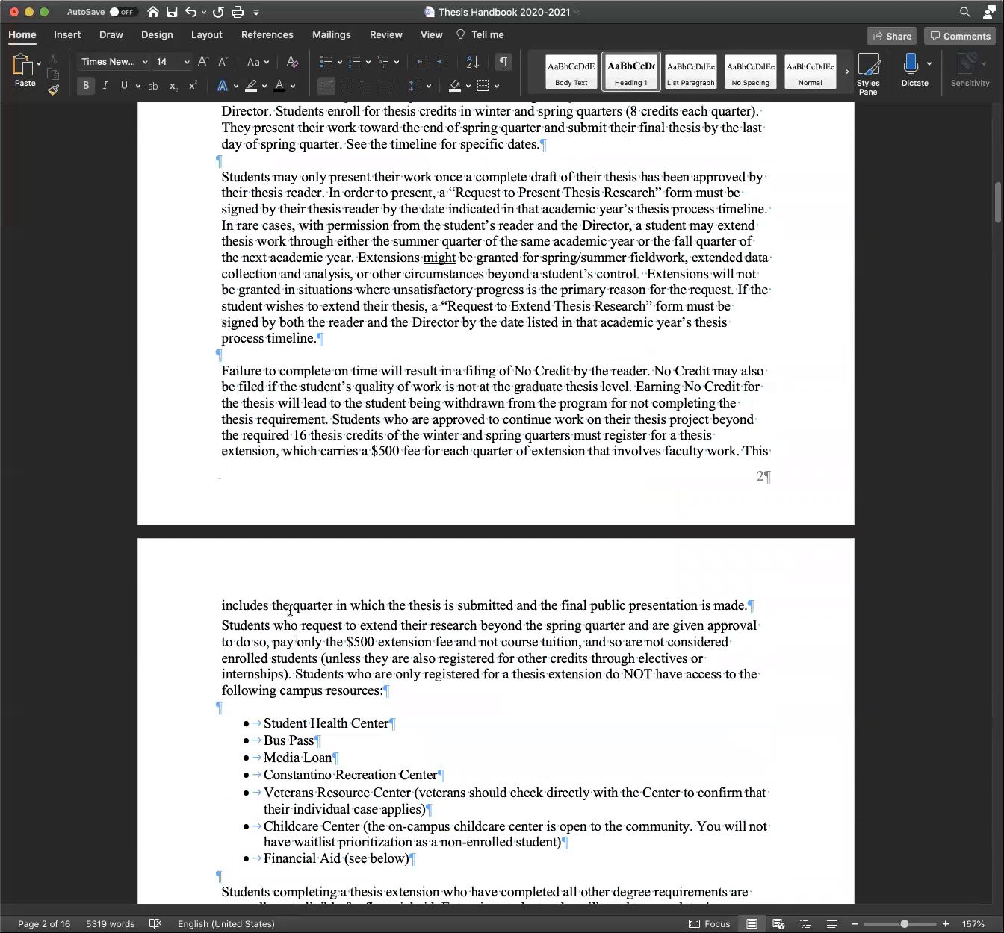
pyautogui.scroll(-9, 300, 645)
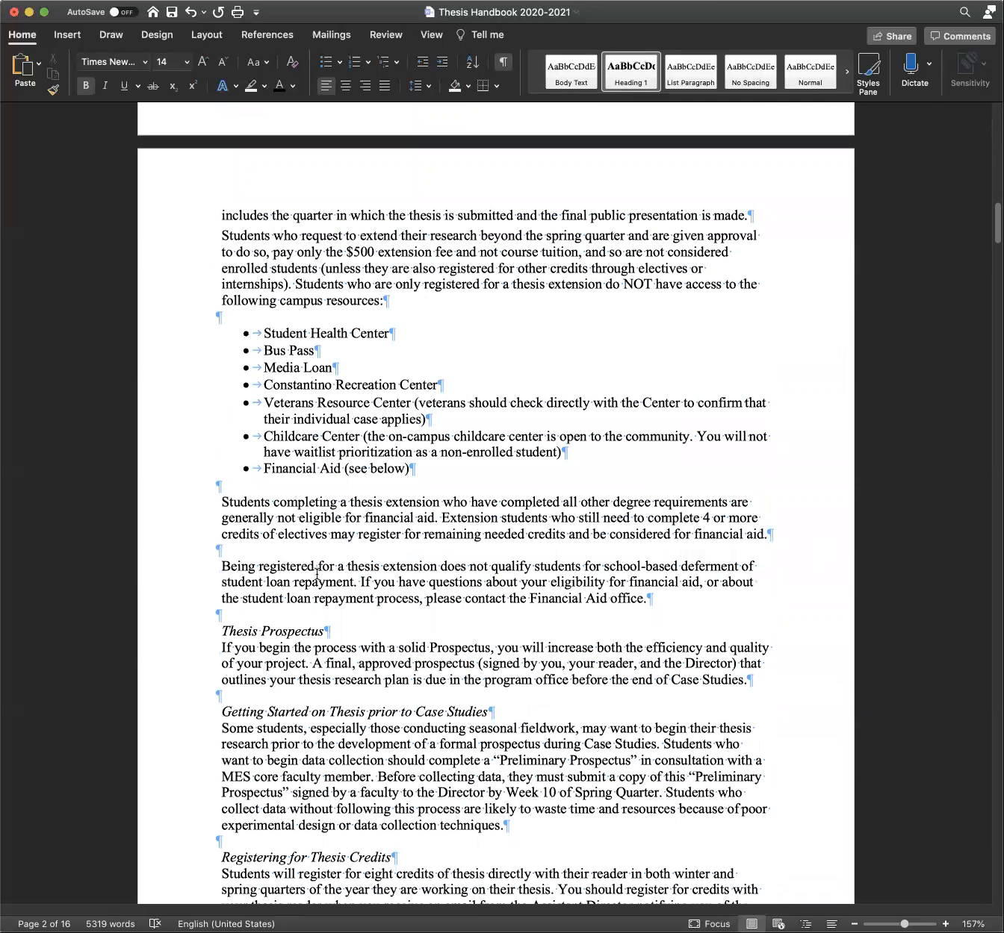
pyautogui.scroll(-1, 319, 471)
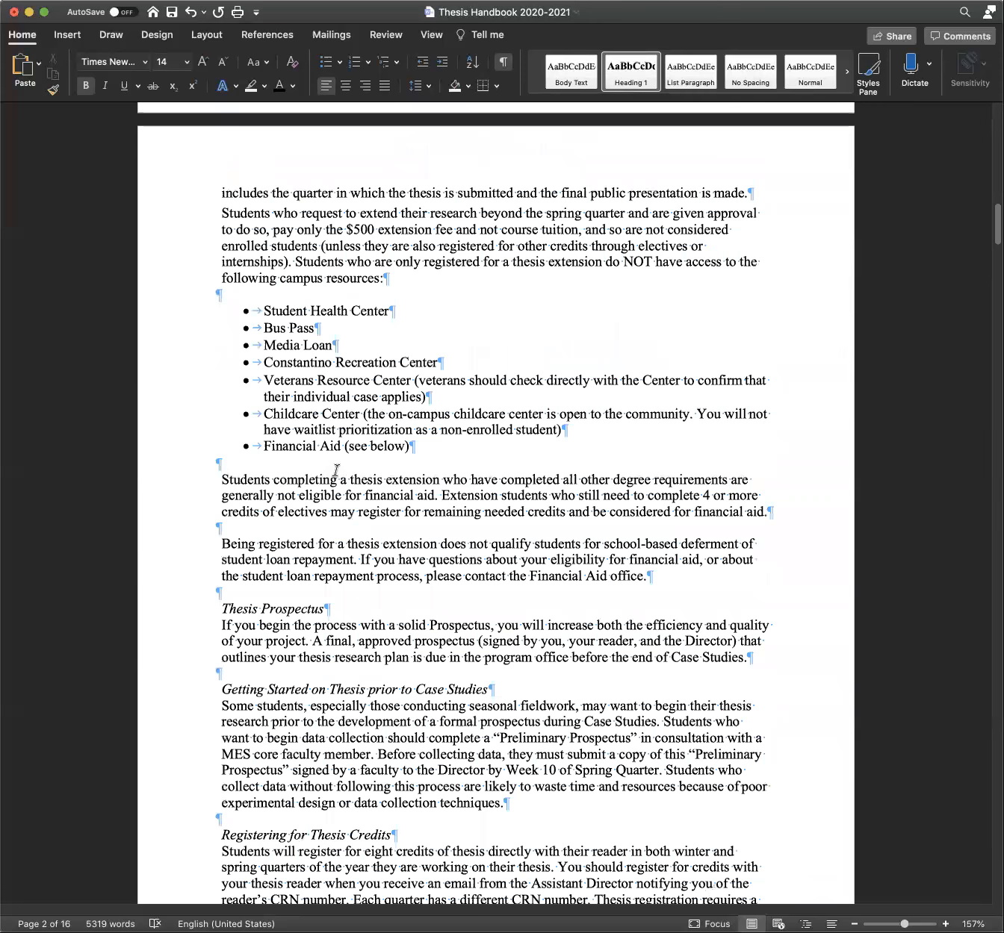
# Apply the Heading 2 style to the "Thesis Prospectus" and "Getting Started on Thesis prior to Case Studies" subheadings on page 3
pyautogui.scroll(-3, 227, 482)
pyautogui.tripleClick(226, 473)
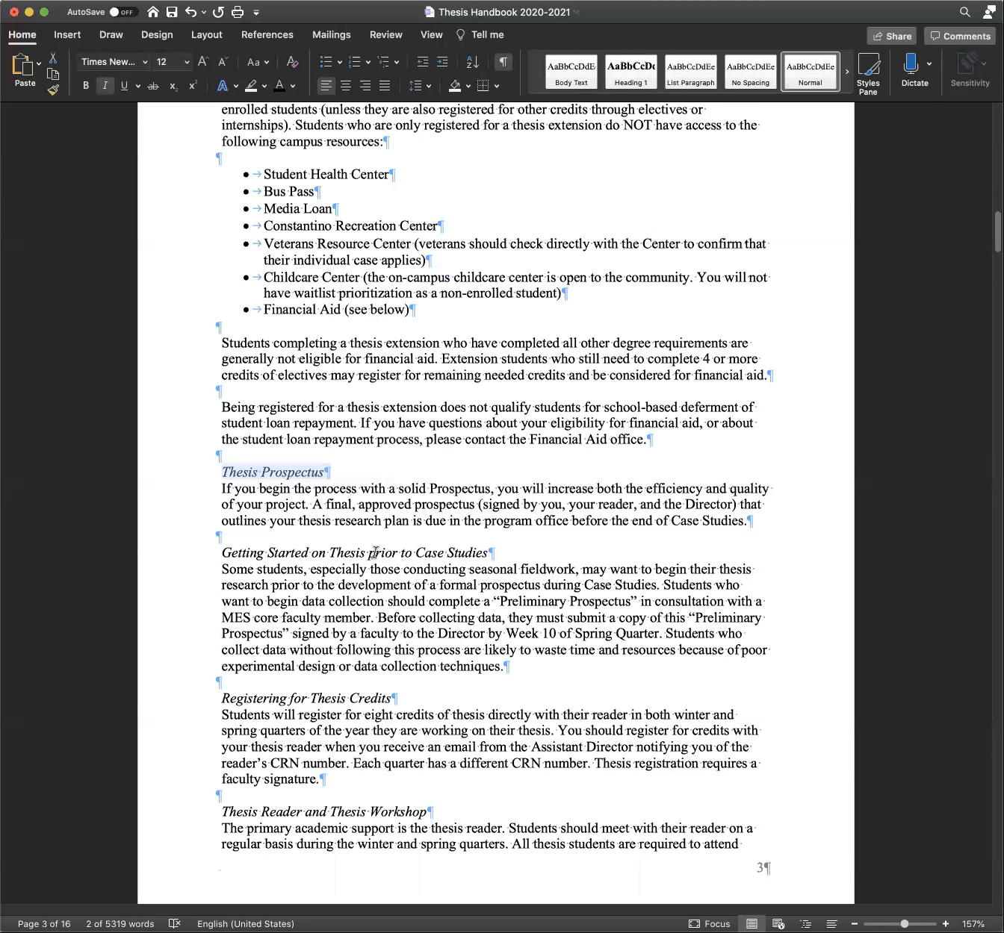
pyautogui.click(848, 74)
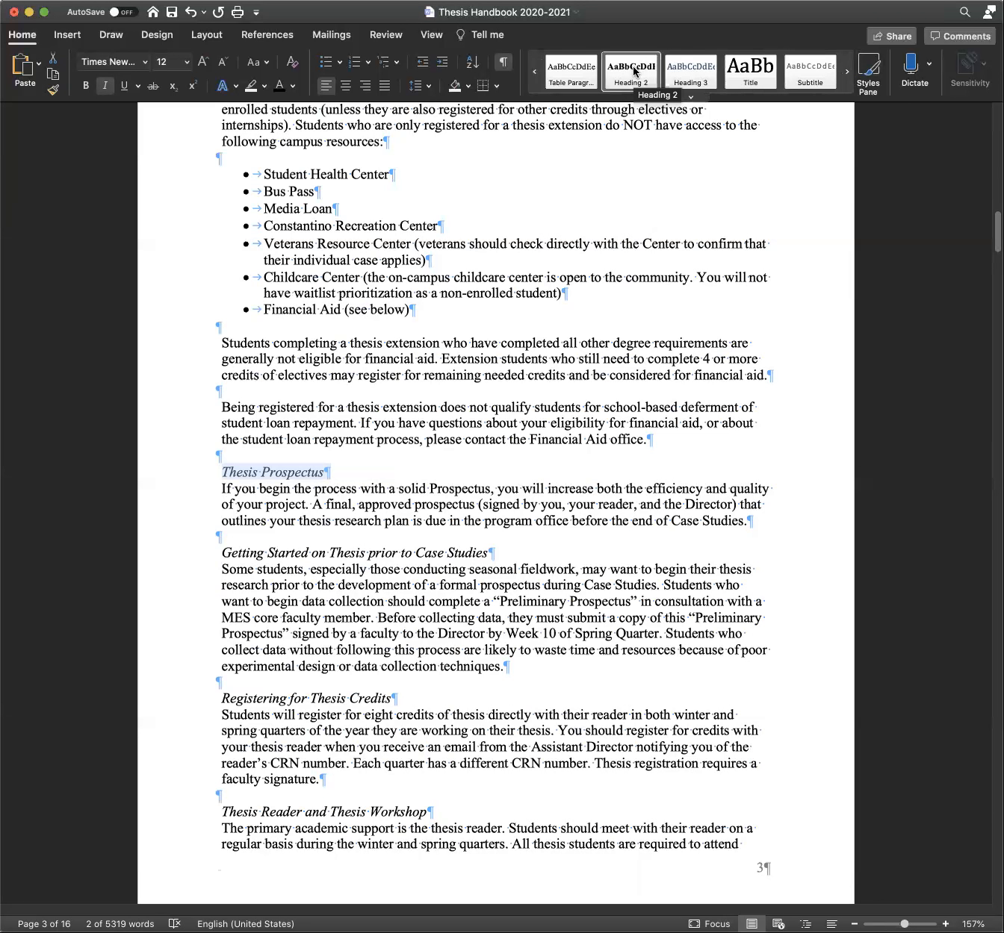
pyautogui.click(631, 75)
pyautogui.moveTo(509, 552); pyautogui.dragTo(218, 555)
pyautogui.click(636, 68)
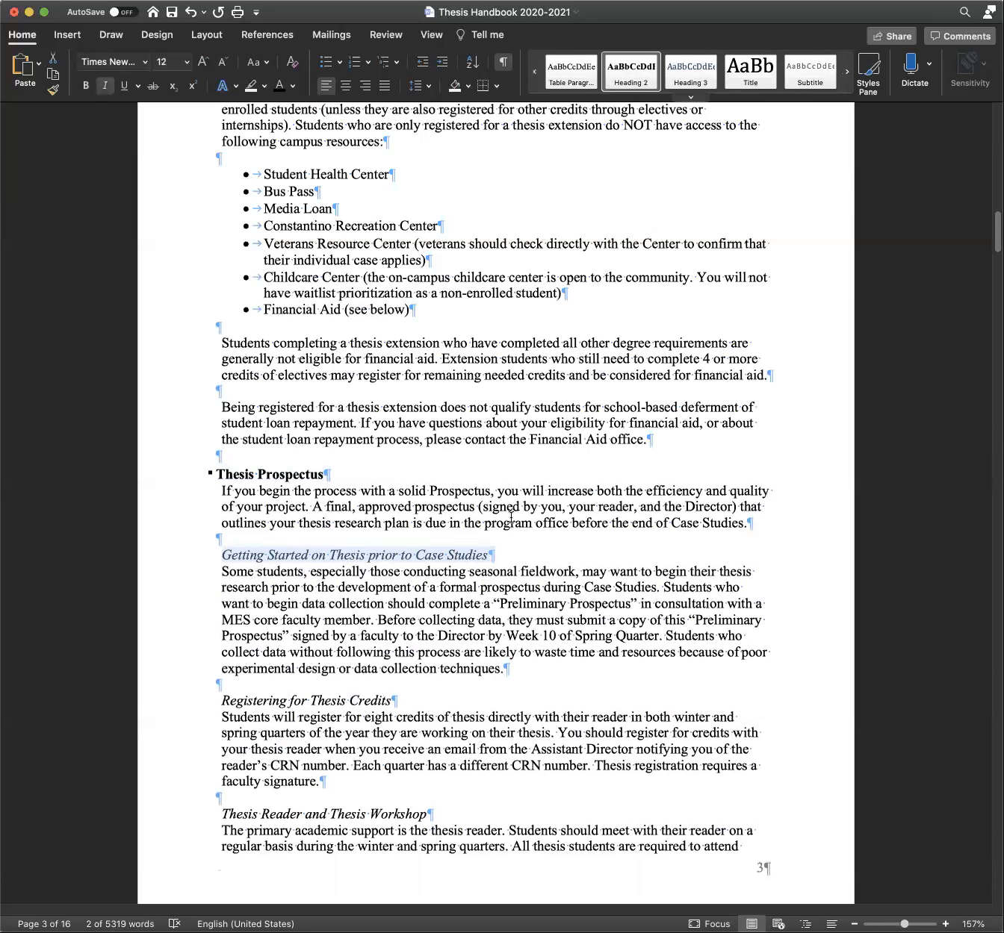
# Apply the Heading 2 style to the "Registering for Thesis Credits" and "Thesis Reader and Thesis Workshop" subheadings on page 3
pyautogui.moveTo(411, 698); pyautogui.dragTo(221, 699)
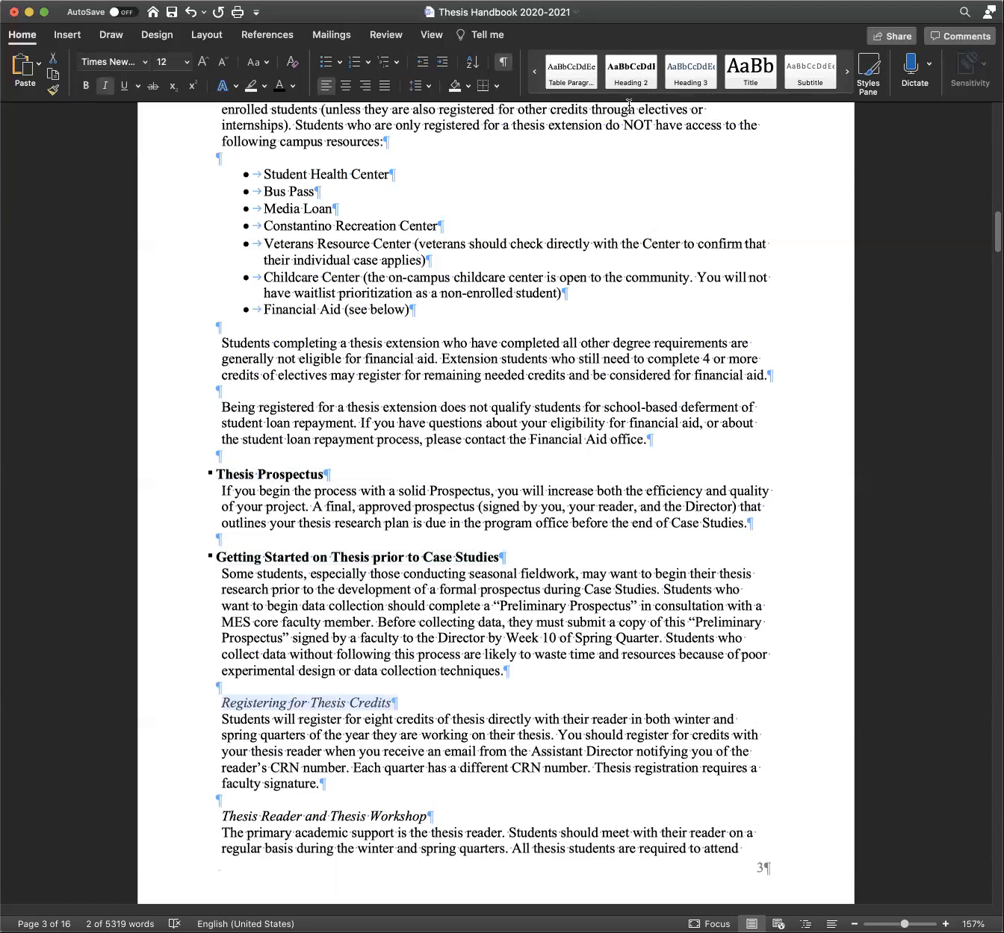
pyautogui.click(632, 72)
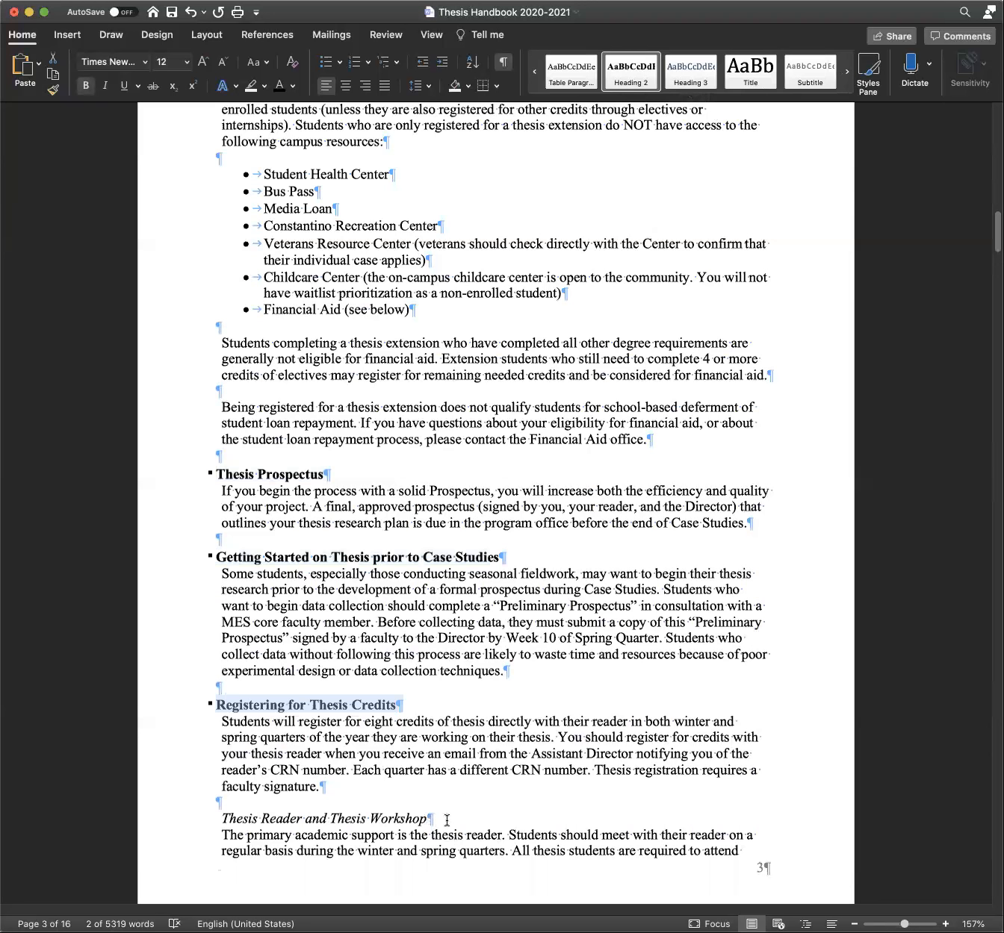
pyautogui.click(188, 814)
pyautogui.click(632, 71)
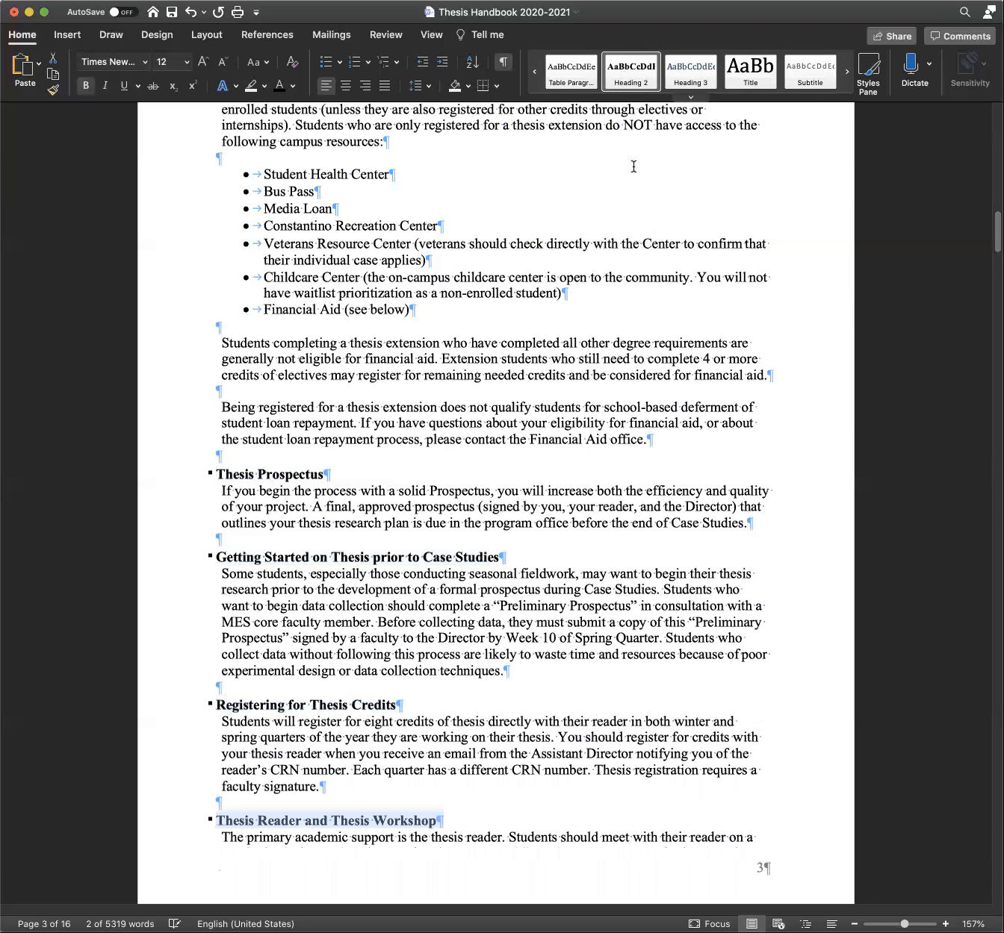
pyautogui.click(565, 784)
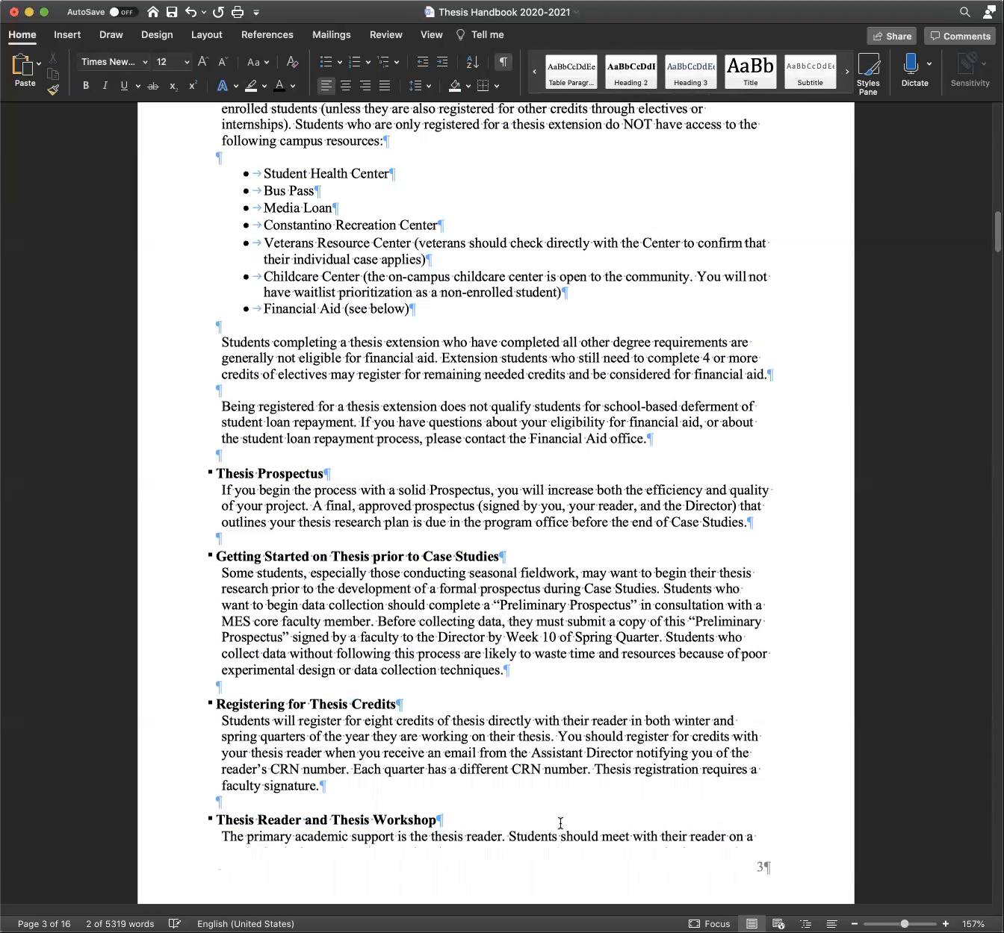
# Apply the Heading 2 style to the "Funding Your Thesis" subheading on page 4
pyautogui.scroll(-1, 560, 824)
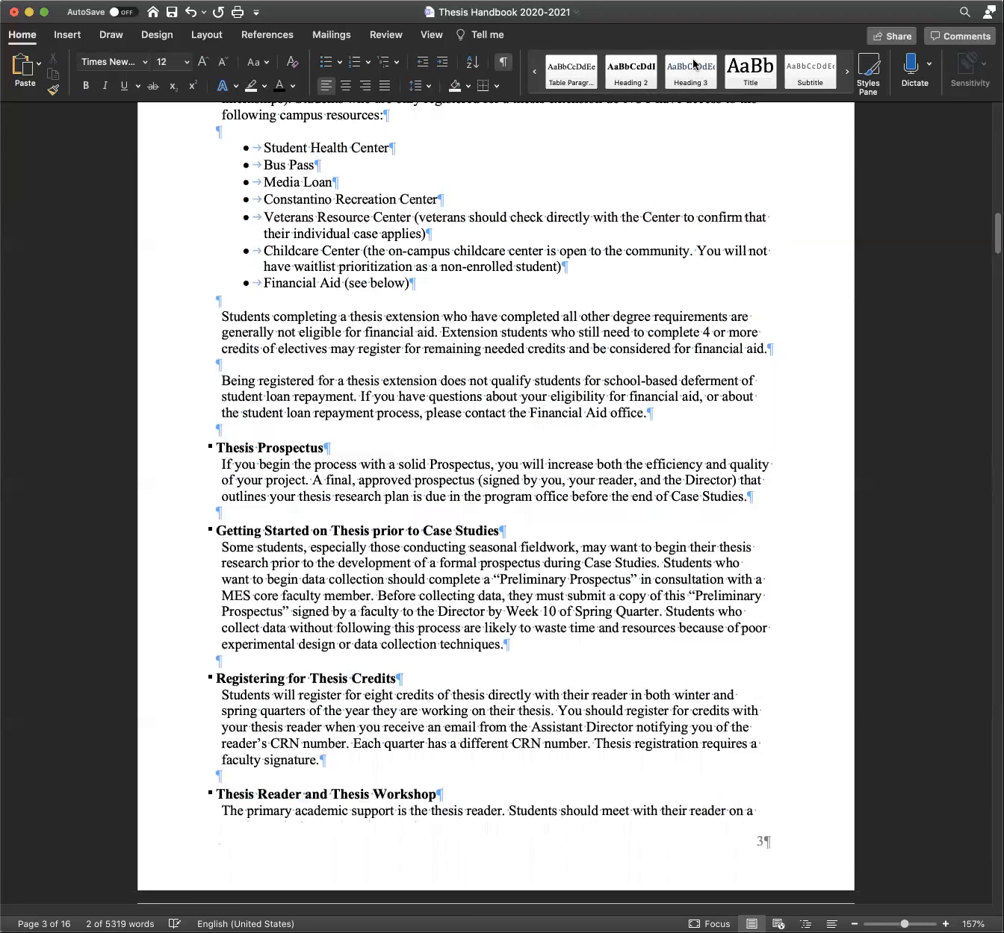
pyautogui.scroll(-8, 579, 567)
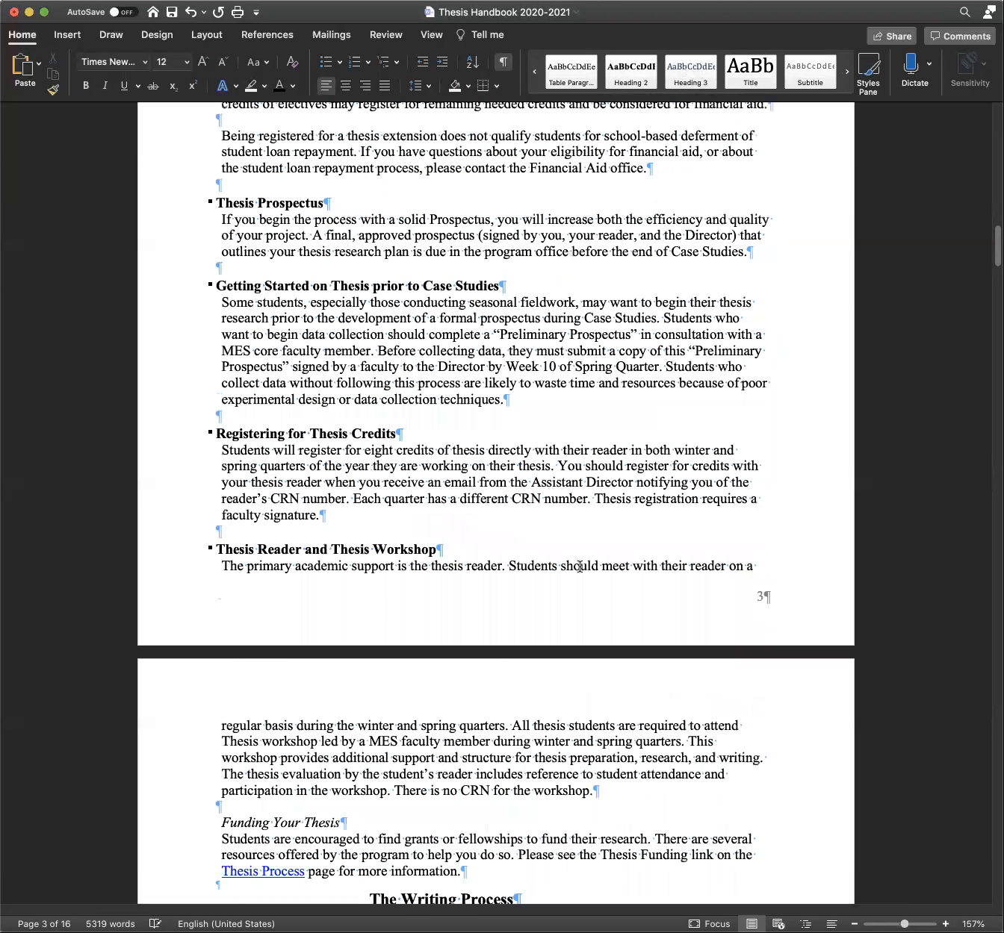
pyautogui.scroll(-6, 182, 641)
pyautogui.click(181, 645)
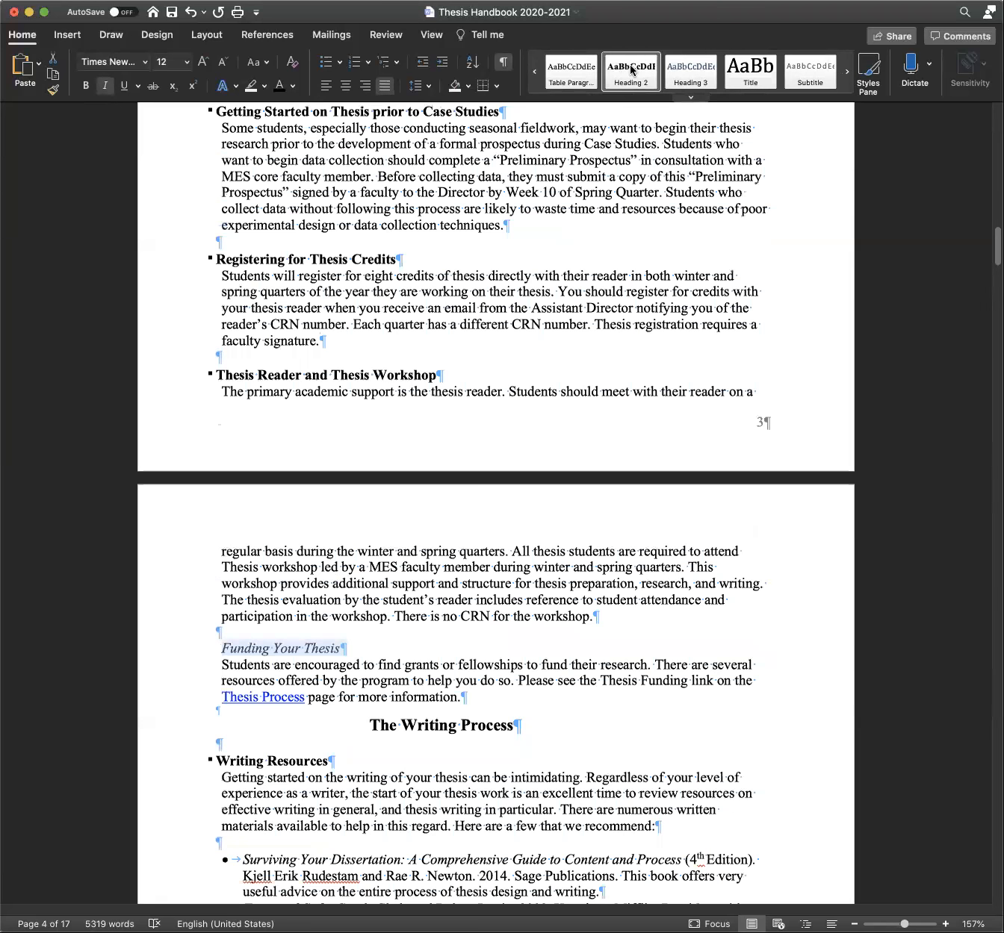
pyautogui.click(632, 69)
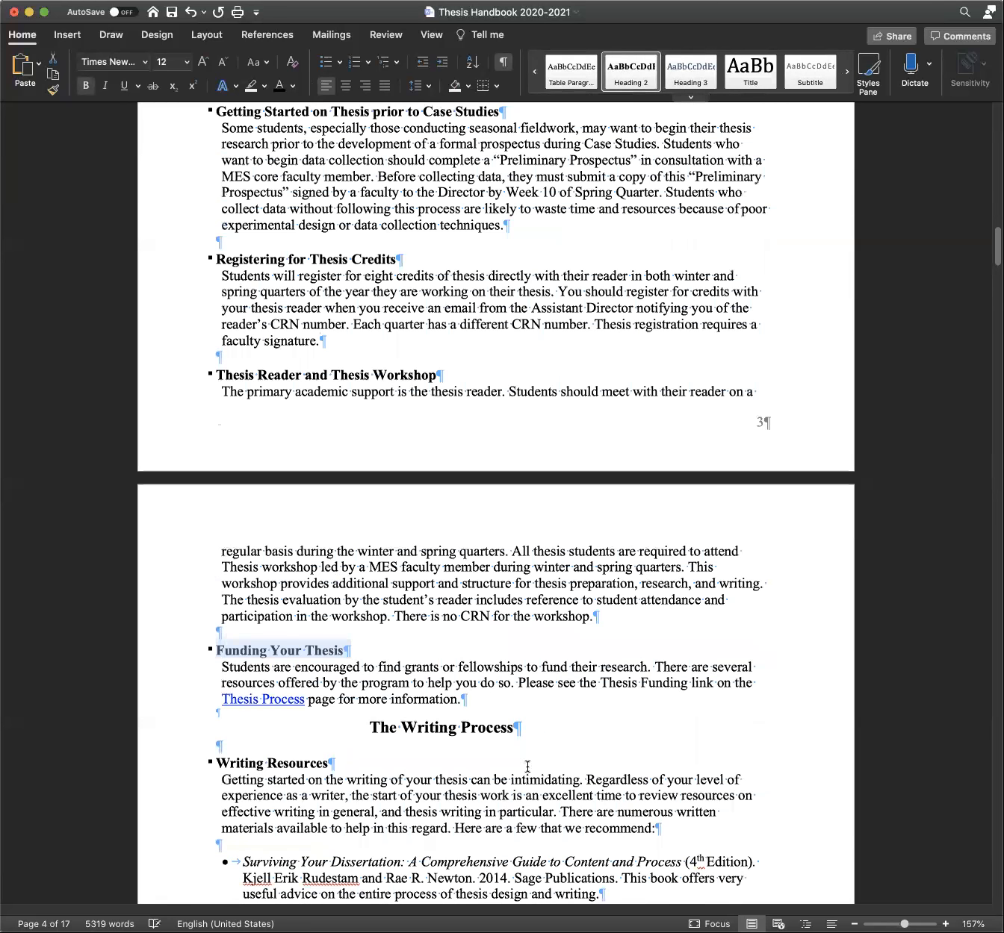
pyautogui.click(550, 666)
# Place the insertion point on the first empty line above the "Significance of the Thesis" title on page 2
pyautogui.scroll(2, 533, 698)
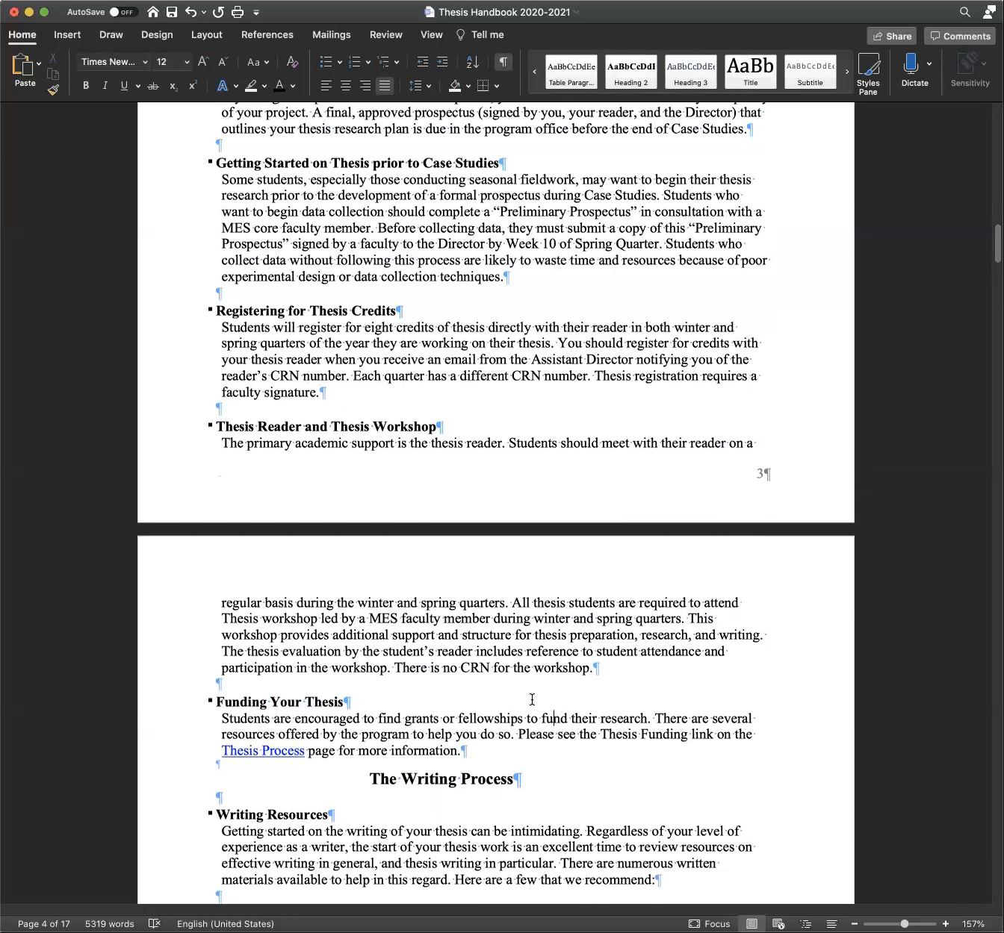
pyautogui.scroll(3, 512, 708)
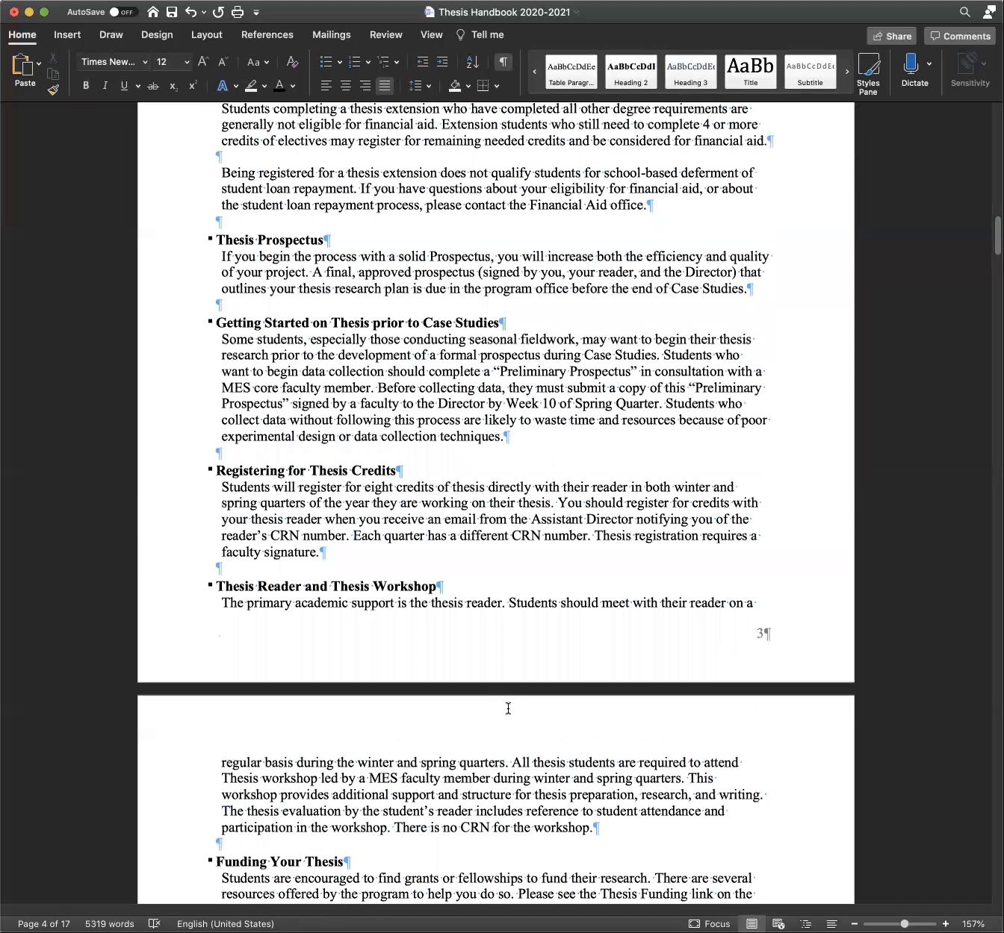
pyautogui.scroll(5, 502, 706)
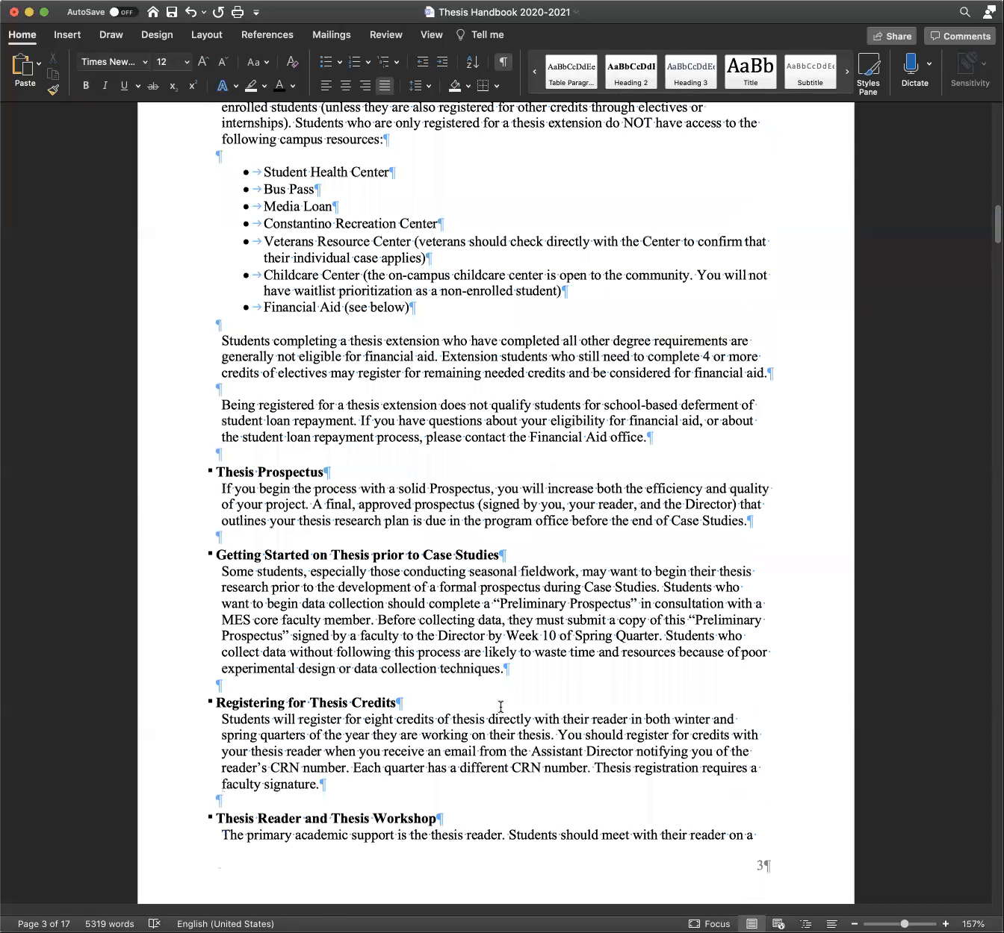
pyautogui.scroll(7, 498, 707)
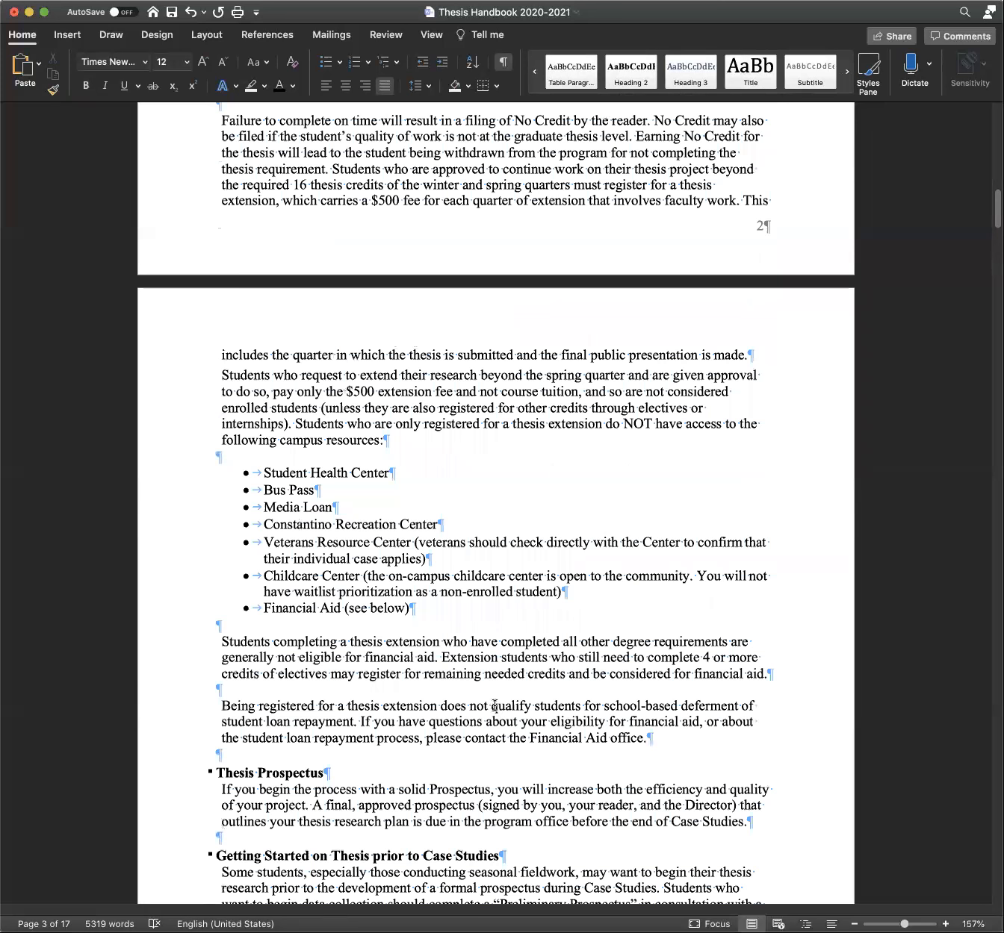
pyautogui.scroll(8, 494, 705)
pyautogui.scroll(8, 403, 298)
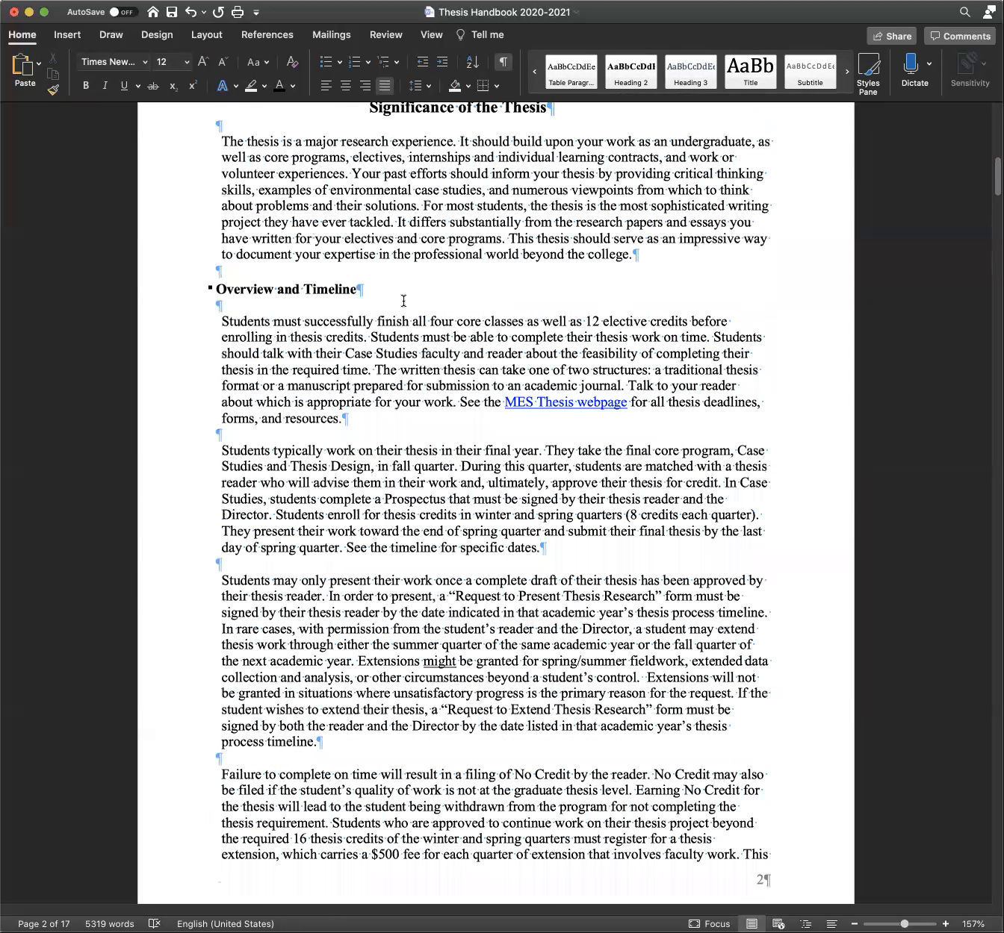
pyautogui.scroll(6, 403, 298)
pyautogui.click(402, 298)
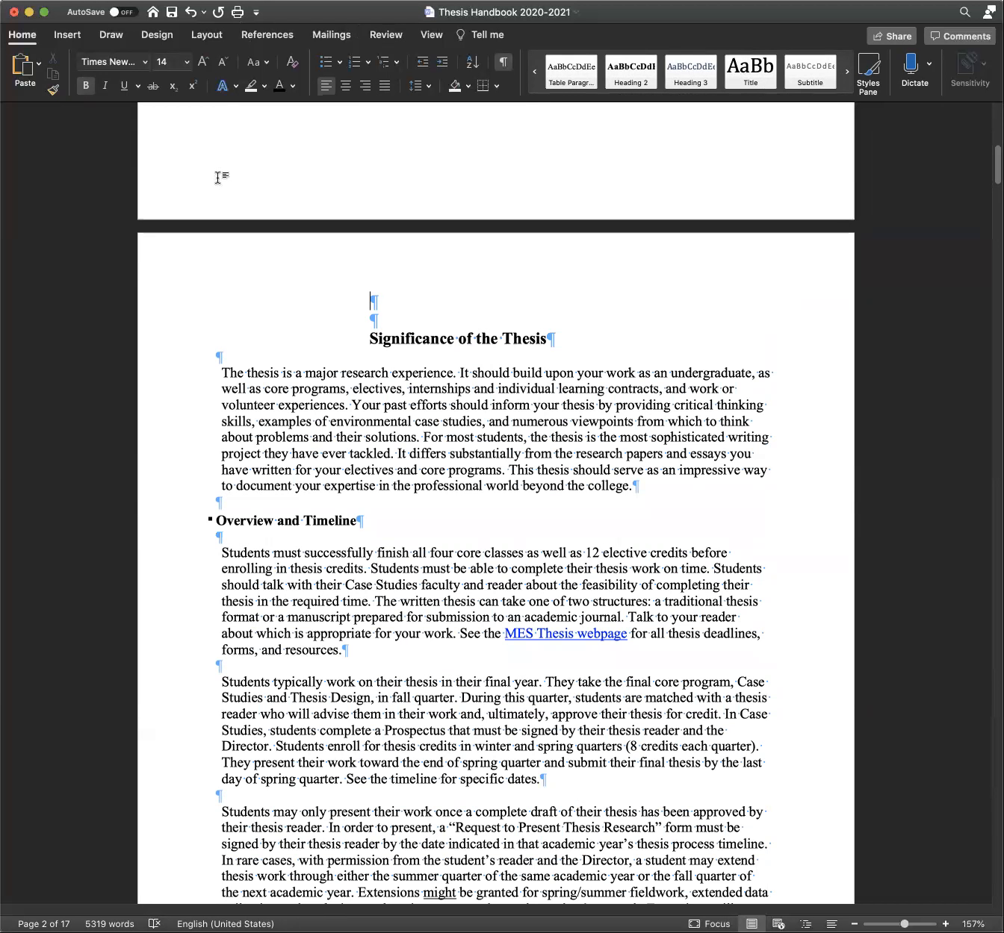
# Open the settings for a custom table of contents at the empty line above "Significance of the Thesis"
pyautogui.click(282, 37)
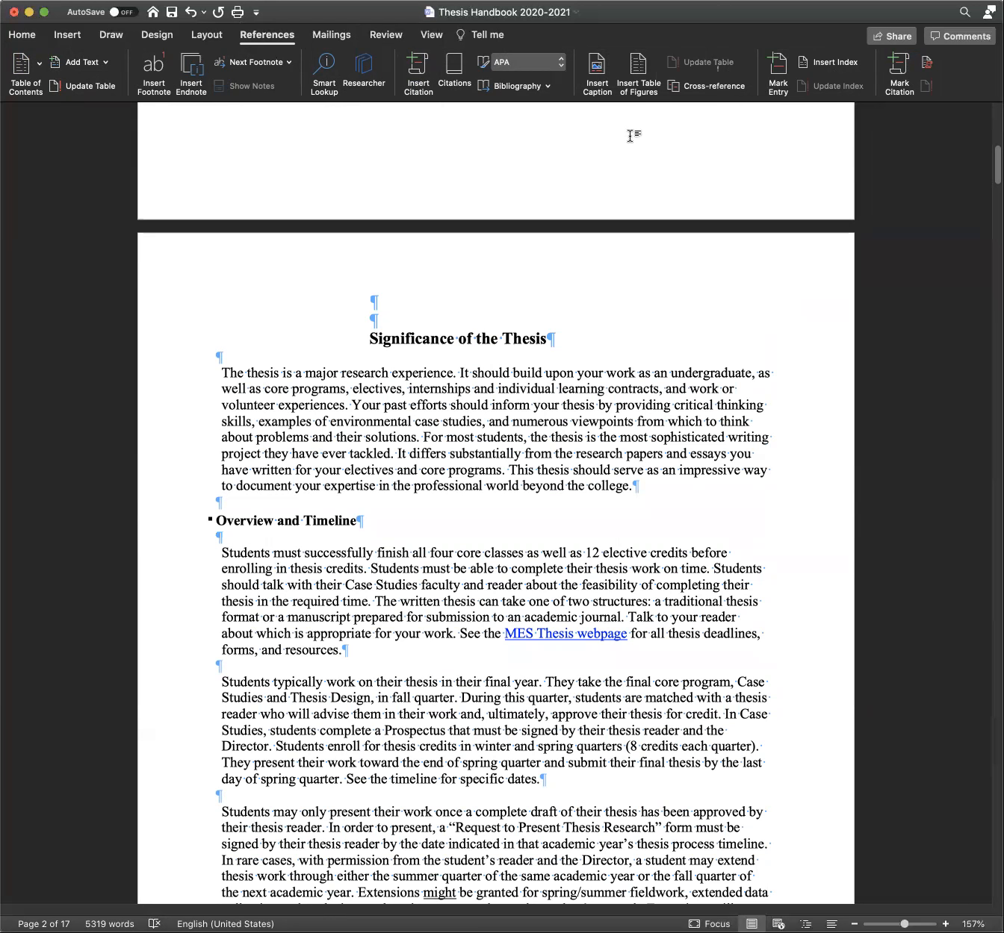
pyautogui.click(39, 71)
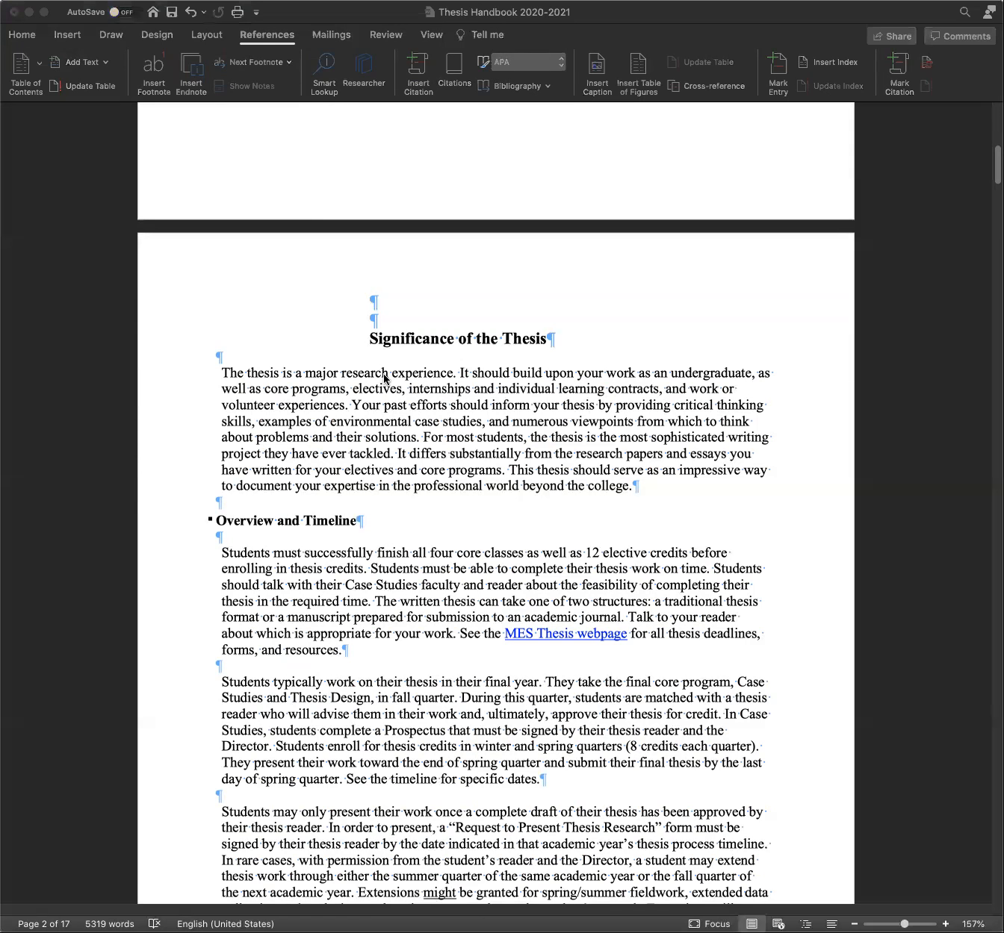
pyautogui.click(429, 460)
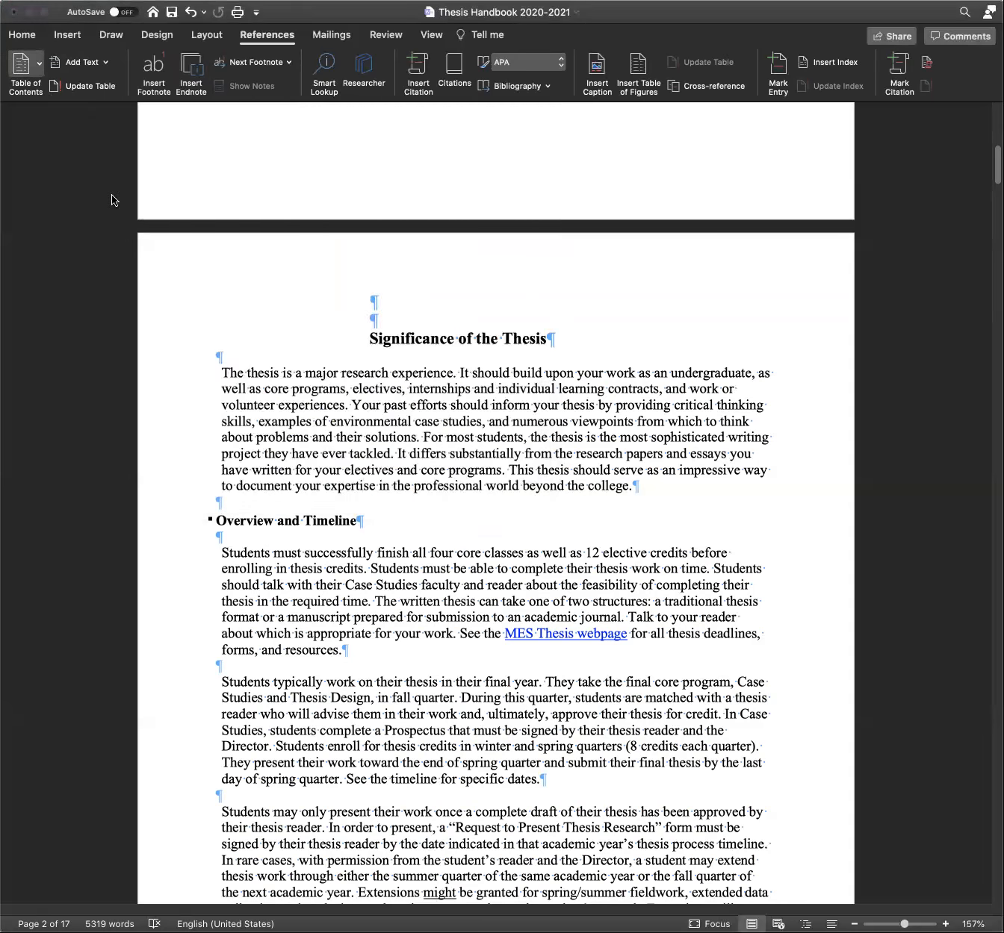
pyautogui.click(189, 481)
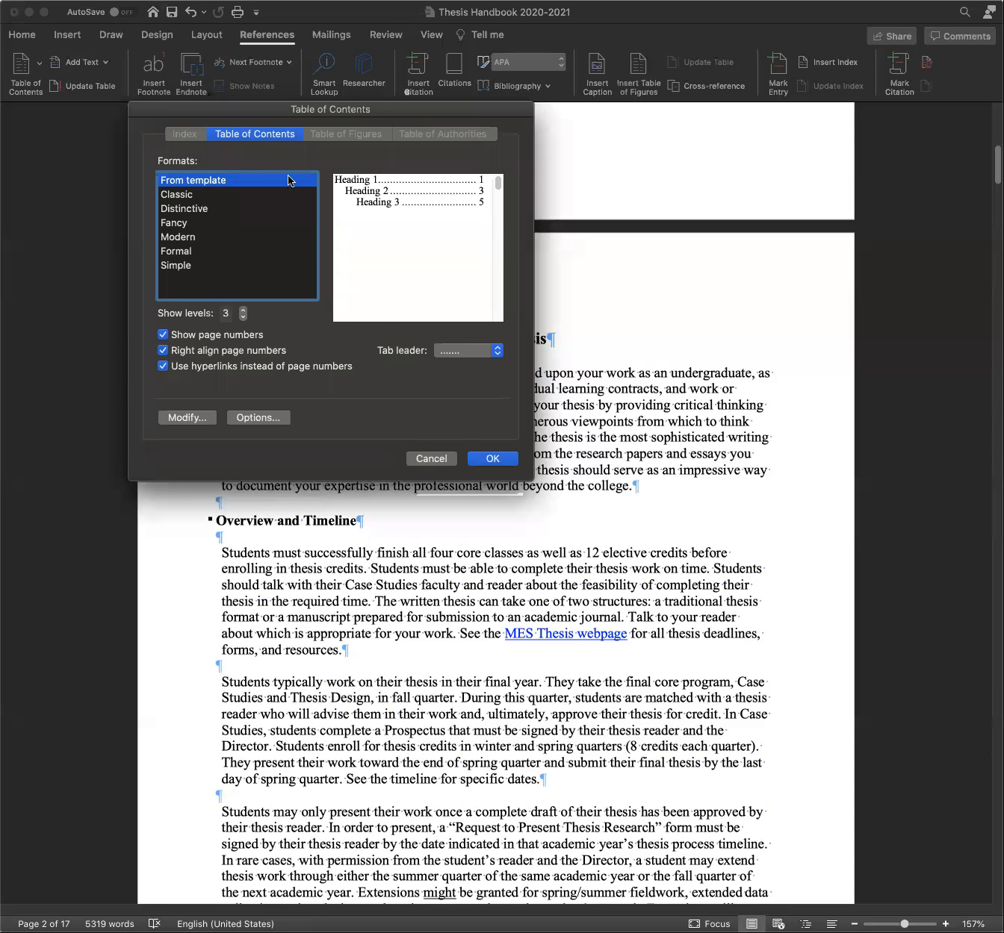
# Preview the Classic, Distinctive, Fancy, Modern, Formal and Simple table of contents formats, ending on From template
pyautogui.click(174, 197)
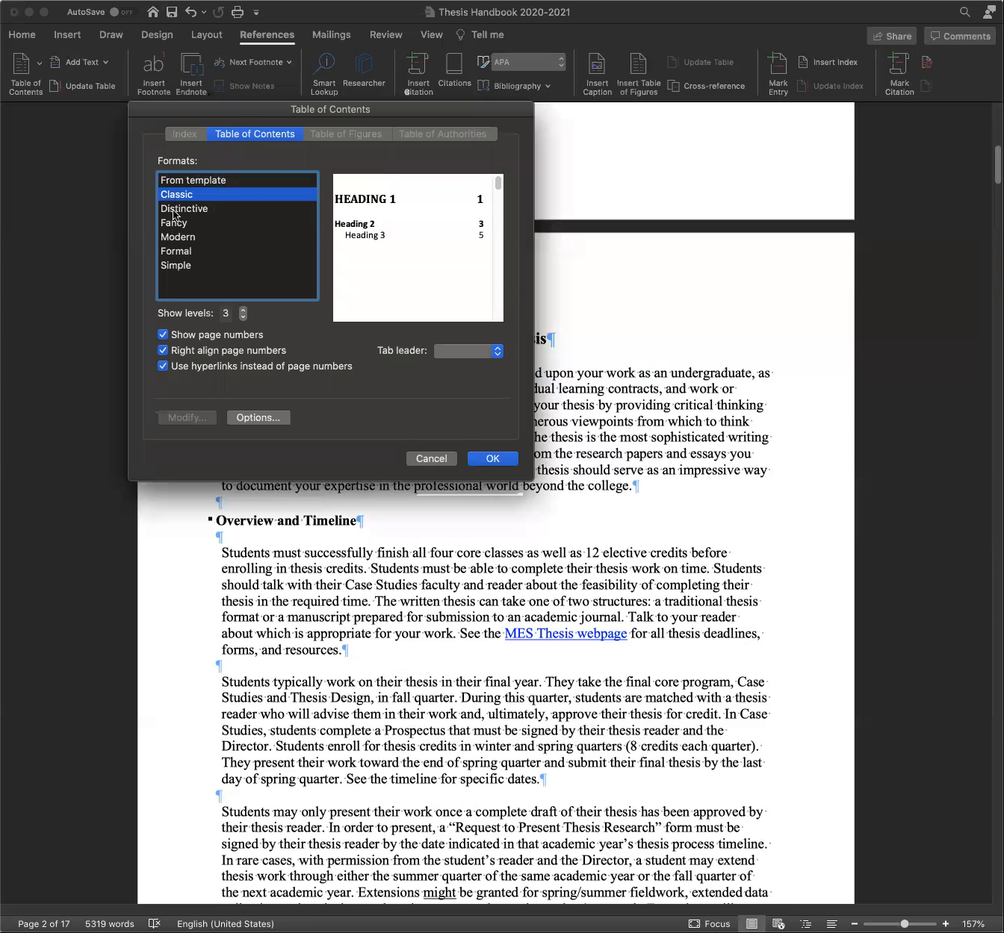
pyautogui.click(174, 210)
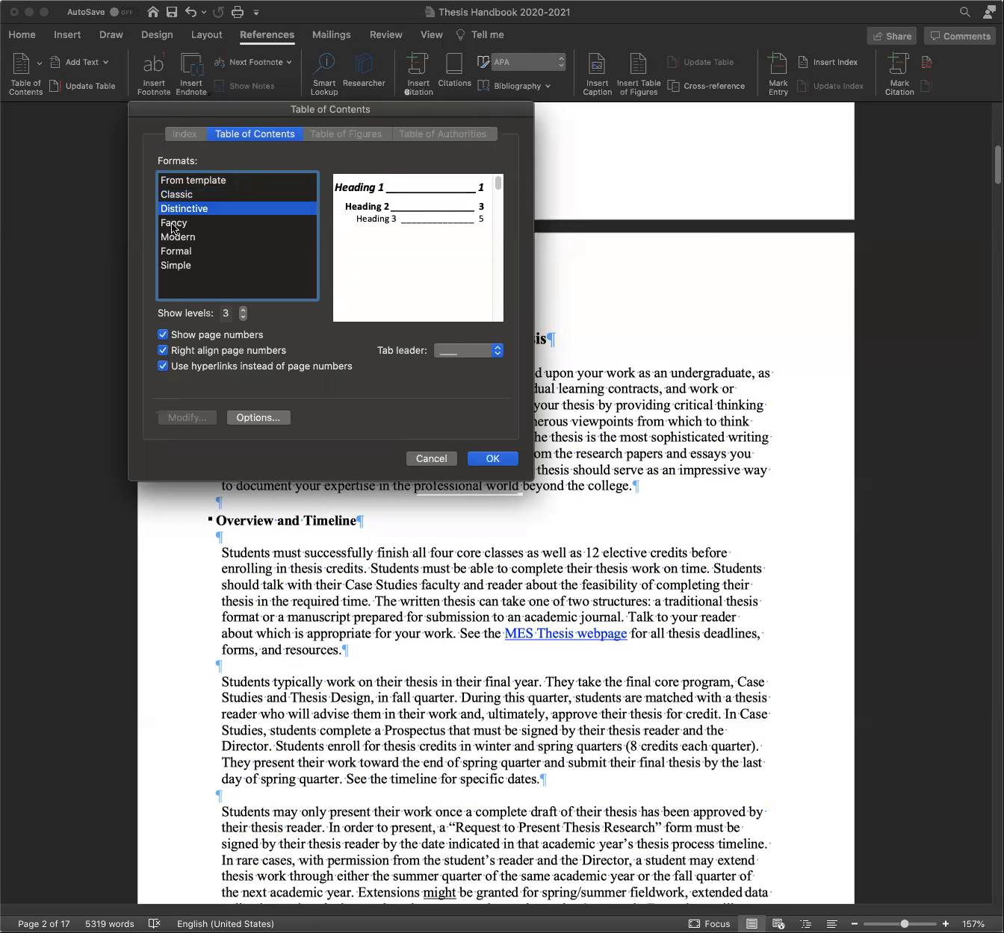
pyautogui.click(173, 225)
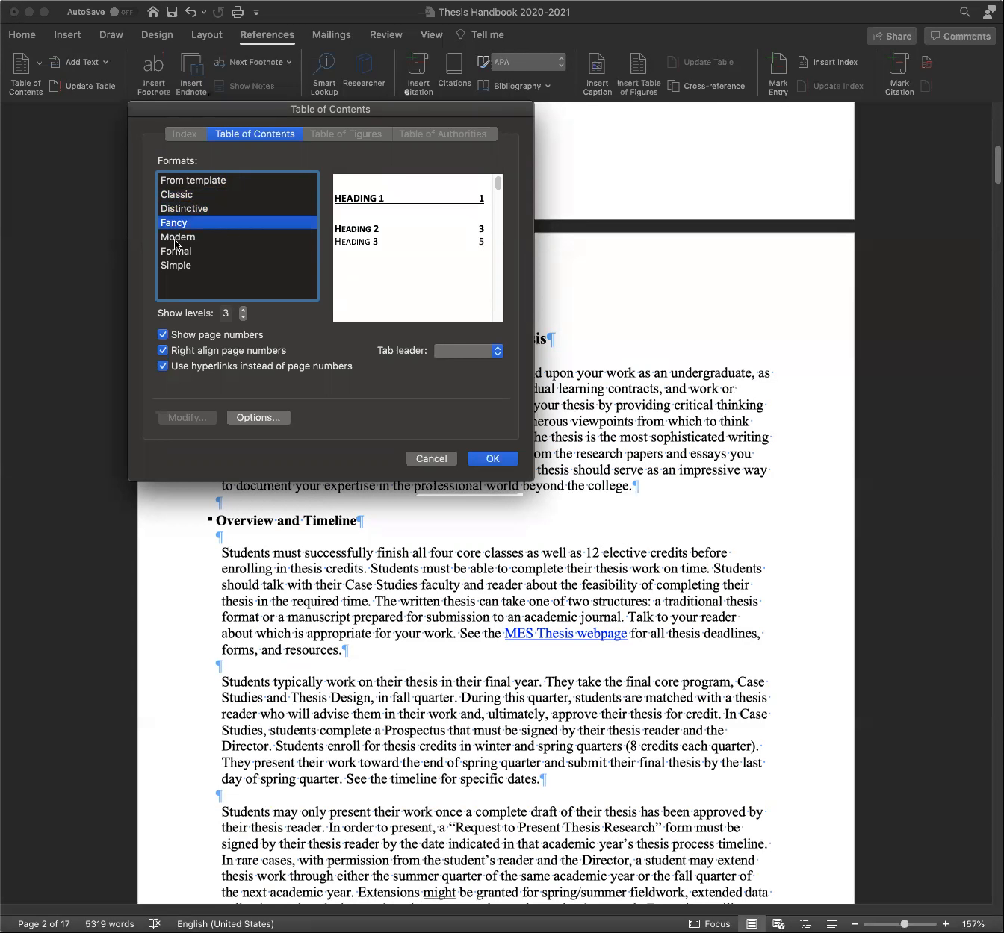
pyautogui.click(176, 240)
pyautogui.click(175, 257)
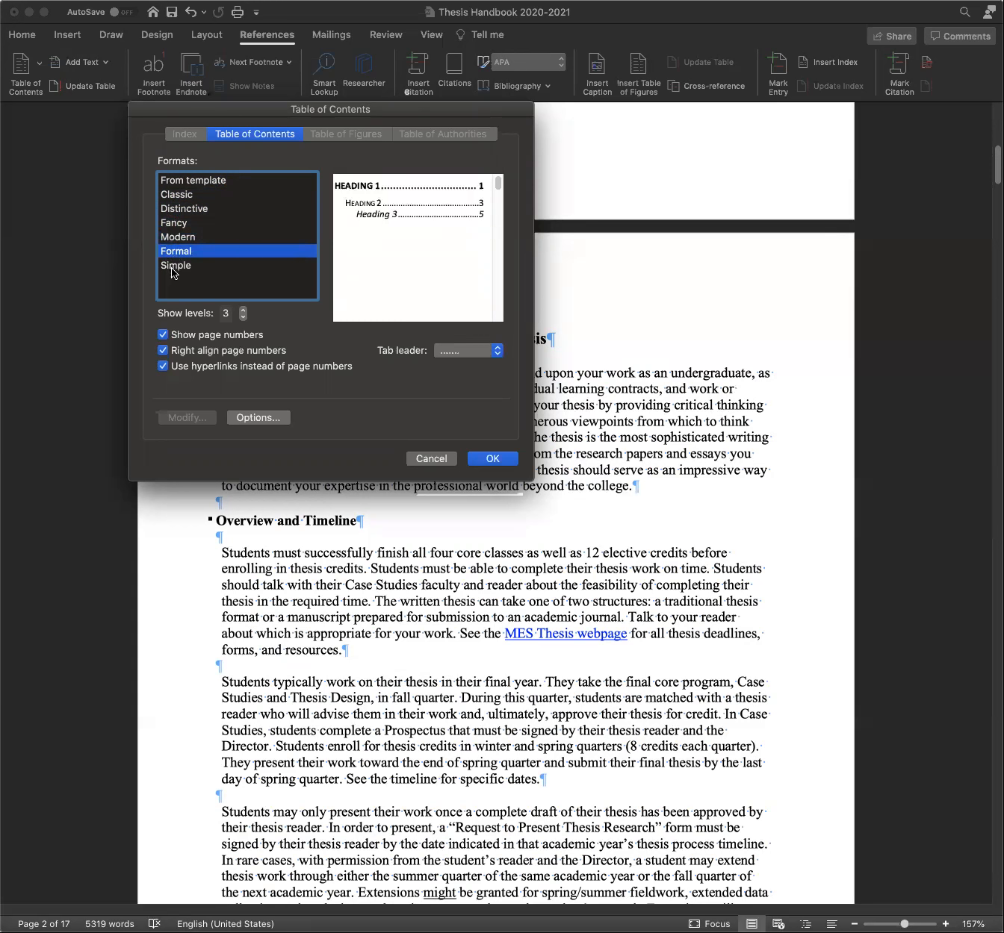
pyautogui.click(172, 269)
pyautogui.click(178, 253)
pyautogui.click(188, 183)
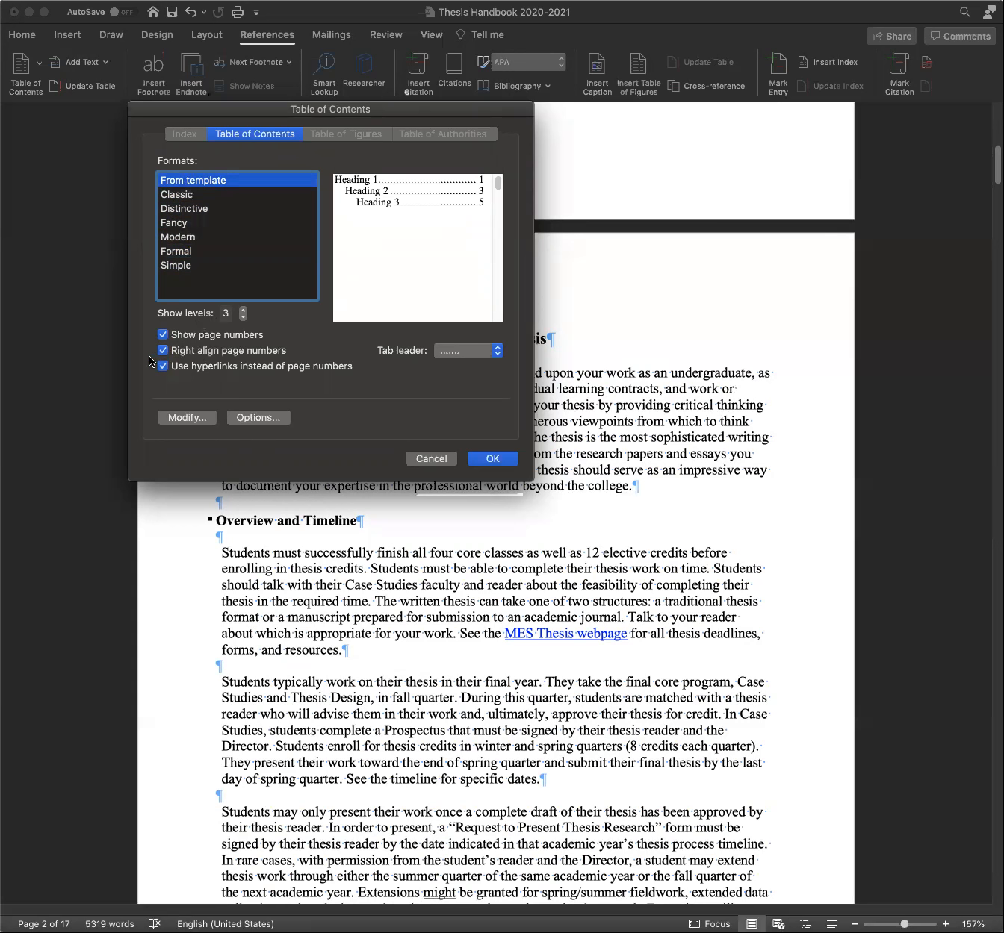
# Compare the Classic and Distinctive formats with From template, and insert the table of contents in the From template format with 3 levels
pyautogui.click(180, 195)
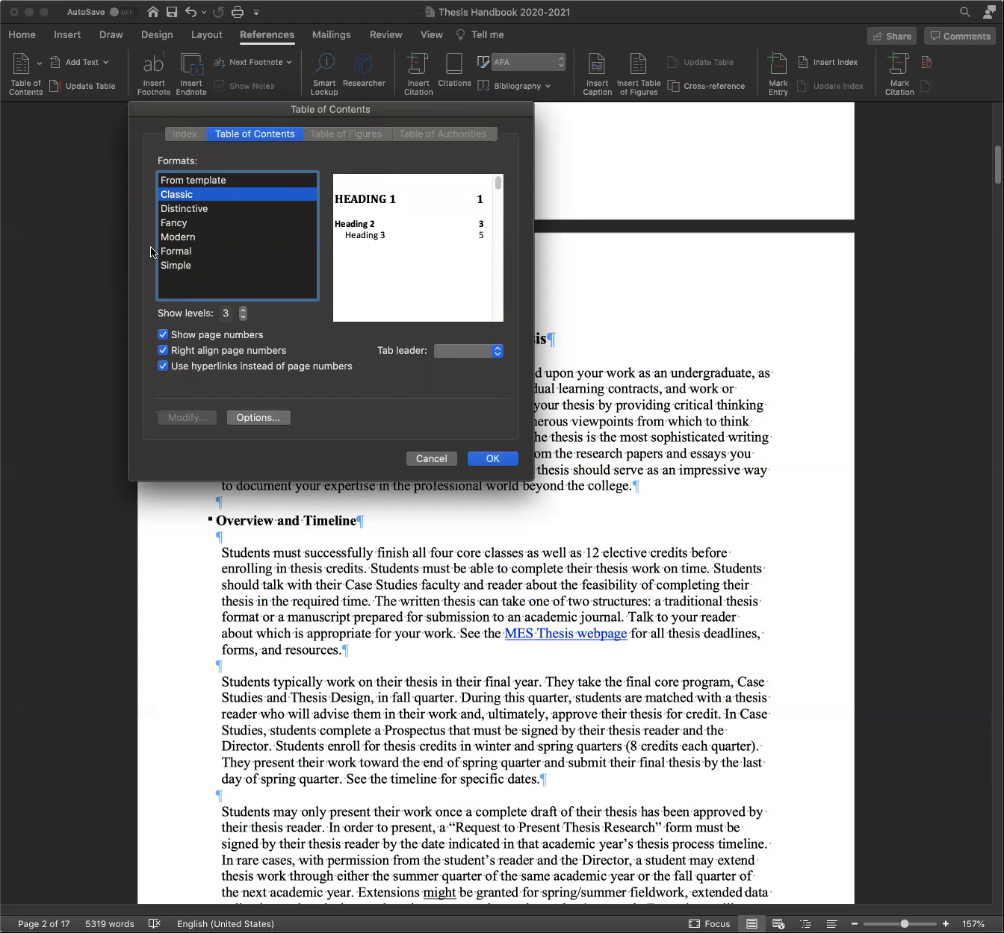
pyautogui.click(183, 183)
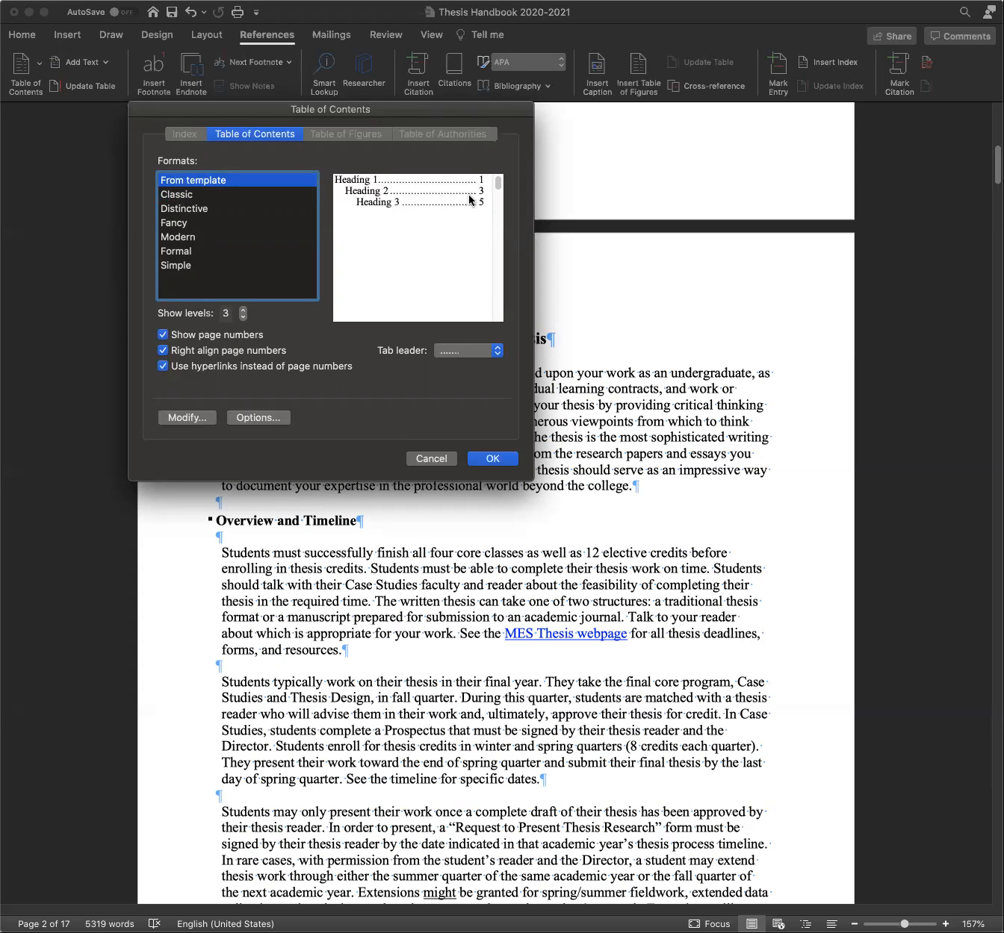
pyautogui.click(187, 211)
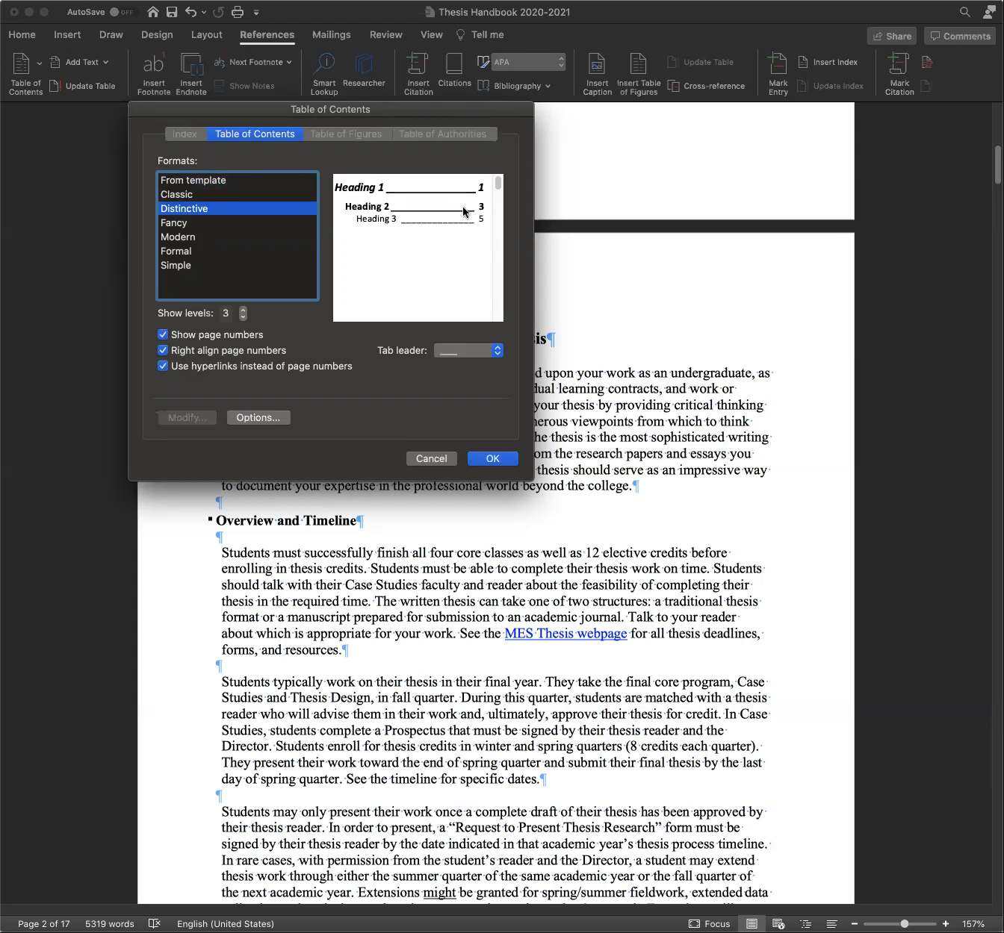
pyautogui.click(196, 183)
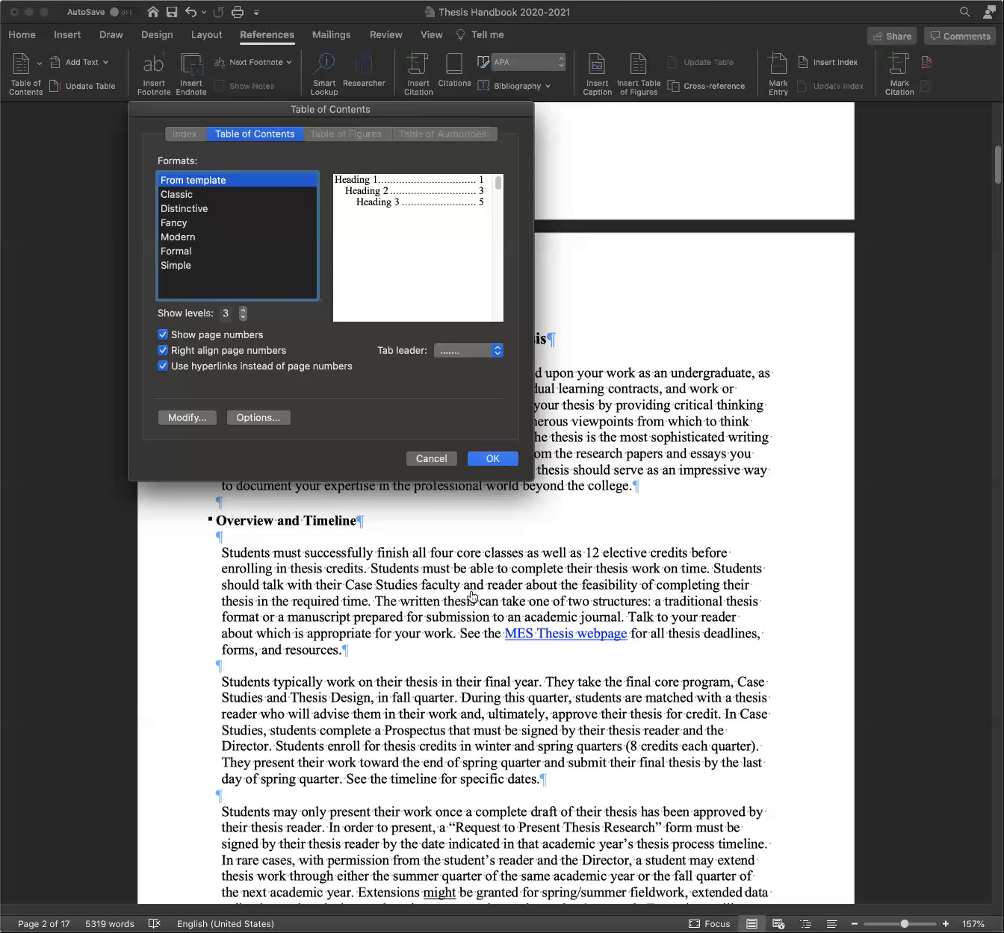
# Examine the inserted table of contents for its heading levels, page numbers and where it ends relative to the body text
pyautogui.scroll(2, 465, 595)
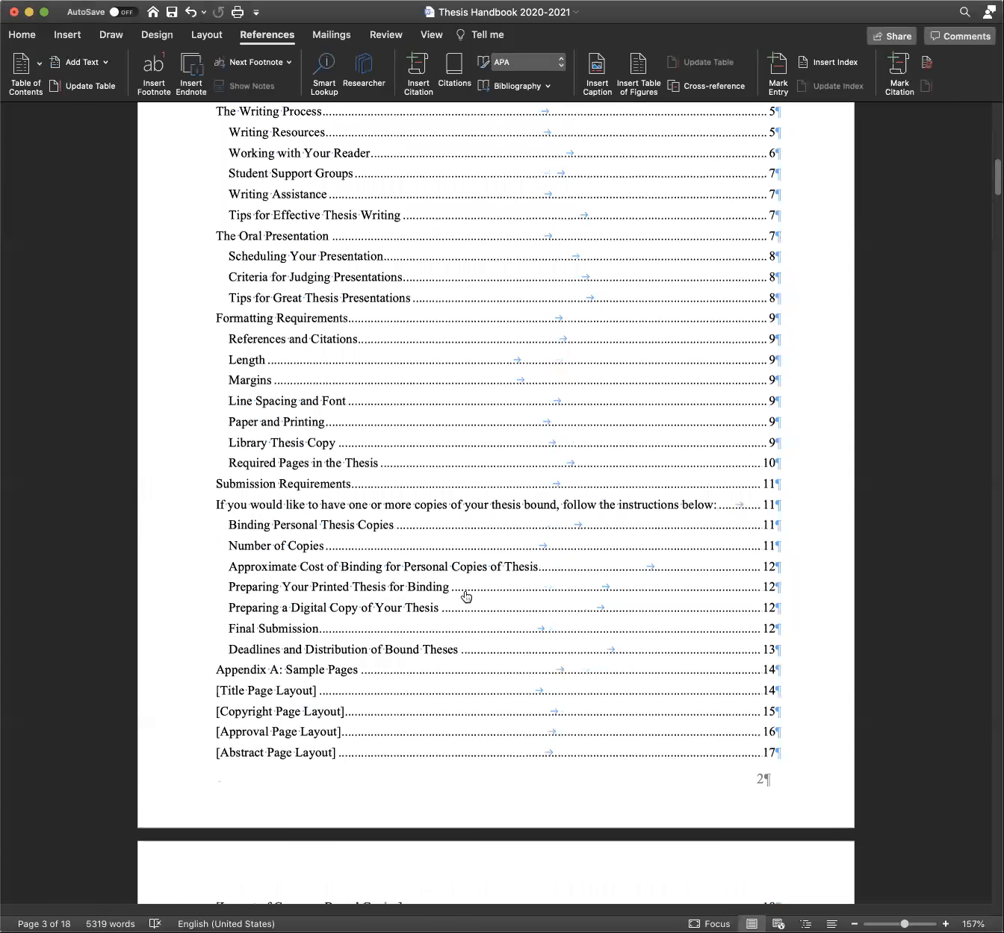
pyautogui.scroll(10, 465, 596)
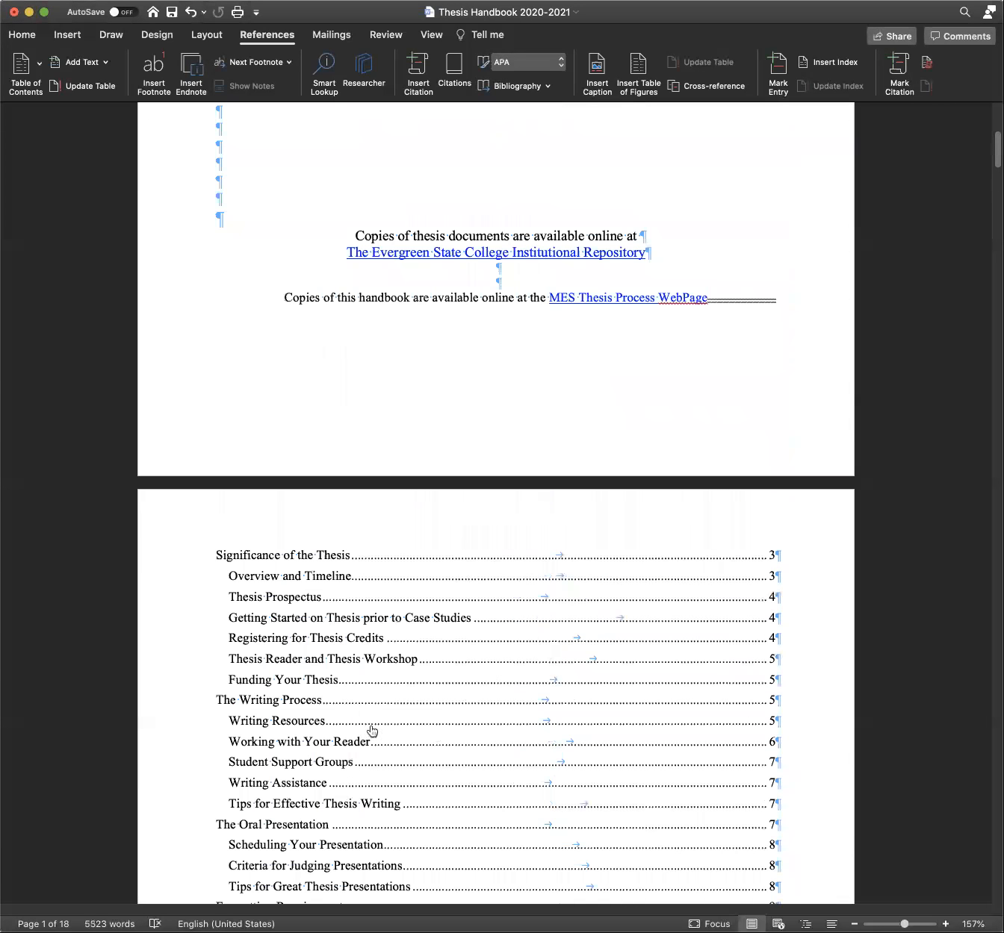
pyautogui.scroll(-4, 346, 702)
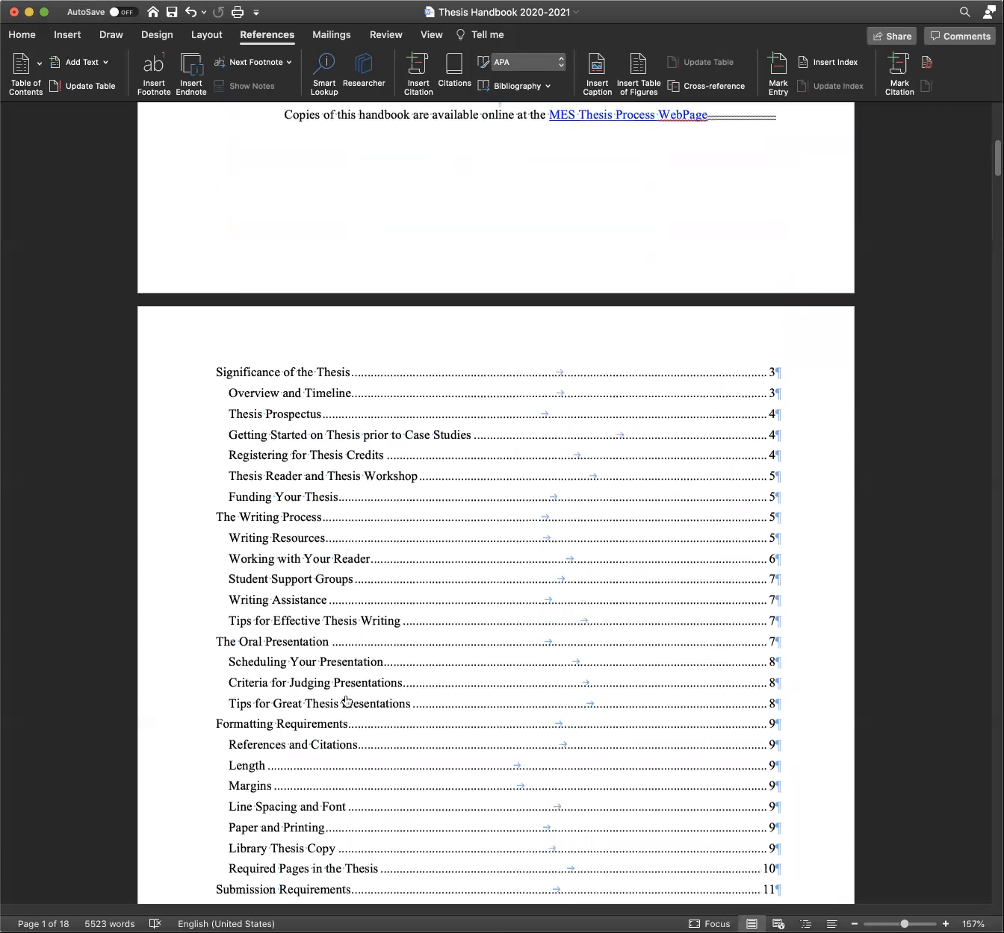
pyautogui.scroll(-6, 346, 702)
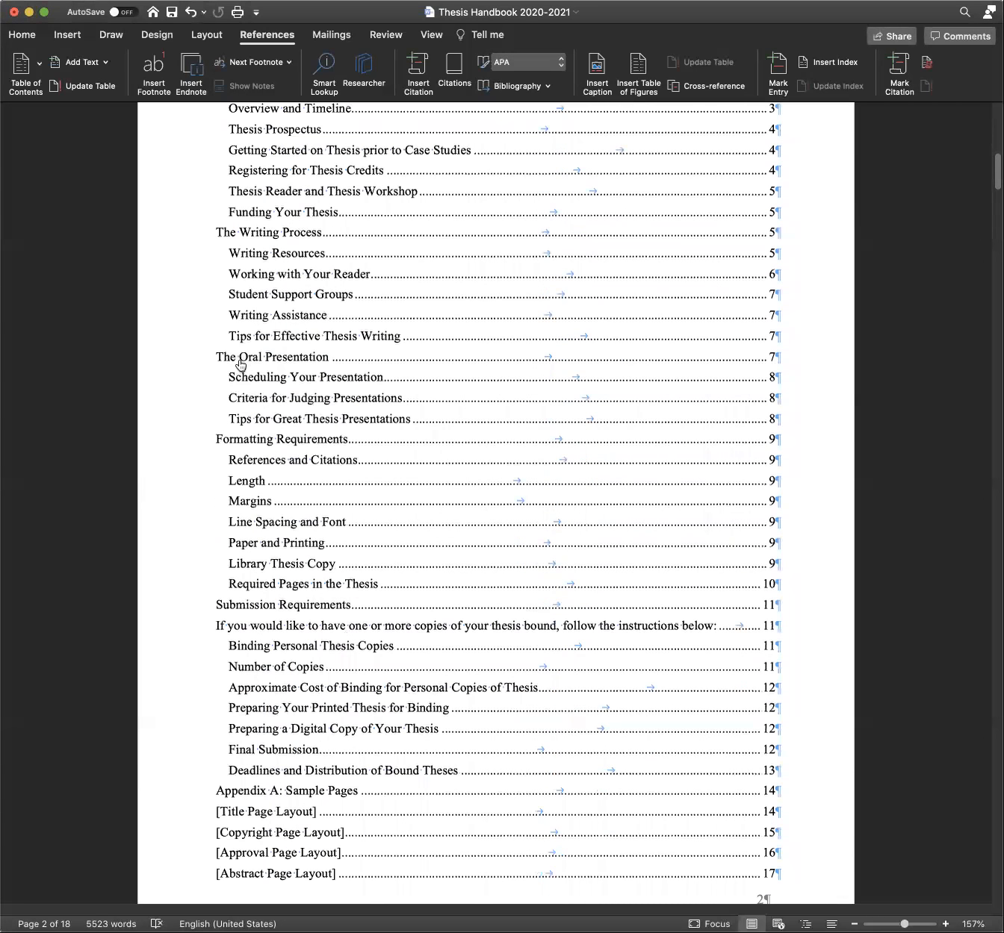
pyautogui.scroll(-1, 244, 668)
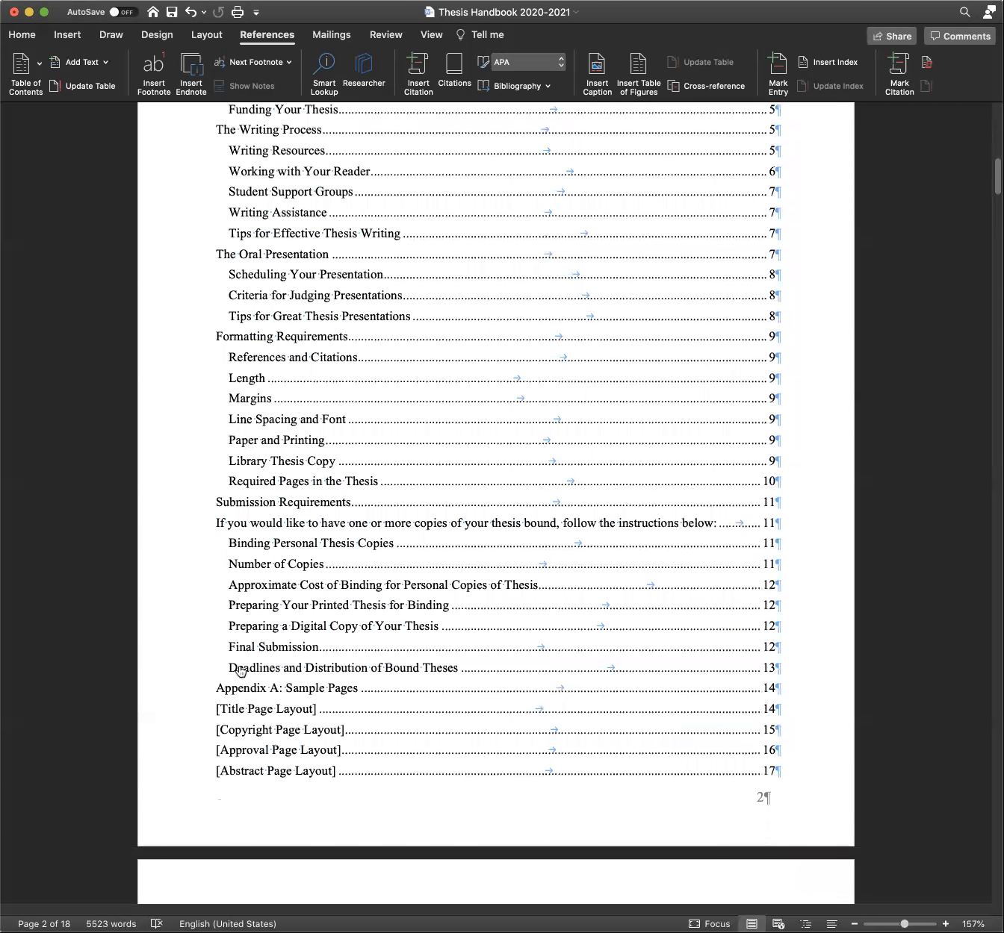
pyautogui.scroll(-3, 239, 667)
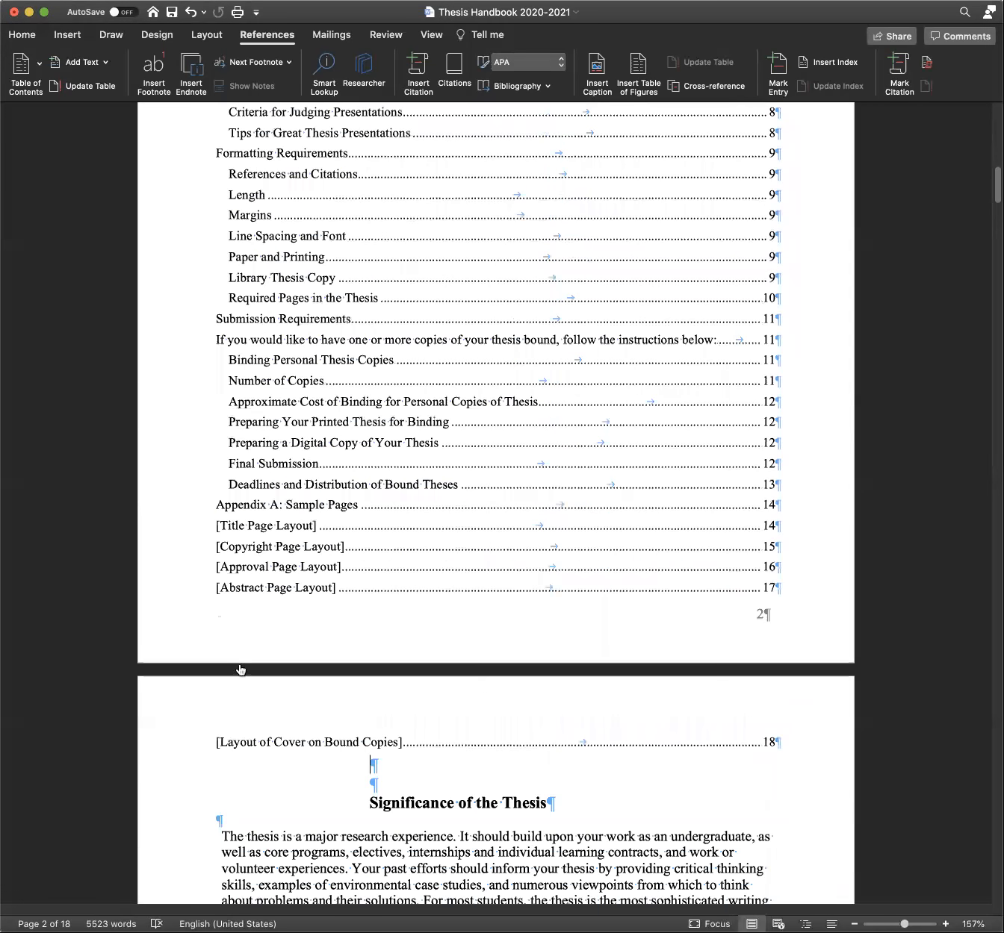
pyautogui.scroll(2, 239, 669)
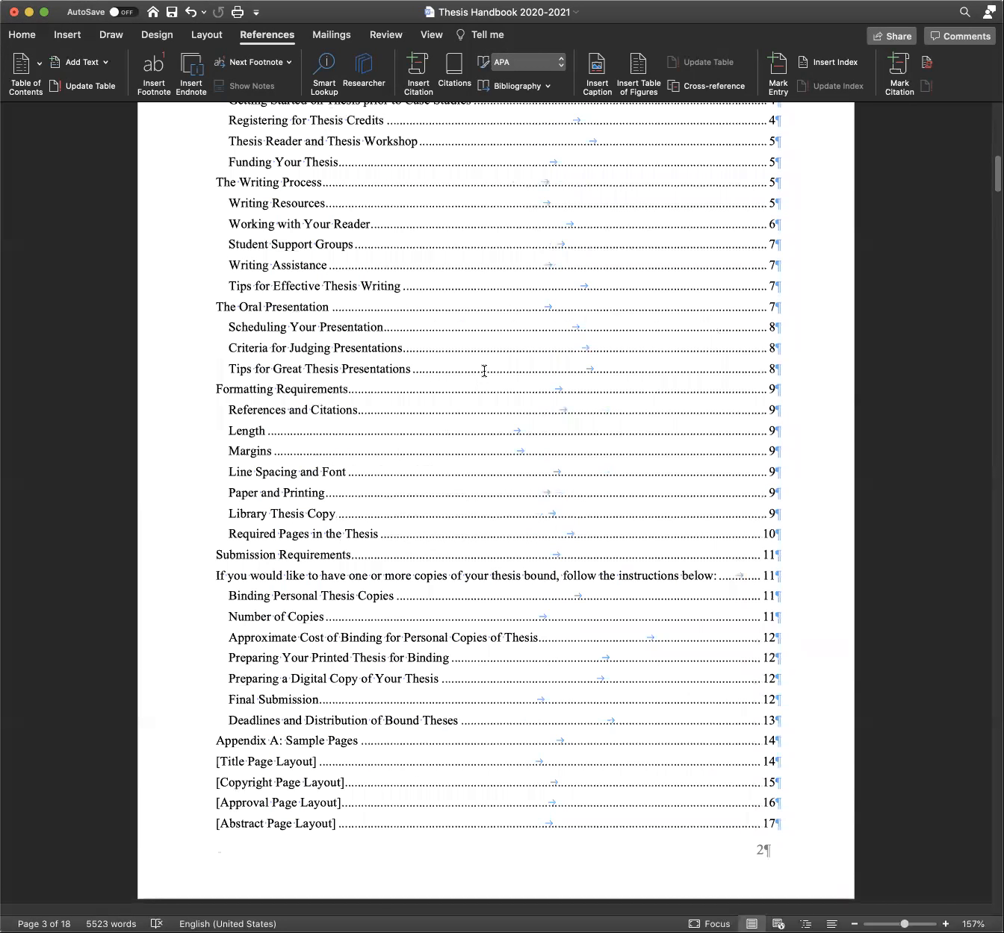
pyautogui.scroll(6, 504, 334)
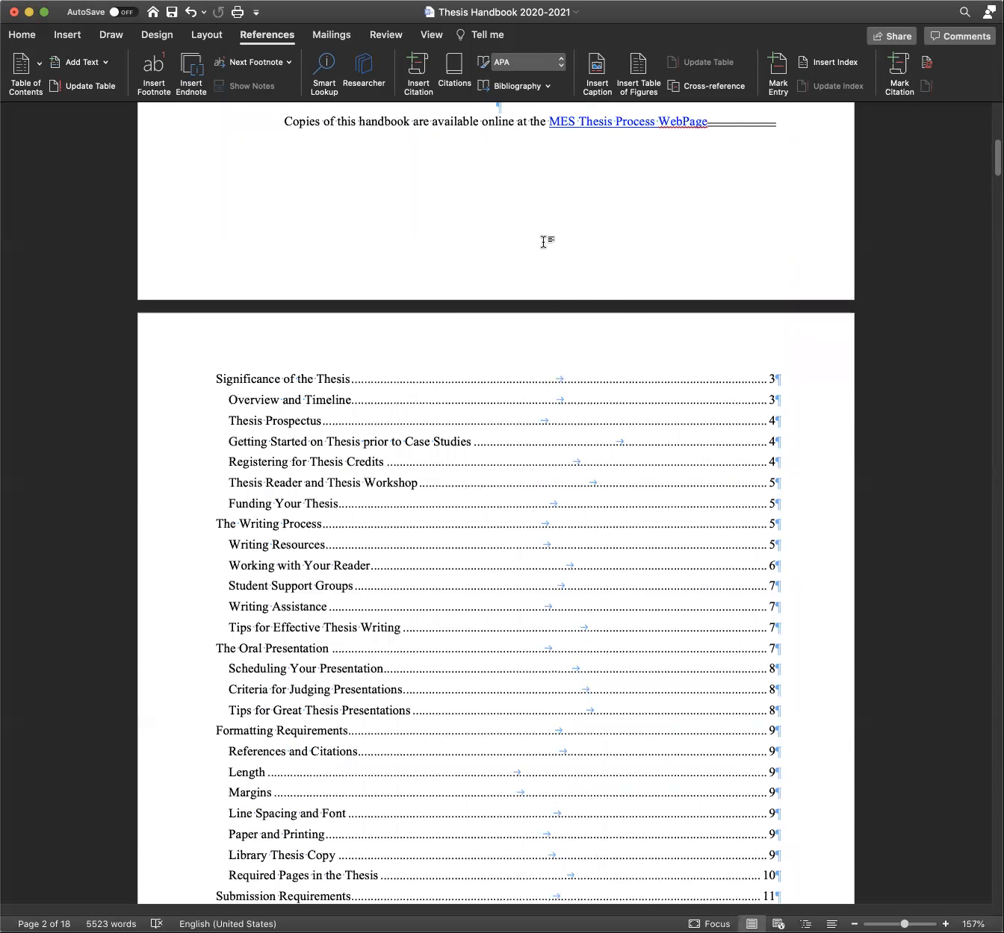
# Try to place the insertion point above the first table of contents entry, and undo and redo the table's insertion
pyautogui.click(603, 347)
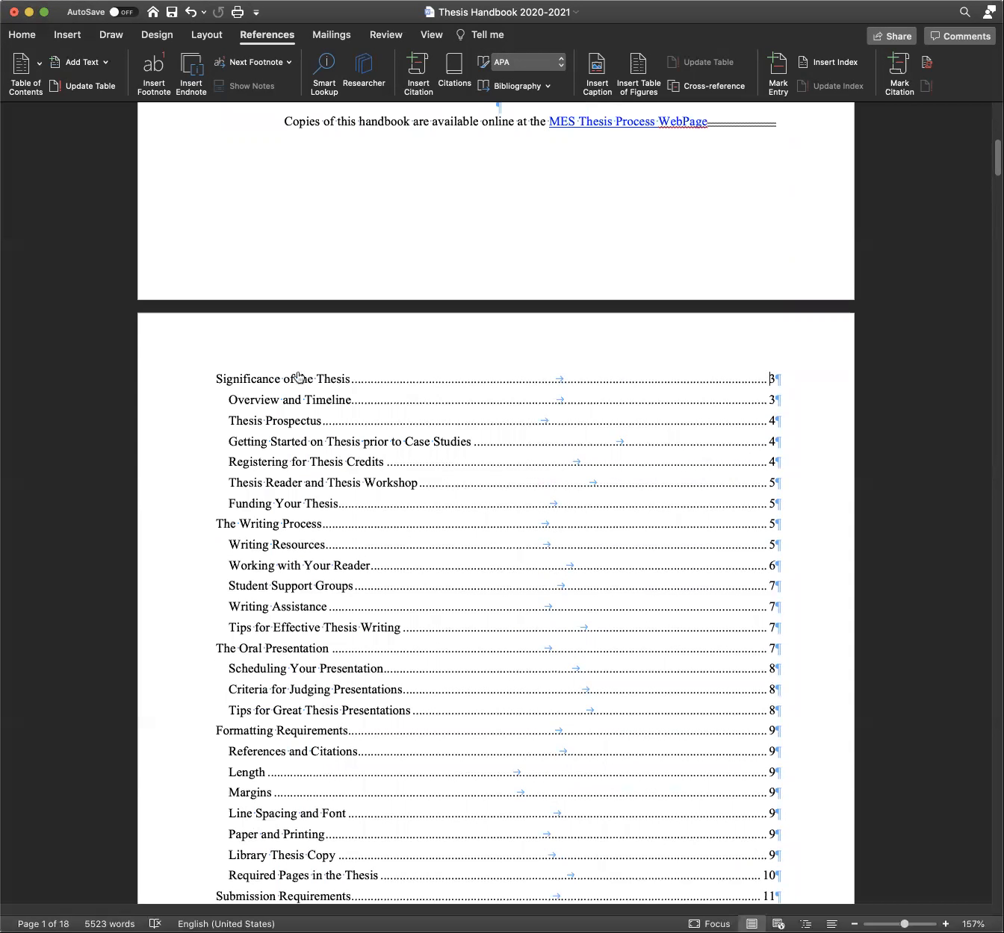
pyautogui.click(269, 333)
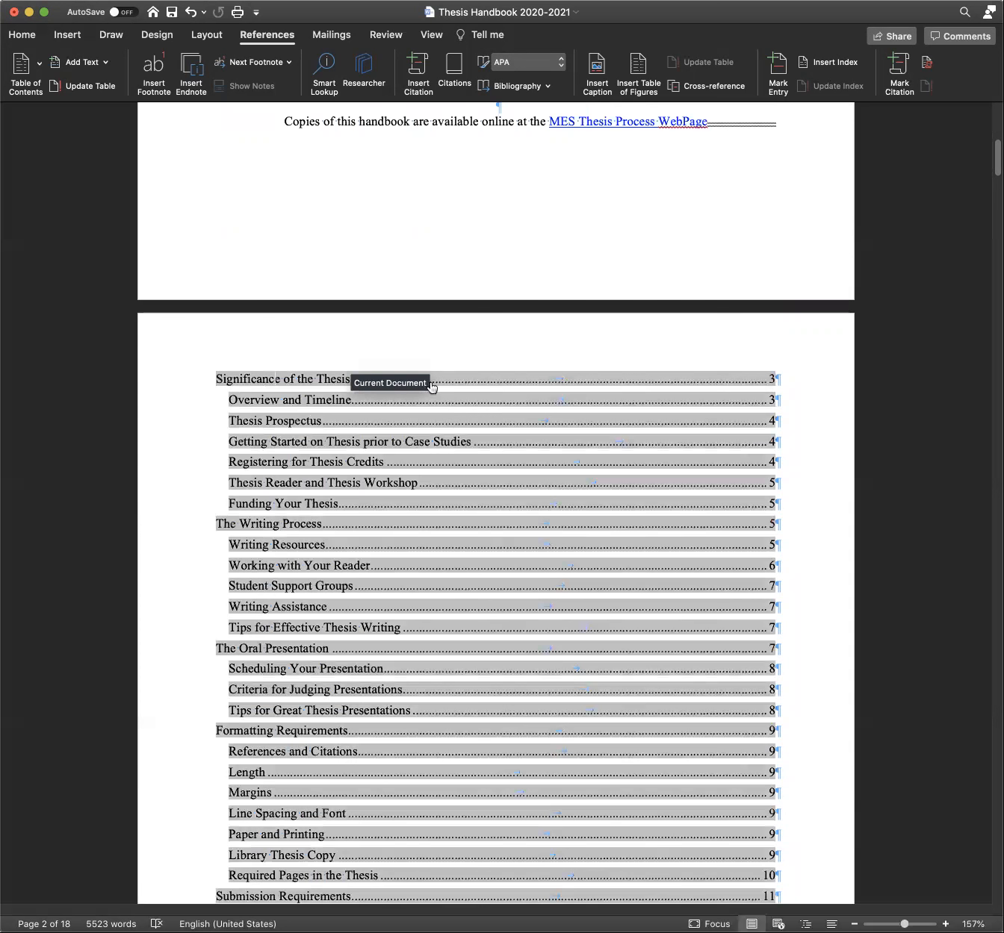
pyautogui.click(23, 35)
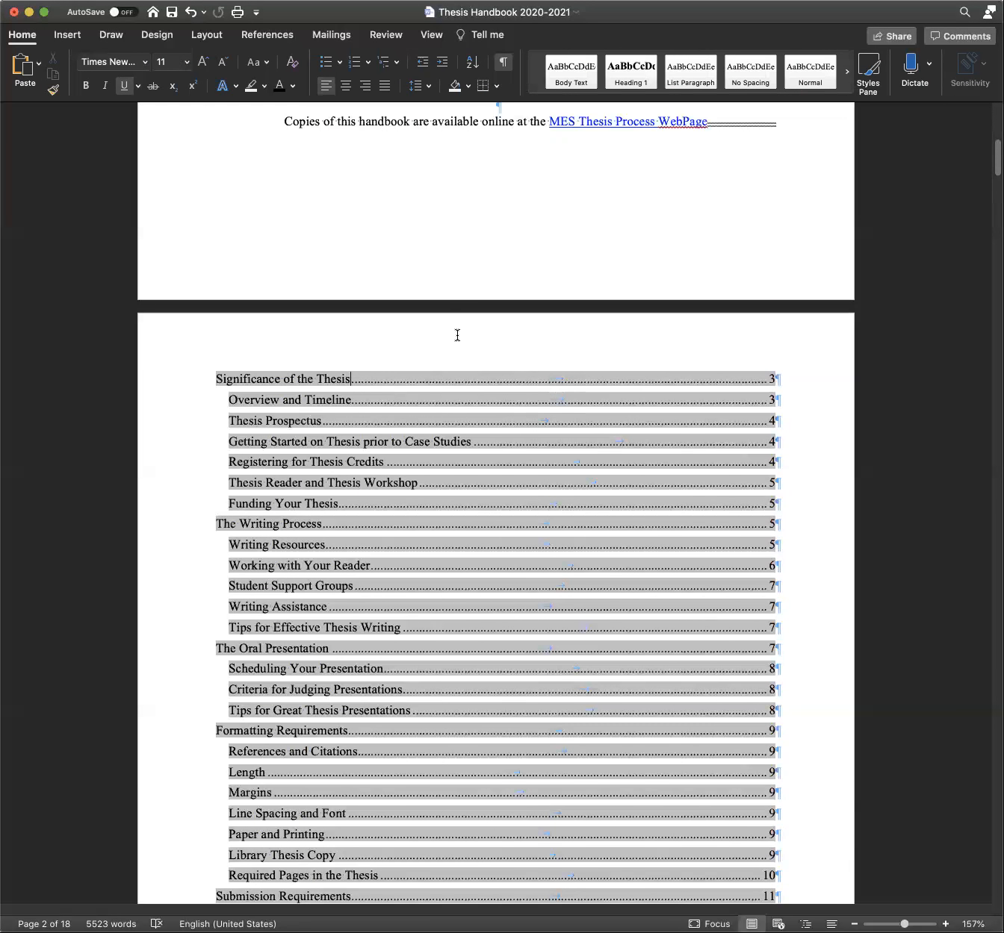
pyautogui.press('super+z')
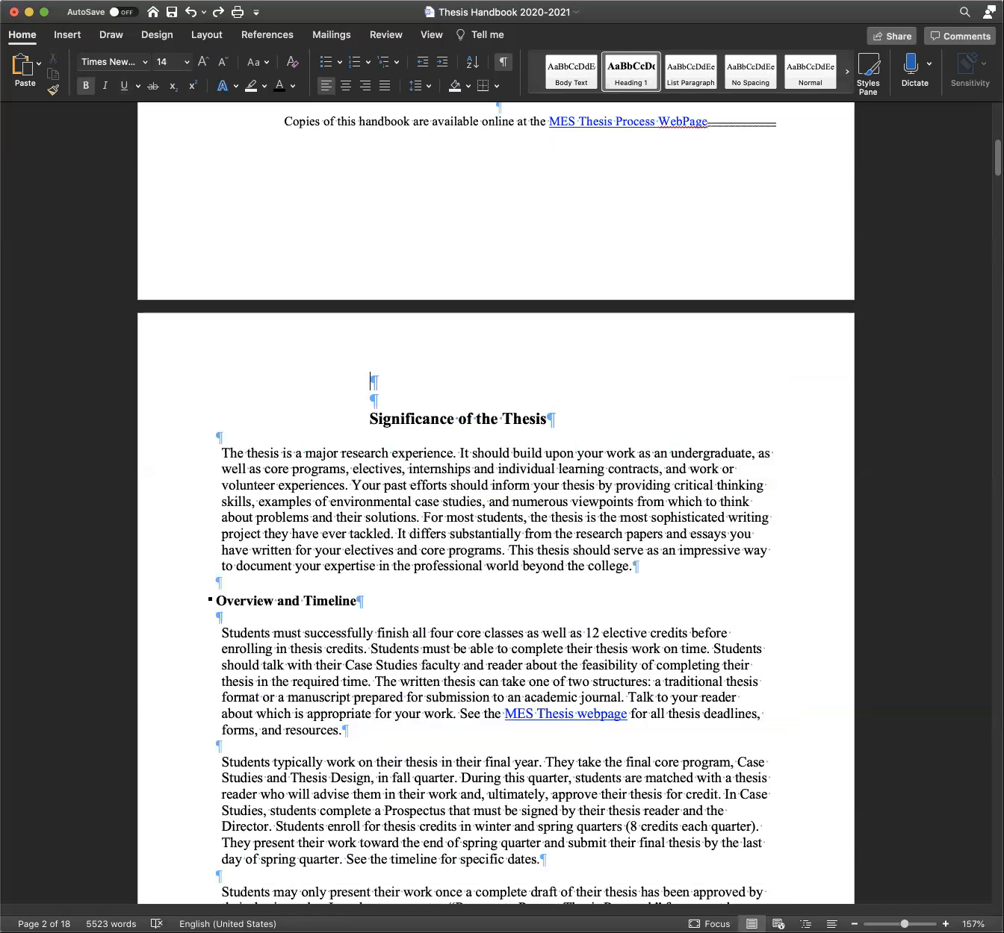
pyautogui.press('super+y')
# Look through the restored table of contents and the space around its first entry on page 2
pyautogui.scroll(-5, 448, 666)
pyautogui.scroll(2, 447, 665)
pyautogui.scroll(2, 447, 665)
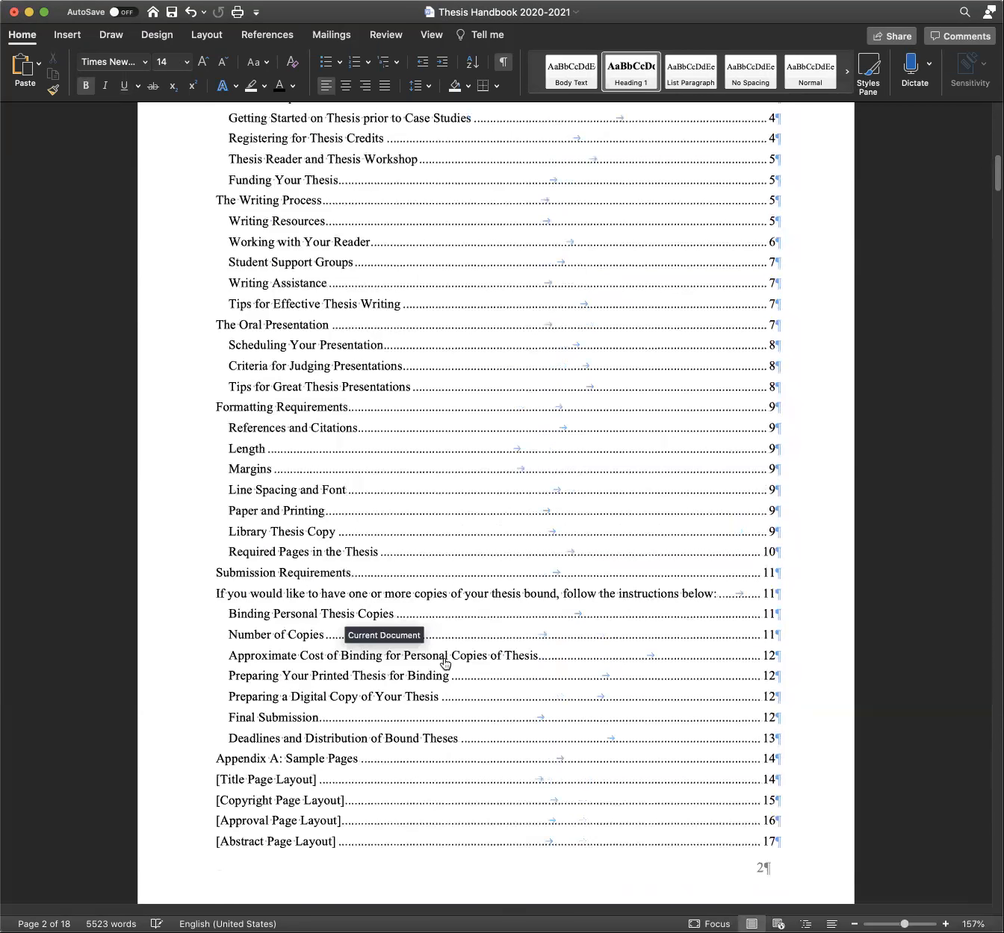
pyautogui.scroll(2, 436, 614)
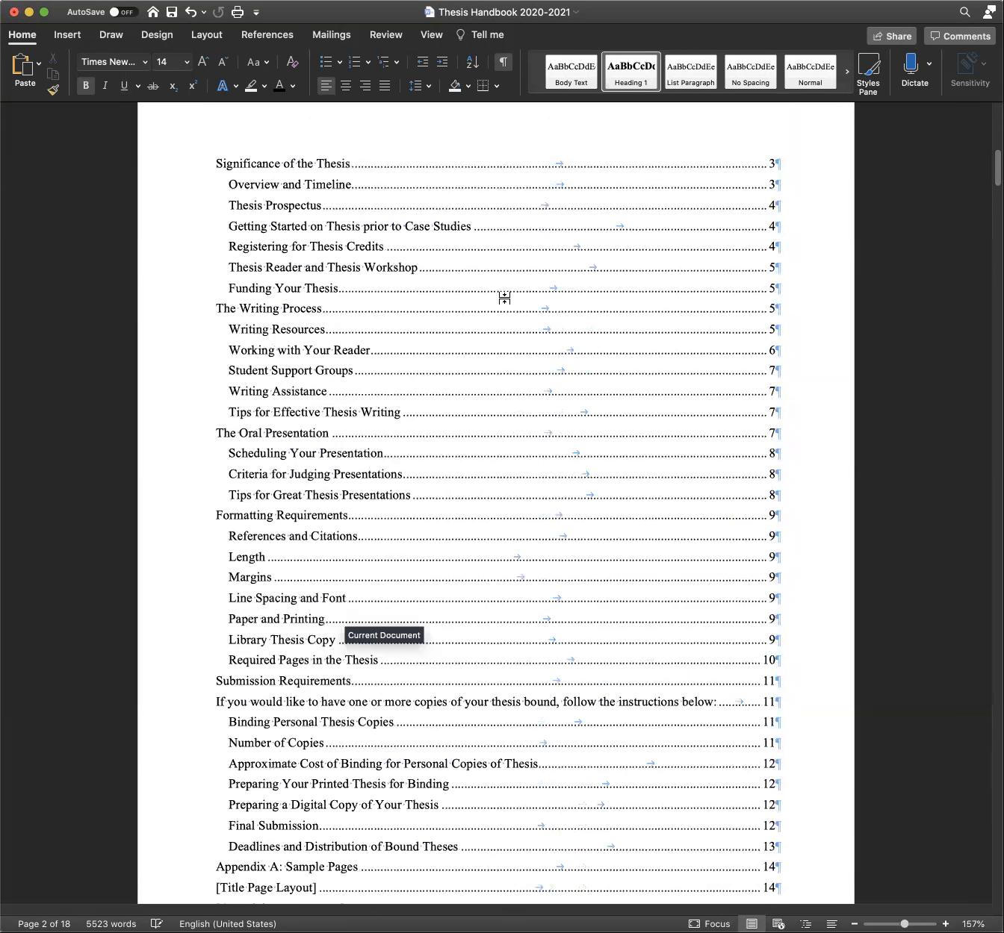
pyautogui.scroll(3, 533, 284)
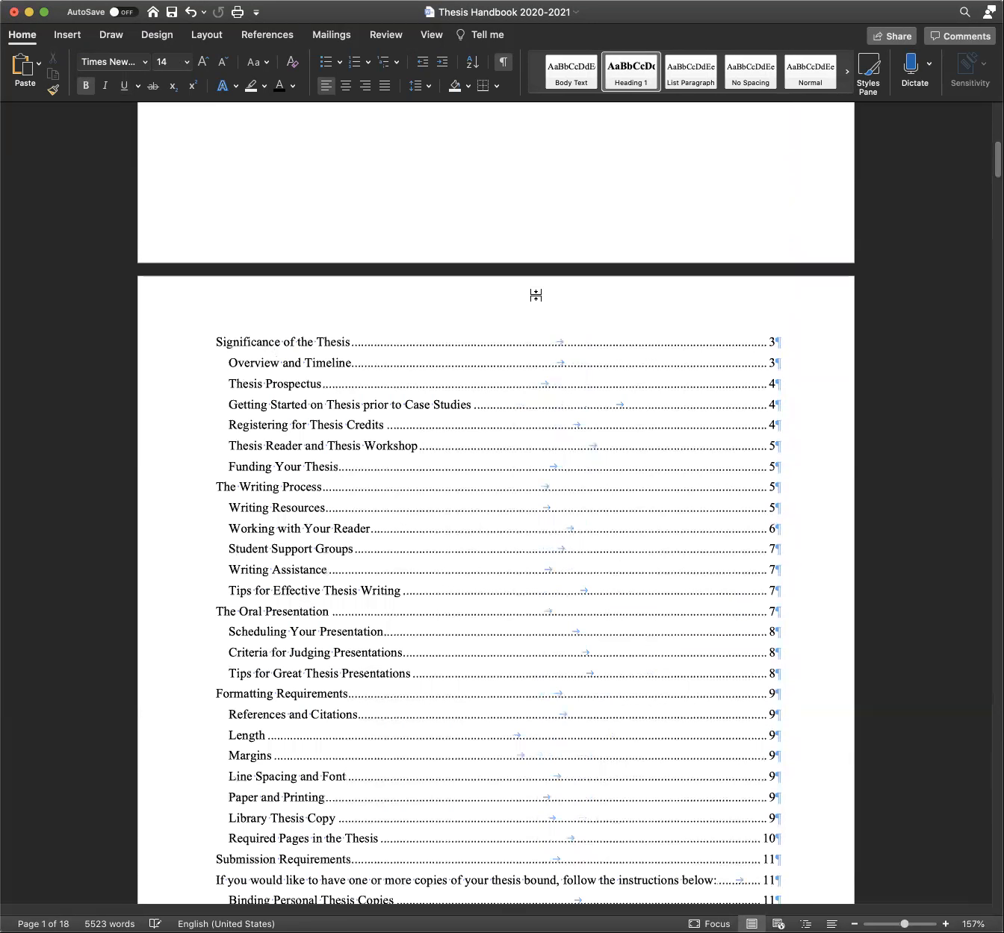
pyautogui.click(668, 271)
pyautogui.scroll(1, 463, 432)
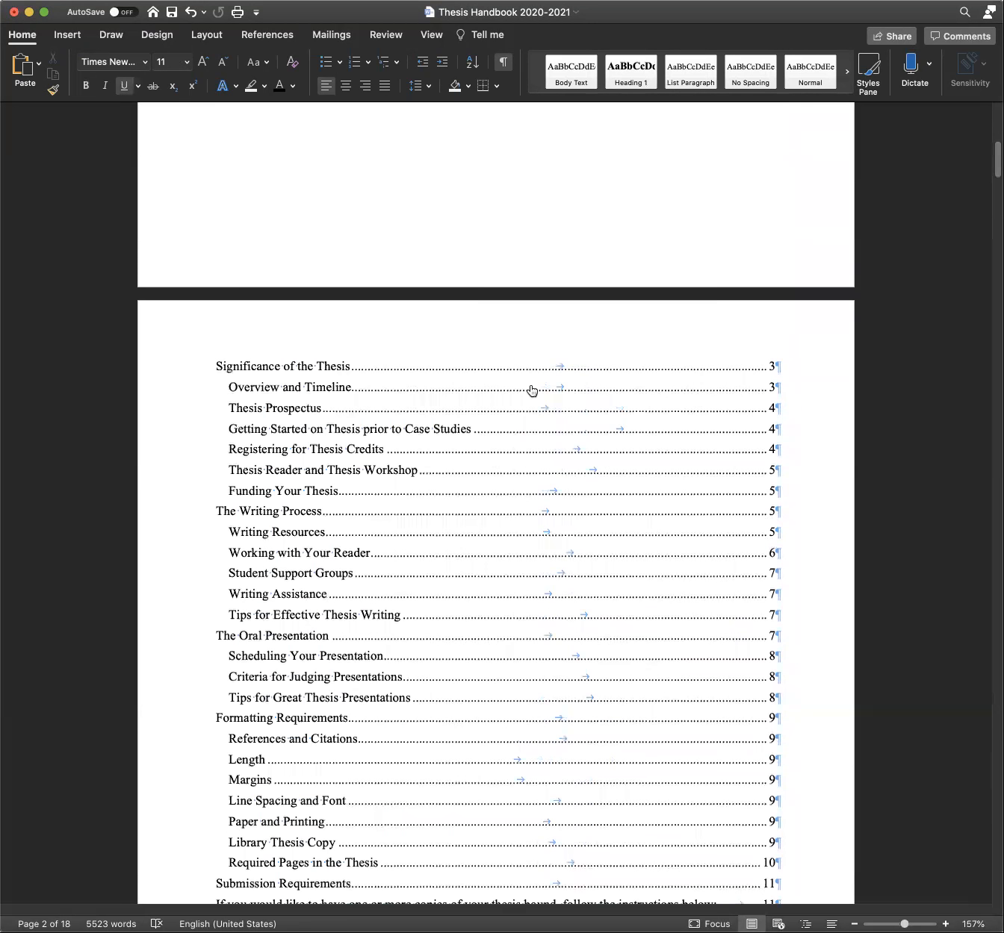
pyautogui.scroll(2, 662, 492)
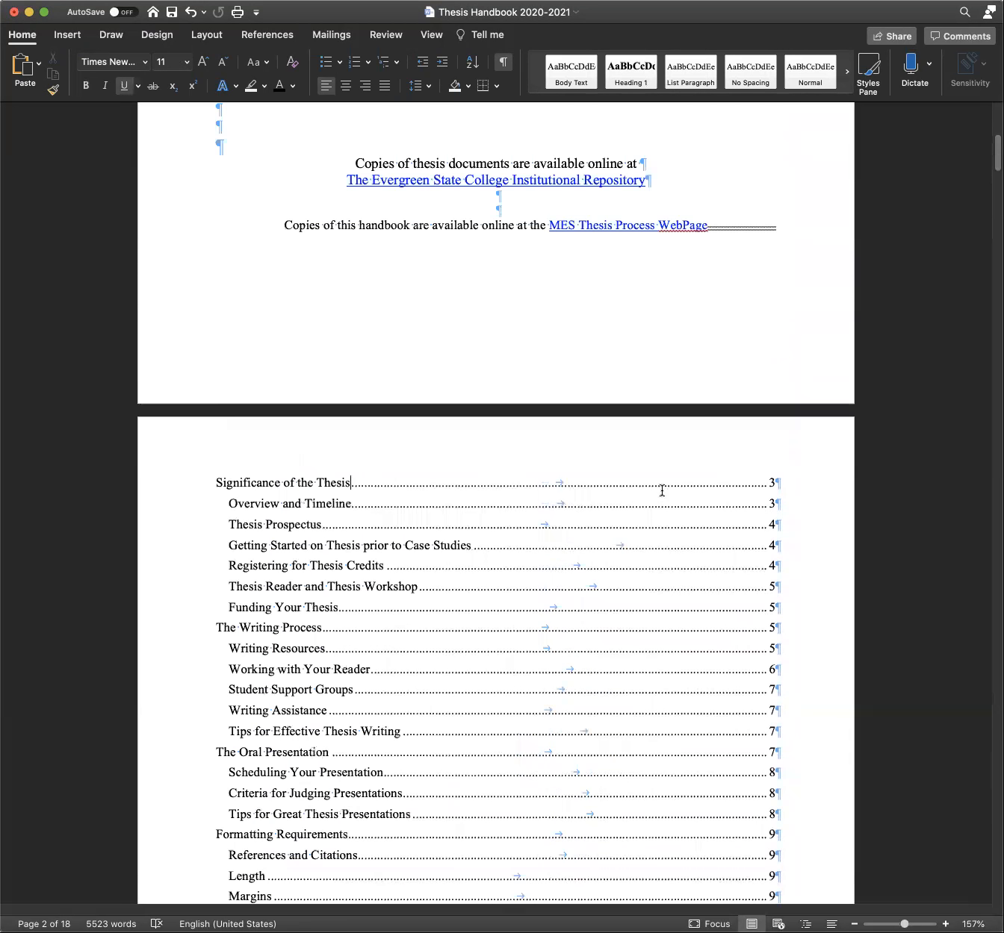
pyautogui.scroll(-5, 663, 493)
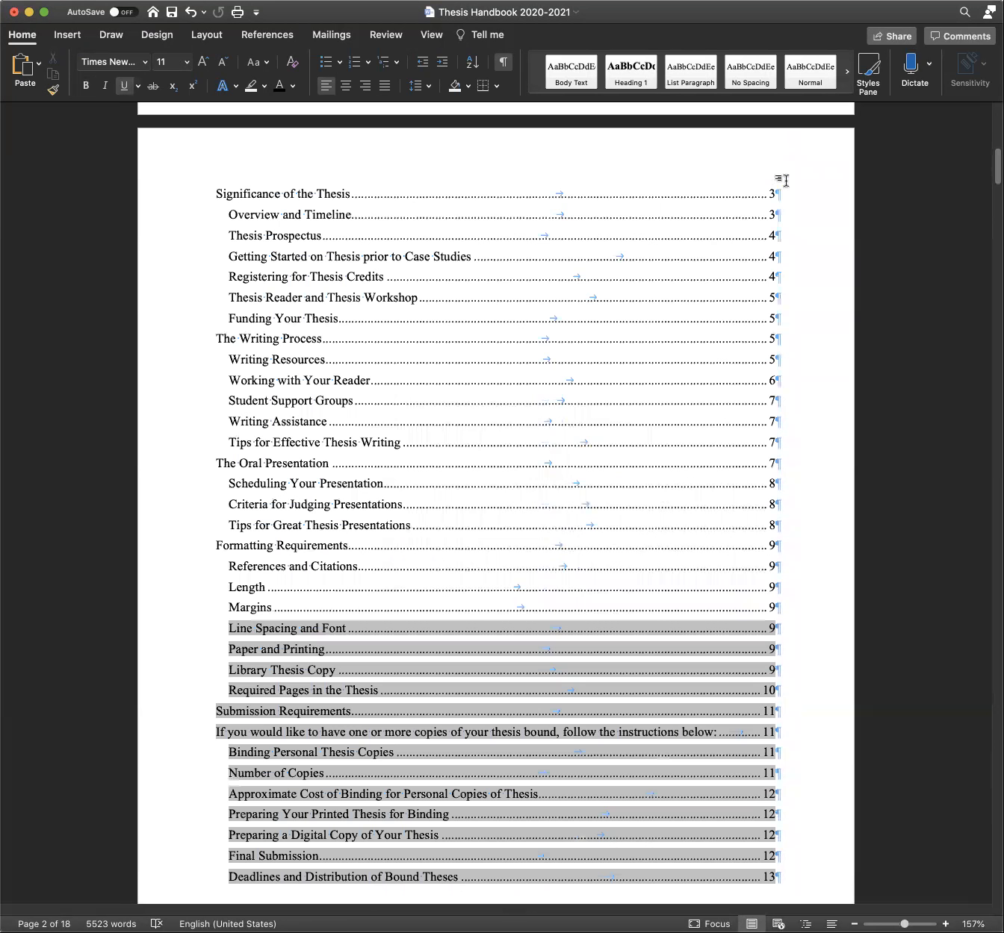
pyautogui.scroll(-10, 822, 336)
pyautogui.scroll(11, 896, 486)
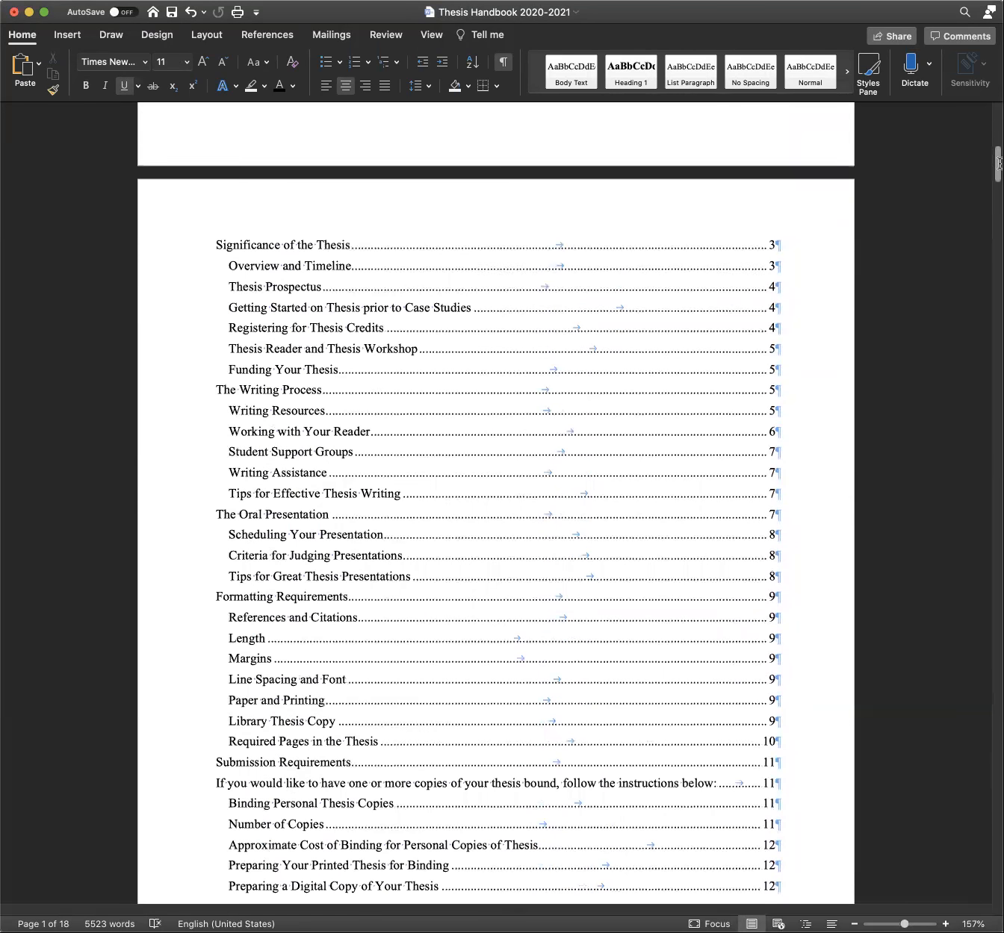
# Look through the whole table of contents and check the first entry's options and the space above it
pyautogui.moveTo(999, 163); pyautogui.dragTo(999, 182)
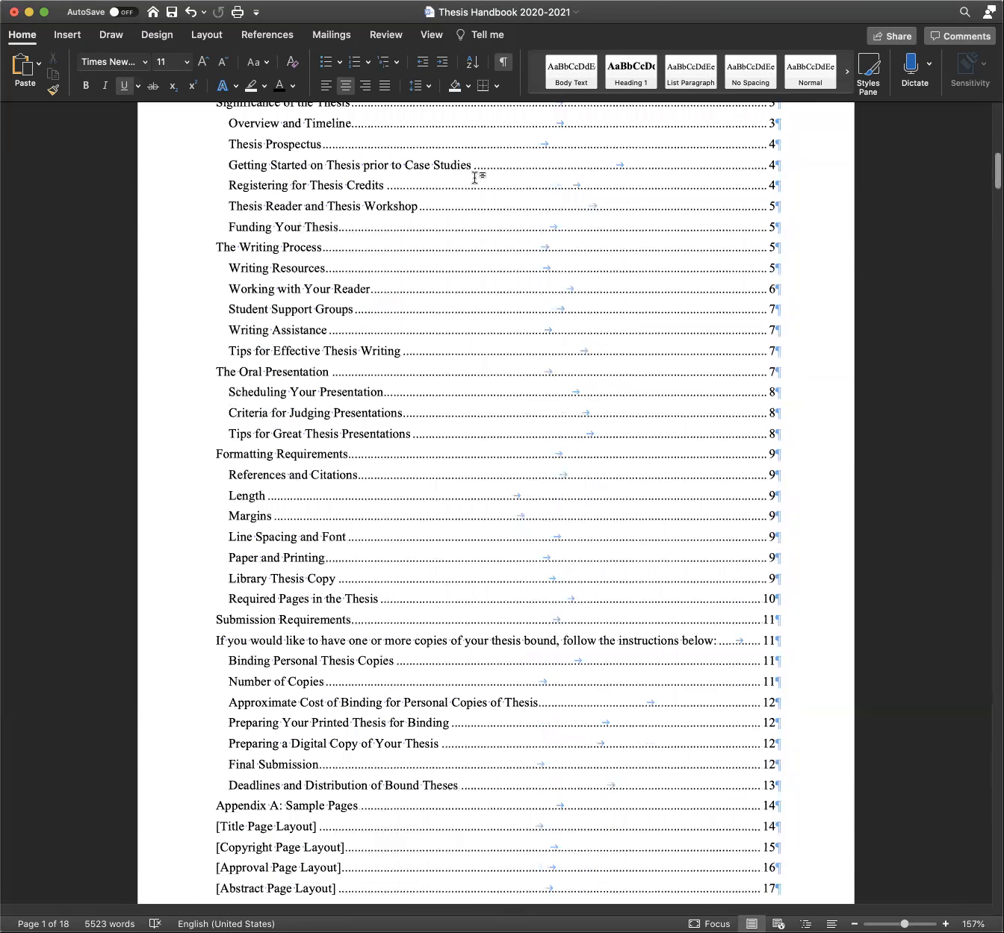
pyautogui.scroll(-5, 475, 176)
pyautogui.scroll(9, 268, 361)
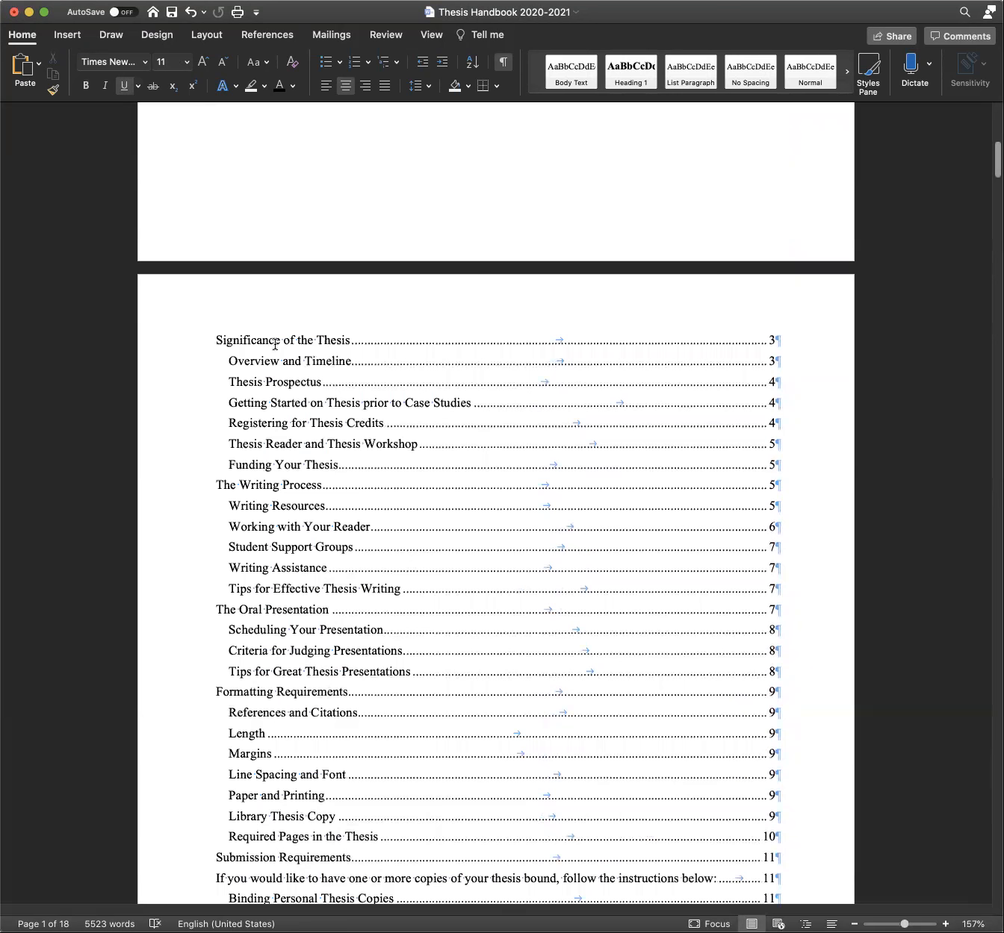
pyautogui.scroll(1, 275, 344)
pyautogui.click(208, 376)
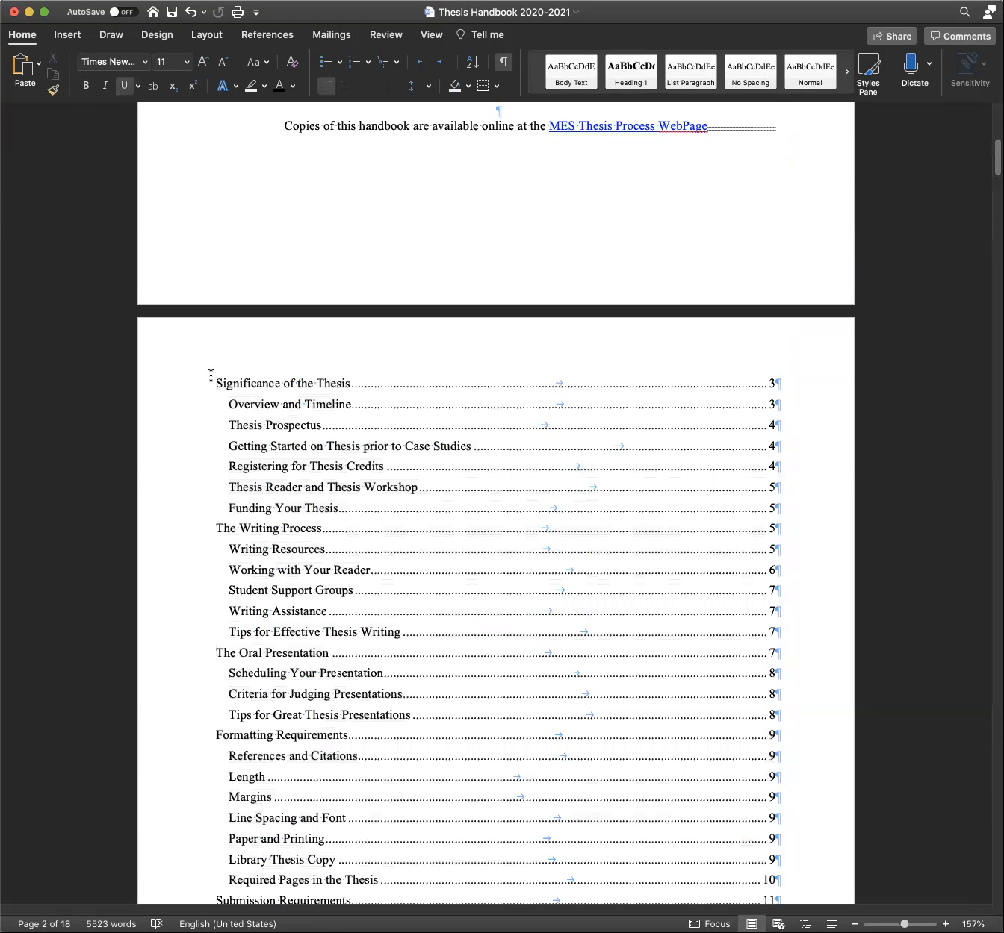
pyautogui.rightClick(269, 384)
pyautogui.press('Escape')
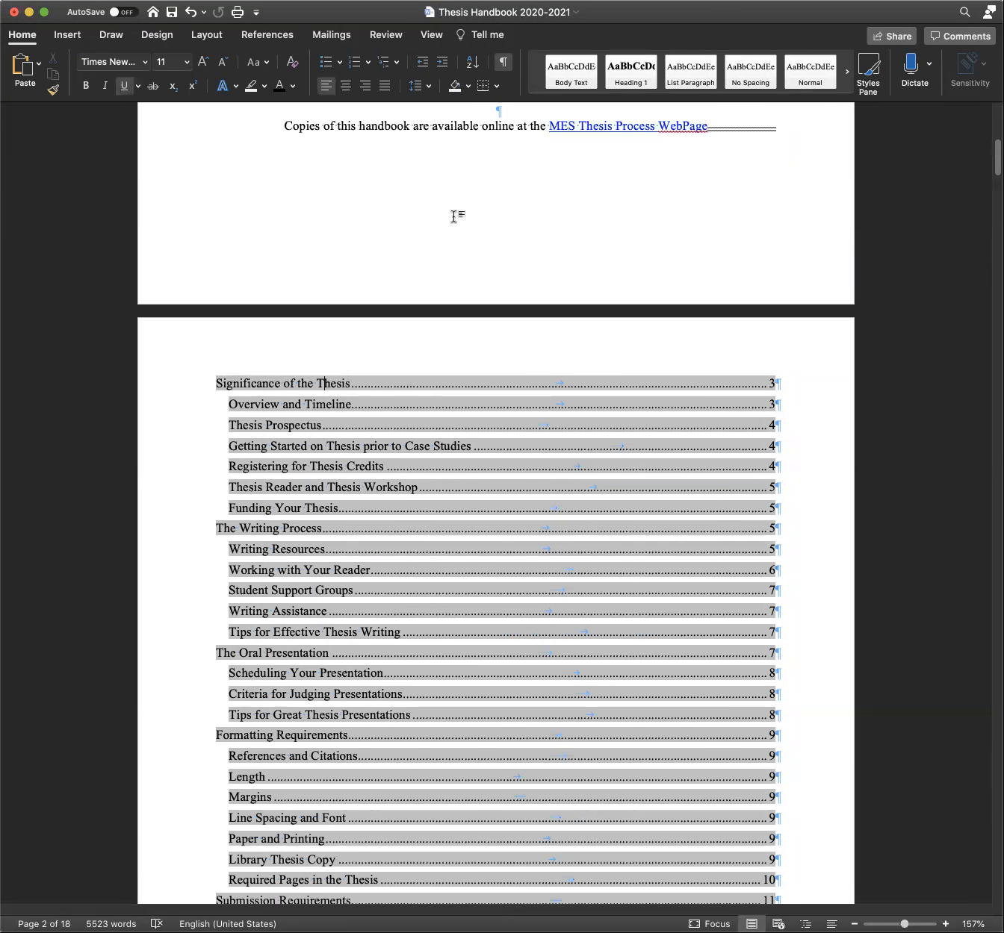
pyautogui.click(463, 207)
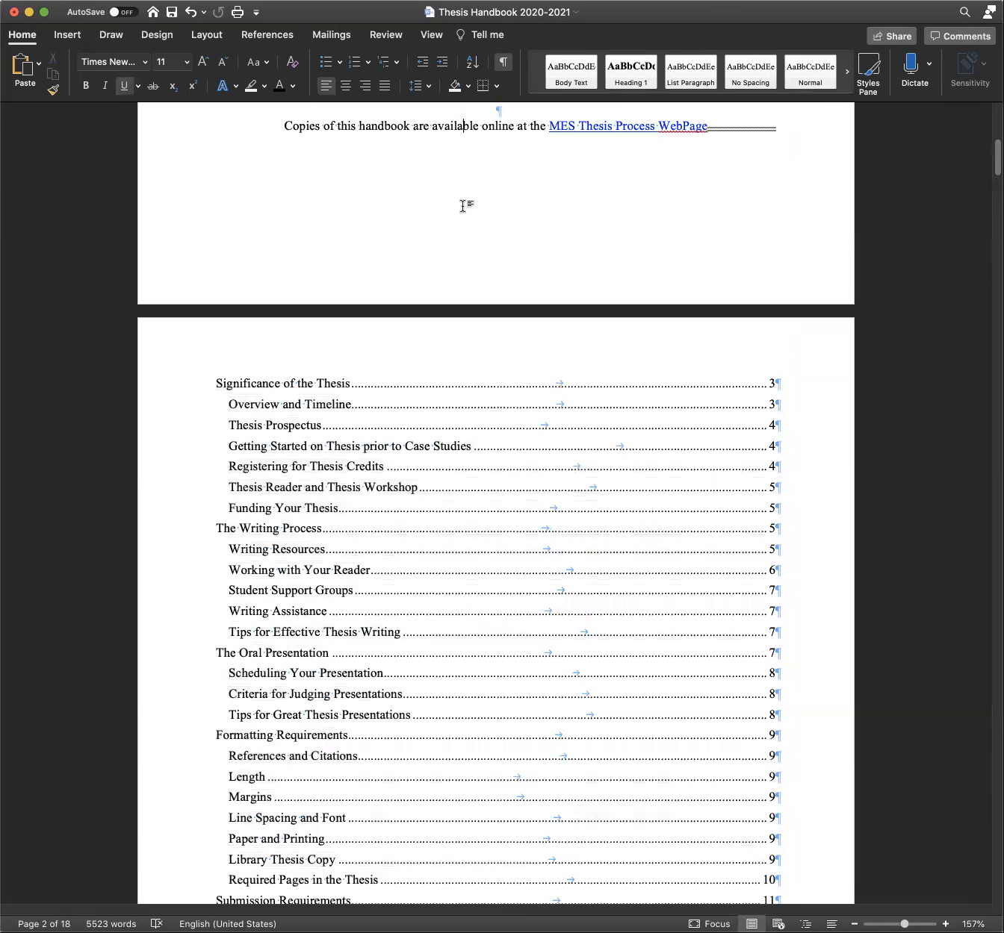
pyautogui.click(285, 36)
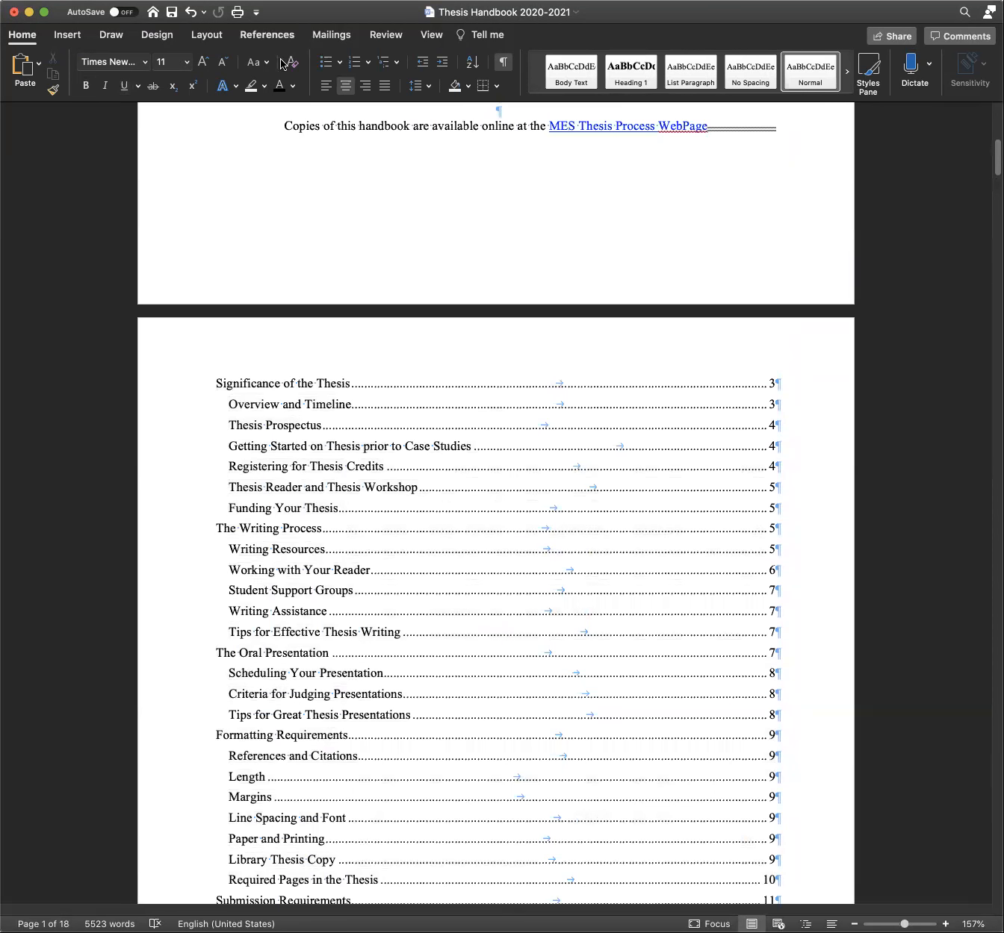
pyautogui.click(305, 345)
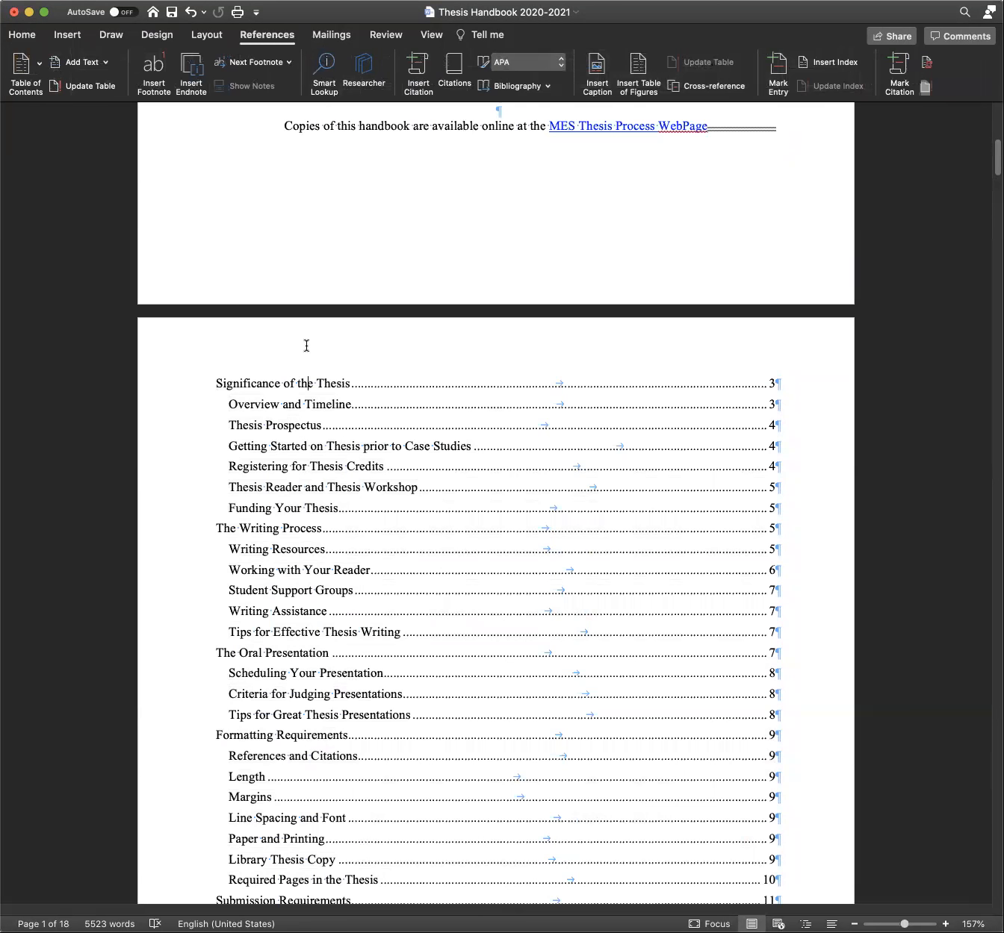
# Add a line above the first table of contents entry reading "Table of Contents", followed by an empty line
pyautogui.click(213, 384)
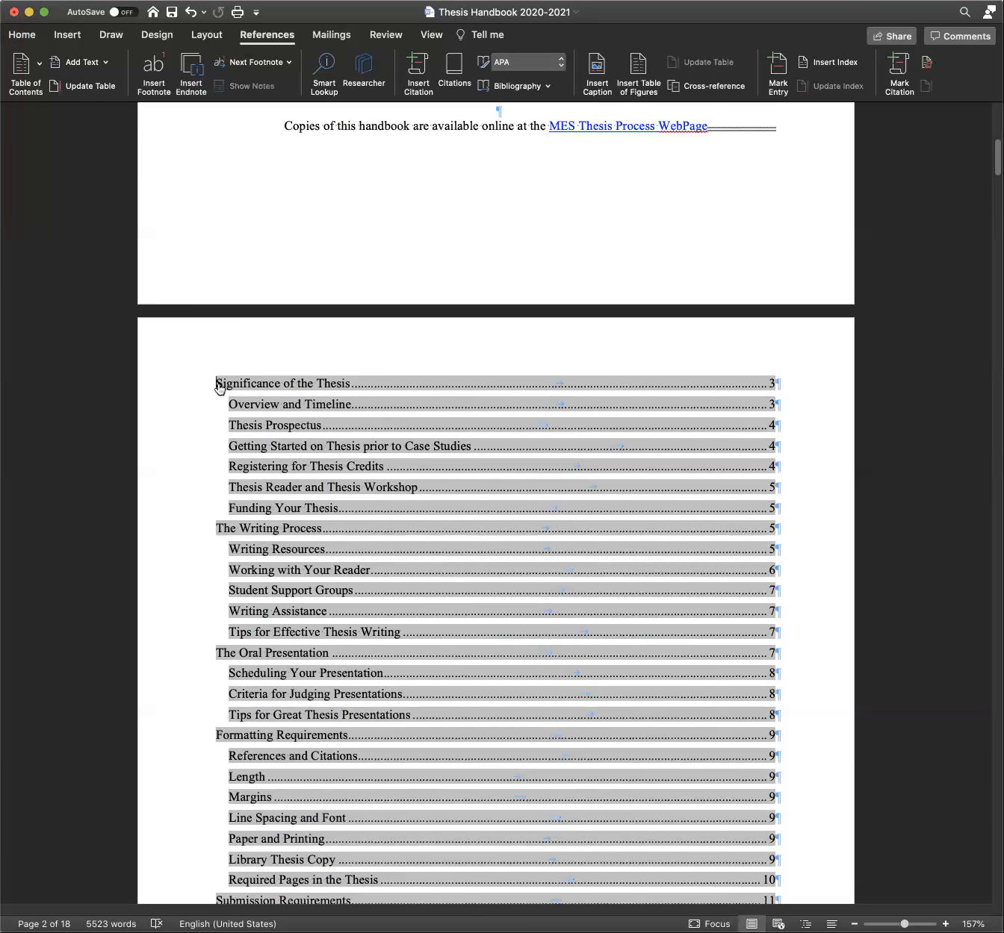
pyautogui.press('Return')
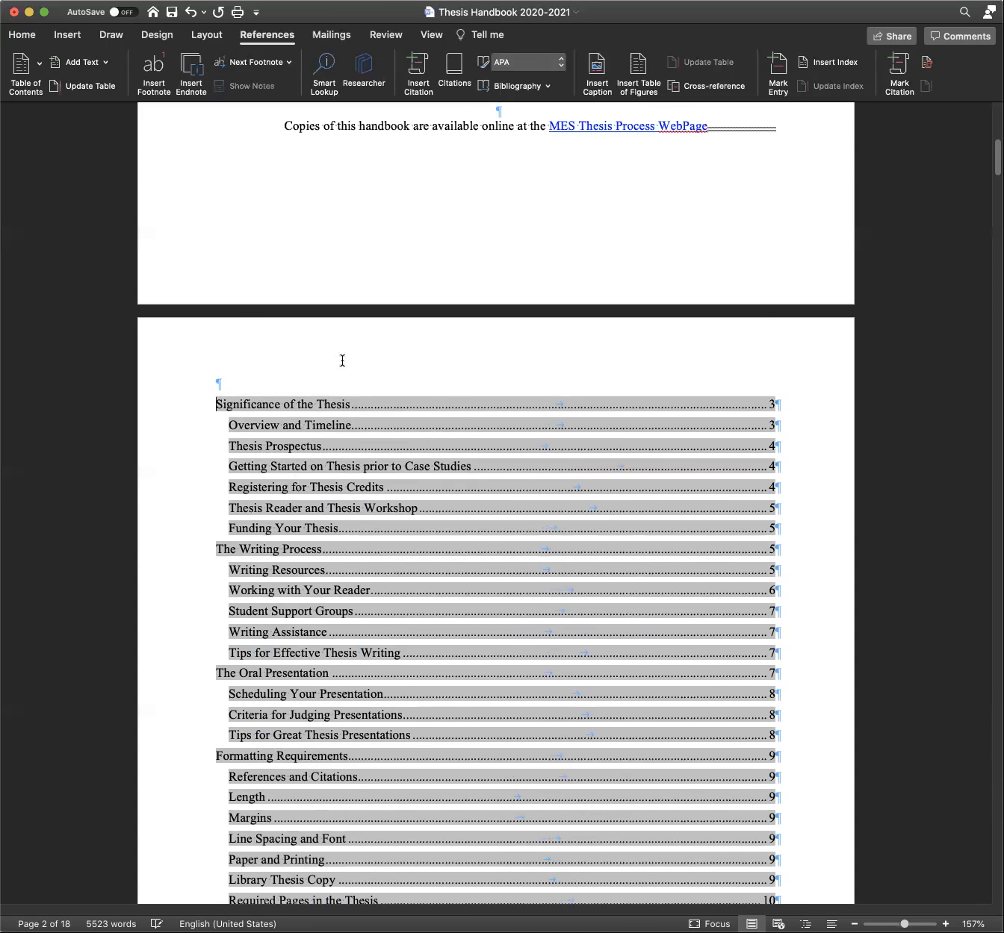
pyautogui.press('Up')
pyautogui.write('Table of Contents')
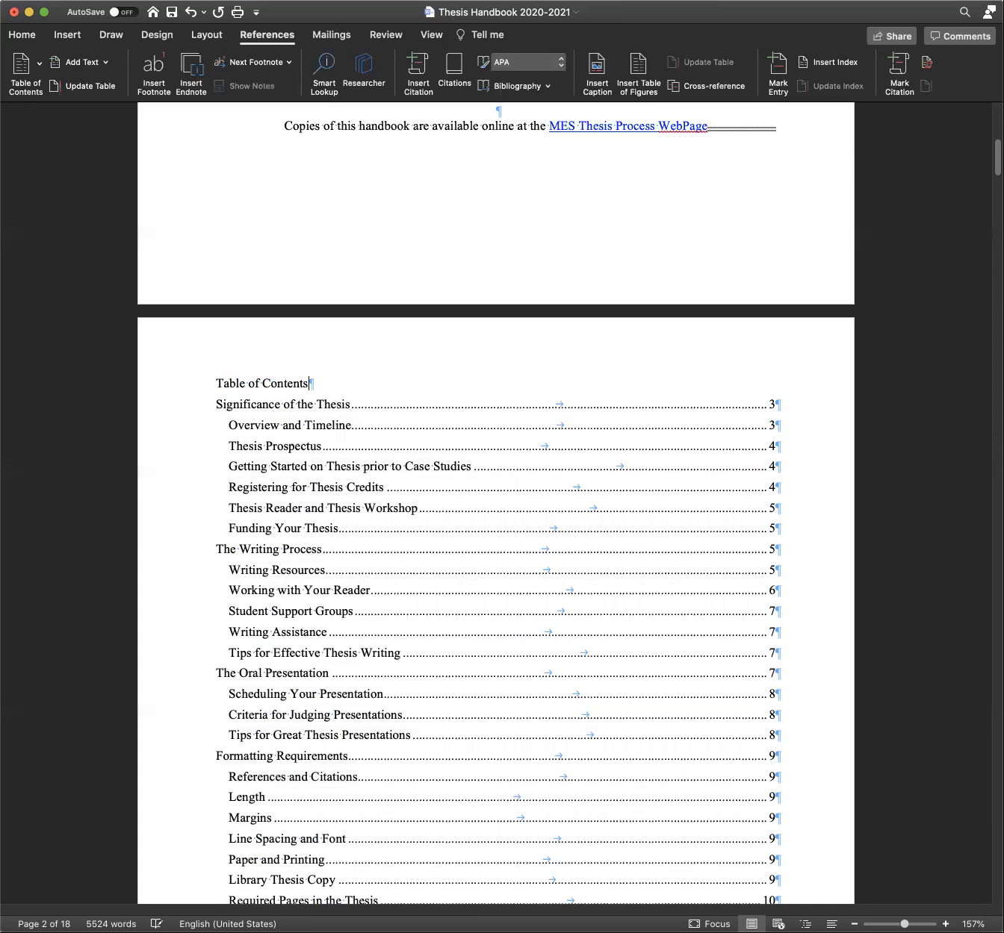
pyautogui.press('Return')
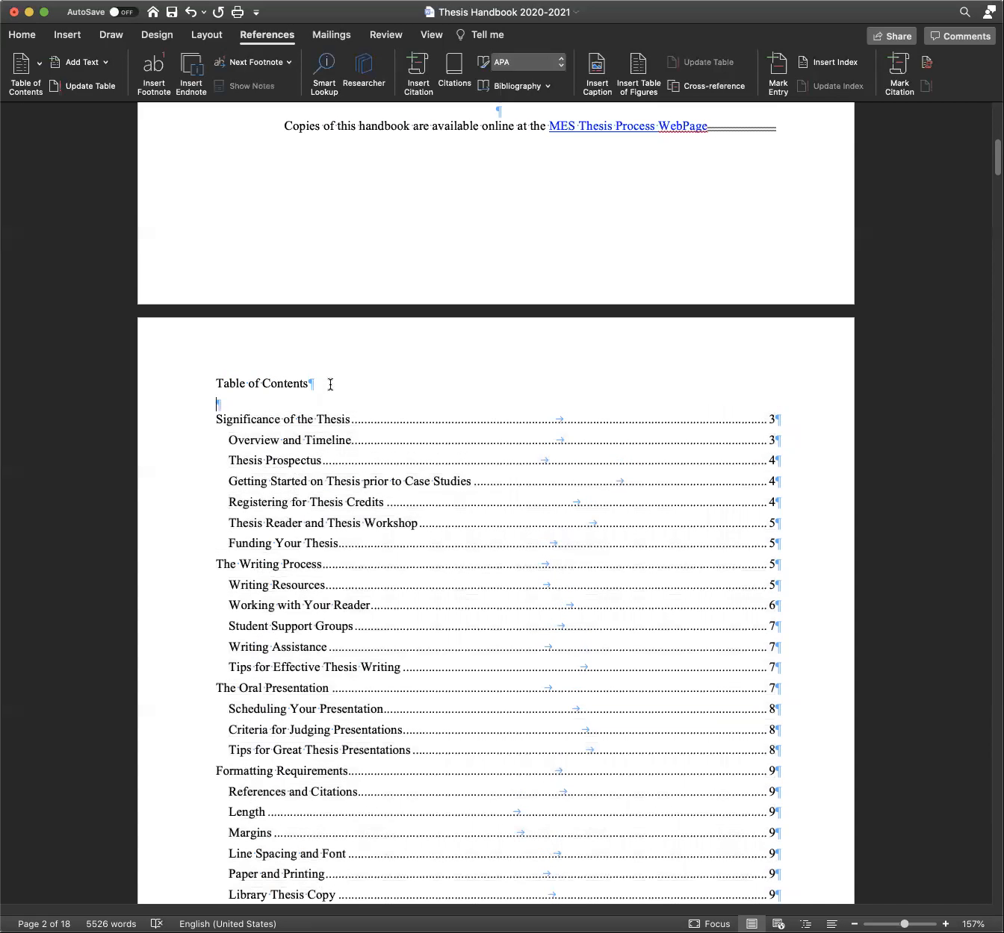
# Centre the "Table of Contents" title on the page
pyautogui.click(158, 384)
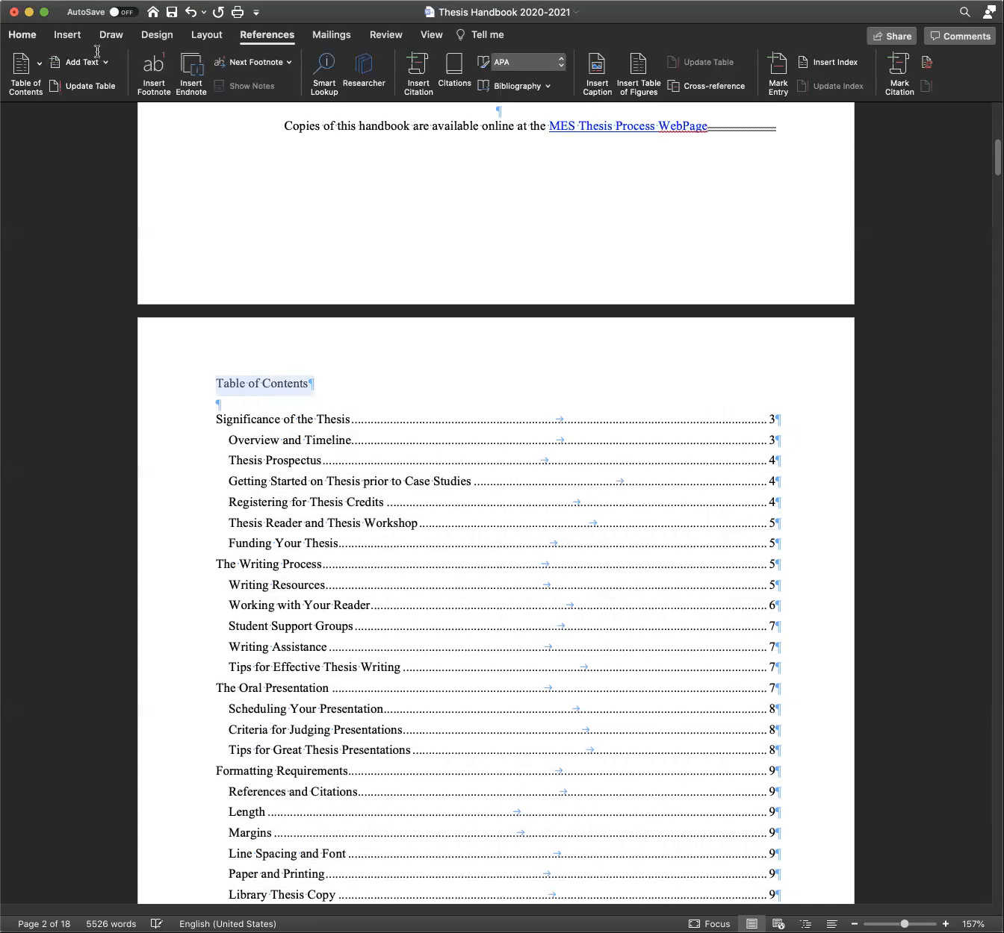
pyautogui.click(22, 35)
pyautogui.click(345, 86)
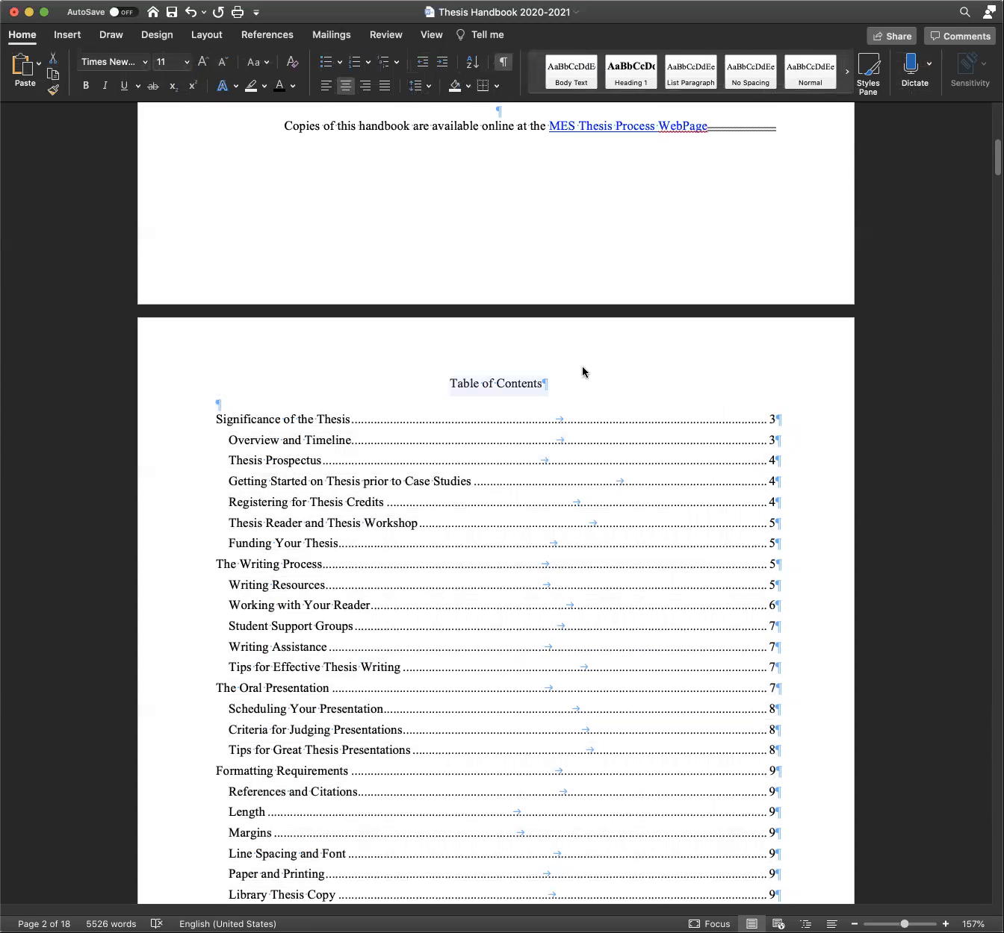
pyautogui.click(566, 384)
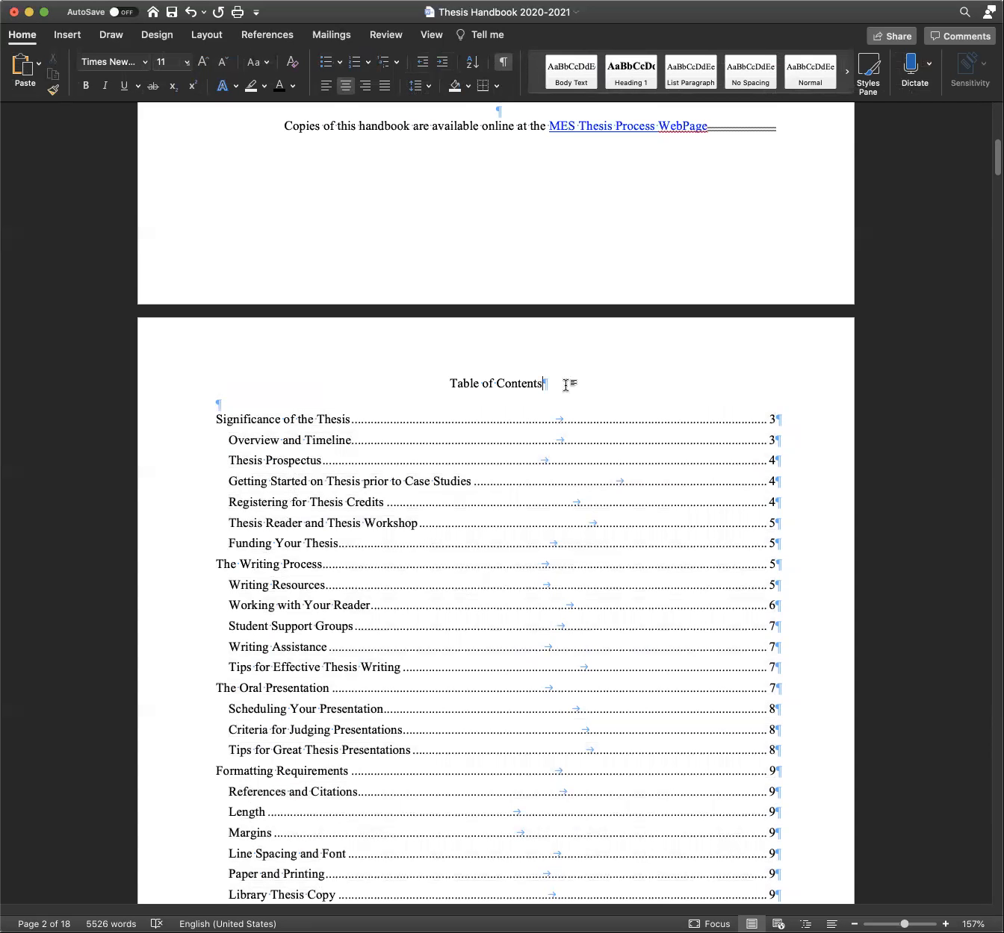
# Set the "Table of Contents" title to font size 14 and make it bold
pyautogui.moveTo(542, 383); pyautogui.dragTo(427, 366)
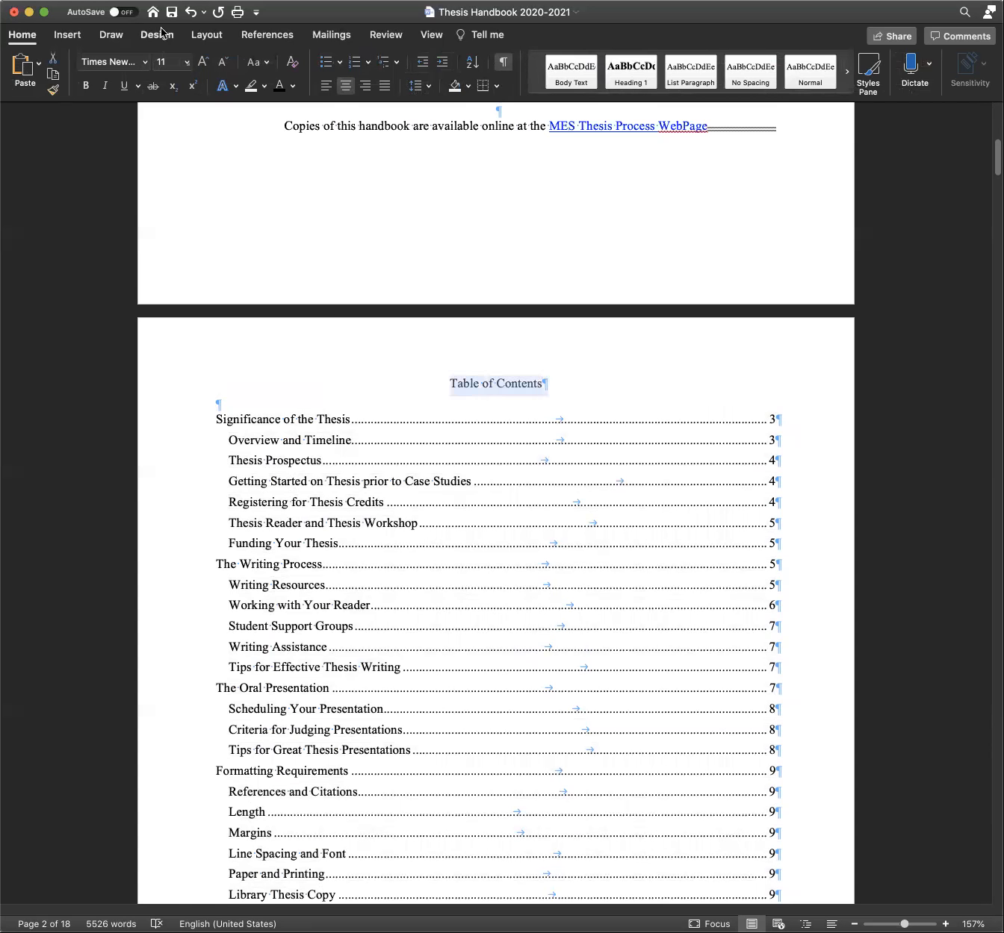
pyautogui.click(164, 64)
pyautogui.write('1')
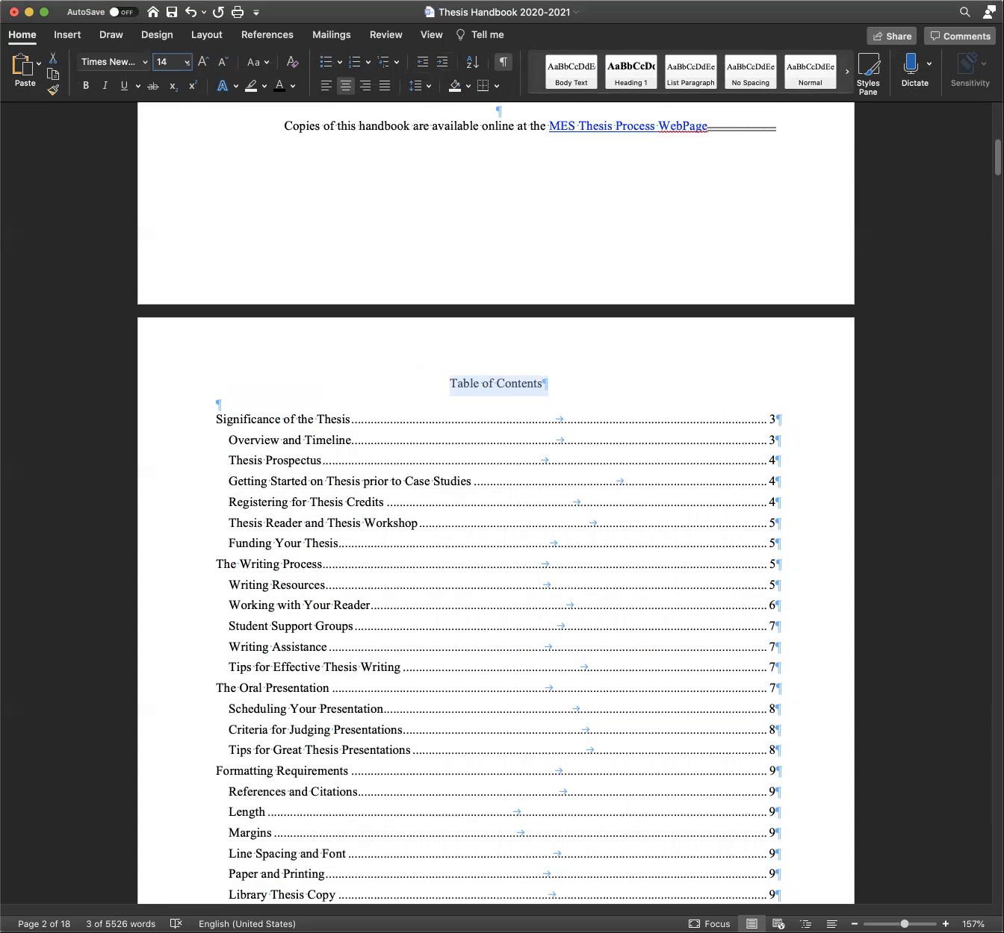
pyautogui.write('4')
pyautogui.press('Return')
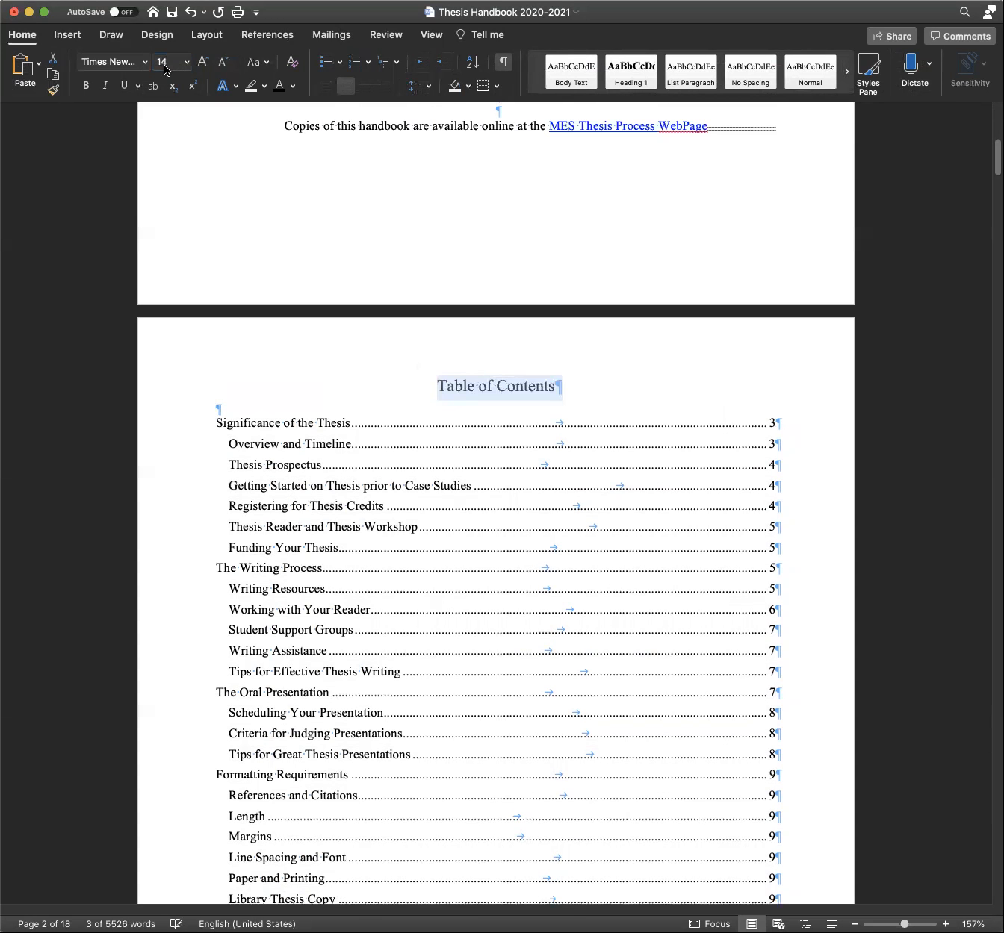
pyautogui.click(86, 89)
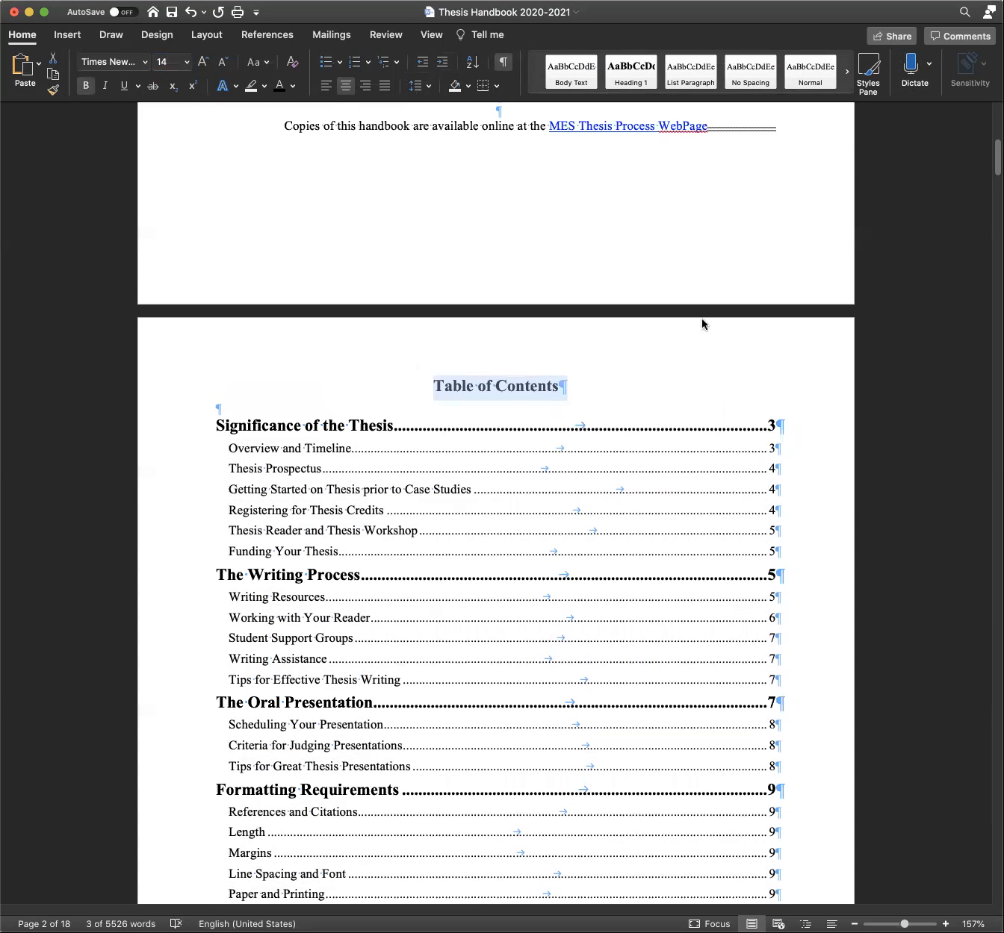
pyautogui.click(597, 384)
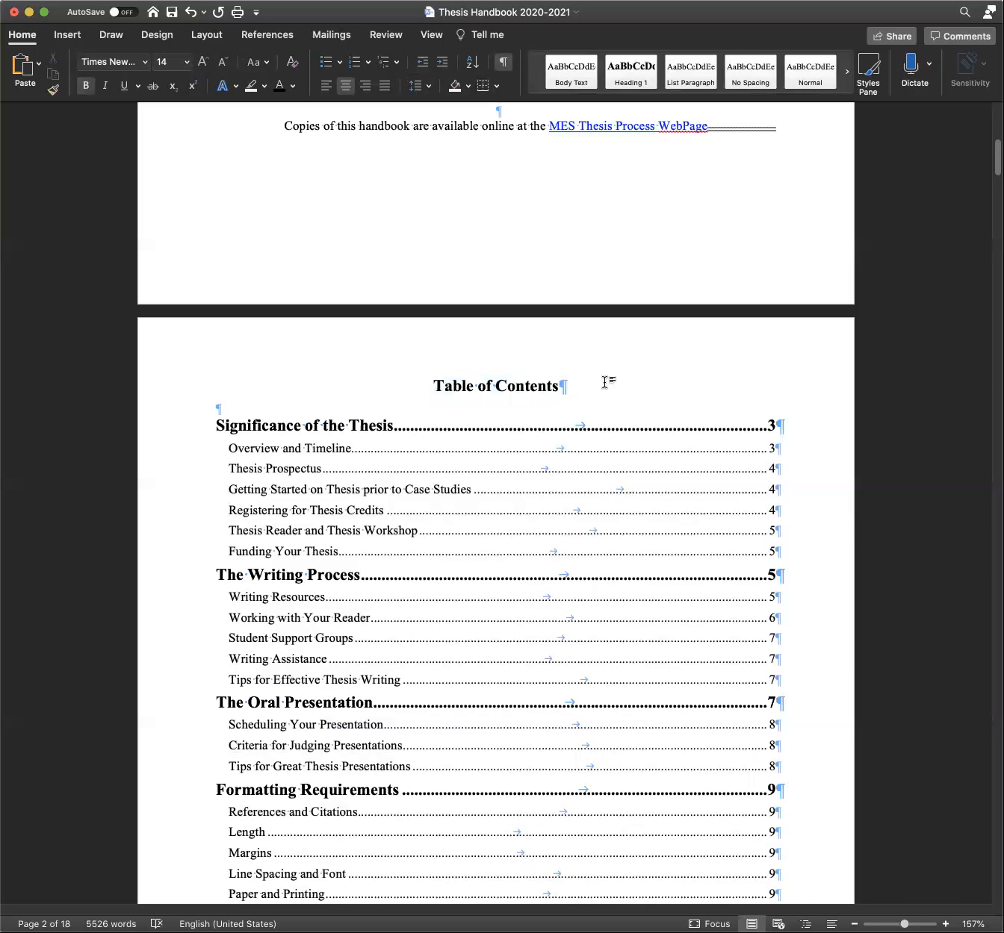
# Examine how the main headings and subheadings are formatted throughout the table of contents, down to the end of page 2
pyautogui.scroll(-4, 605, 385)
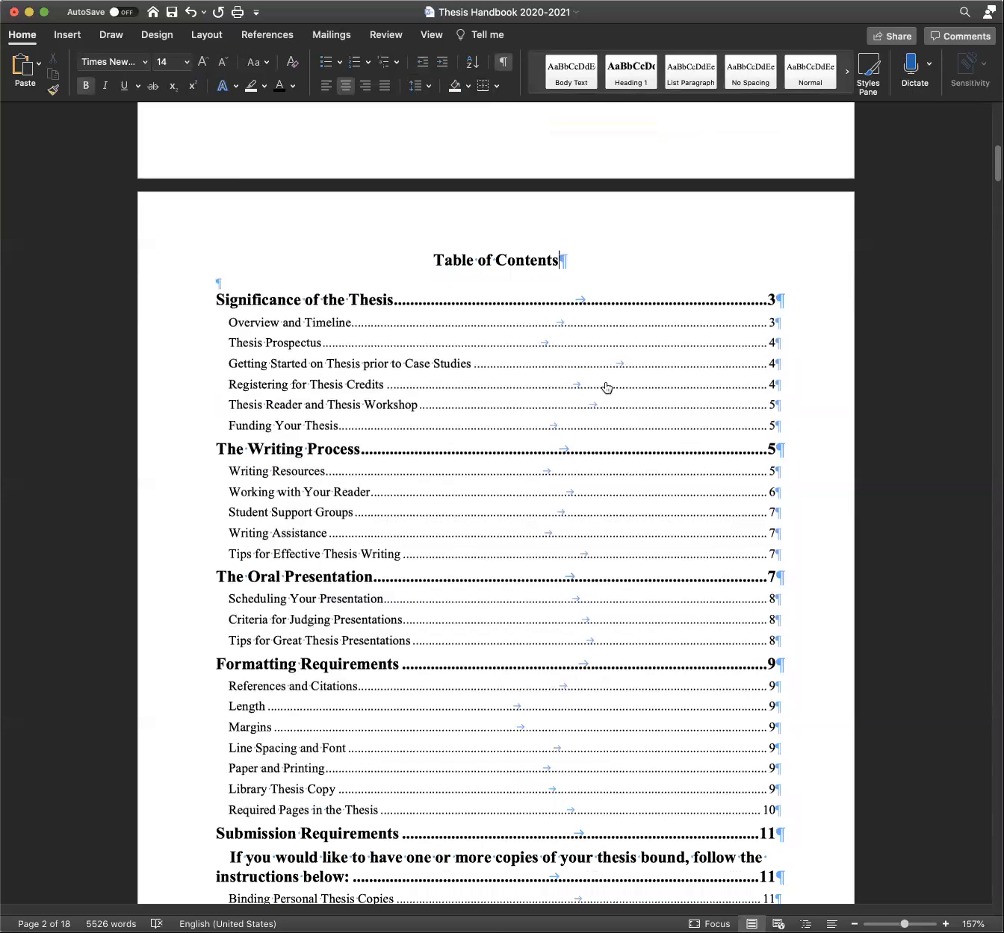
pyautogui.scroll(4, 426, 407)
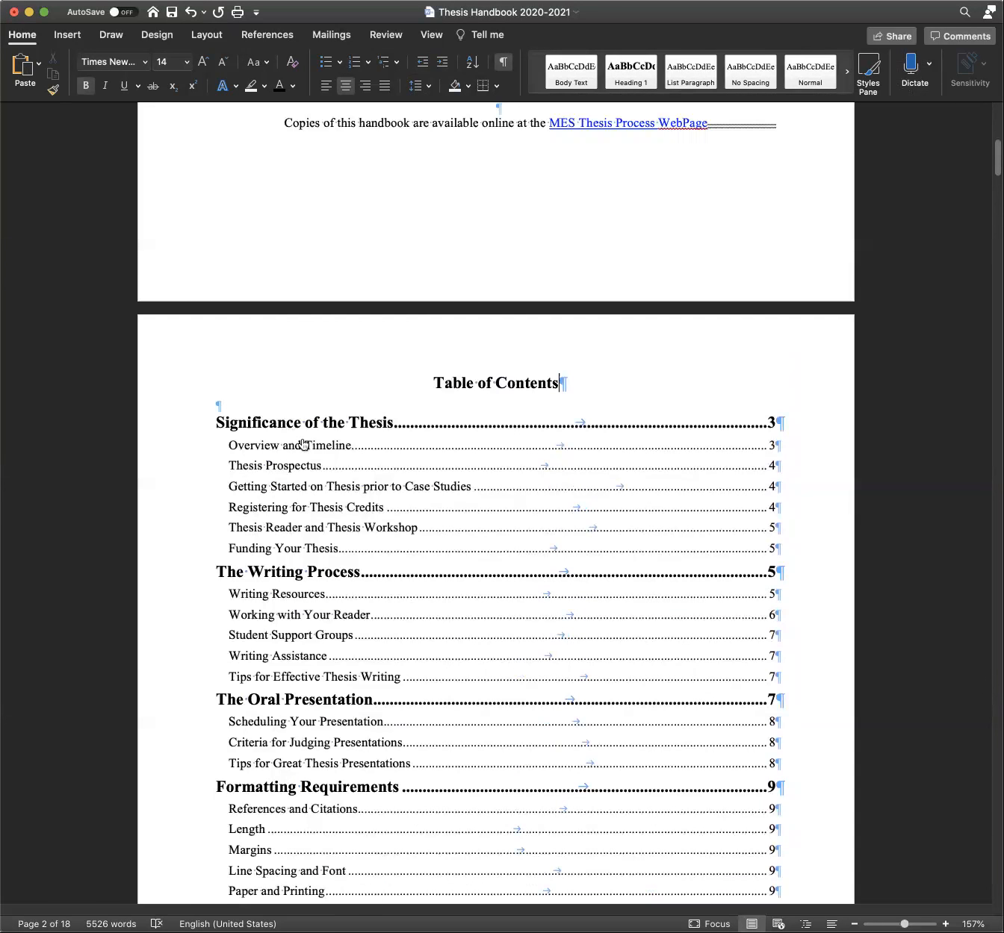
pyautogui.scroll(-5, 465, 653)
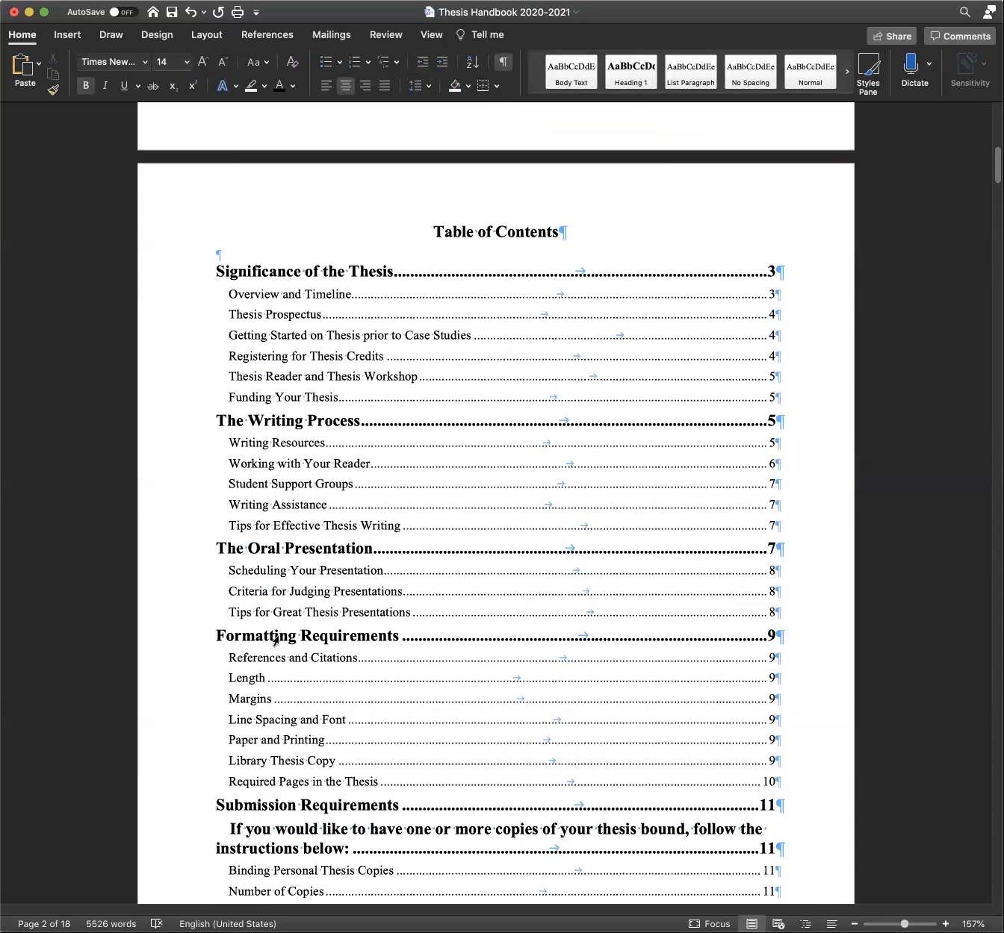
pyautogui.scroll(-5, 169, 623)
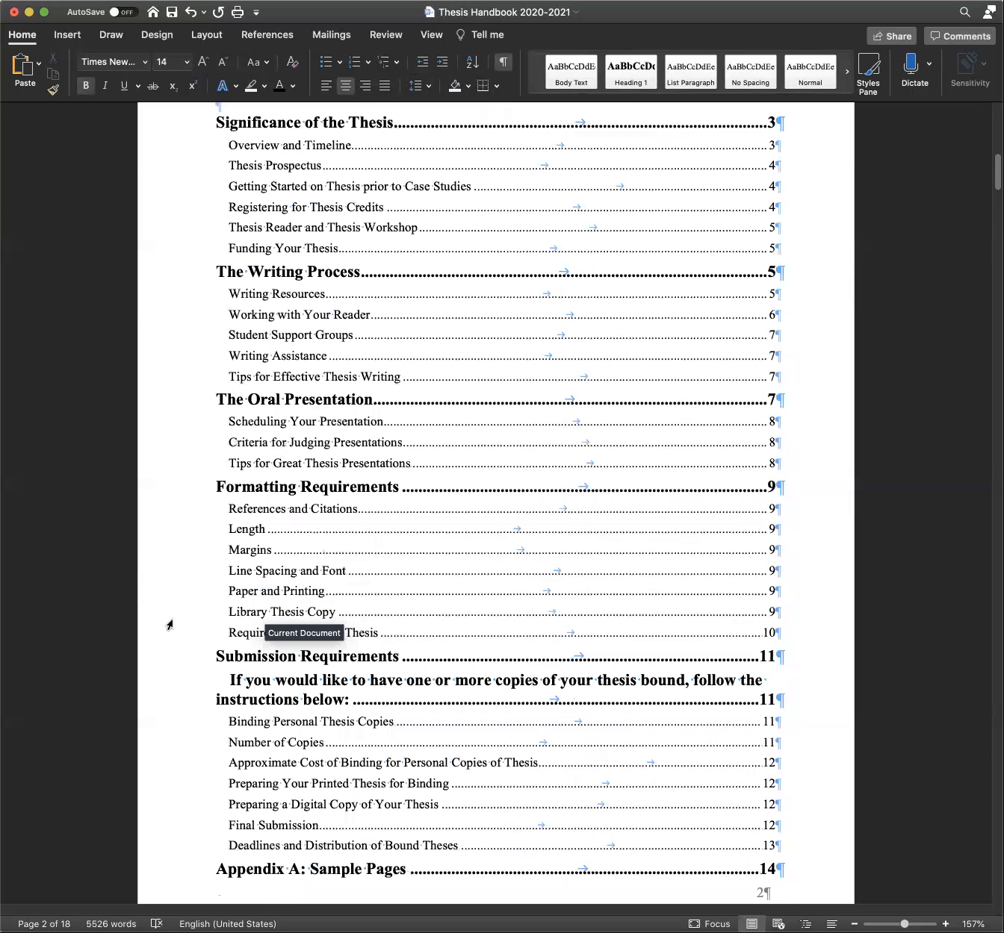
pyautogui.scroll(-1, 169, 623)
pyautogui.scroll(-1, 170, 624)
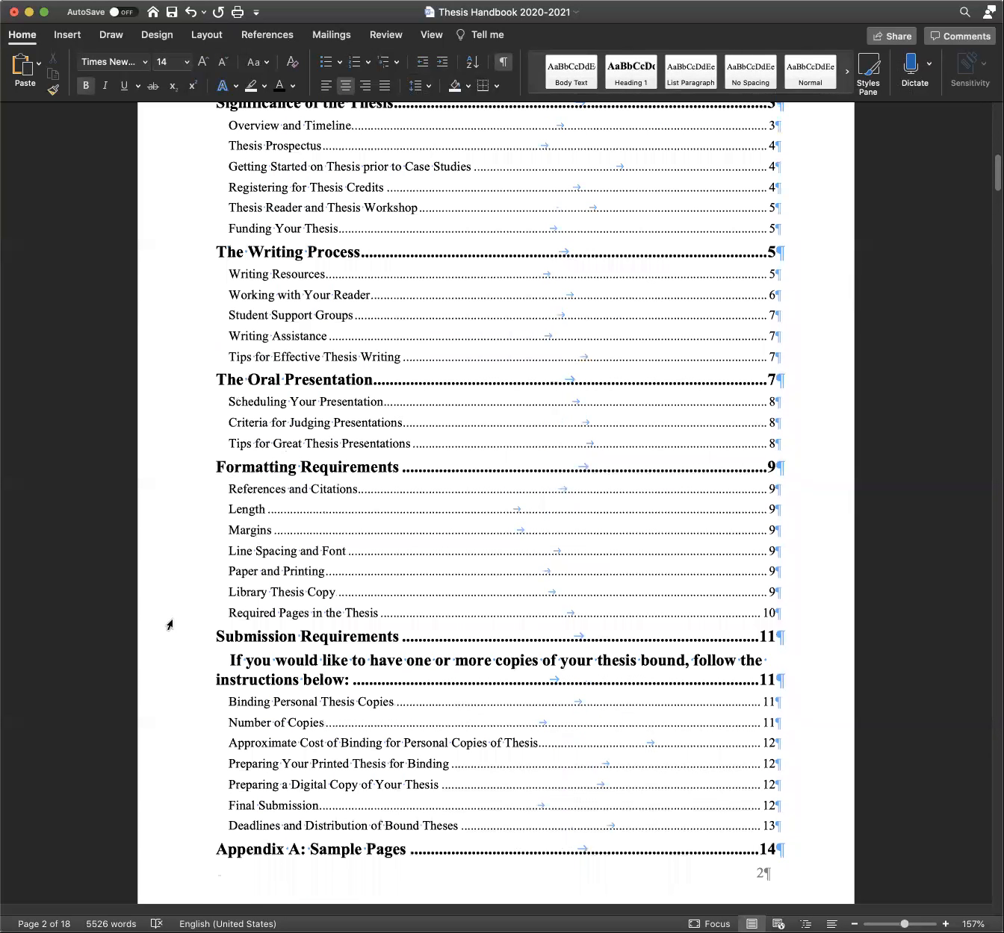
pyautogui.scroll(-1, 168, 626)
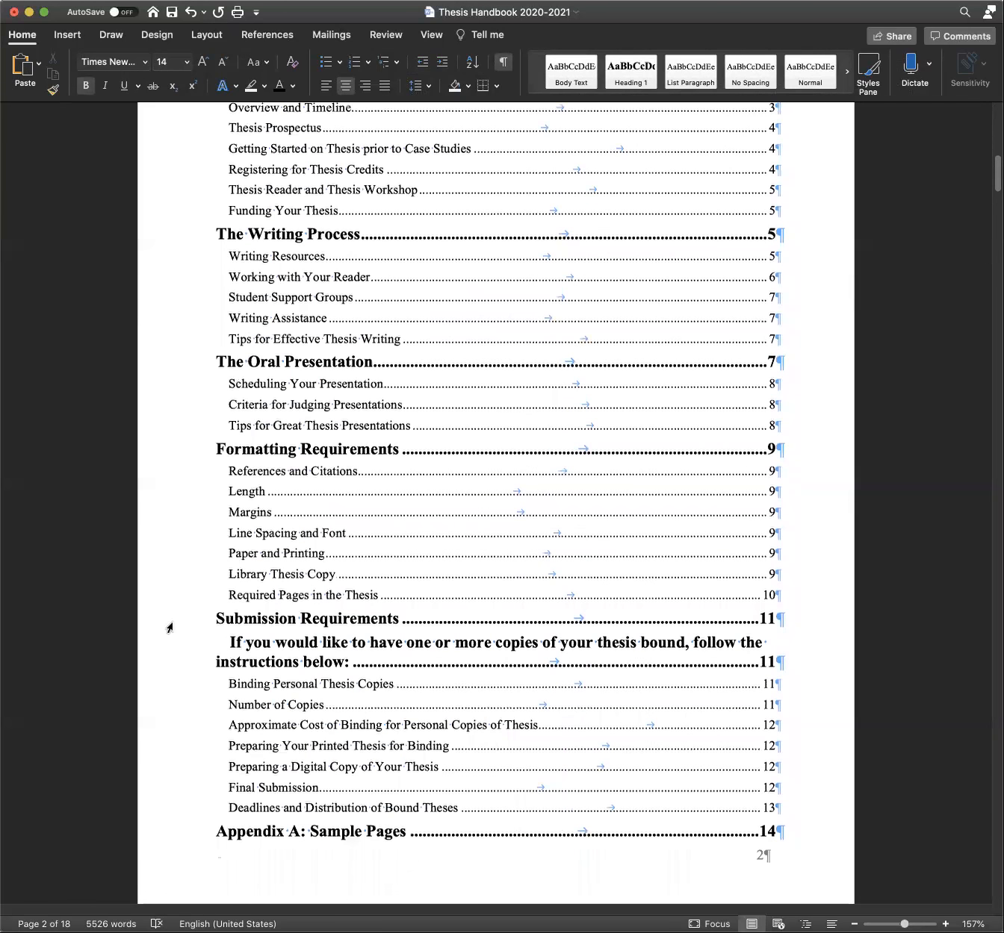
pyautogui.scroll(-3, 170, 628)
pyautogui.scroll(5, 170, 628)
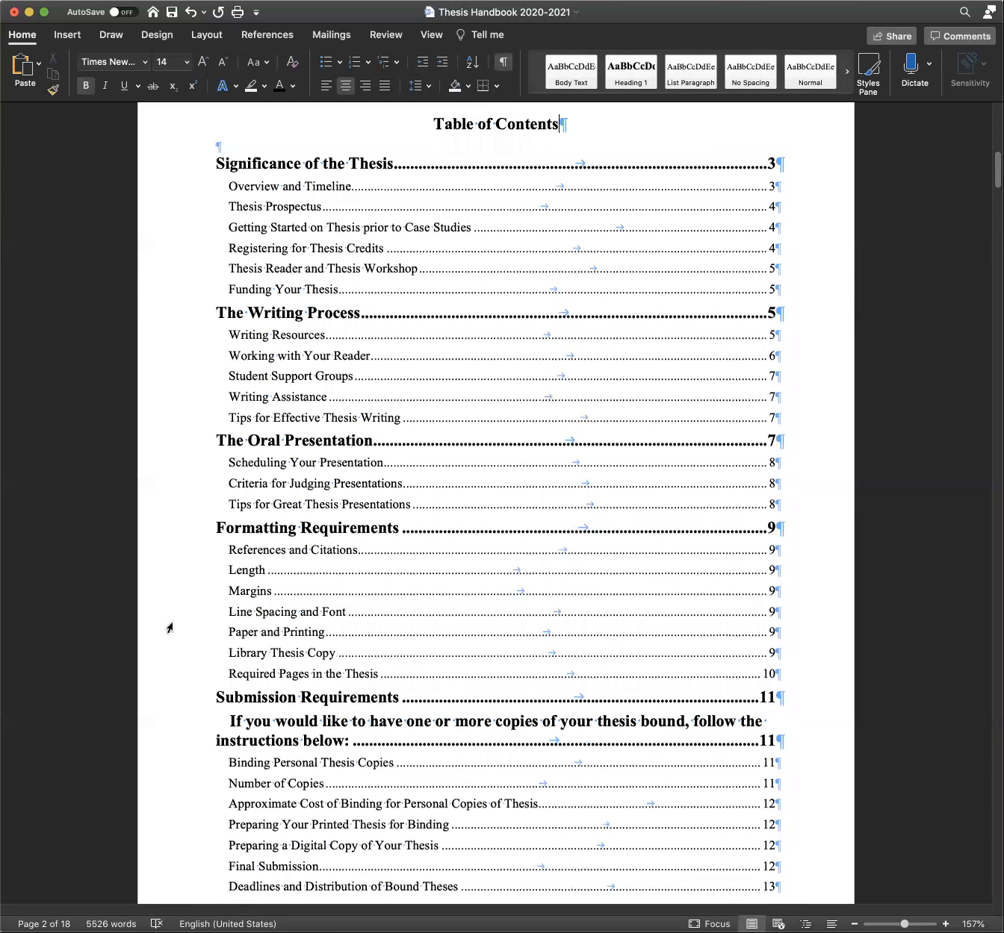
pyautogui.scroll(1, 168, 626)
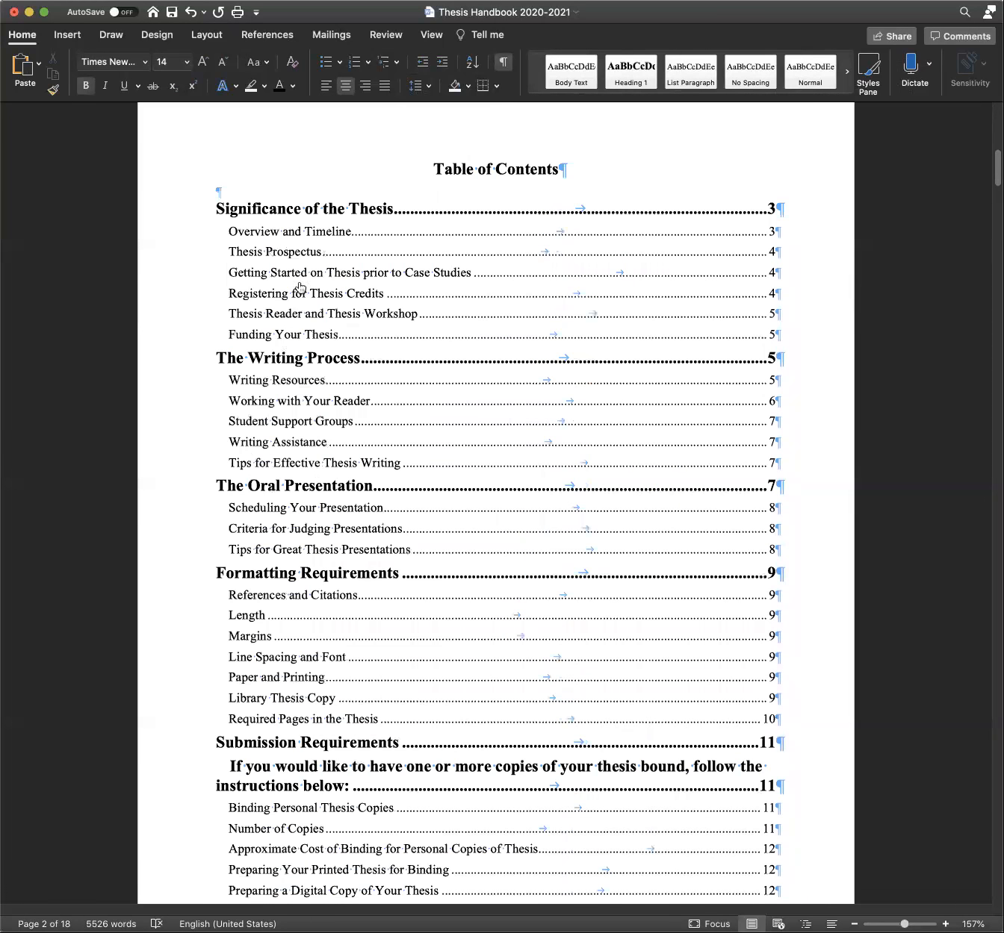
pyautogui.scroll(1, 290, 261)
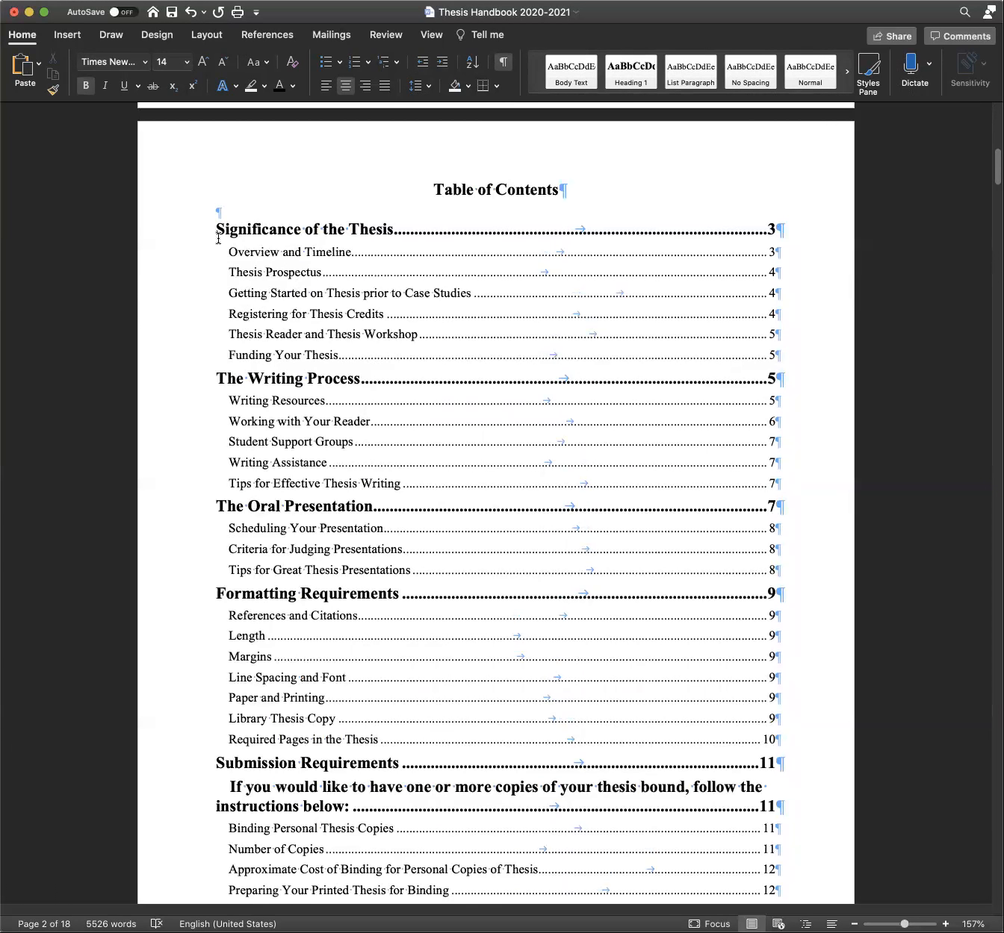
# Set the six subheading entries from "Overview and Timeline" to "Funding Your Thesis" in the table of contents to font size 12
pyautogui.scroll(-15, 233, 253)
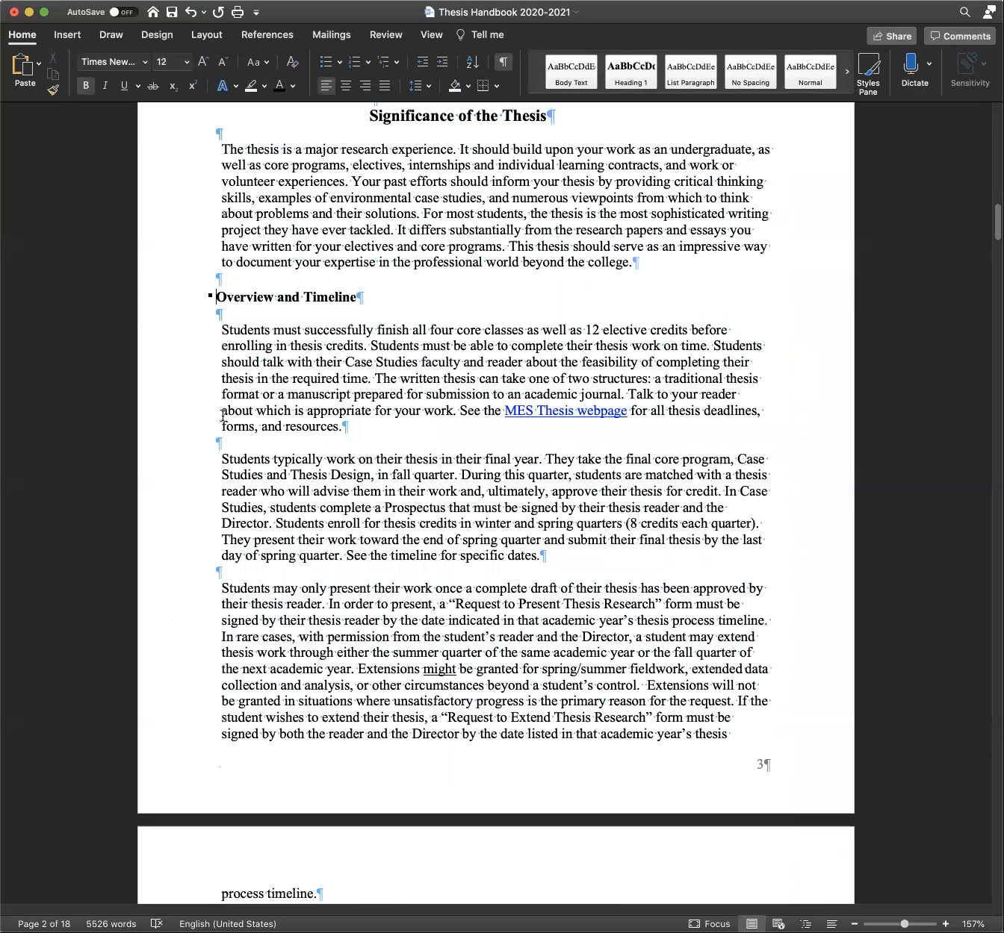
pyautogui.scroll(5, 231, 414)
pyautogui.moveTo(240, 415); pyautogui.dragTo(827, 525)
pyautogui.click(160, 62)
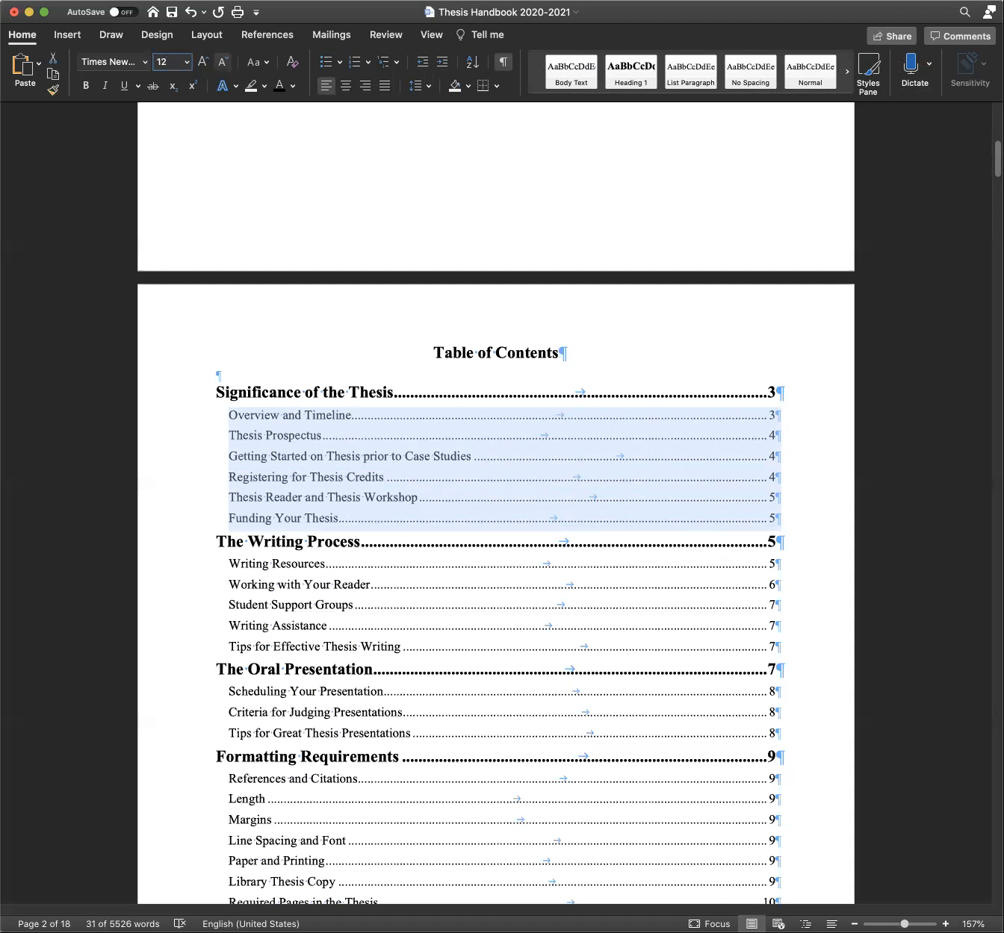
pyautogui.press('Return')
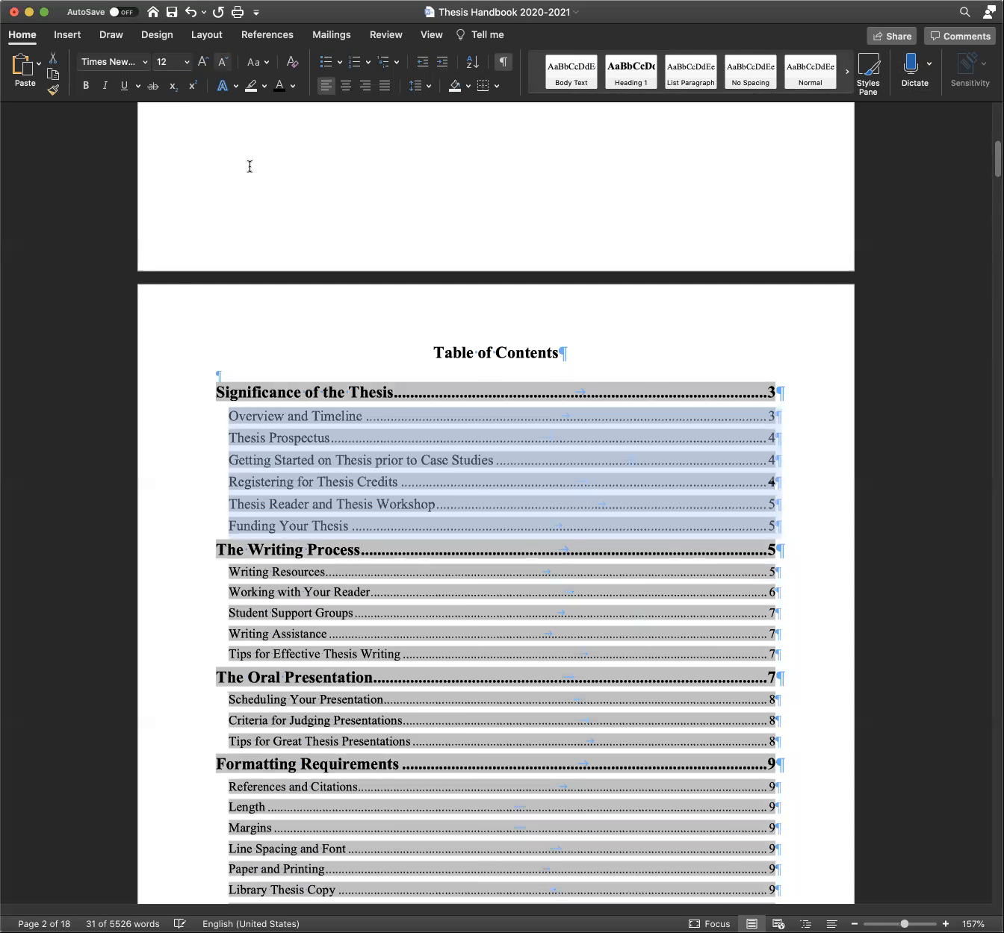
pyautogui.click(181, 483)
pyautogui.click(160, 441)
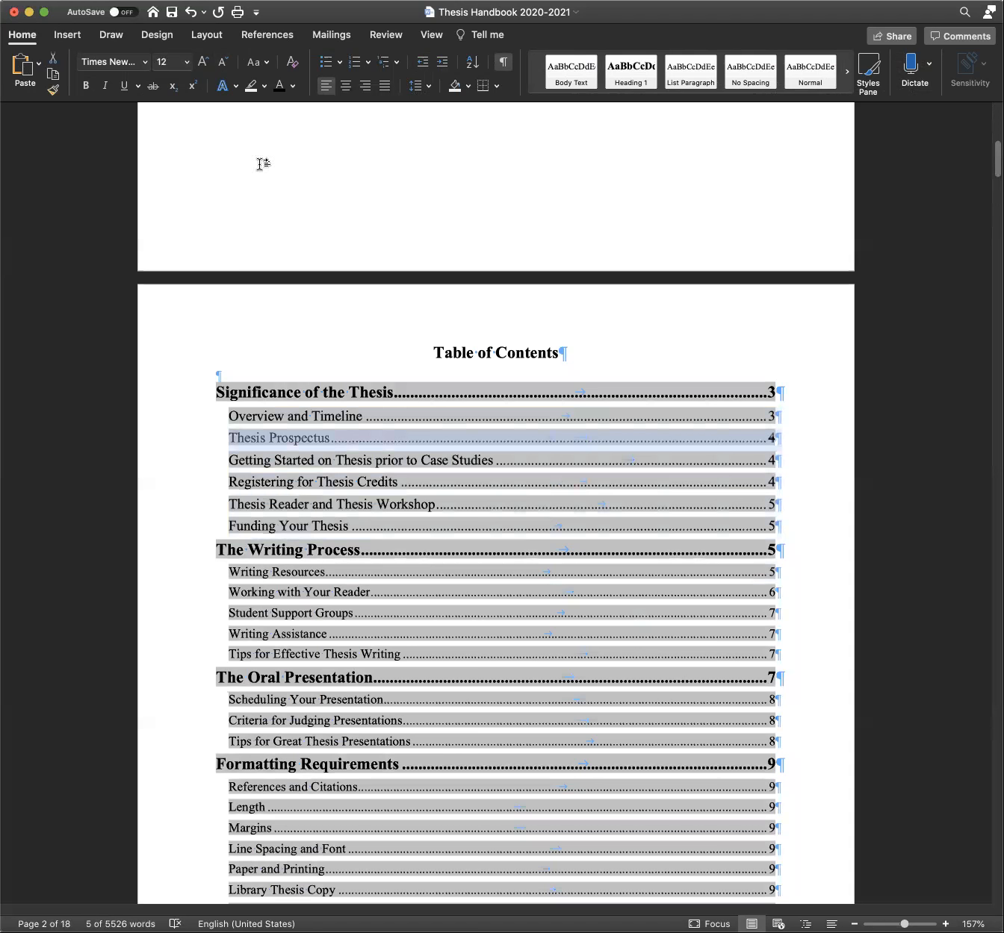
pyautogui.click(395, 206)
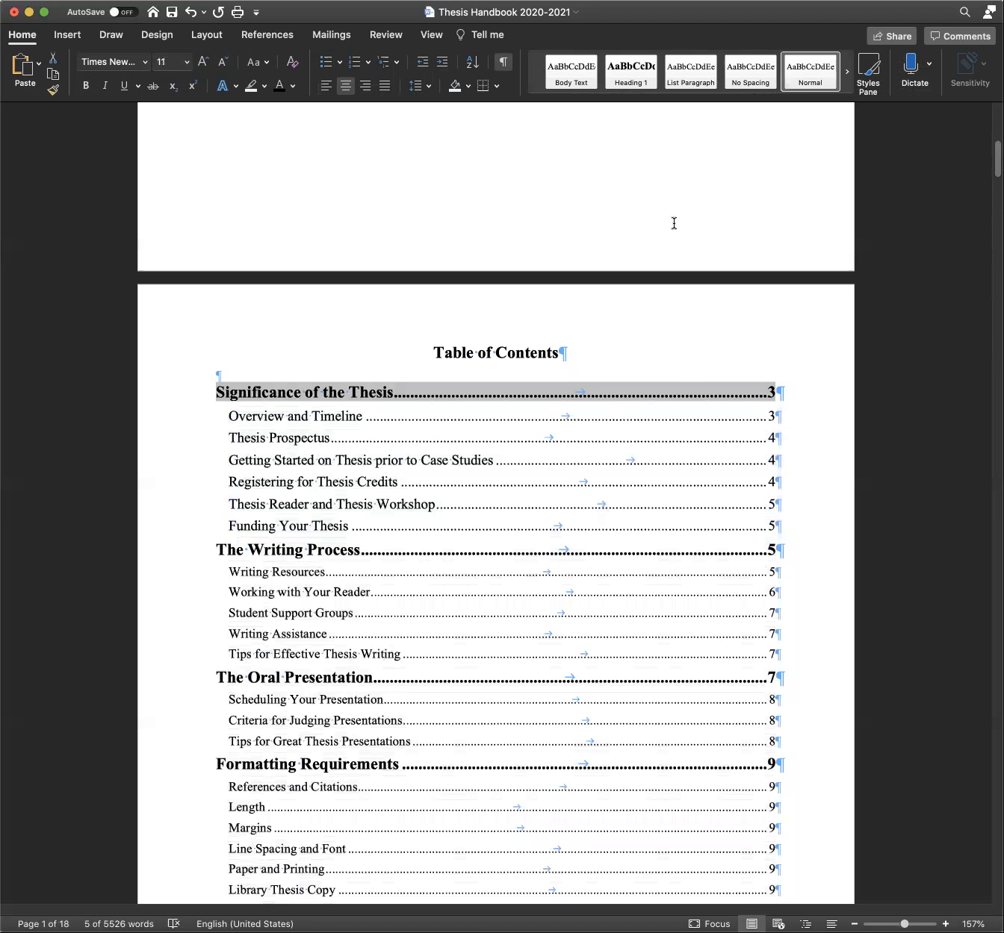
pyautogui.scroll(2, 670, 224)
pyautogui.scroll(-1, 192, 467)
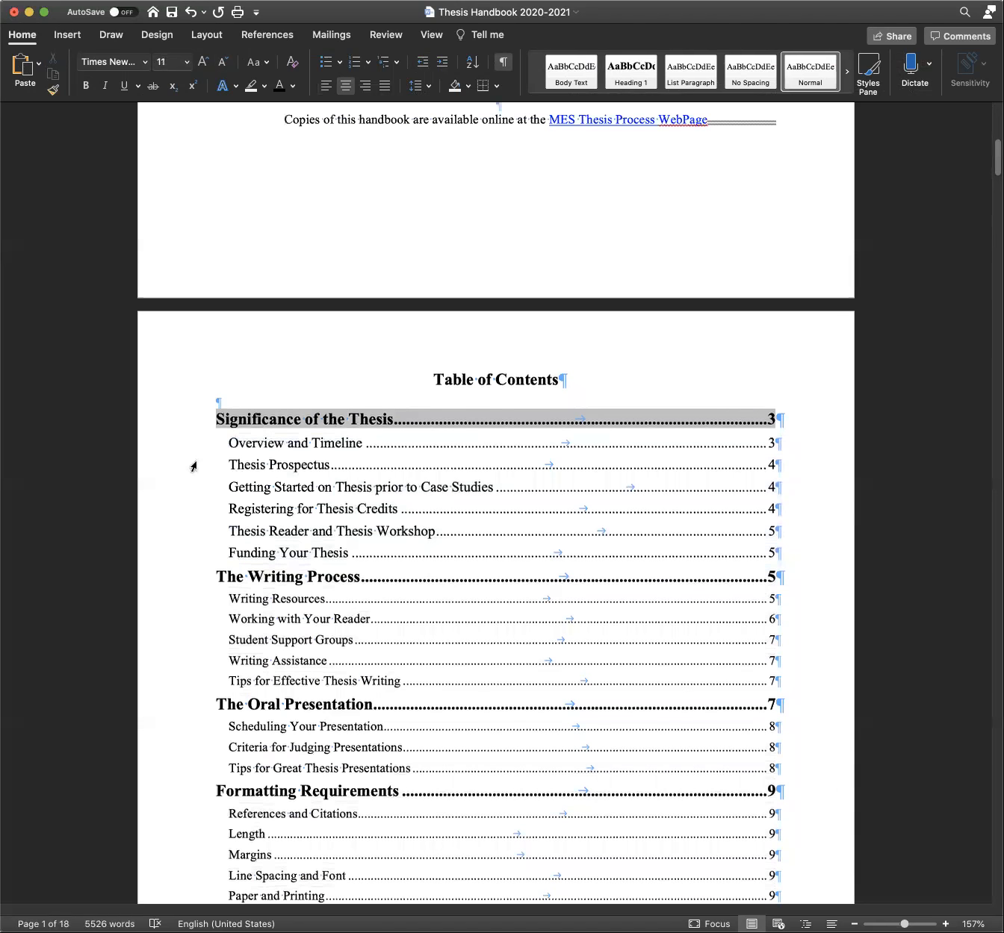
pyautogui.scroll(-3, 194, 471)
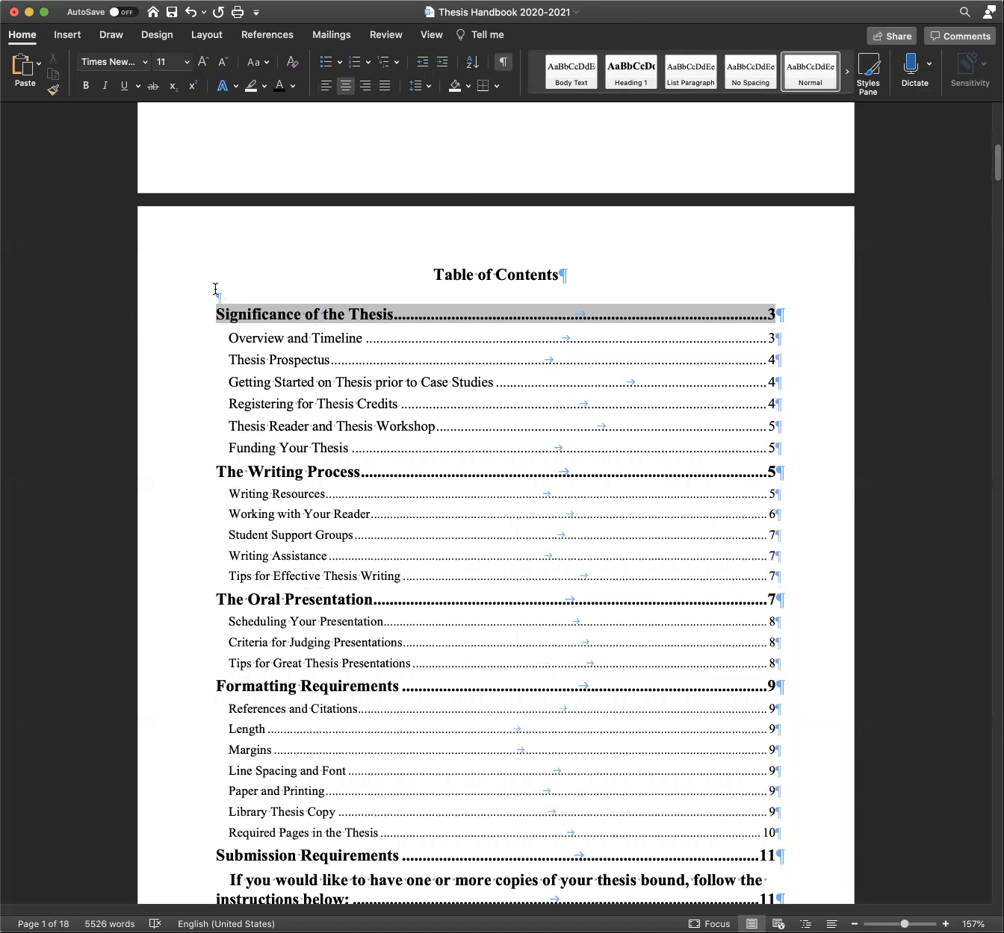
# Set the five subheading entries from "Writing Resources" to "Tips for Effective Thesis Writing" in the table of contents to font size 12
pyautogui.scroll(-5, 215, 288)
pyautogui.scroll(-1, 224, 285)
pyautogui.moveTo(310, 284); pyautogui.dragTo(787, 366)
pyautogui.click(170, 61)
pyautogui.press('Return')
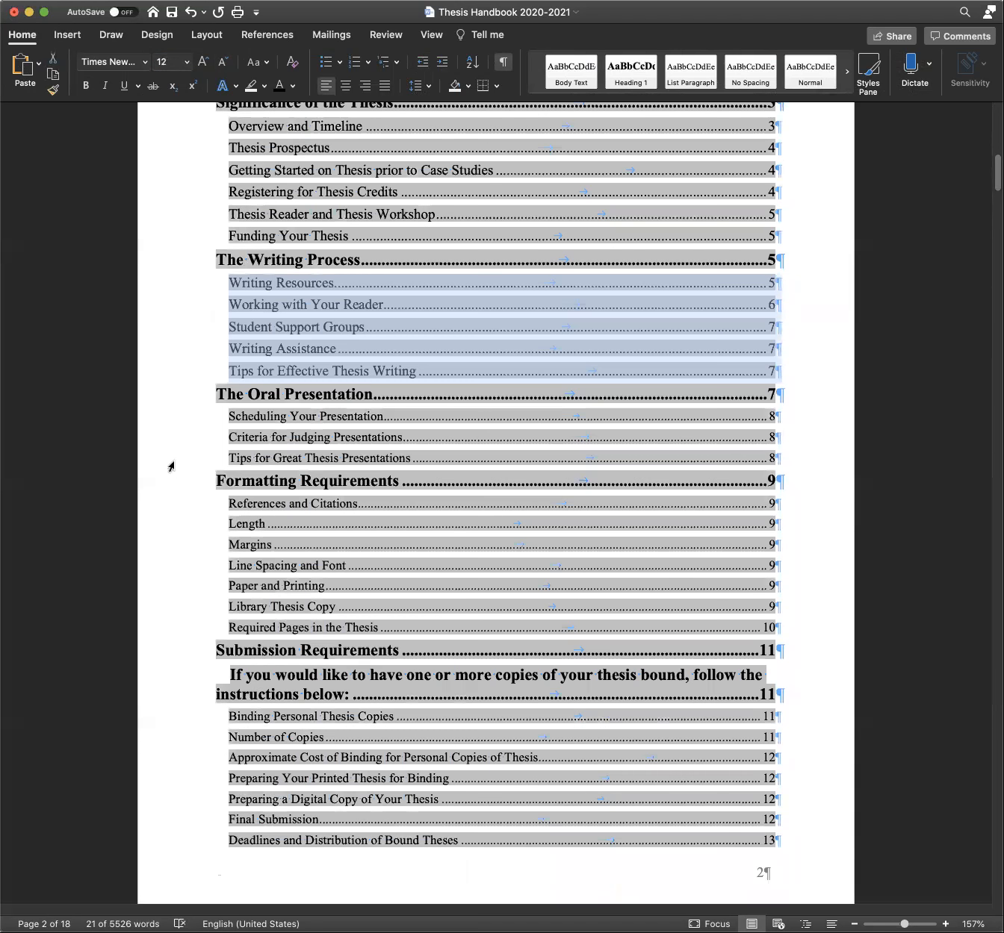
# Set the three subheading entries under "The Oral Presentation" in the table of contents to font size 12
pyautogui.click(168, 457)
pyautogui.click(166, 403)
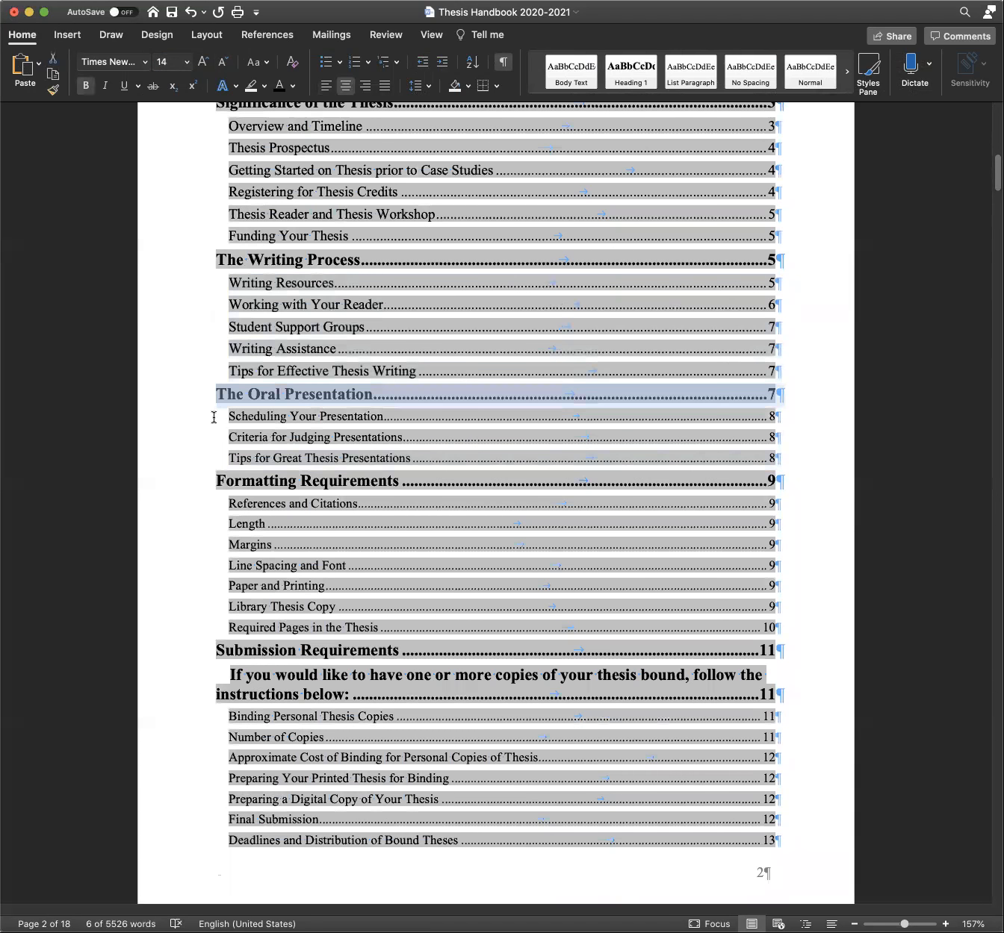
pyautogui.tripleClick(299, 414)
pyautogui.keyDown('shift'); pyautogui.click(840, 453); pyautogui.keyUp('shift')
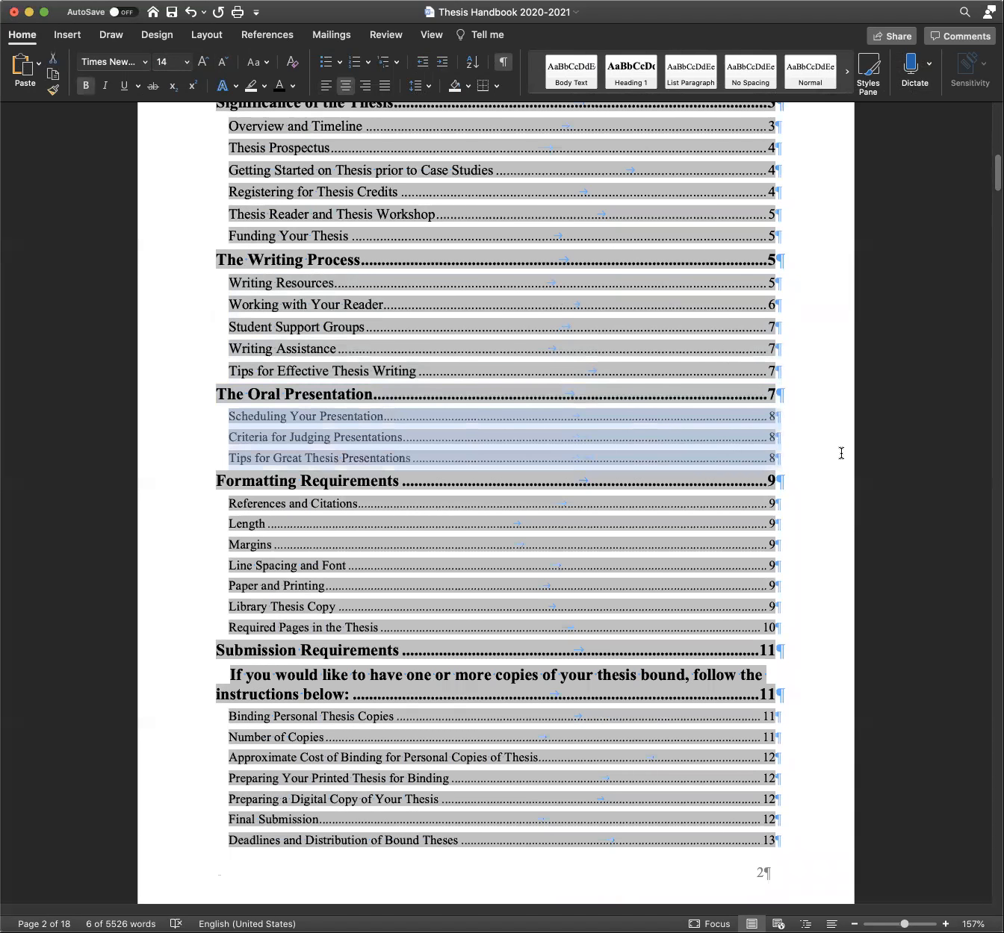
pyautogui.click(170, 63)
pyautogui.write('12')
pyautogui.press('Return')
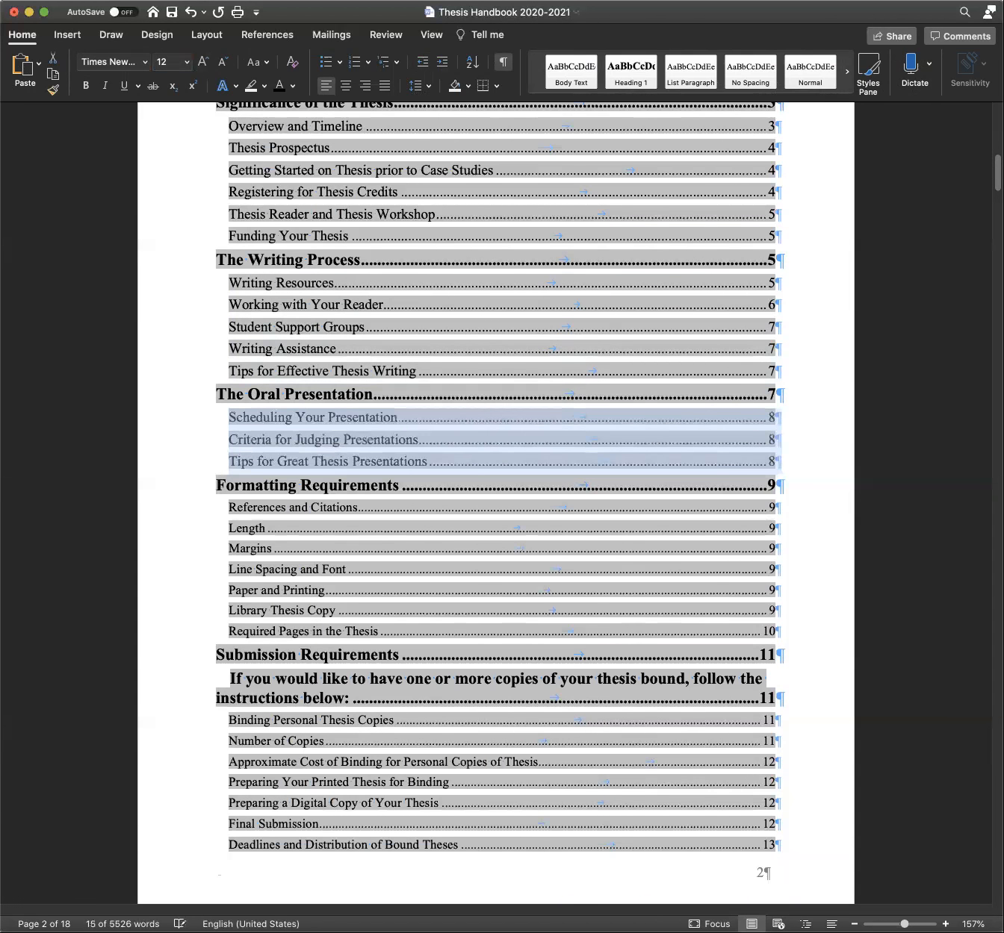
# Set the subheading entries from "References and Citations" to "Required Pages in the Thesis" in the table of contents to font size 12
pyautogui.click(201, 529)
pyautogui.moveTo(237, 504); pyautogui.dragTo(809, 633)
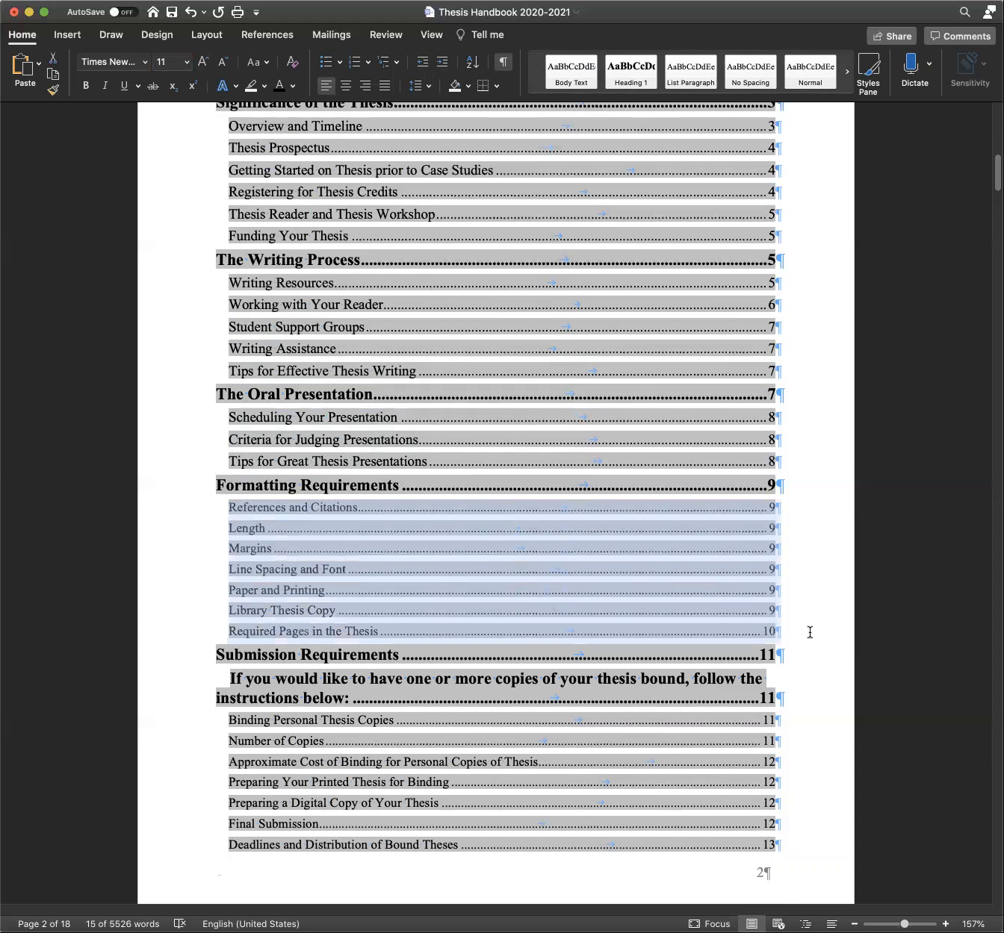
pyautogui.click(172, 66)
pyautogui.write('12')
pyautogui.press('Return')
# Set the entries from "Binding Personal Thesis Copies" to "Deadlines and Distribution of Bound Theses" in the table of contents to font size 12
pyautogui.click(176, 784)
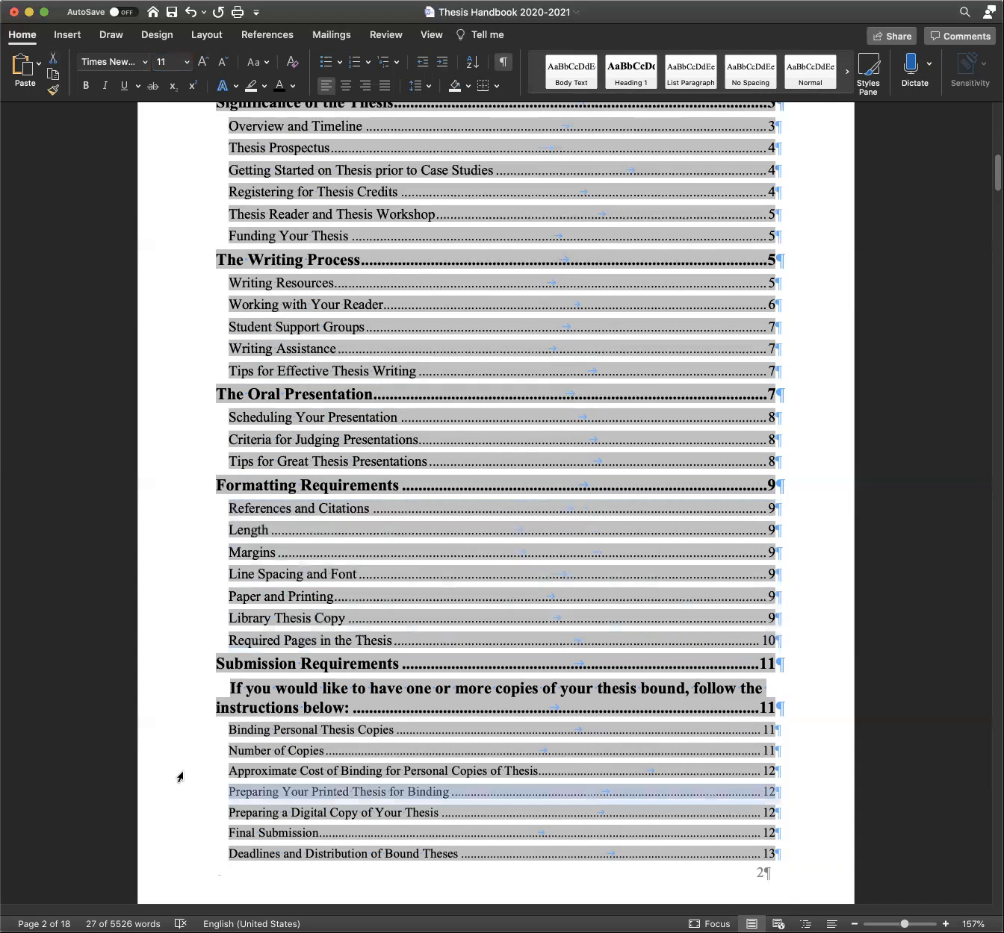
pyautogui.scroll(-5, 194, 567)
pyautogui.moveTo(296, 529); pyautogui.dragTo(819, 664)
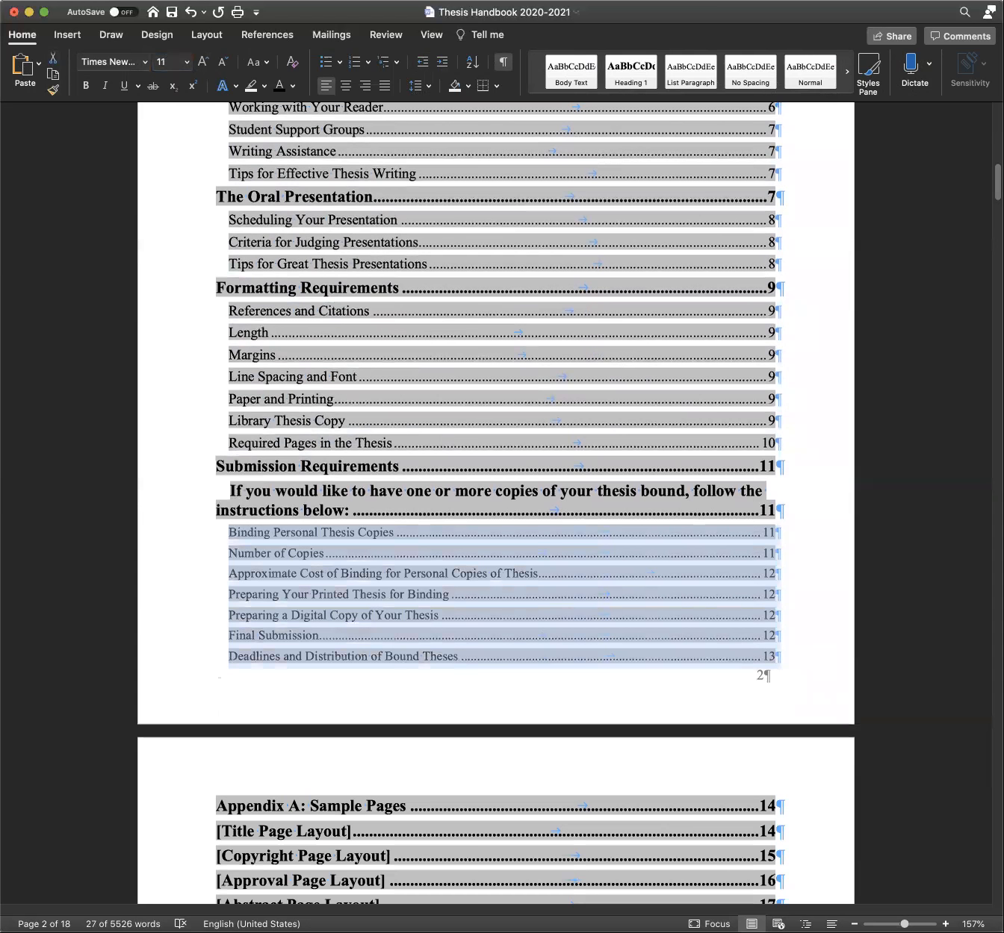
pyautogui.click(163, 62)
pyautogui.write('12')
pyautogui.press('Return')
# Review the whole table of contents, from its title to the last appendix entry, for consistent heading and subheading formatting
pyautogui.click(205, 602)
pyautogui.scroll(-1, 208, 624)
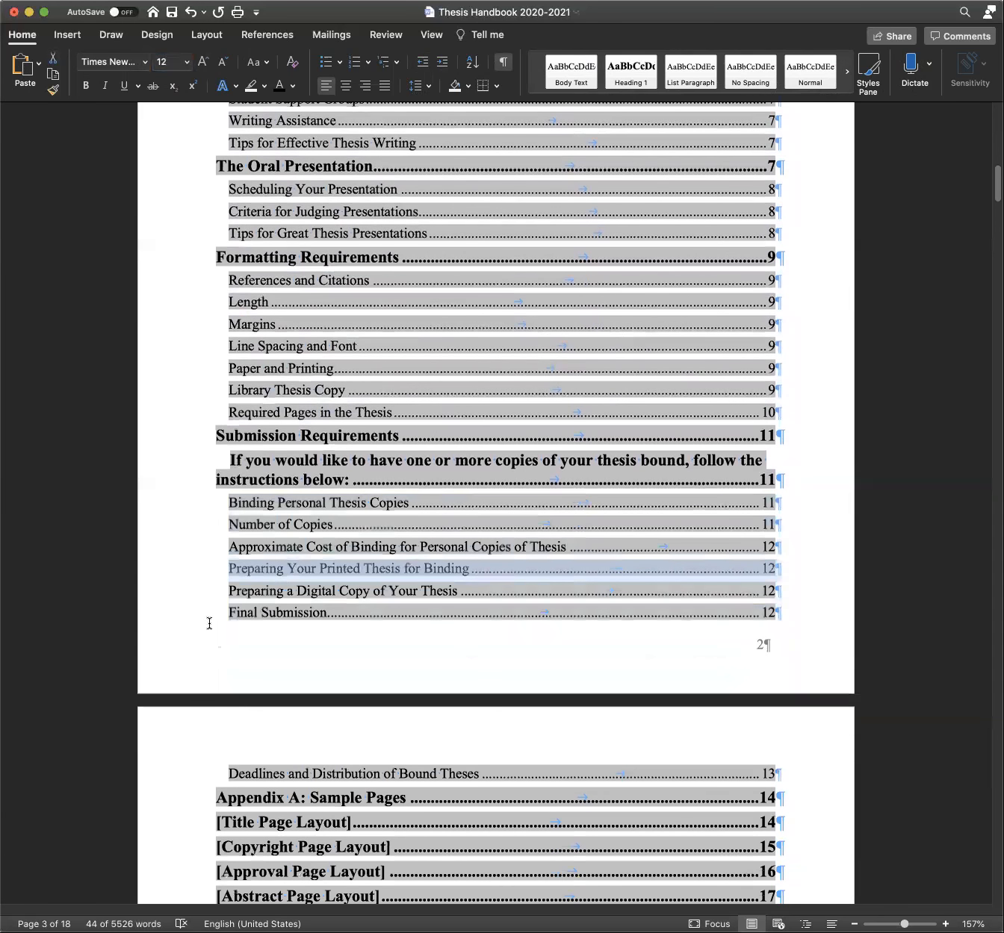
pyautogui.scroll(-5, 207, 625)
pyautogui.scroll(8, 414, 223)
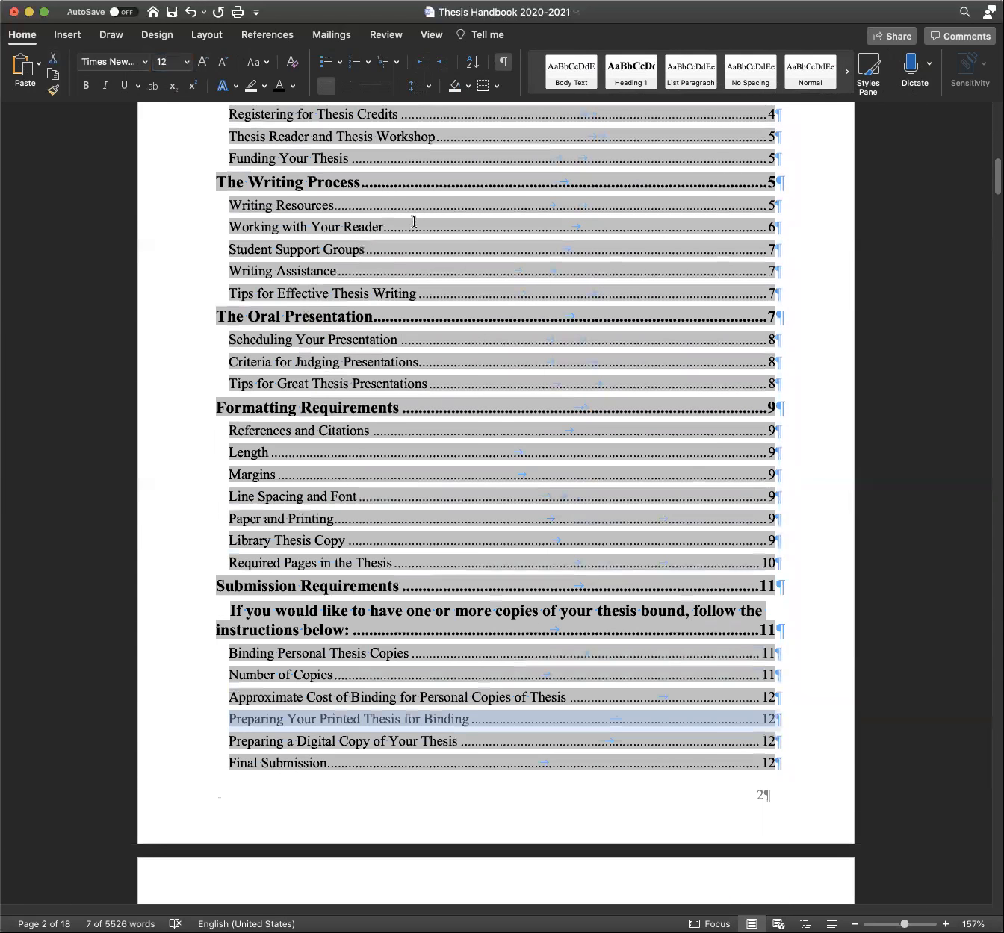
pyautogui.scroll(10, 413, 224)
pyautogui.click(339, 227)
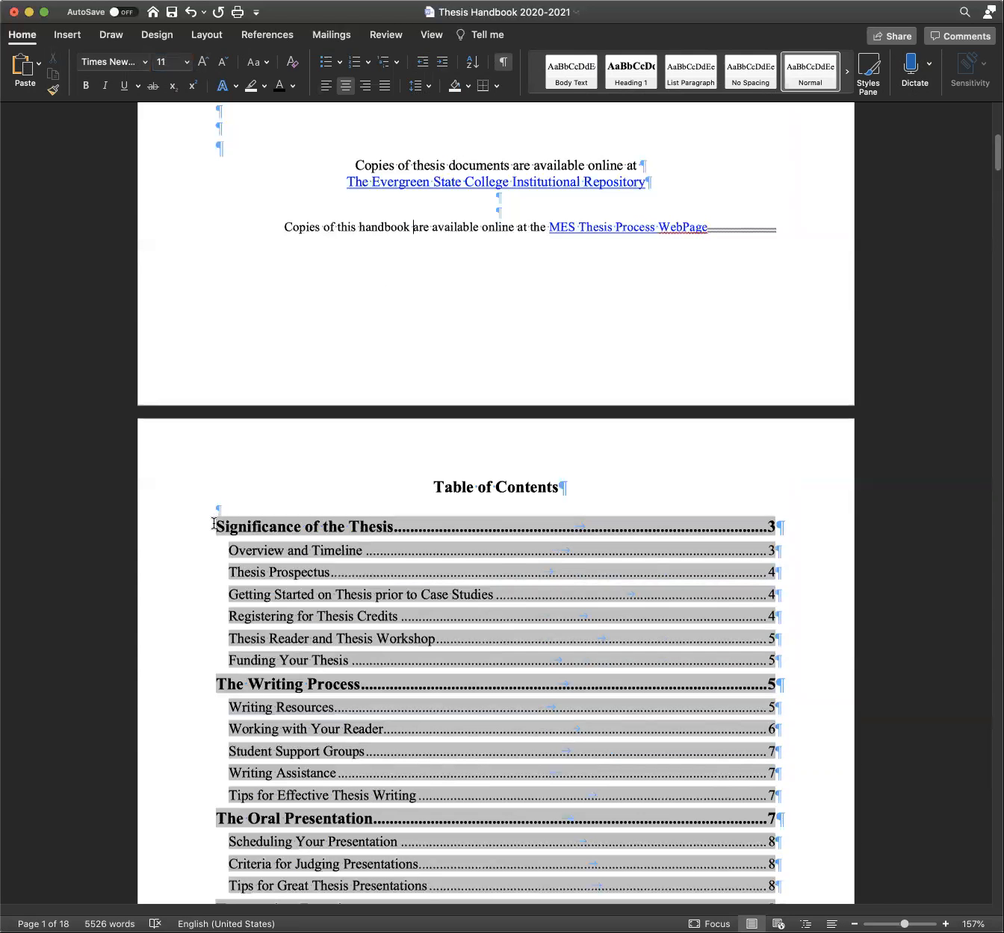
pyautogui.moveTo(212, 524); pyautogui.dragTo(691, 693)
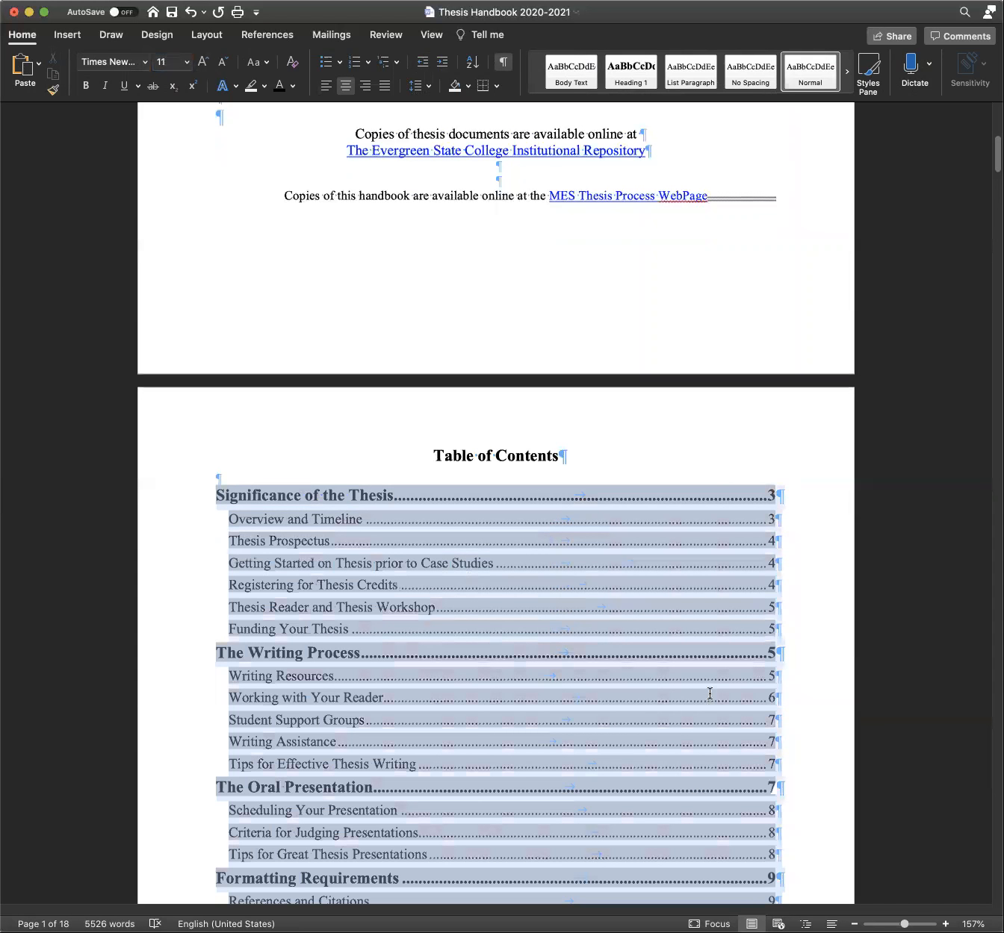
pyautogui.scroll(-10, 770, 761)
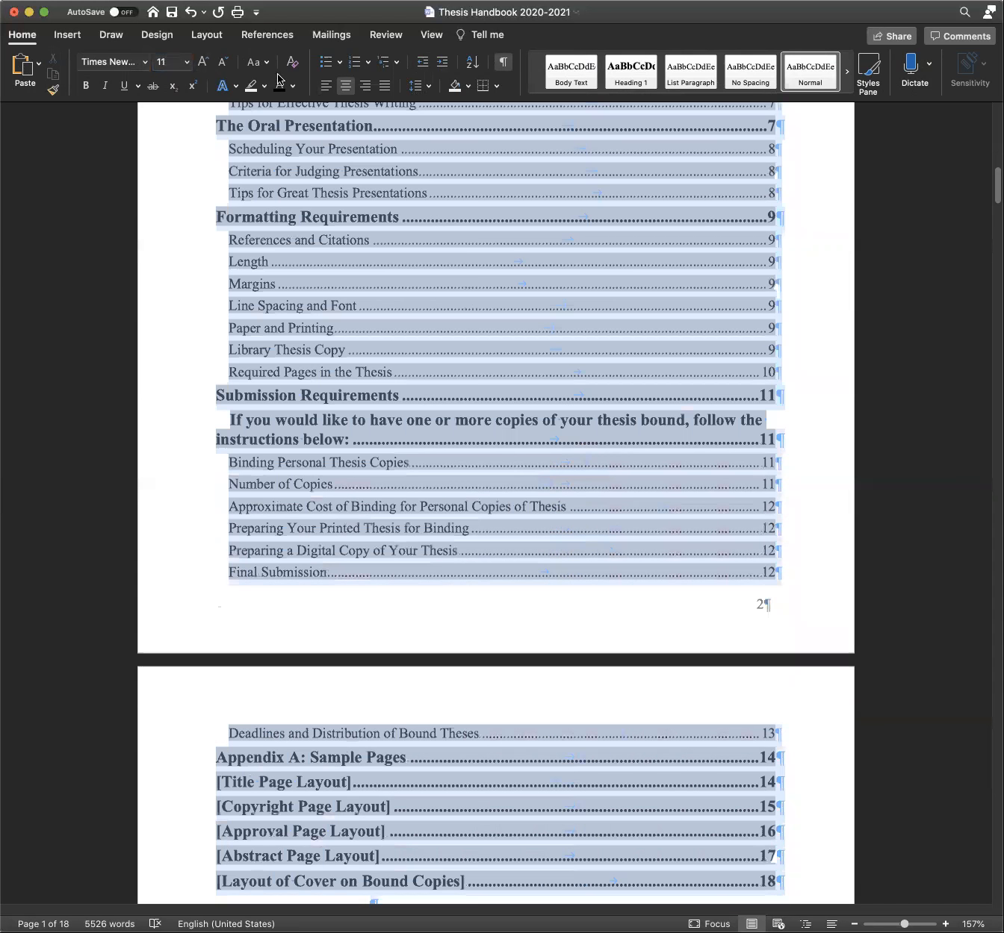
pyautogui.scroll(-2, 340, 195)
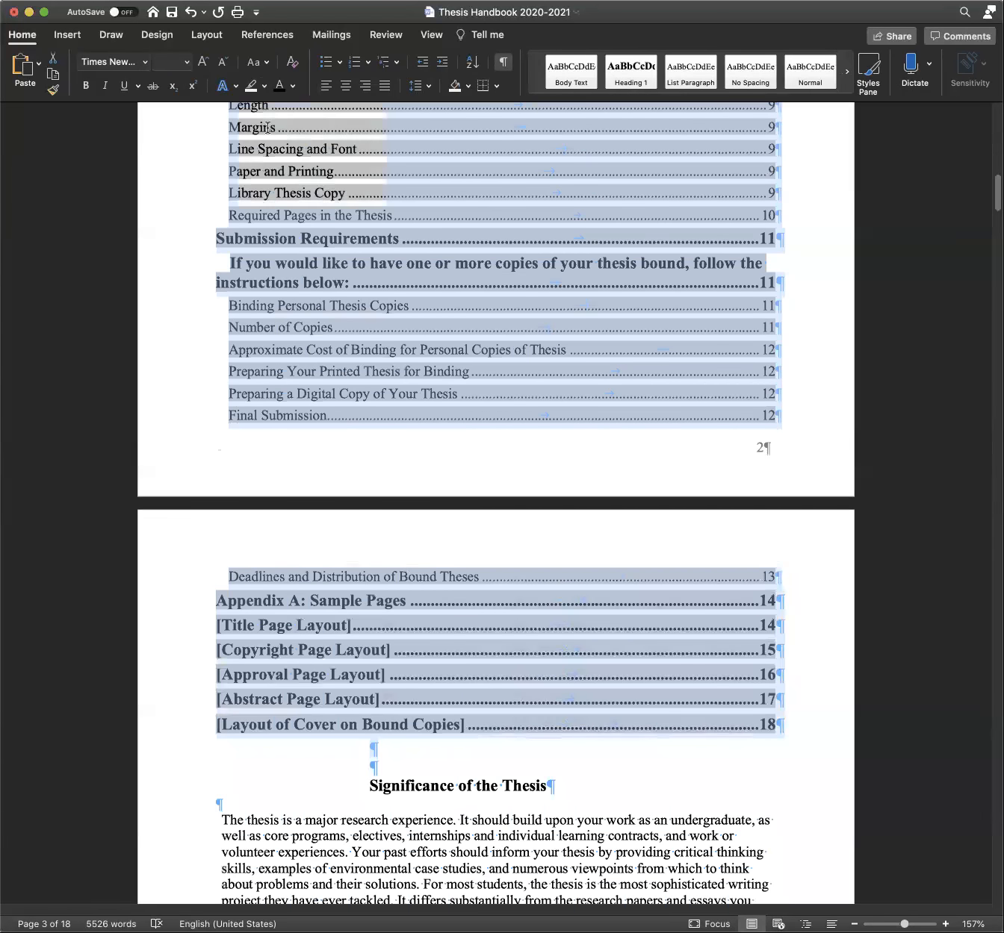
pyautogui.click(557, 647)
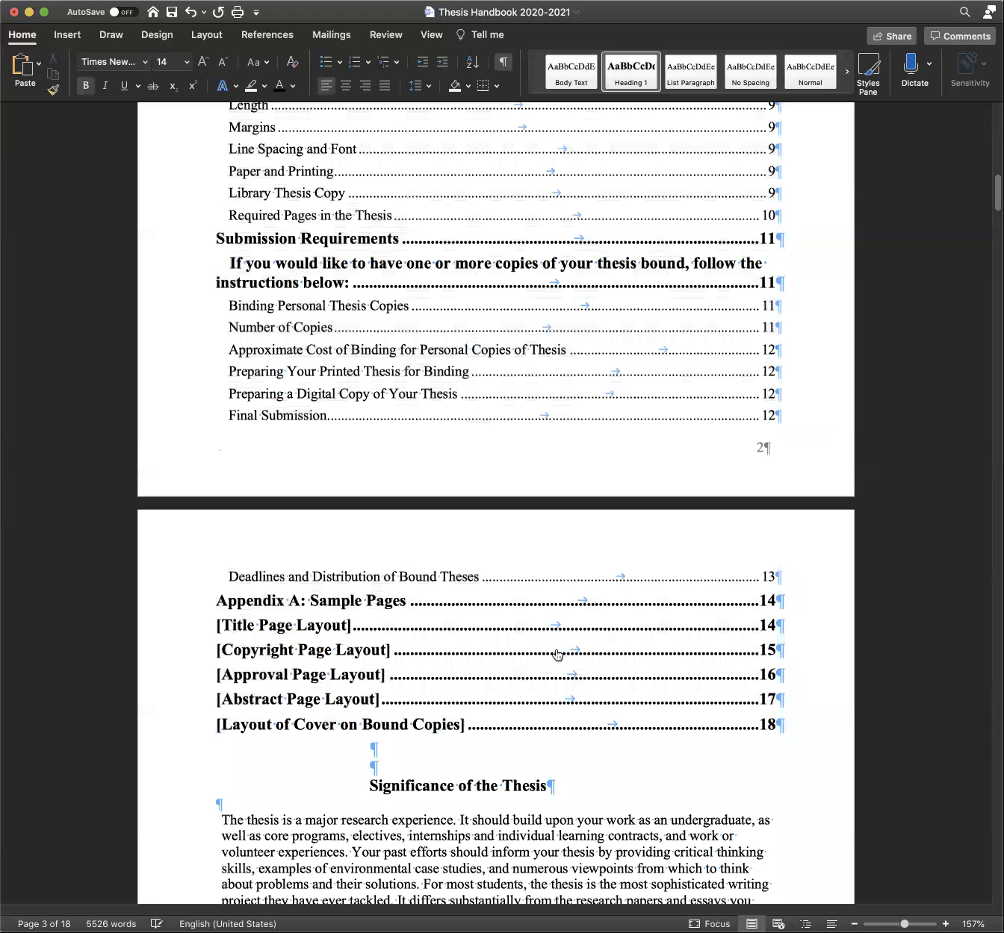
pyautogui.scroll(4, 557, 655)
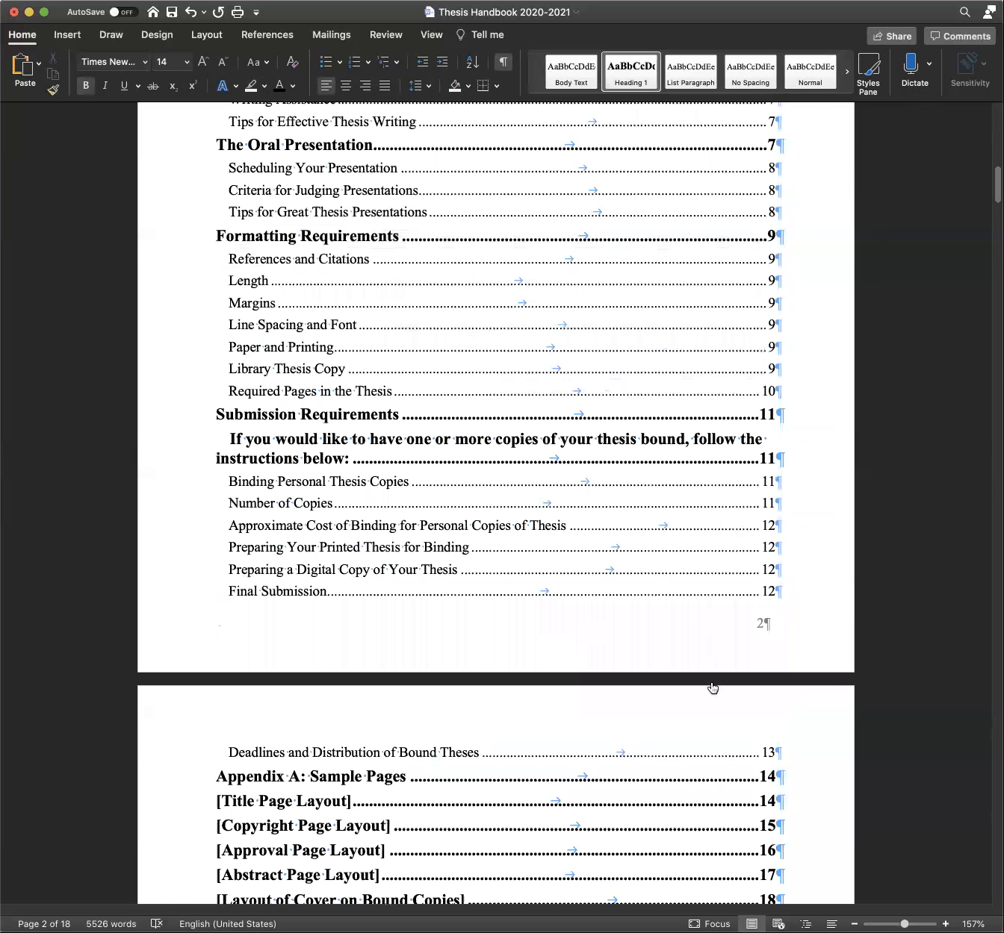
pyautogui.scroll(8, 711, 687)
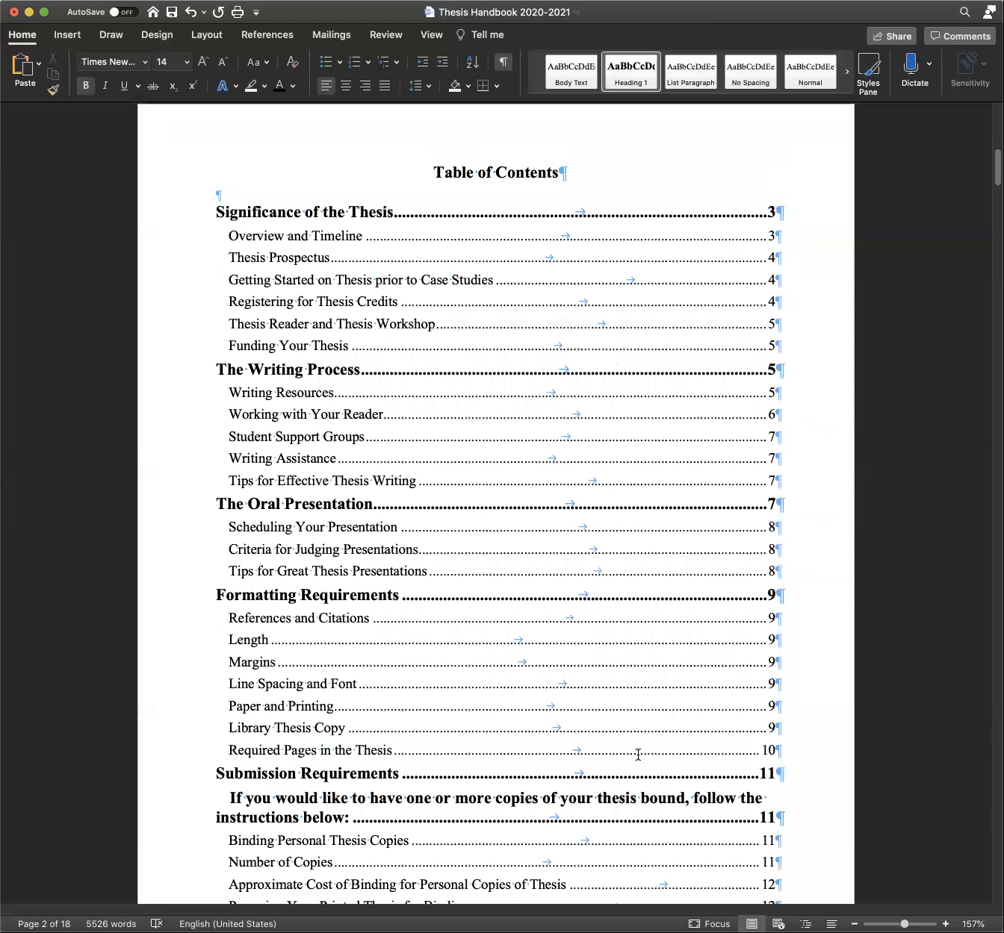
pyautogui.scroll(-3, 636, 755)
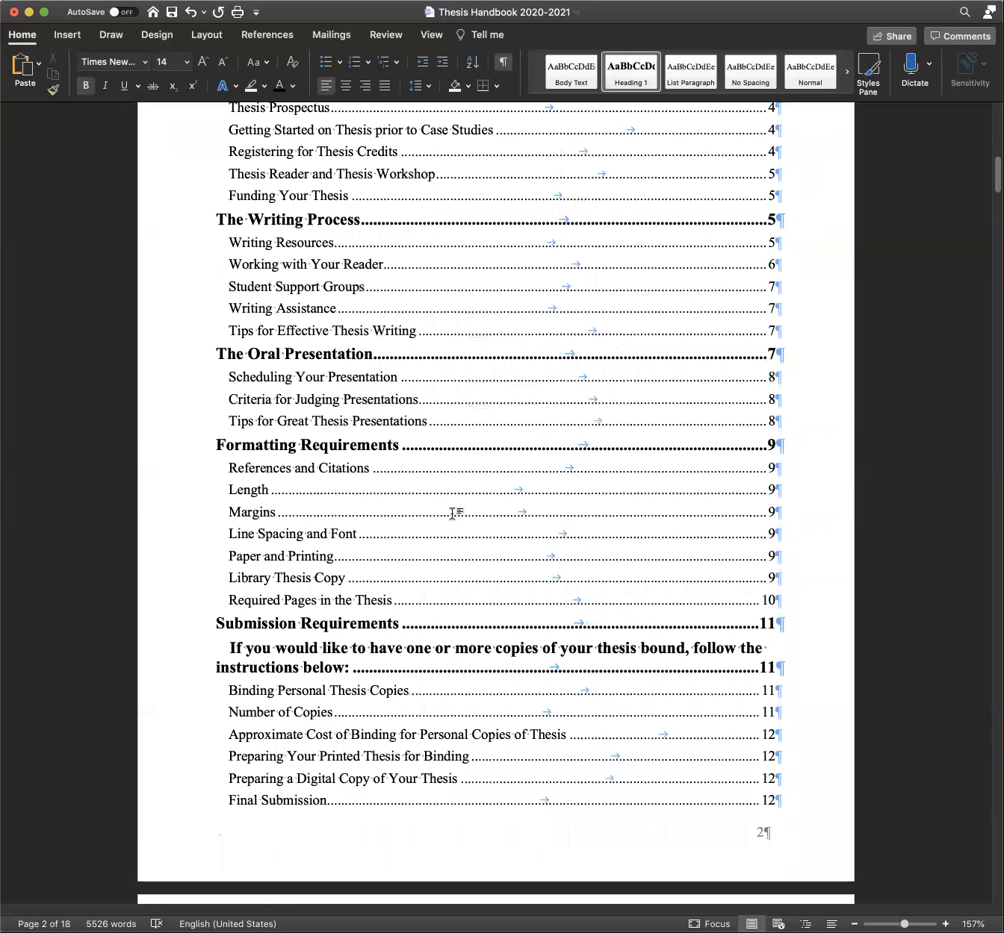
pyautogui.scroll(-8, 354, 436)
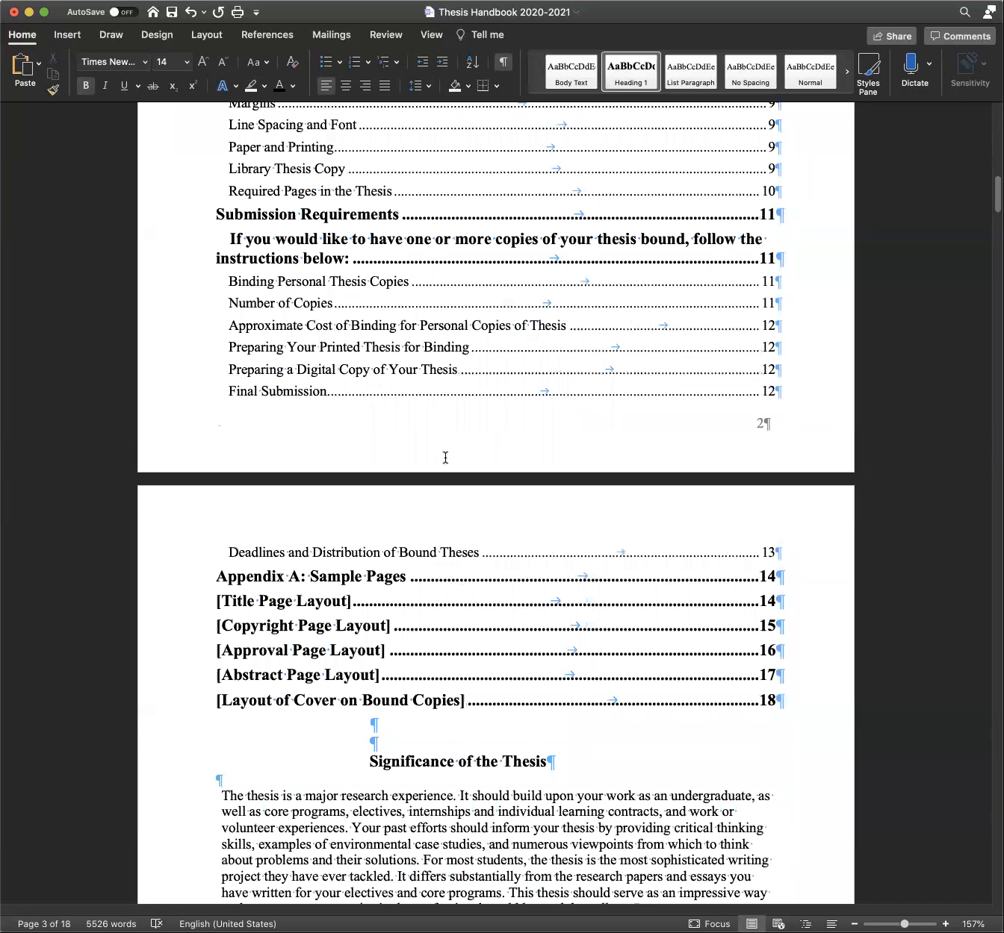
pyautogui.scroll(-4, 446, 458)
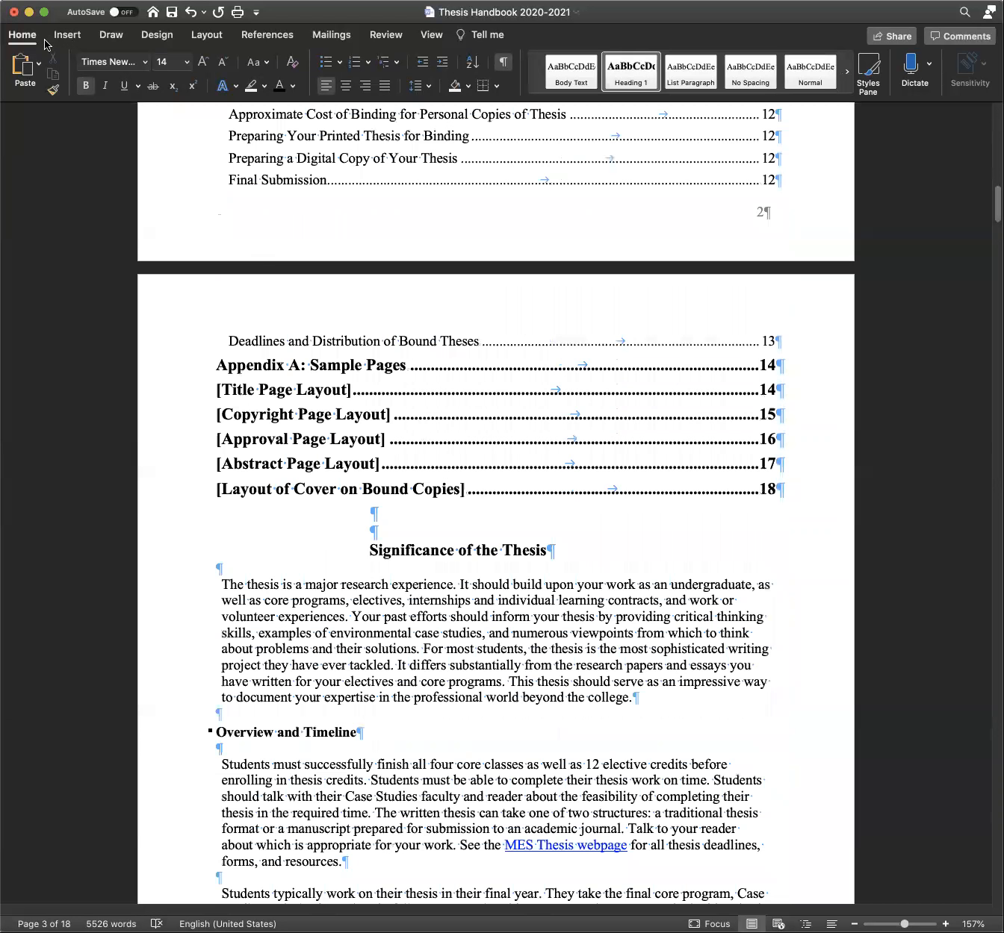
# Insert a page break after the last table of contents entry so that "Significance of the Thesis" starts on a new page
pyautogui.scroll(-3, 74, 130)
pyautogui.click(67, 35)
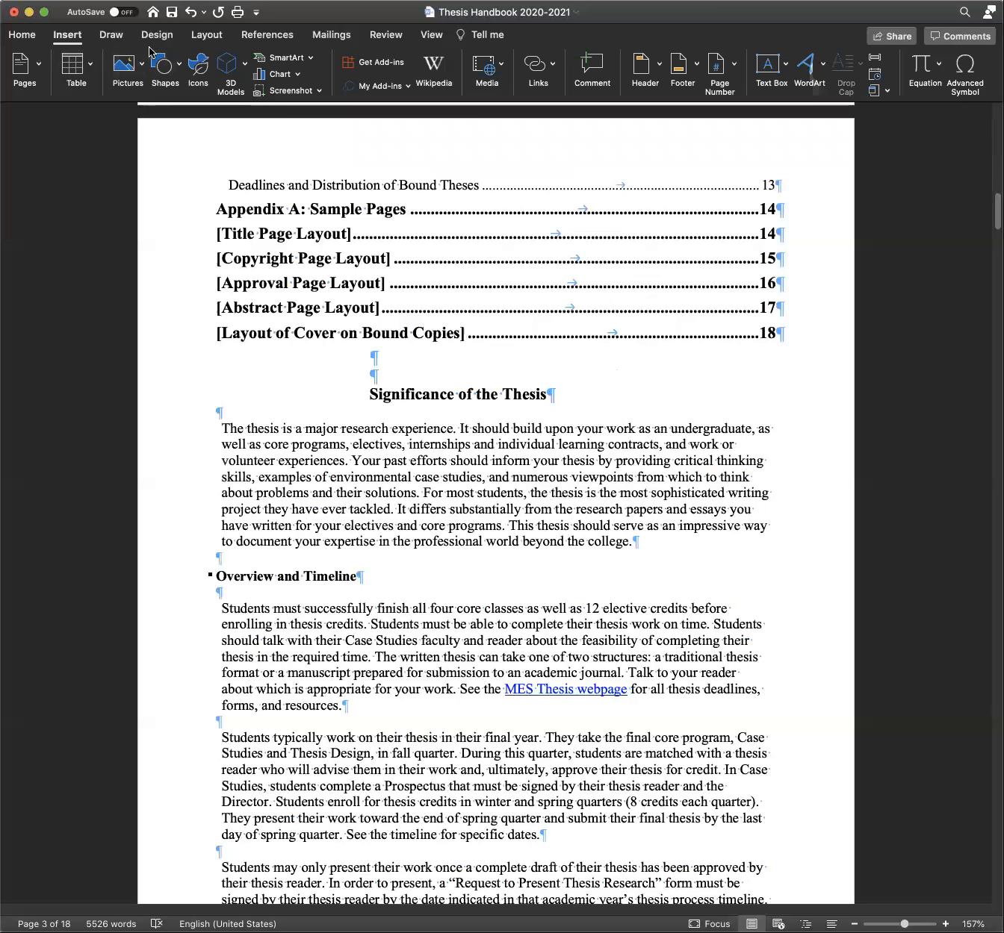
pyautogui.click(193, 38)
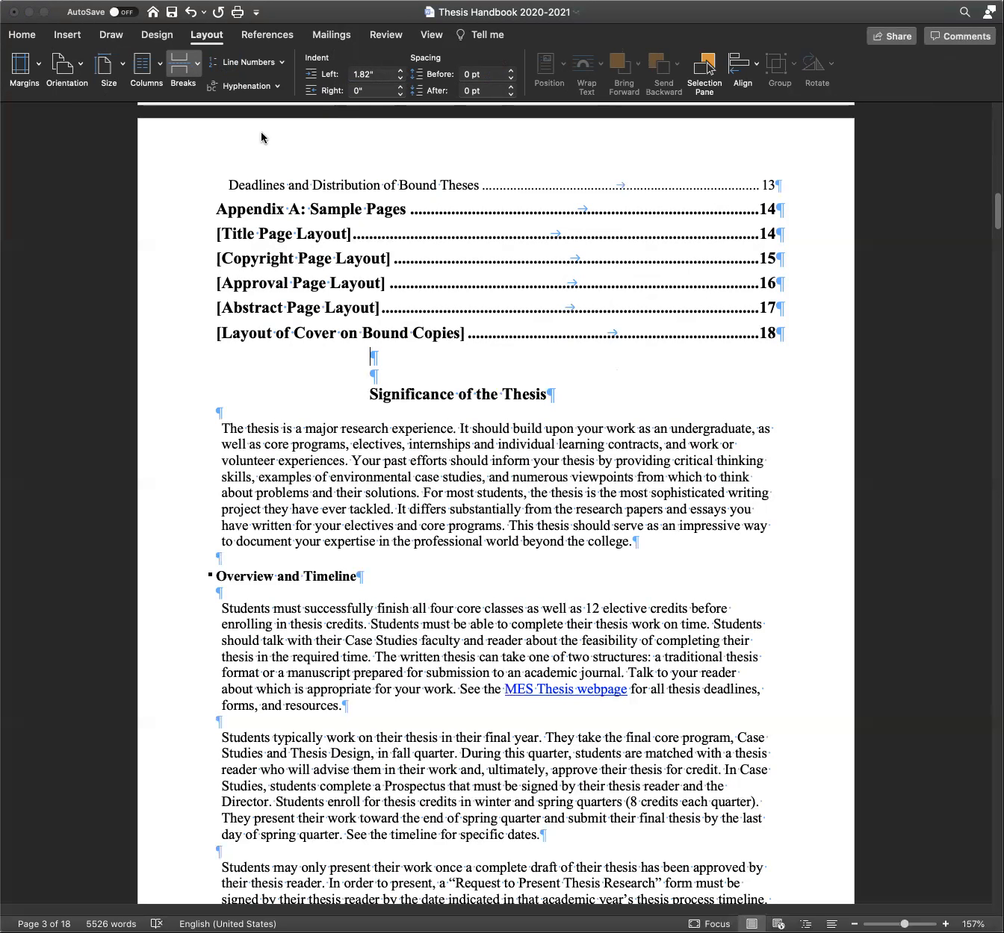
pyautogui.press('super+Return')
pyautogui.scroll(-4, 448, 714)
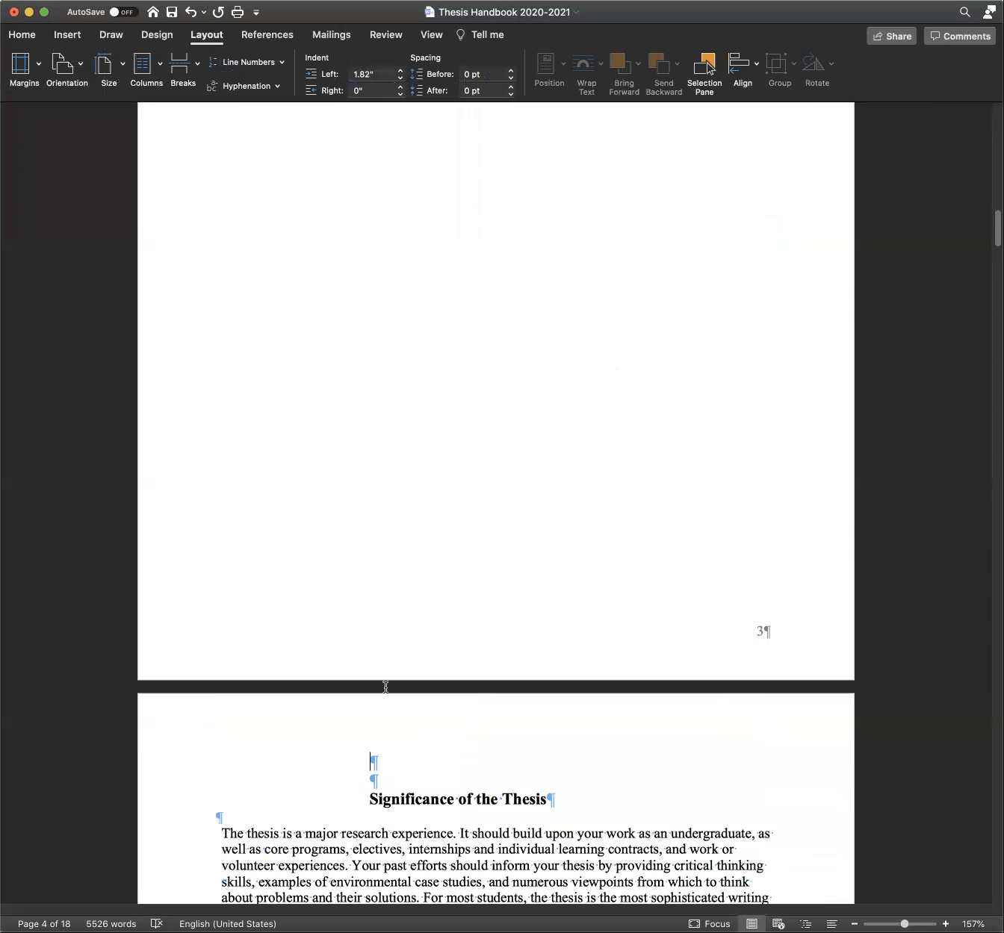
# Remove the blank lines and indent before the "Significance of the Thesis" heading in the body and centre the heading
pyautogui.press('BackSpace')
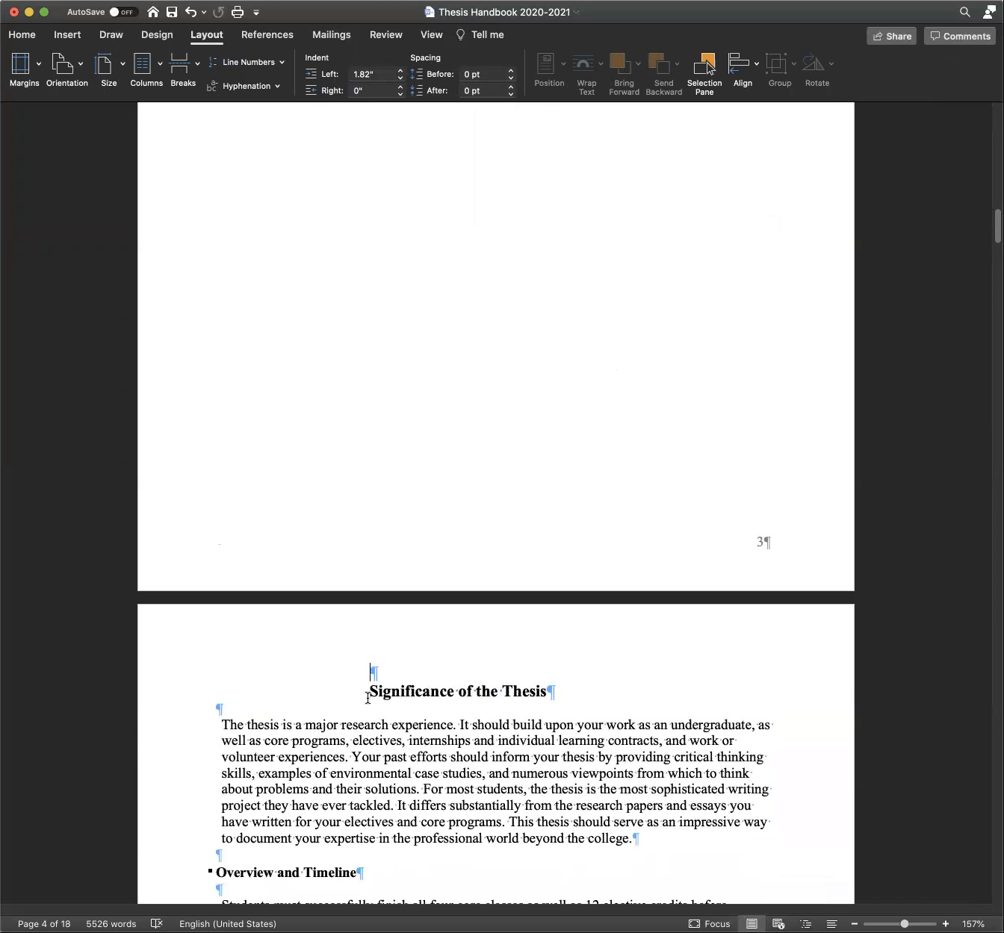
pyautogui.press('BackSpace')
pyautogui.press('BackSpace')
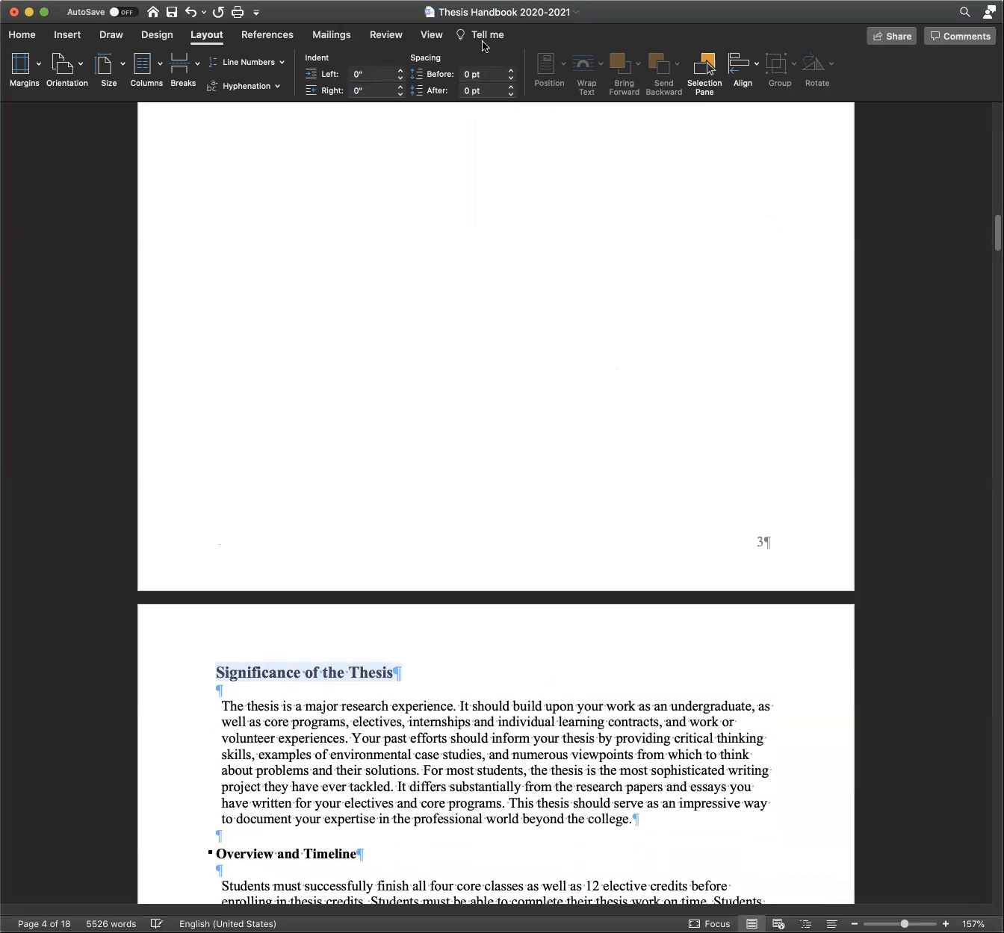
pyautogui.click(23, 34)
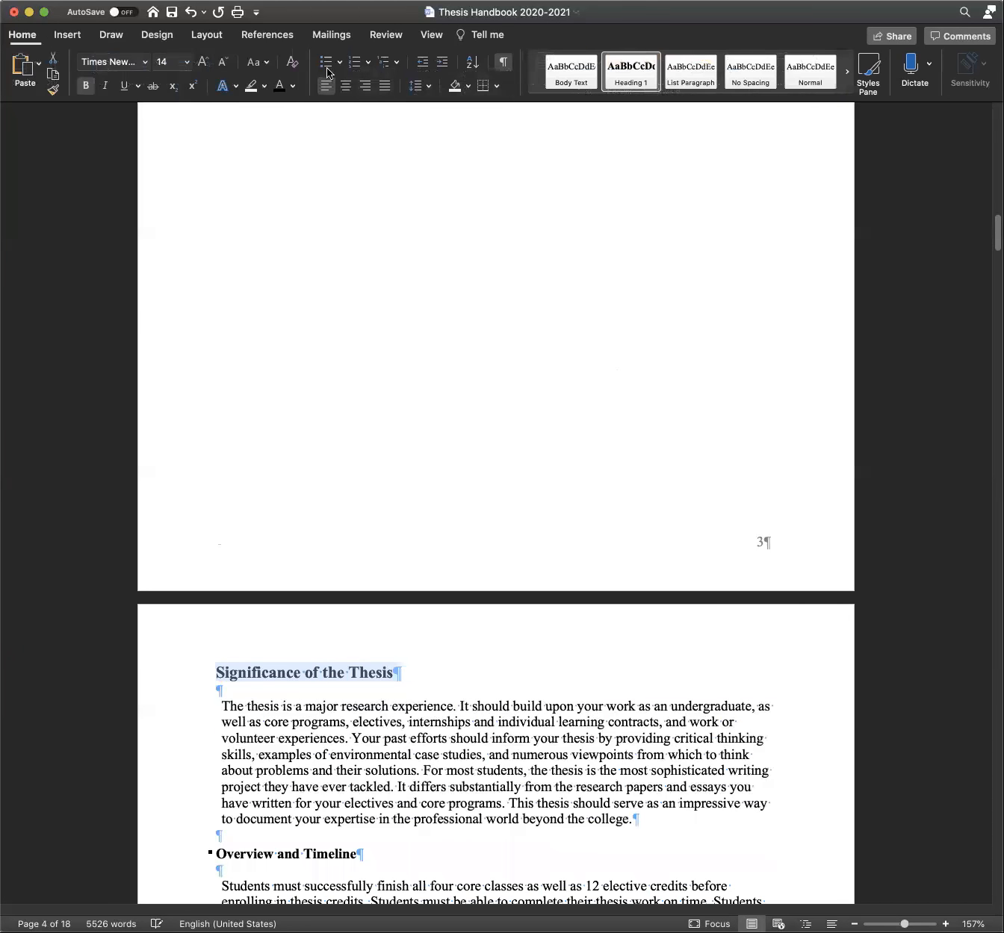
pyautogui.click(345, 85)
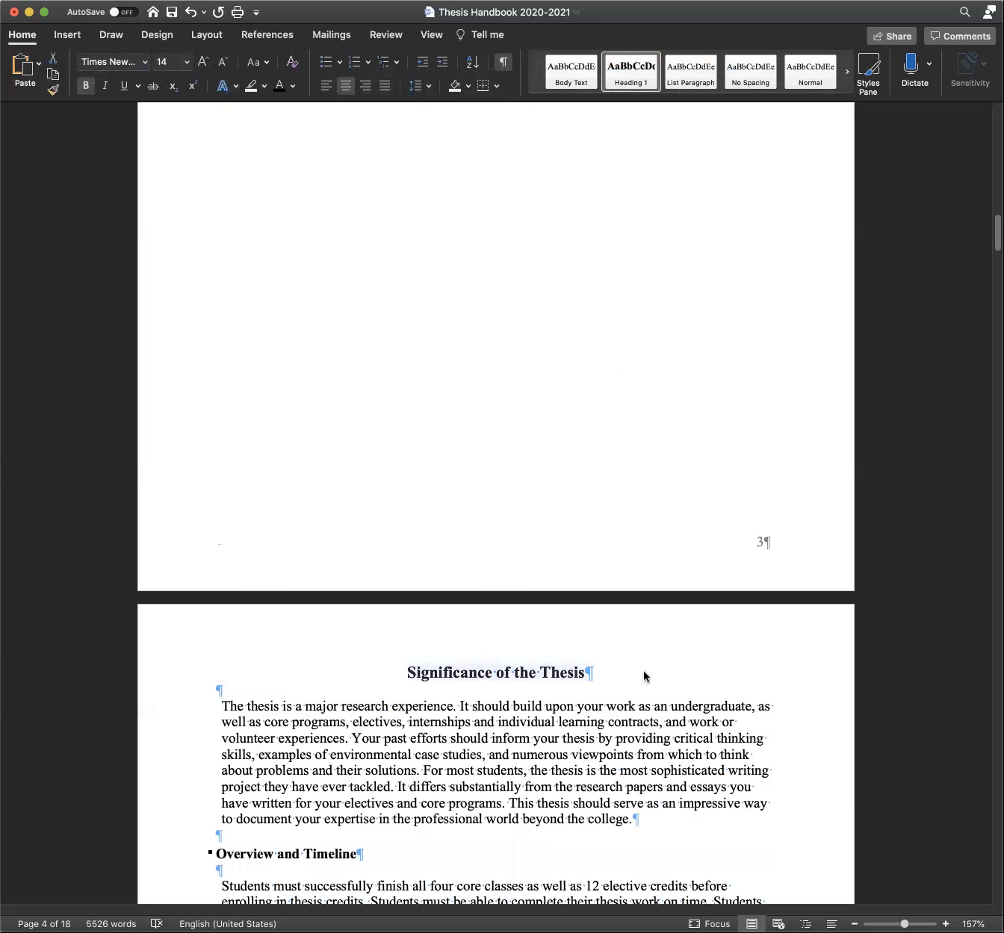
# Update the table of contents with the option to update page numbers only
pyautogui.scroll(3, 597, 701)
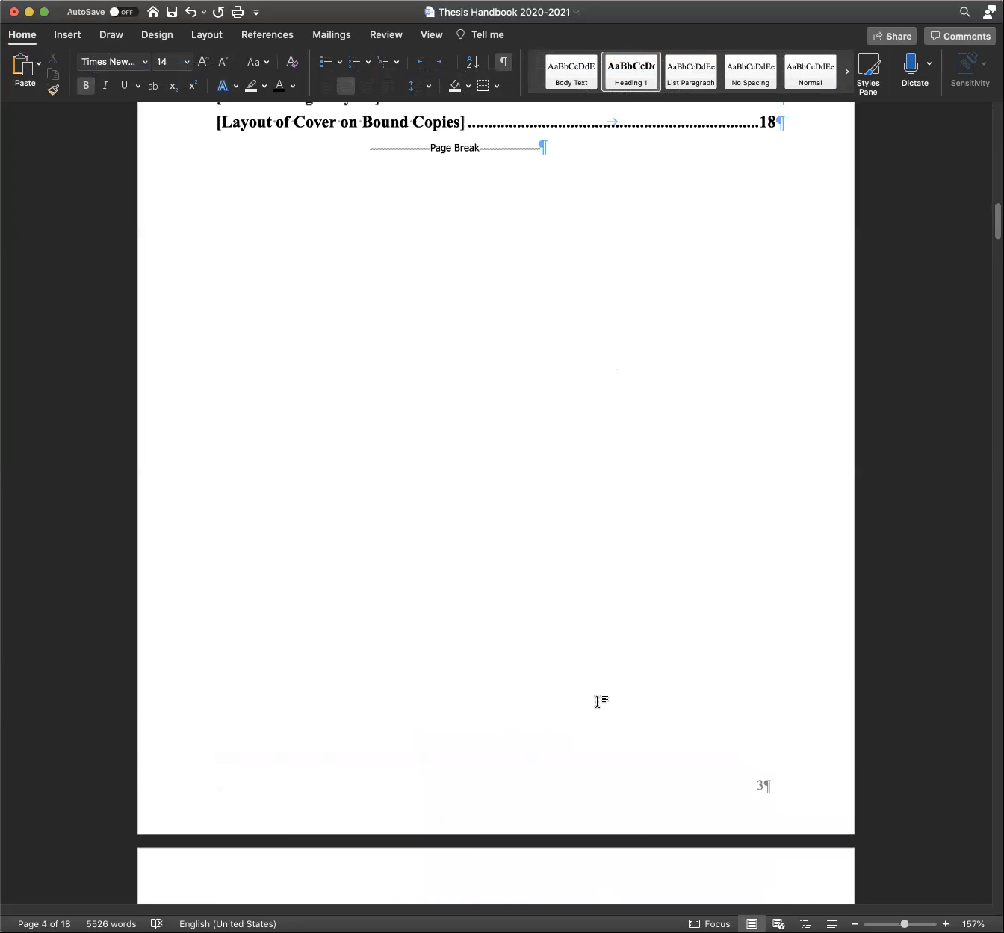
pyautogui.scroll(-2, 594, 706)
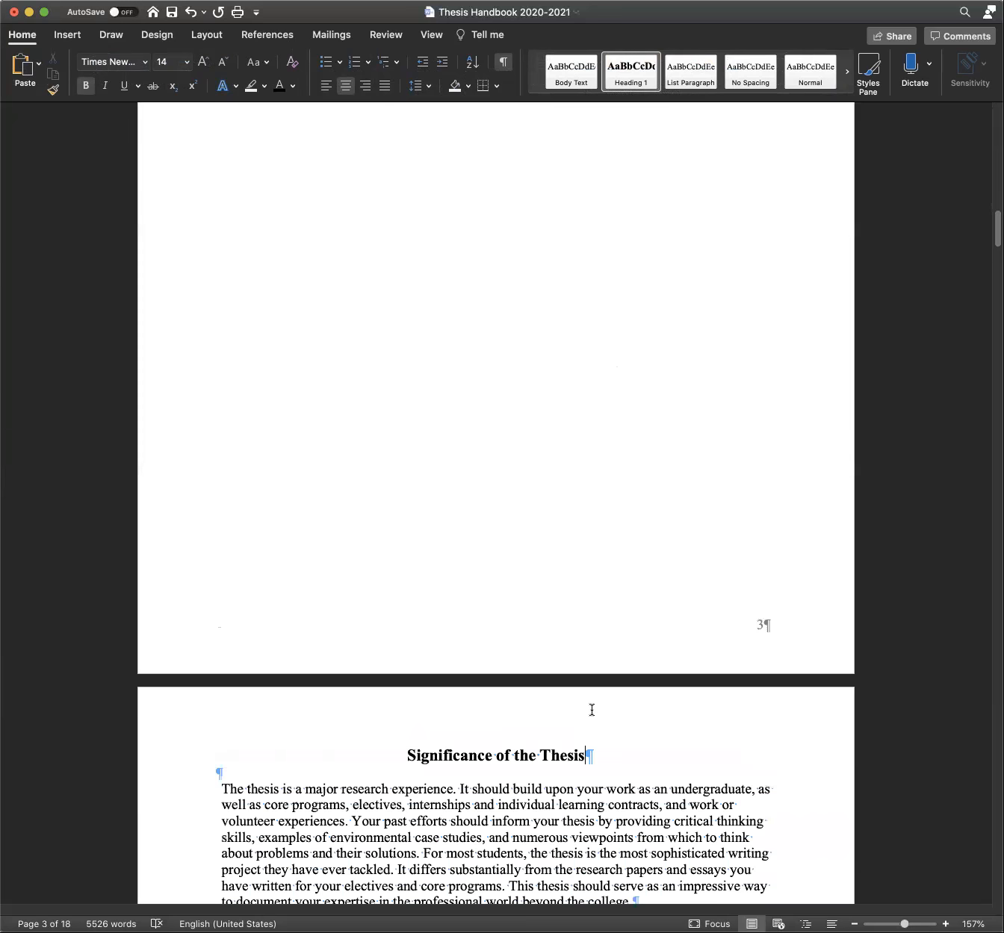
pyautogui.scroll(-2, 591, 710)
pyautogui.scroll(2, 591, 710)
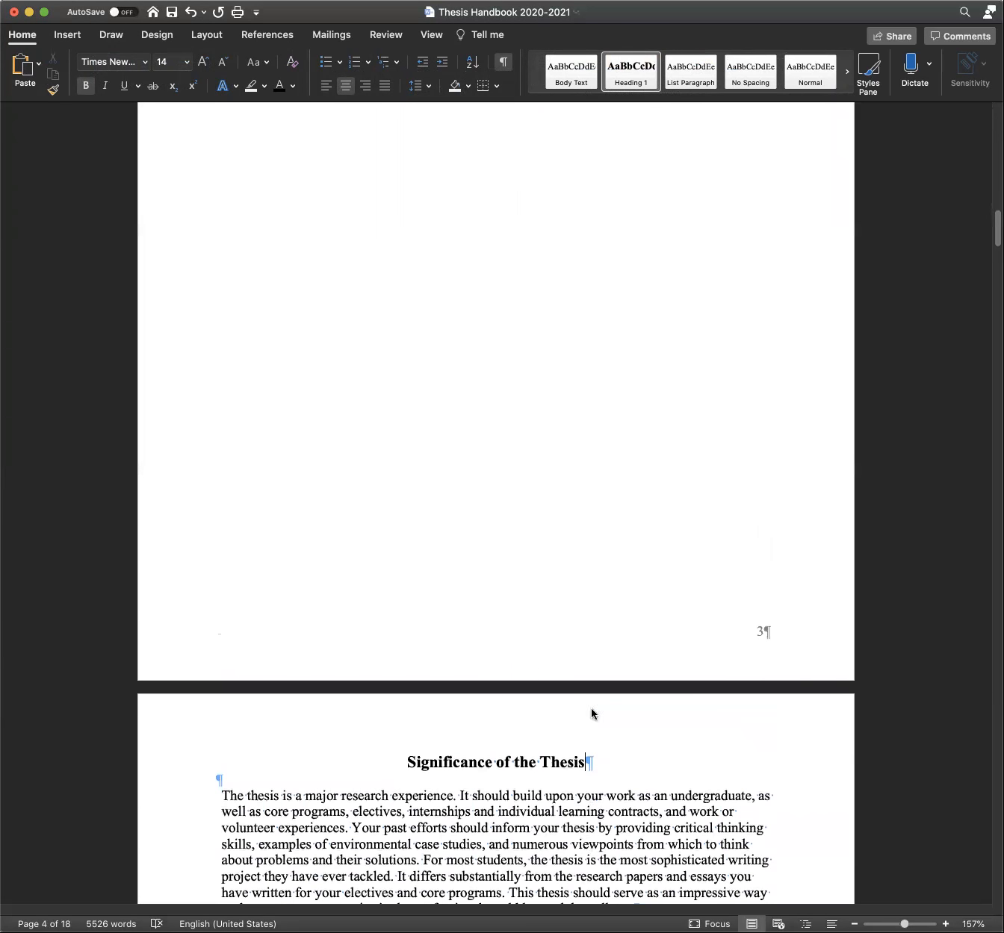
pyautogui.scroll(9, 590, 711)
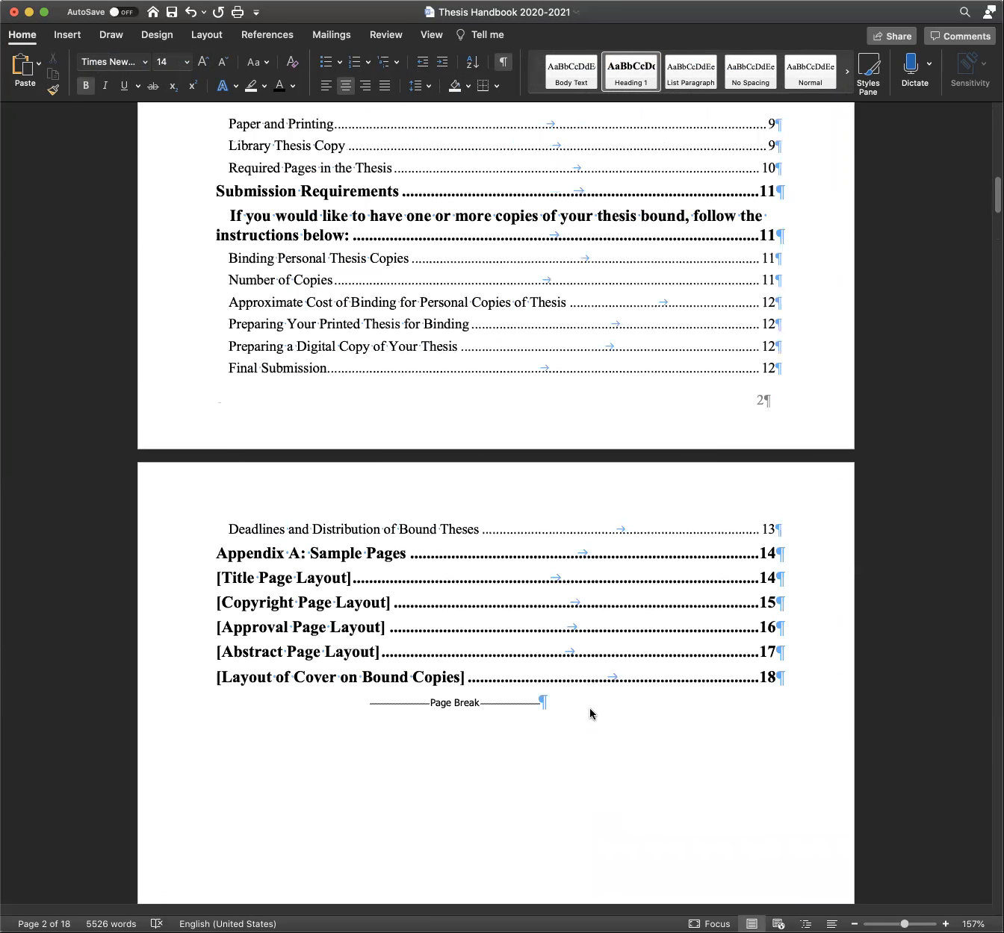
pyautogui.scroll(6, 590, 711)
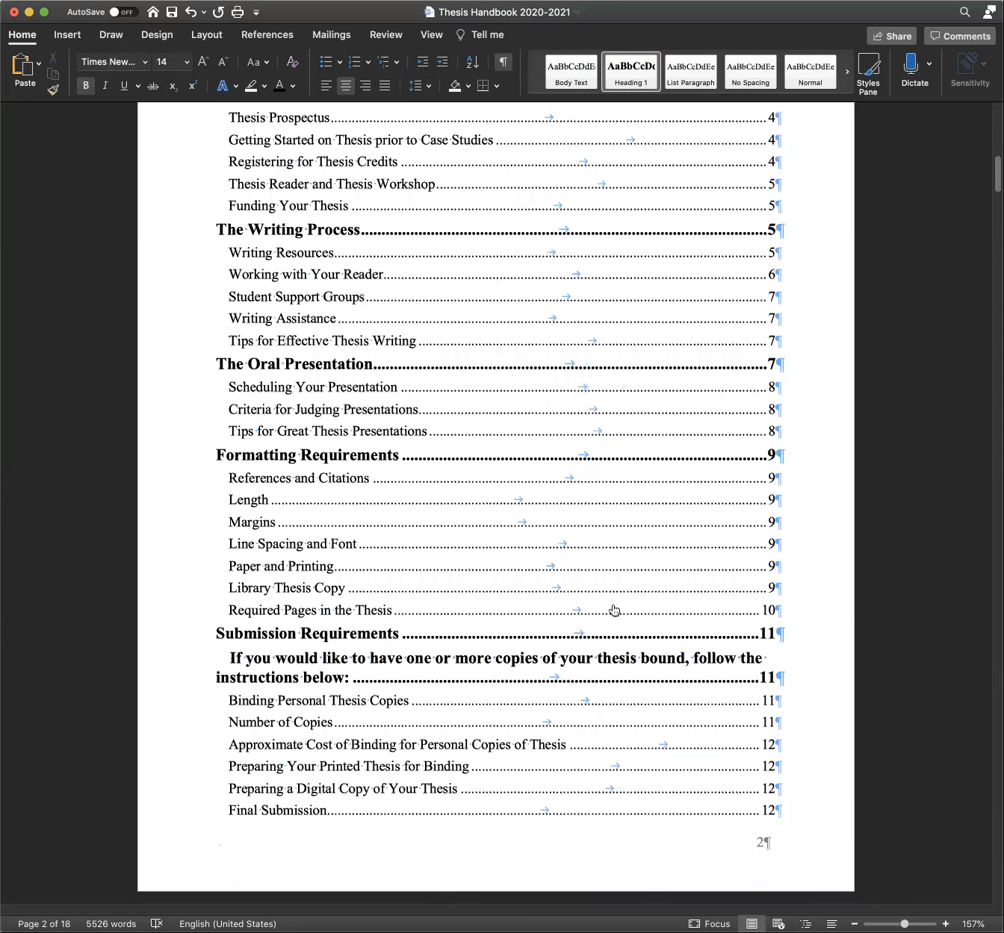
pyautogui.scroll(2, 741, 262)
pyautogui.click(429, 183)
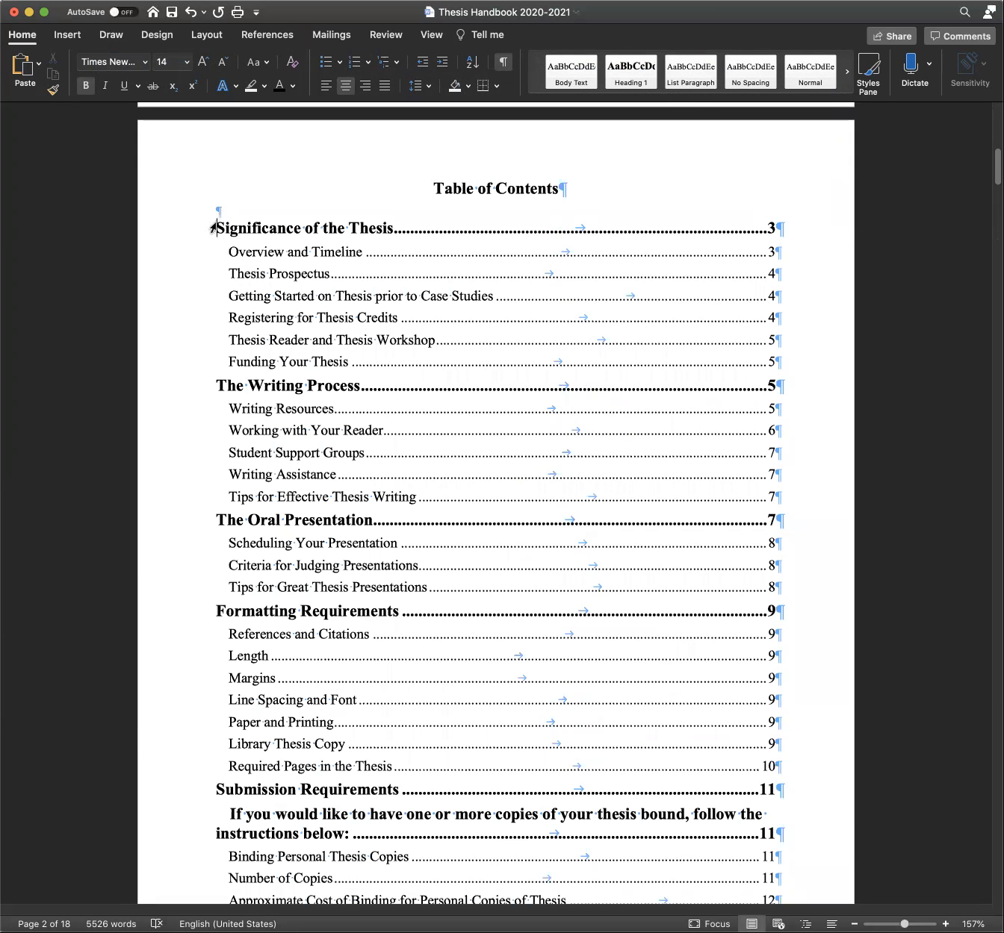
pyautogui.click(275, 35)
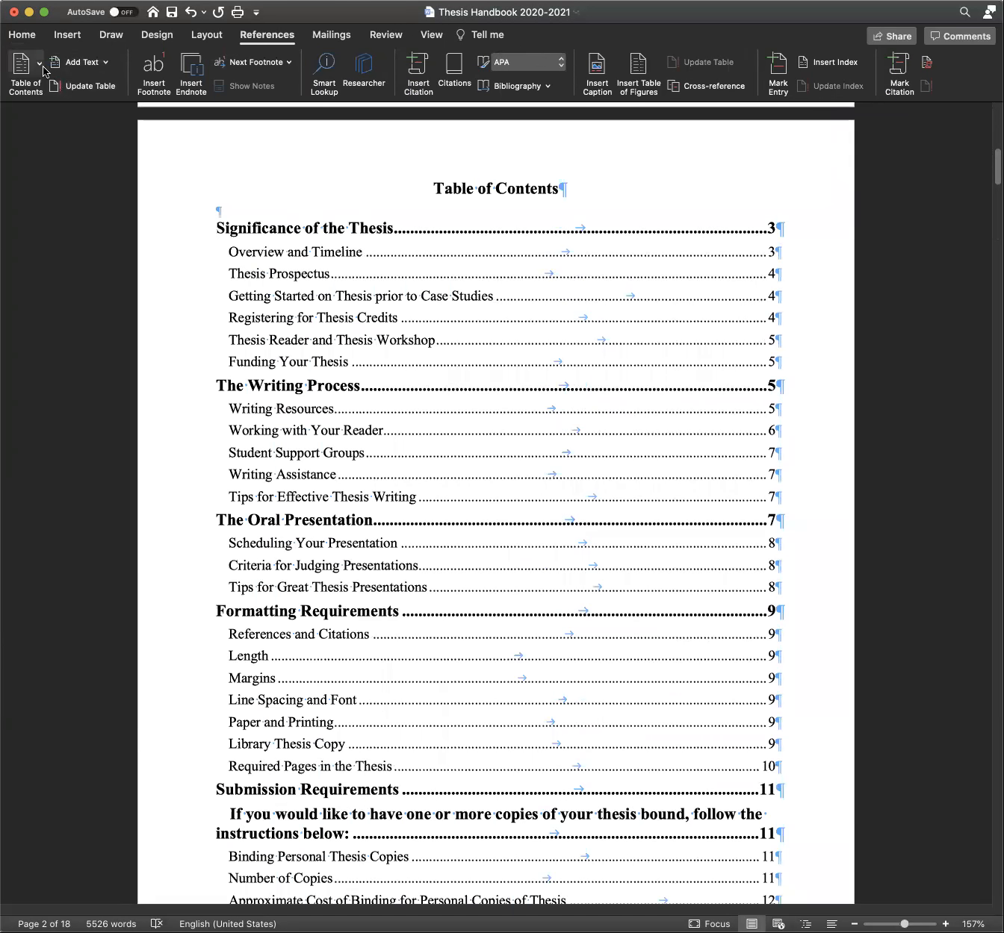
pyautogui.click(77, 88)
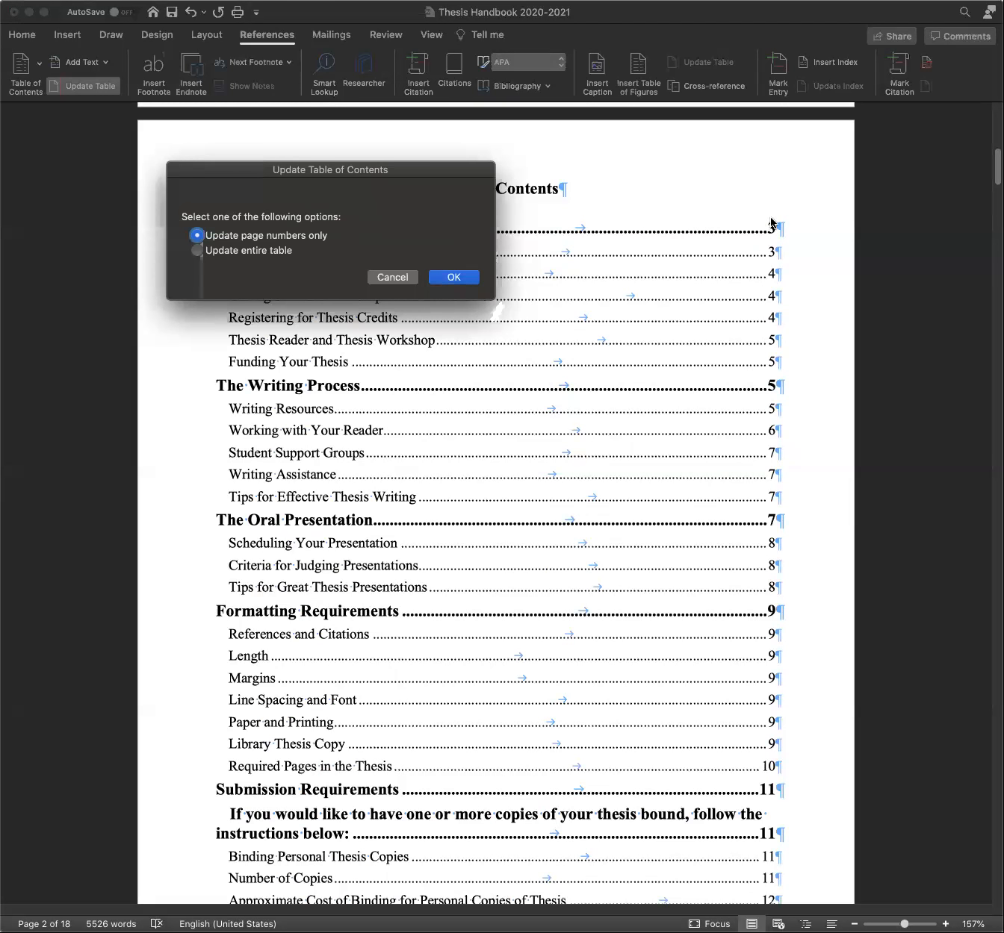
pyautogui.click(453, 278)
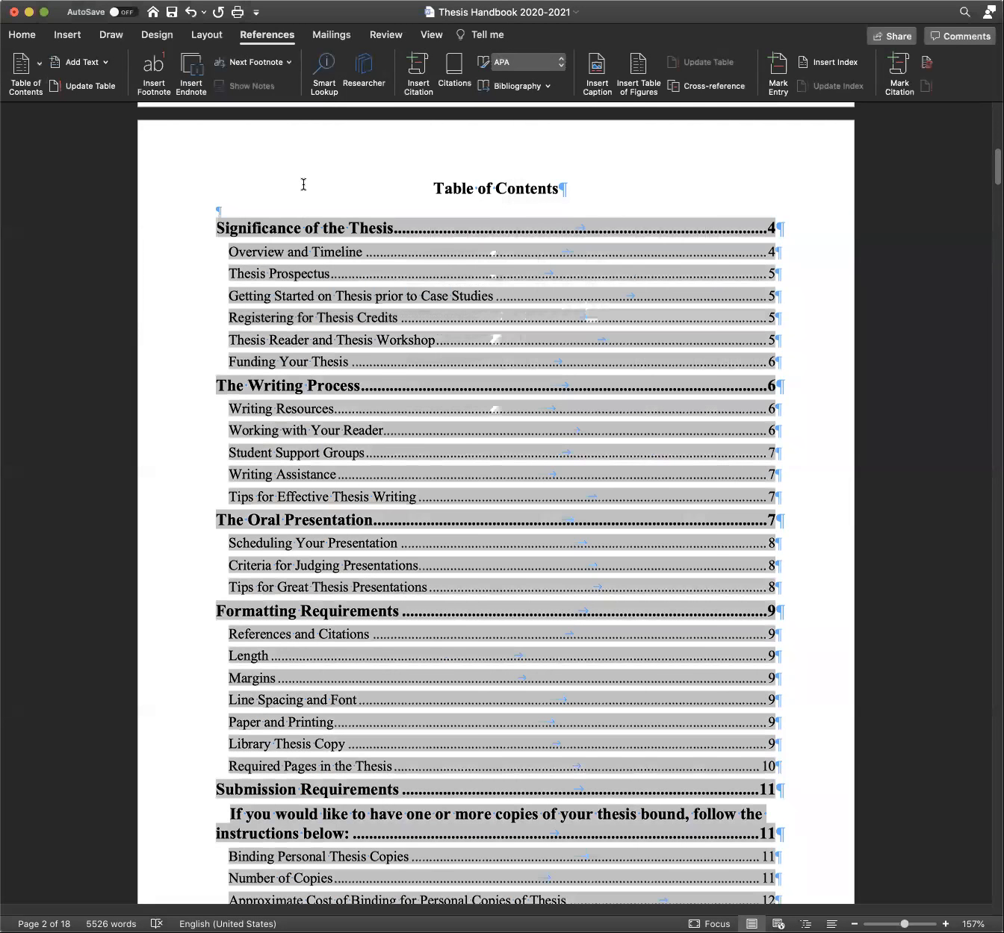
# Review the page numbers and formatting of the table of contents entries, from "Significance of the Thesis" to "Final Submission"
pyautogui.click(333, 196)
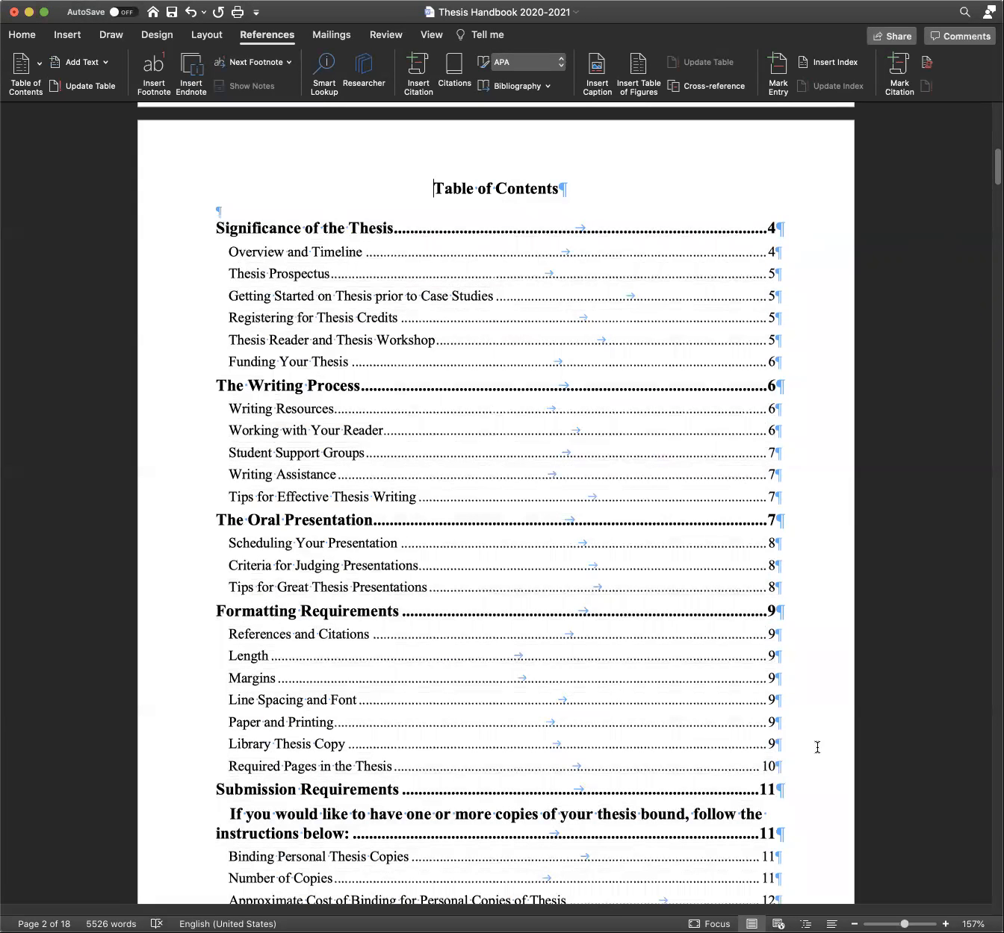
pyautogui.scroll(-1, 814, 769)
pyautogui.scroll(-5, 814, 769)
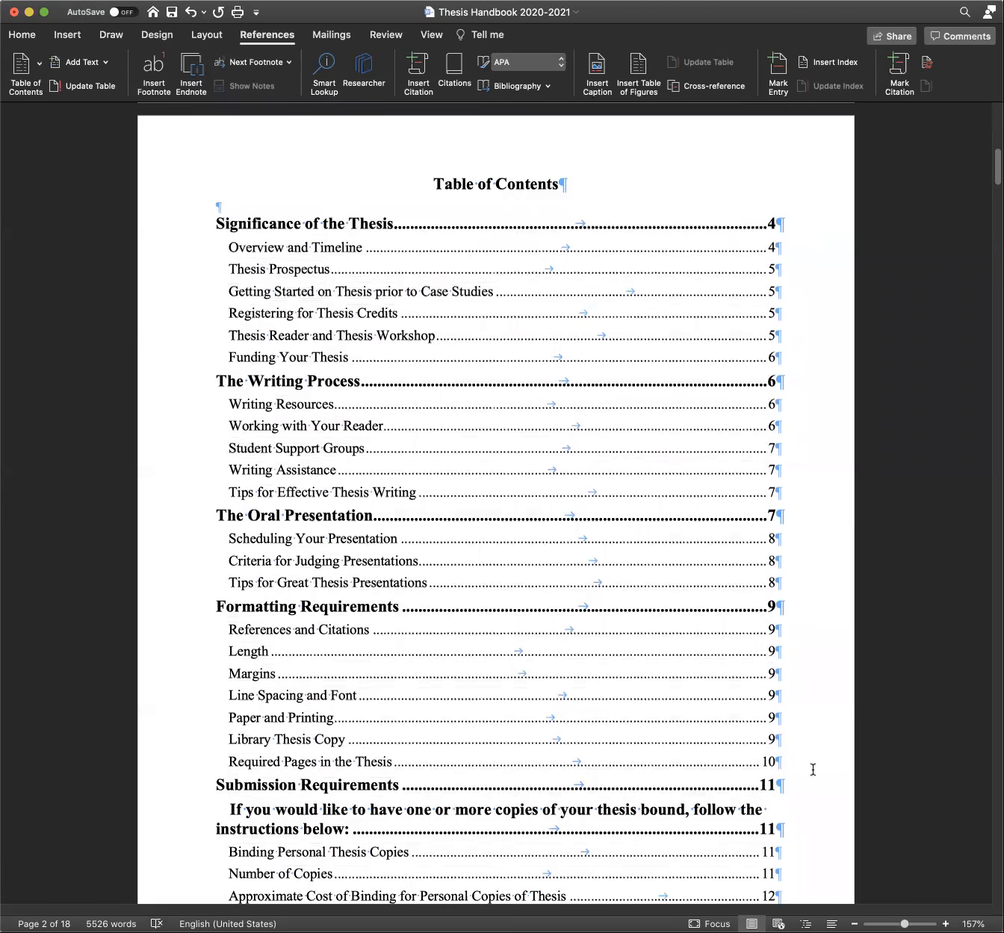
pyautogui.scroll(1, 812, 772)
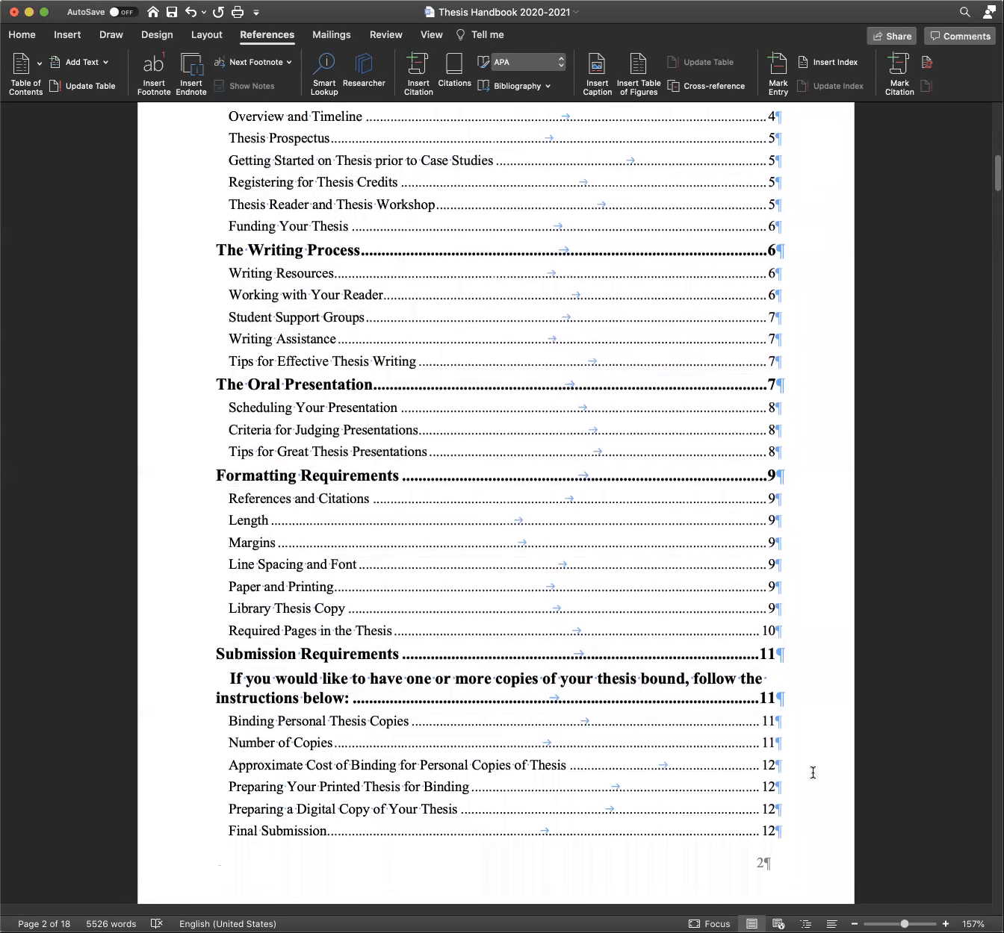
pyautogui.scroll(3, 812, 772)
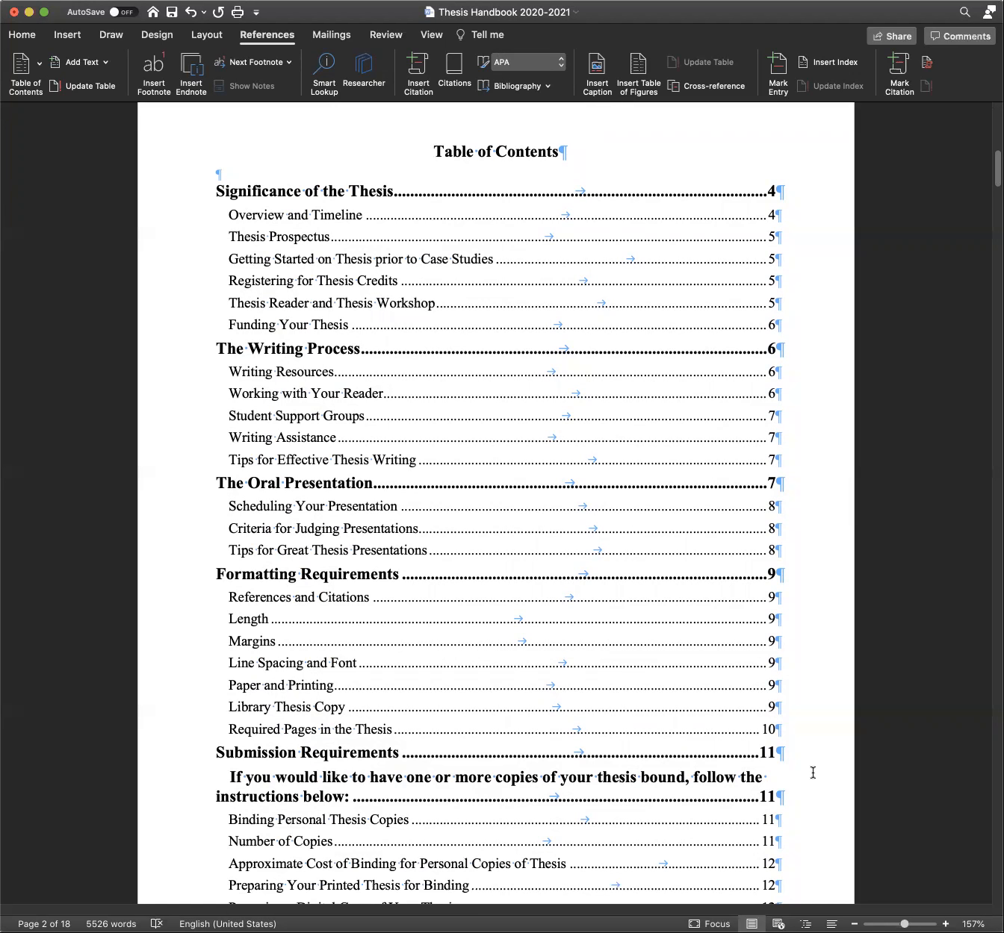
pyautogui.scroll(3, 813, 772)
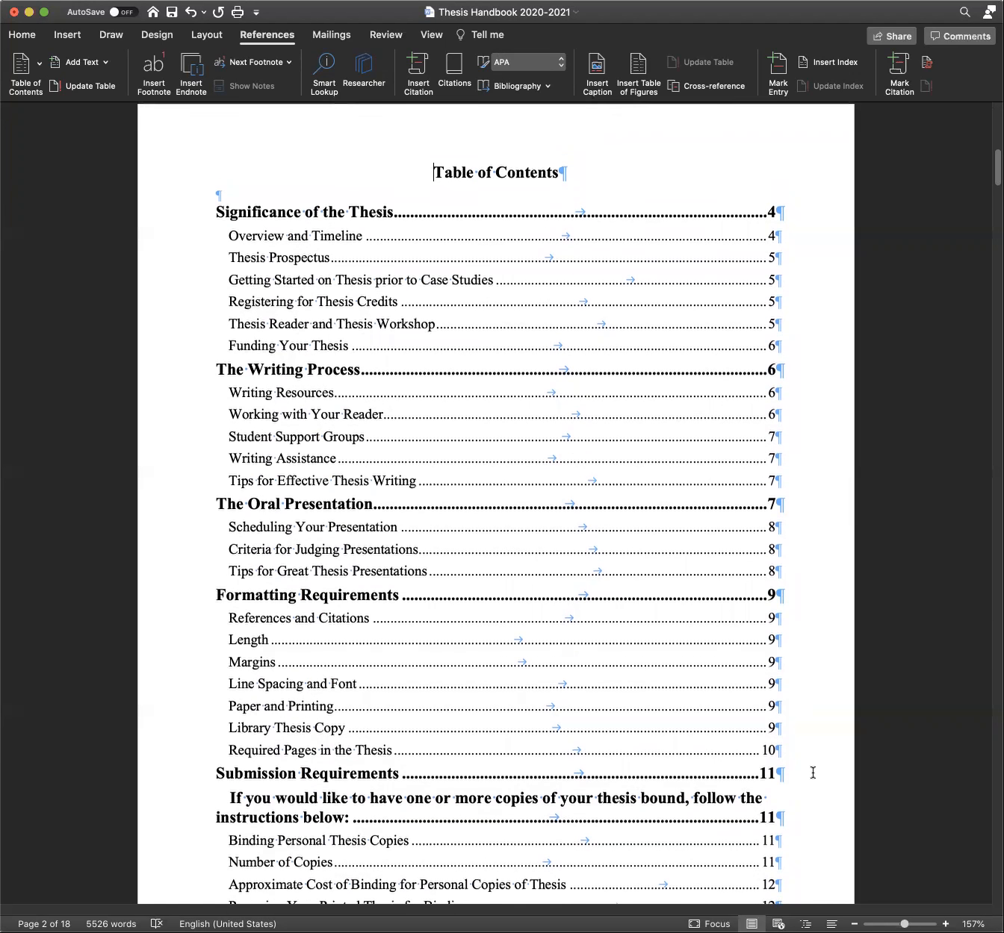
pyautogui.scroll(-1, 812, 773)
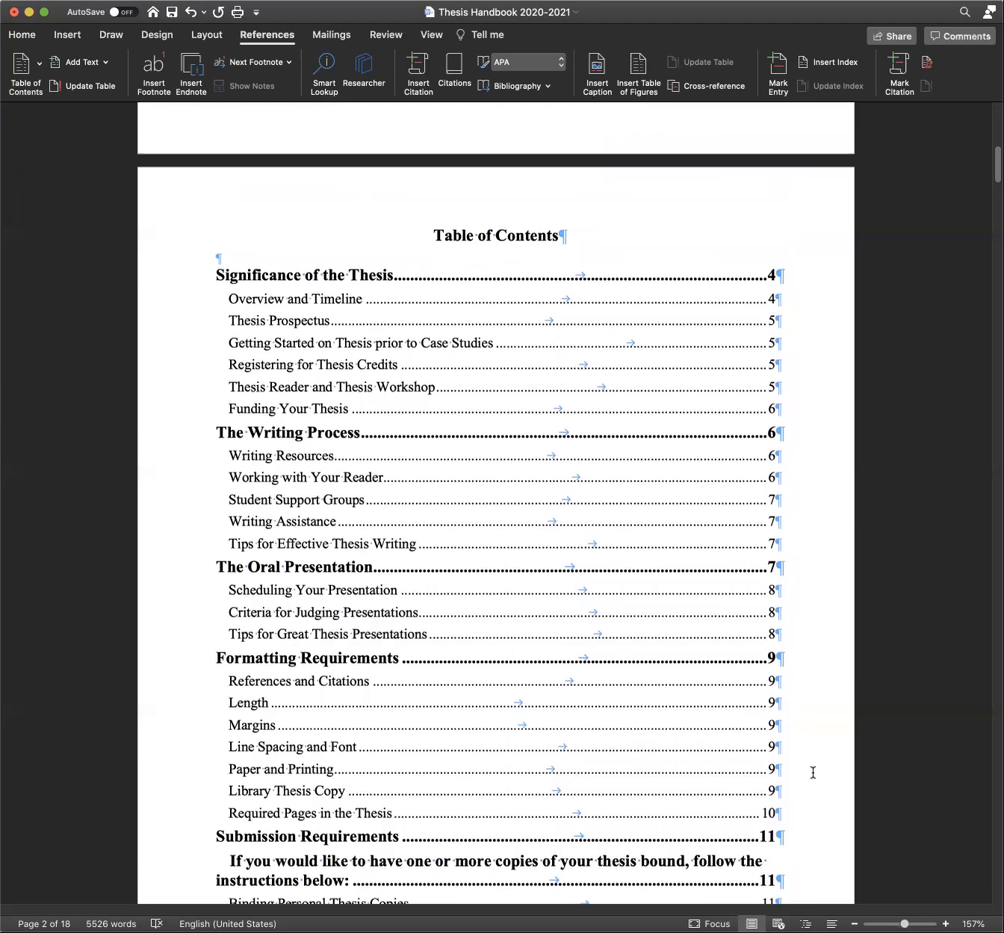
pyautogui.scroll(-1, 812, 772)
pyautogui.scroll(-5, 812, 772)
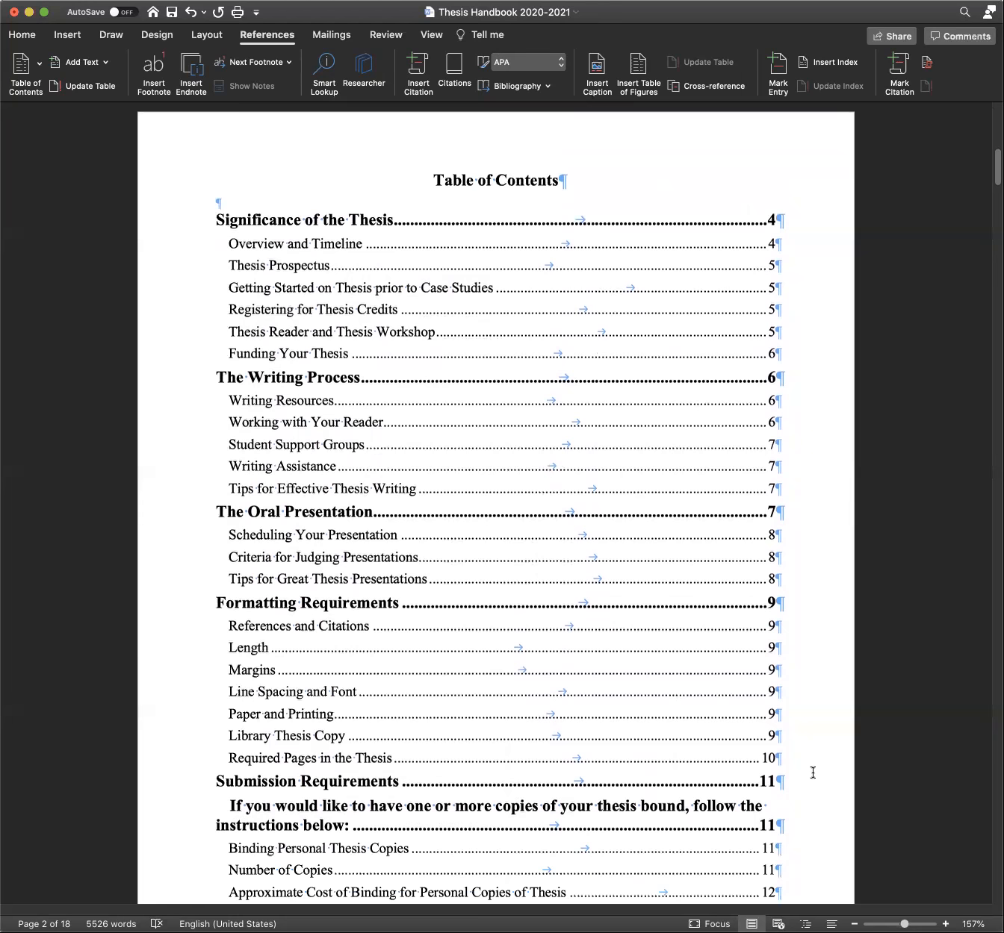
pyautogui.scroll(-2, 813, 772)
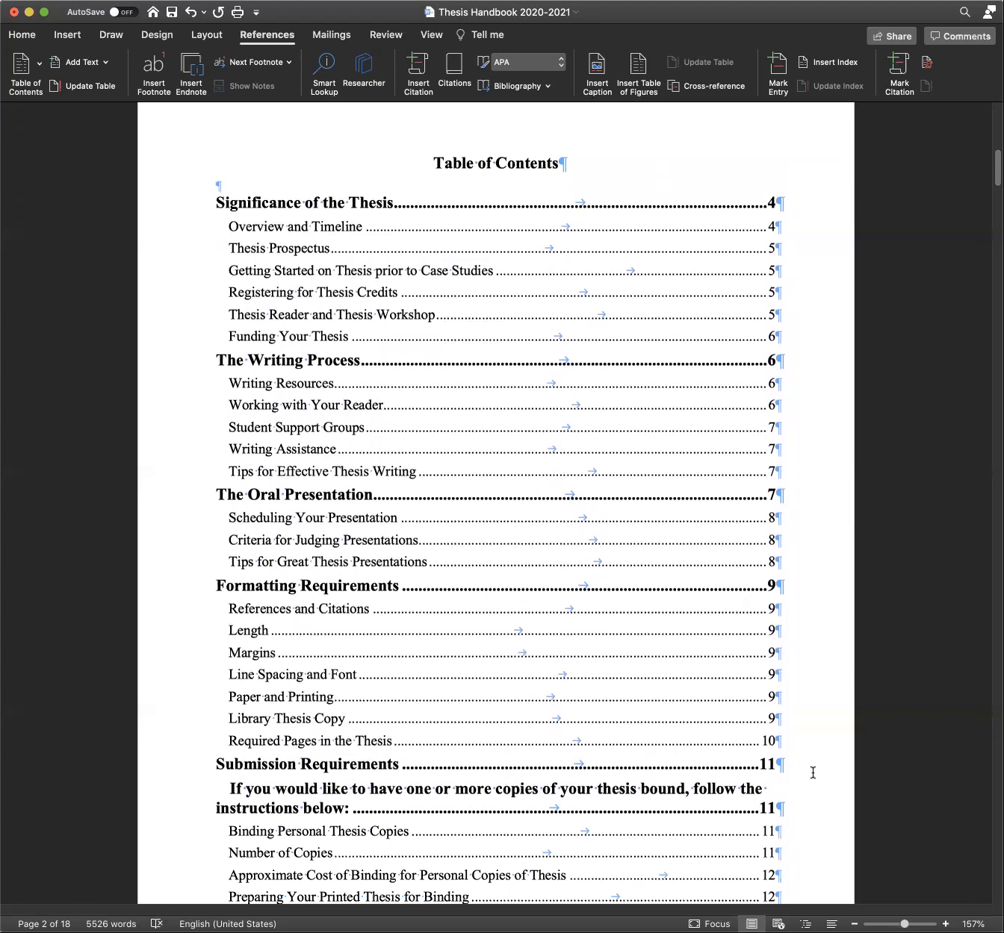
pyautogui.scroll(-2, 813, 772)
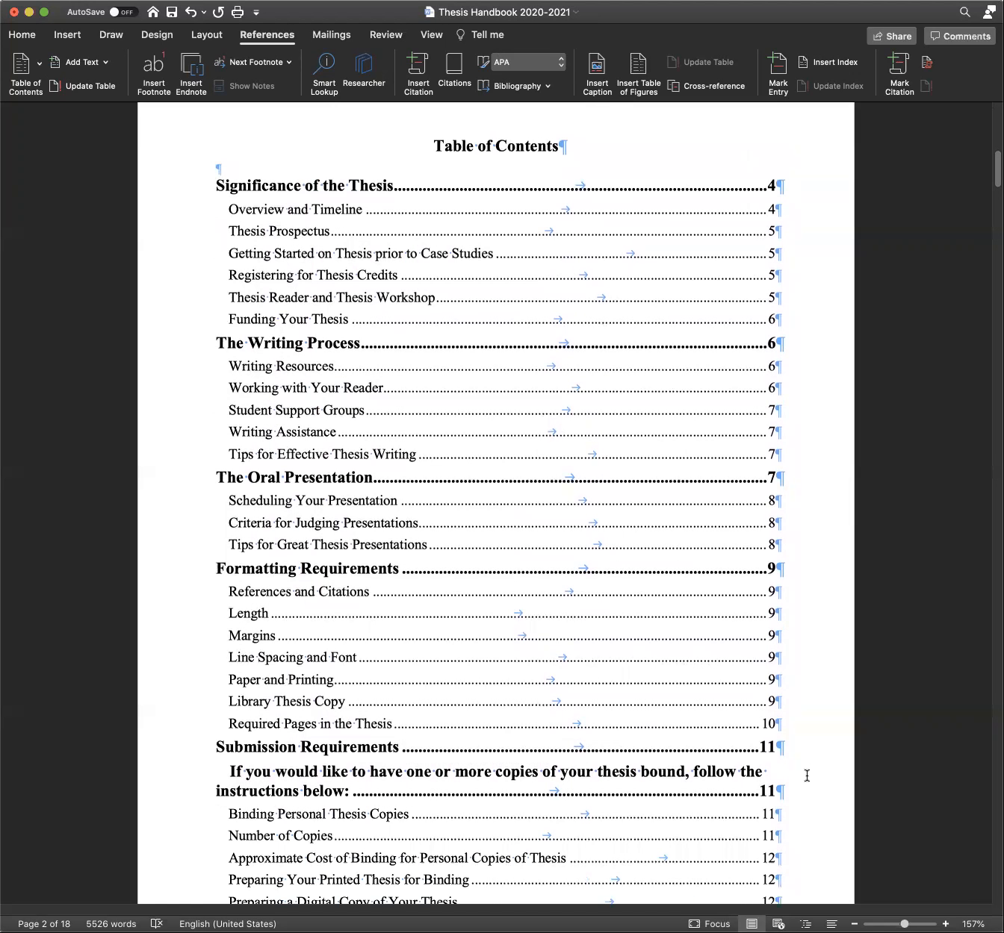
# Remove the indent before the body heading "If you would like to have one or more copies of your thesis bound, follow the instructions below:"
pyautogui.scroll(-1, 807, 777)
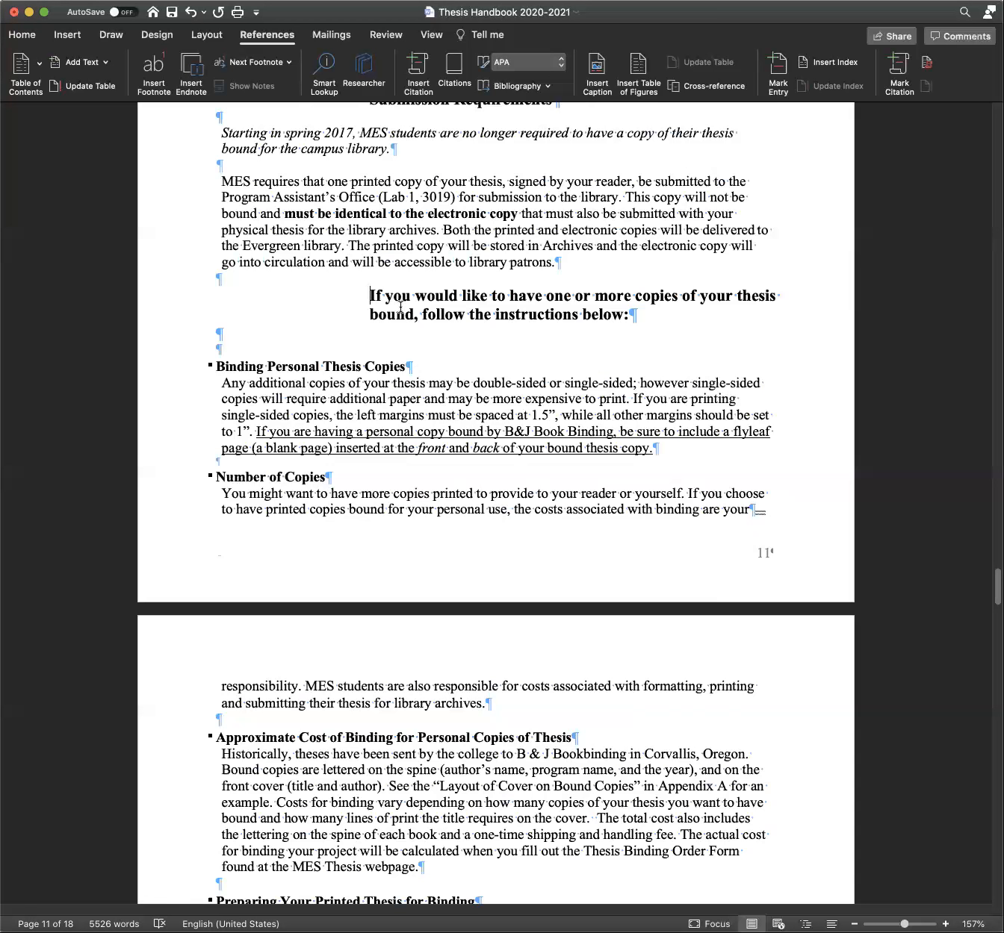
pyautogui.press('BackSpace')
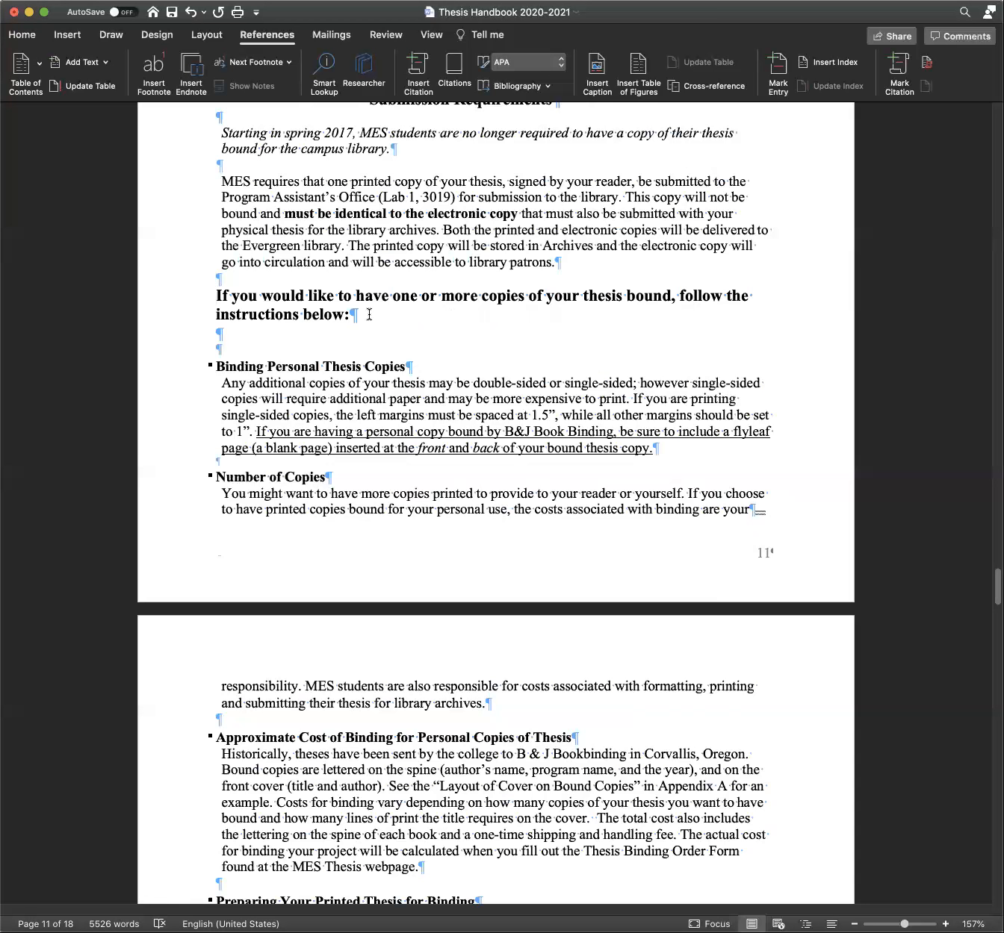
# Select all table of contents entries up to "Significance of the Thesis", inspect the font formatting options for them, and clear the selection
pyautogui.scroll(1, 369, 316)
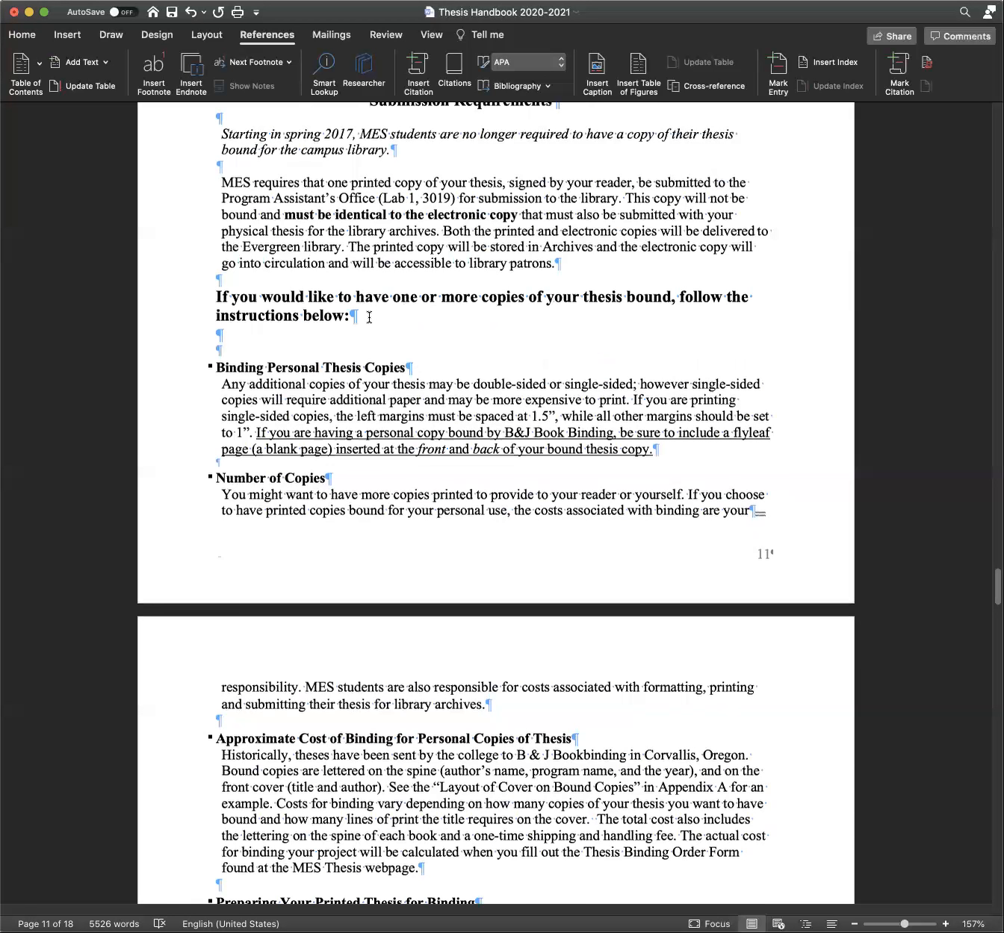
pyautogui.scroll(5, 385, 317)
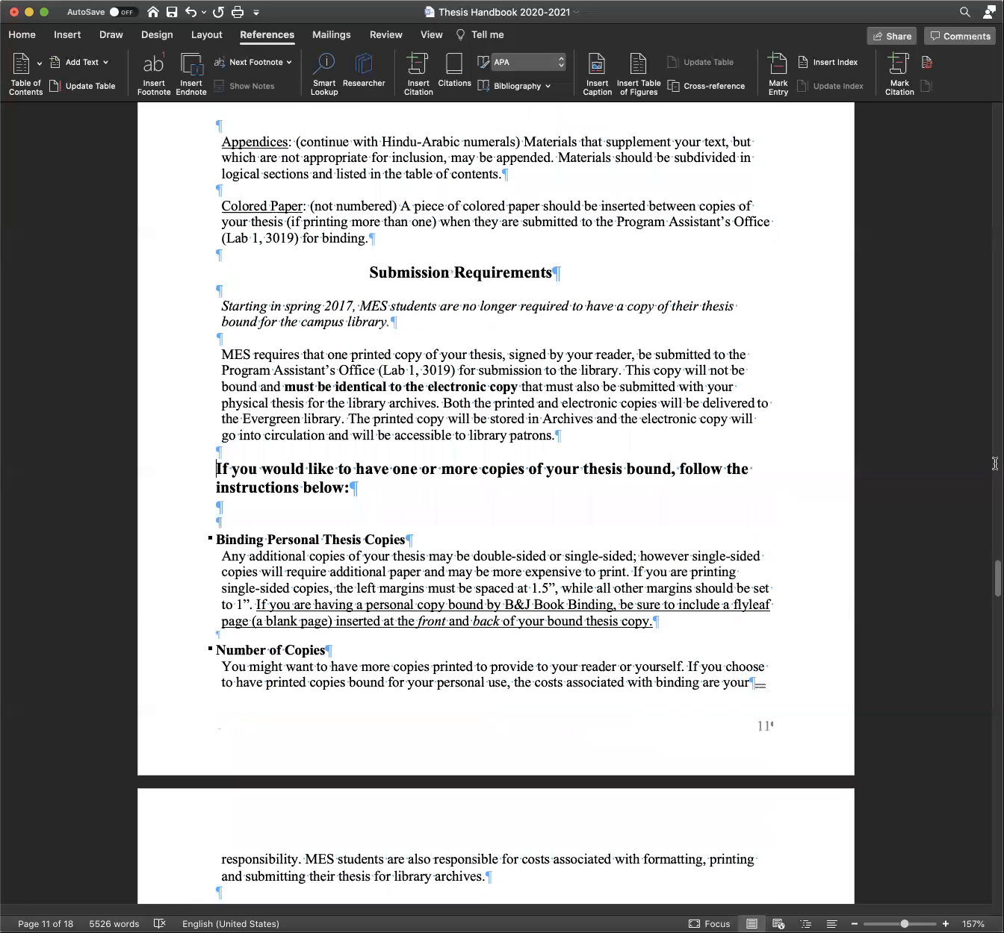
pyautogui.scroll(10, 997, 313)
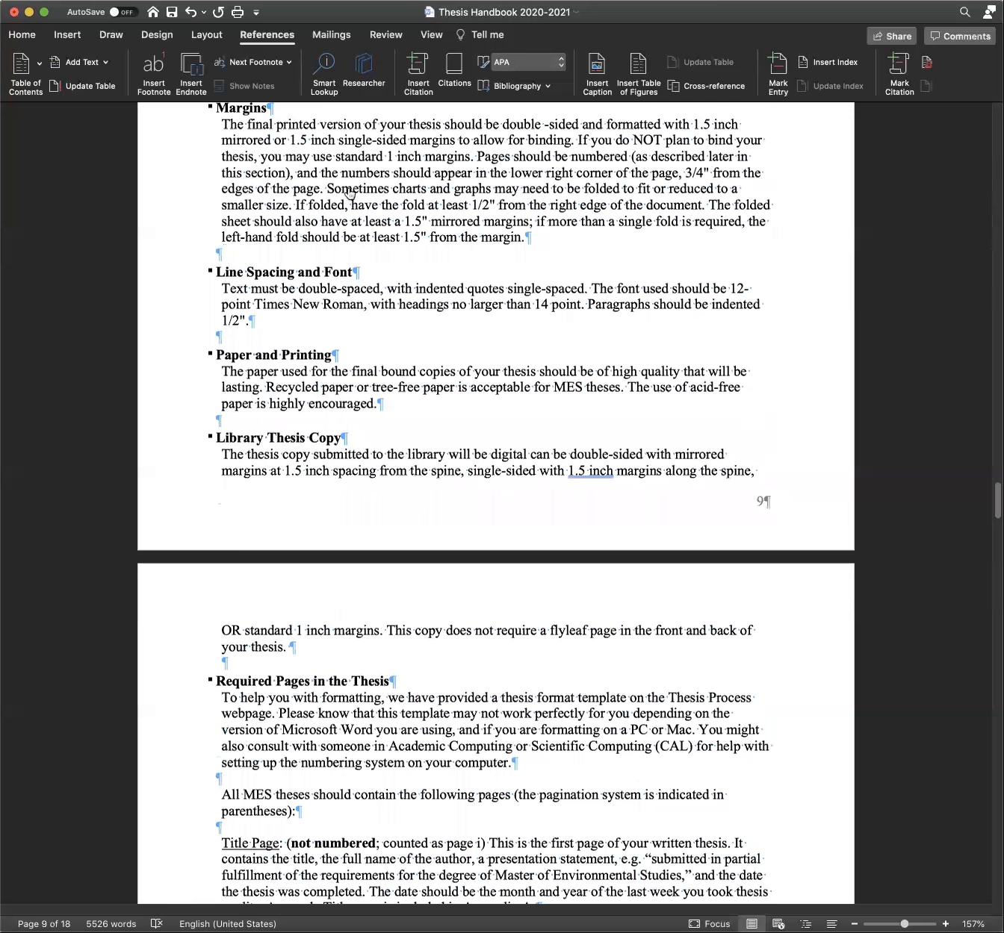
pyautogui.scroll(20, 482, 420)
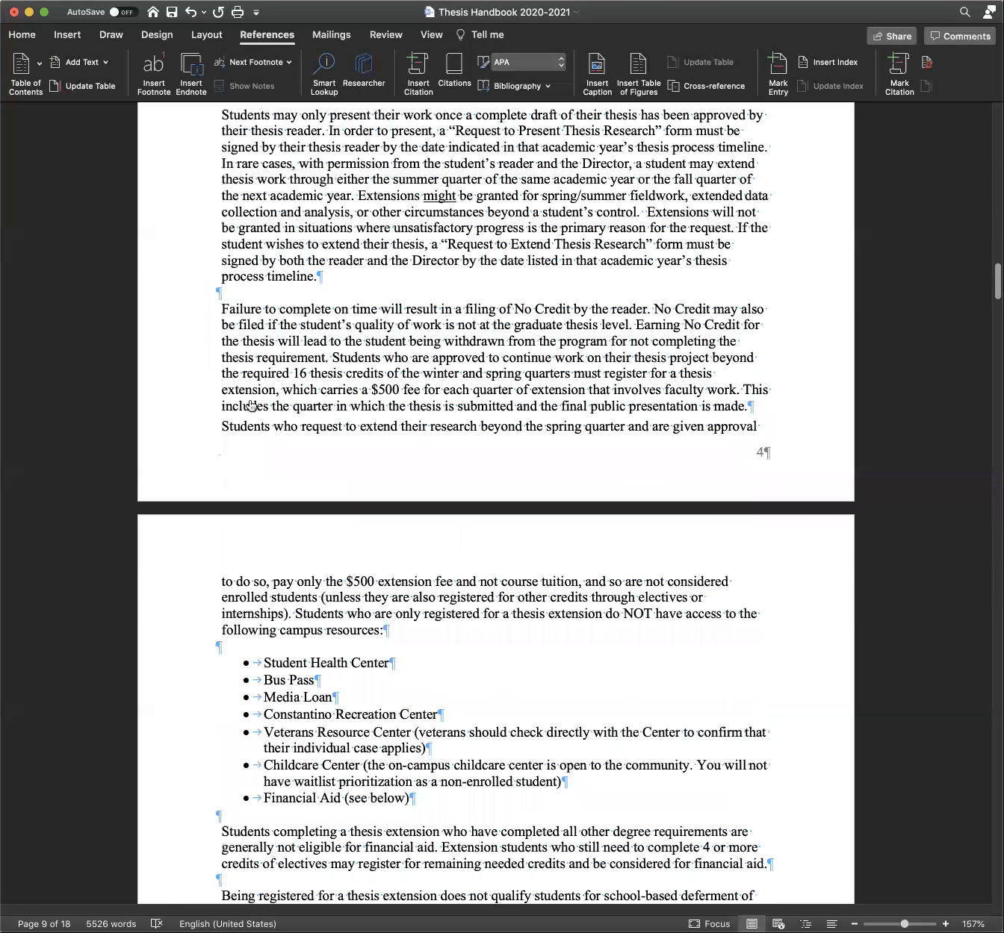
pyautogui.scroll(15, 244, 396)
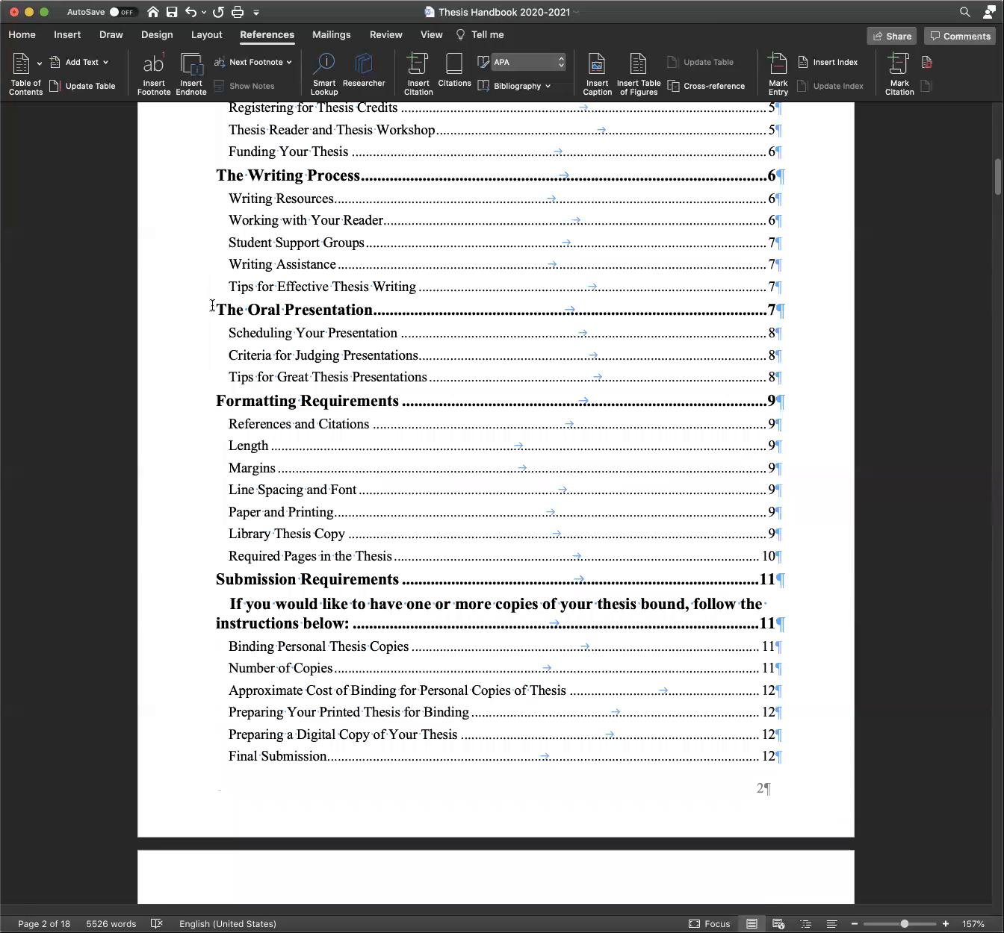
pyautogui.click(160, 286)
pyautogui.scroll(1, 165, 413)
pyautogui.scroll(-10, 423, 448)
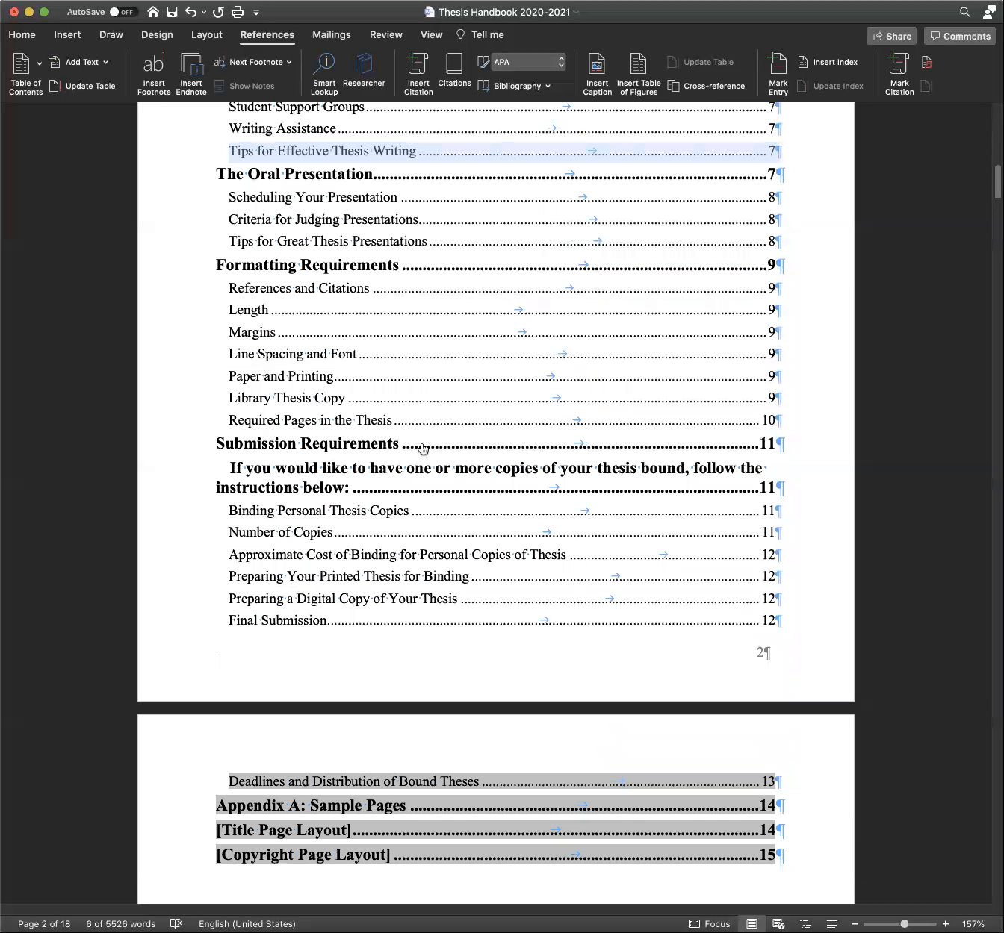
pyautogui.click(806, 484)
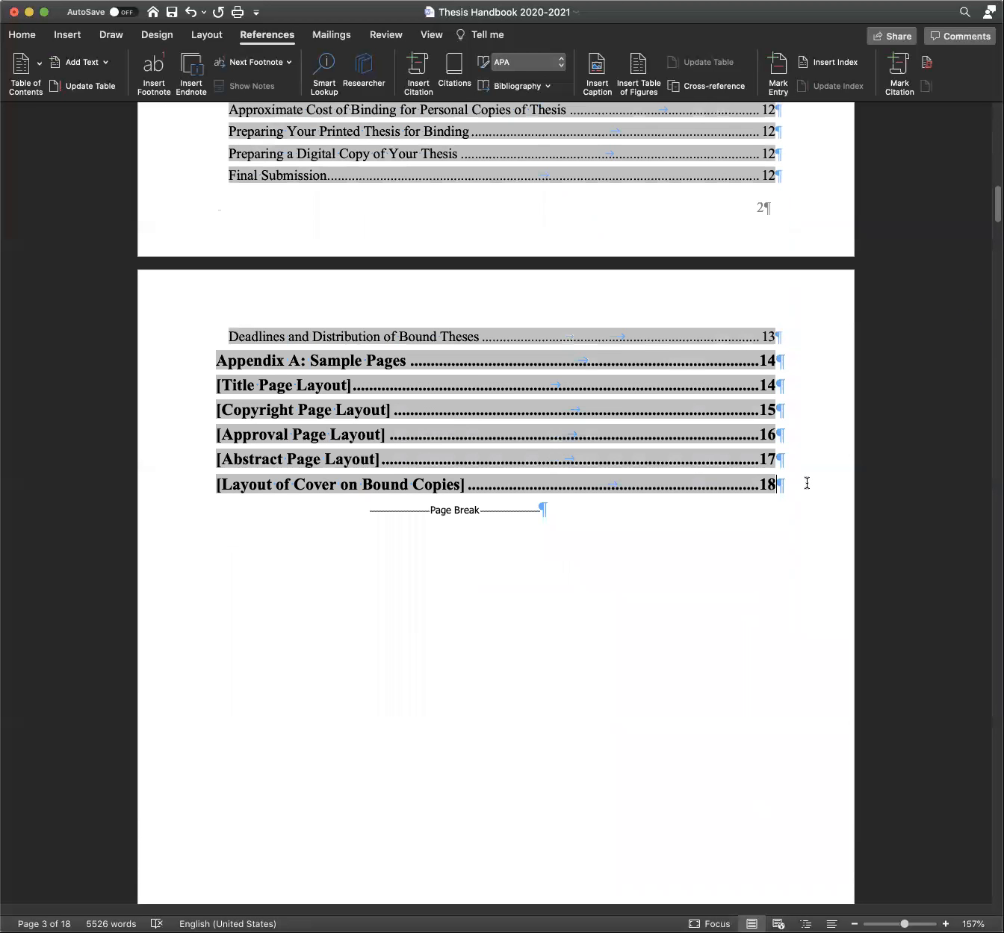
pyautogui.moveTo(807, 483); pyautogui.dragTo(333, 288)
pyautogui.scroll(1, 337, 291)
pyautogui.scroll(2, 334, 289)
pyautogui.scroll(4, 333, 288)
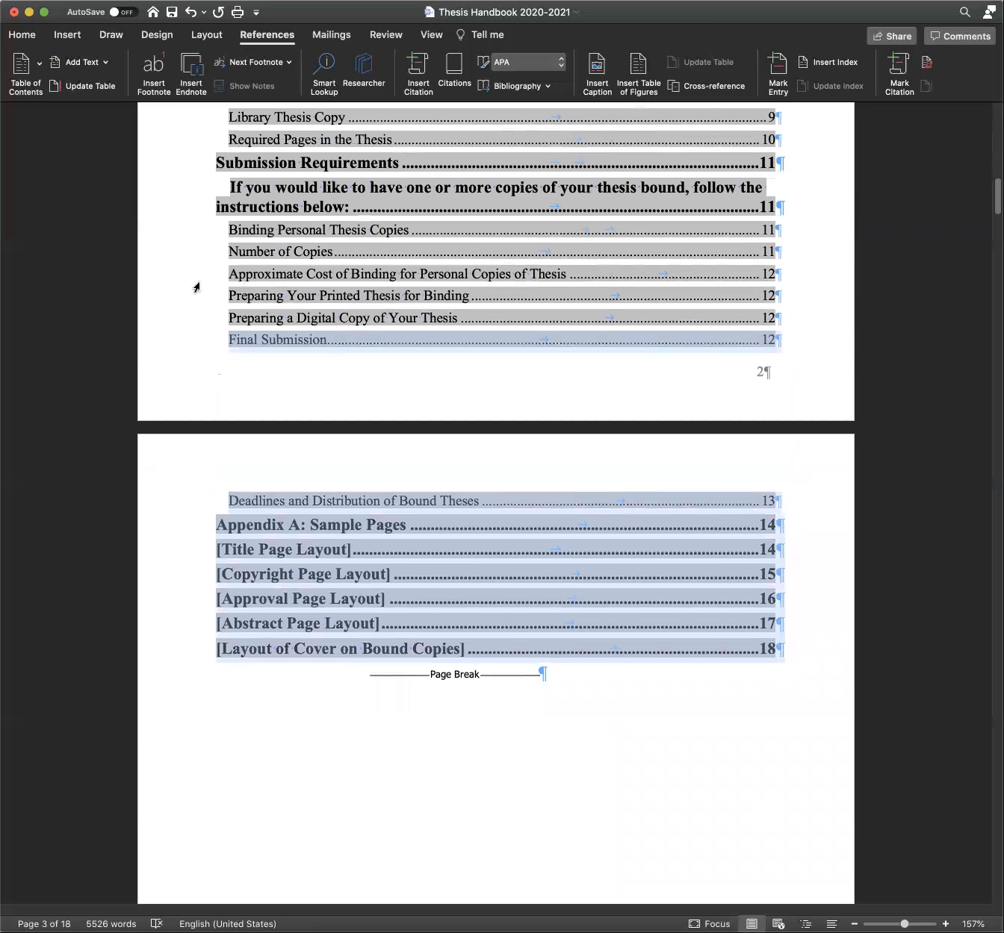
pyautogui.scroll(10, 25, 106)
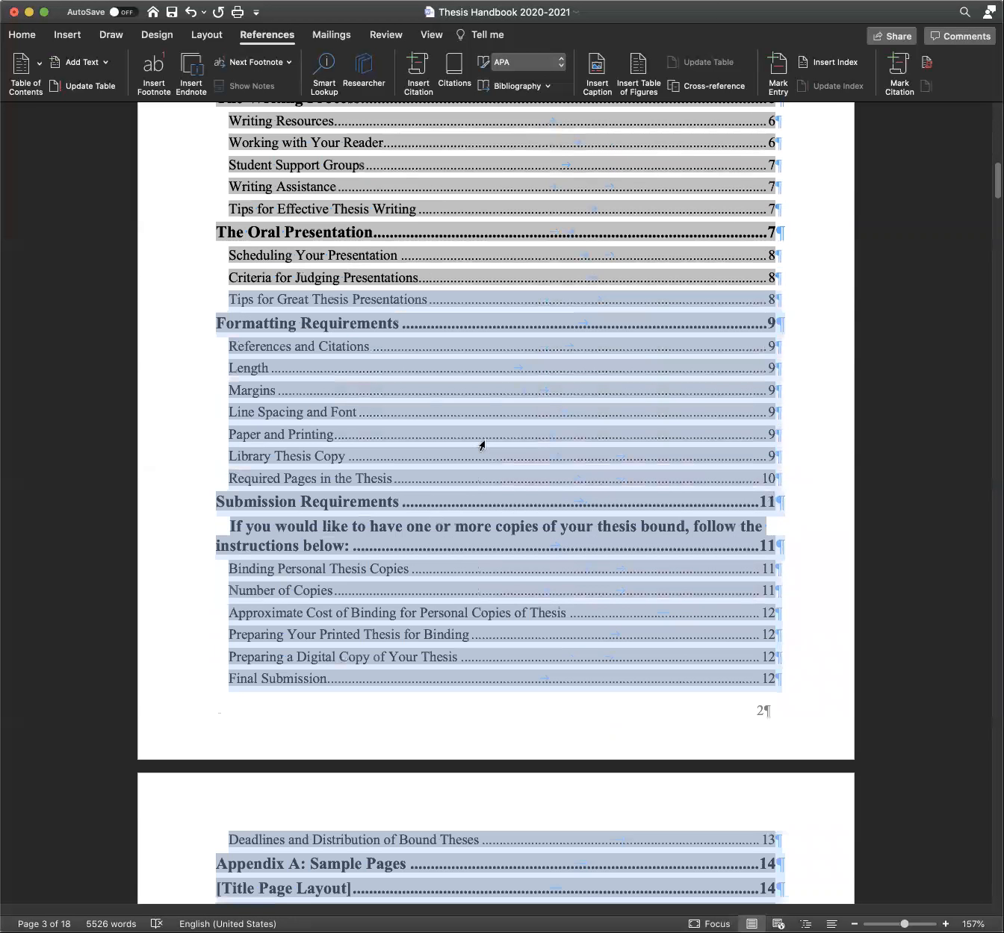
pyautogui.scroll(8, 481, 445)
pyautogui.click(24, 36)
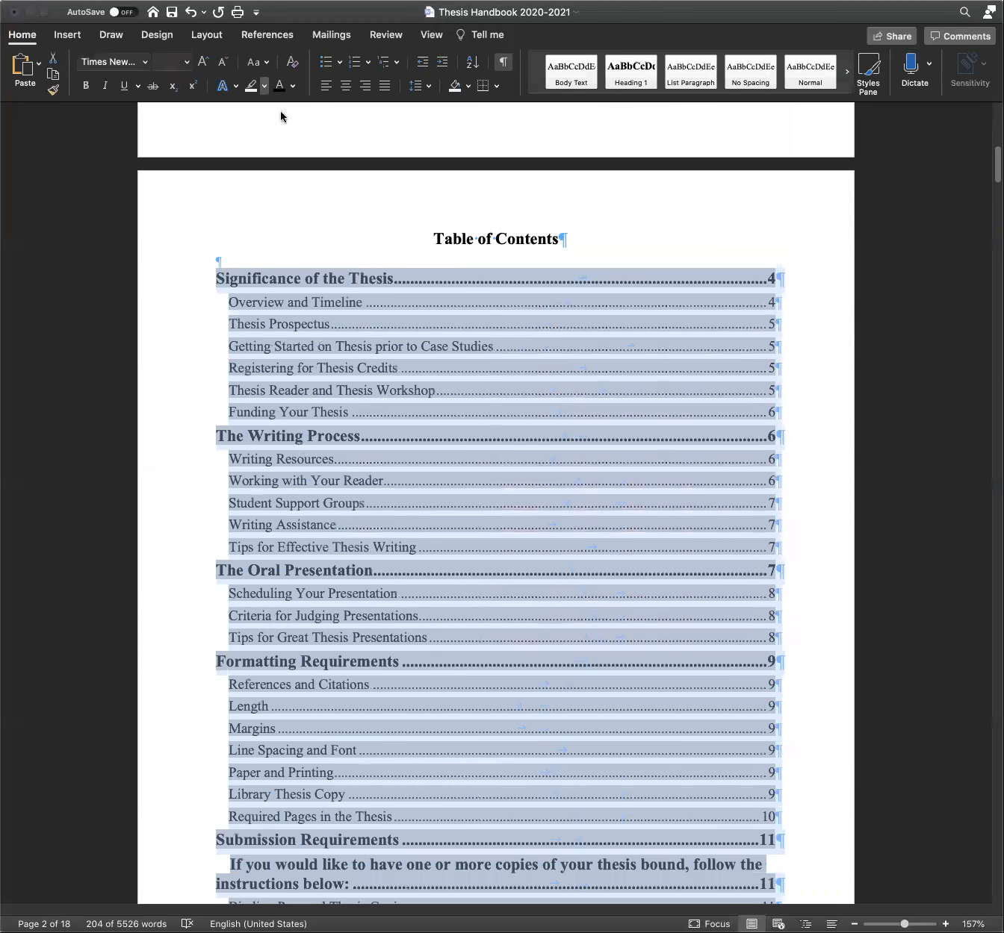
pyautogui.click(59, 315)
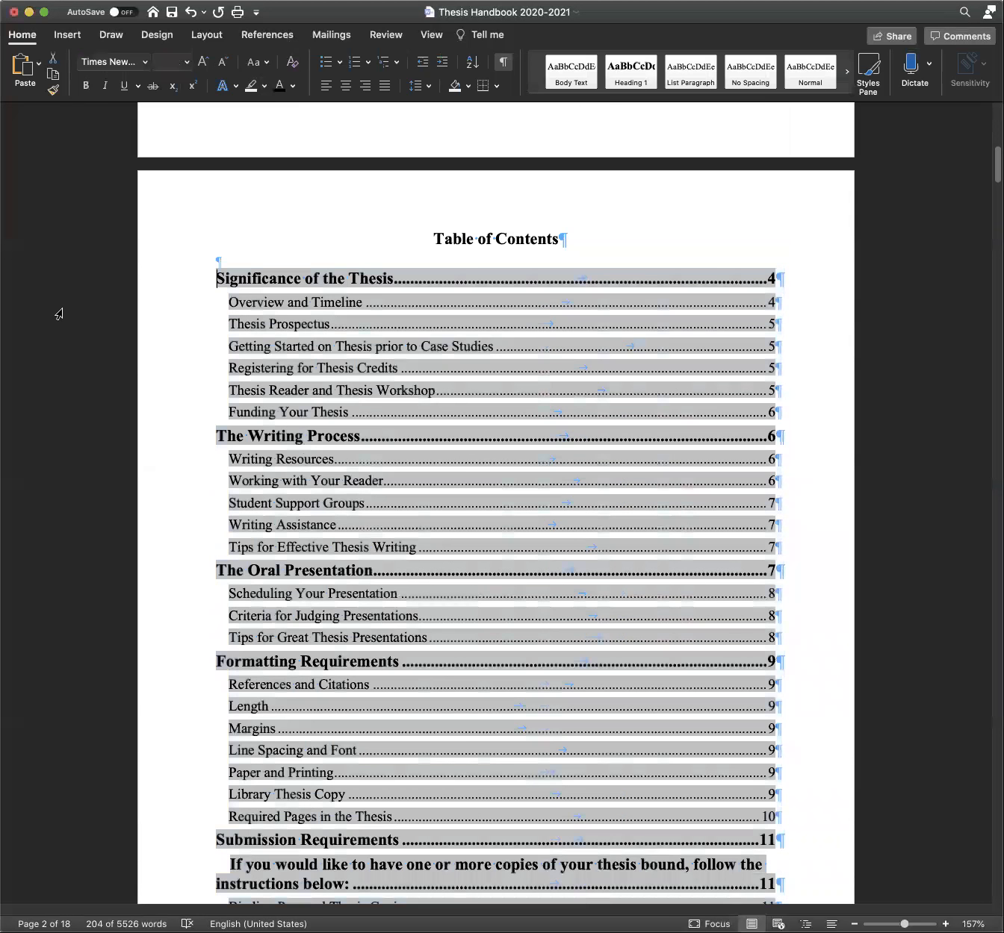
pyautogui.click(78, 451)
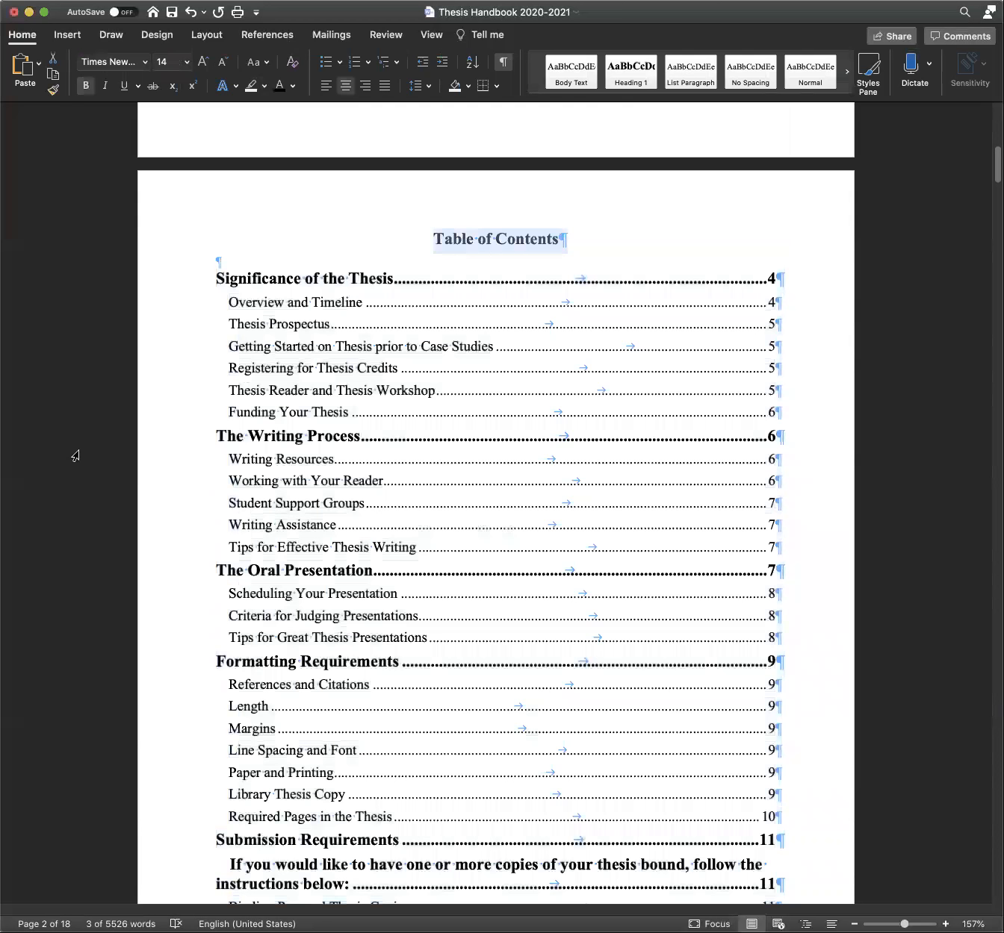
pyautogui.click(606, 240)
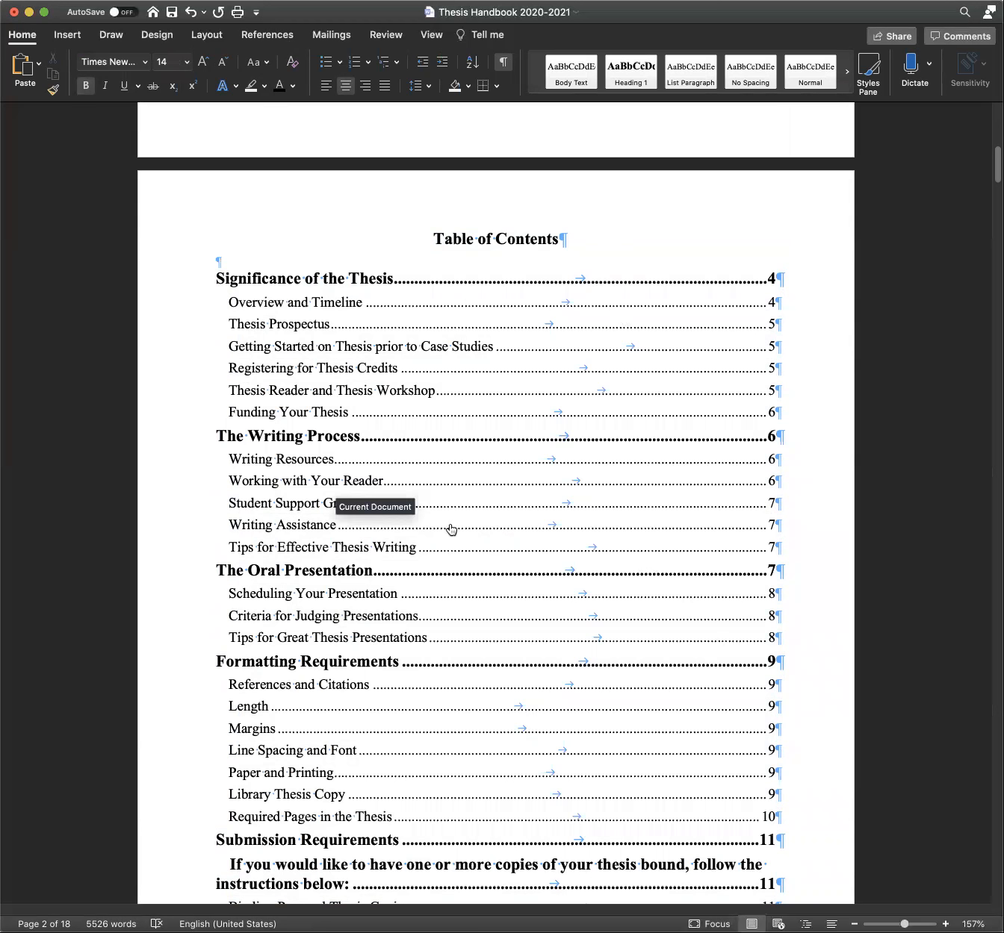
# Show the Navigation Pane and switch it from page thumbnails to the list of document headings
pyautogui.click(390, 42)
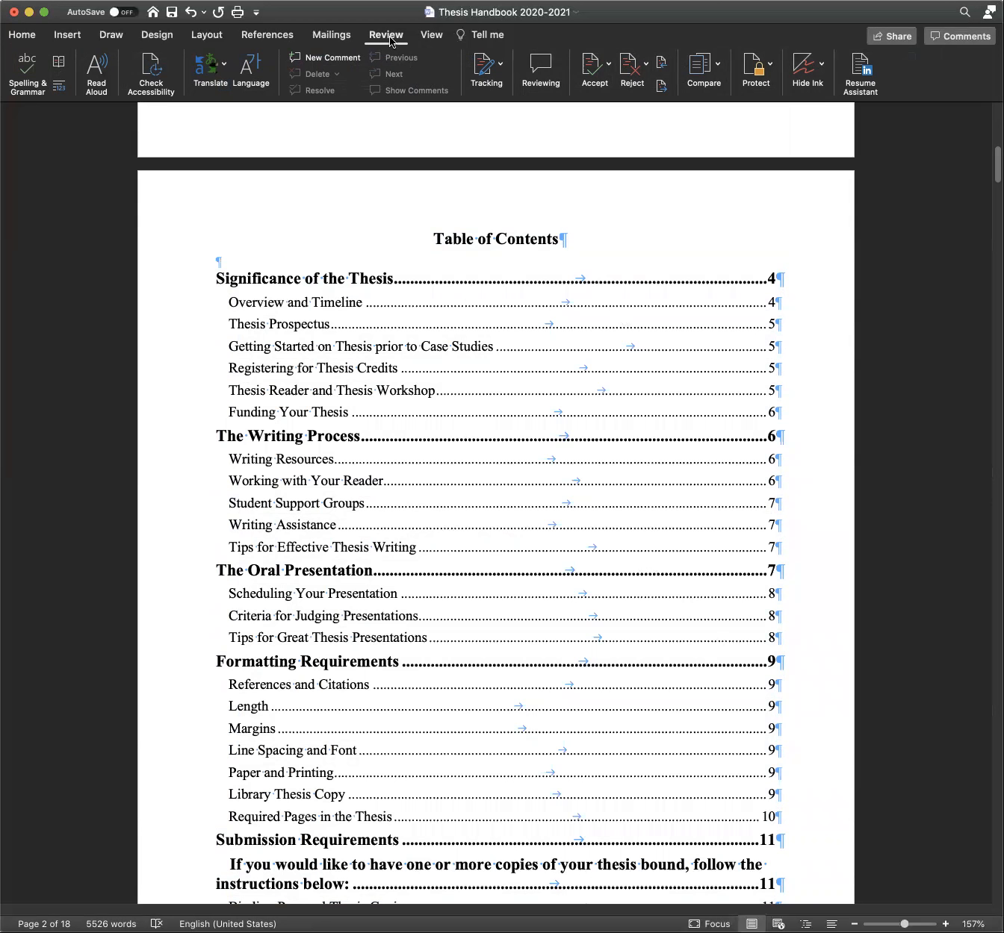
pyautogui.click(390, 41)
pyautogui.click(390, 39)
pyautogui.click(419, 41)
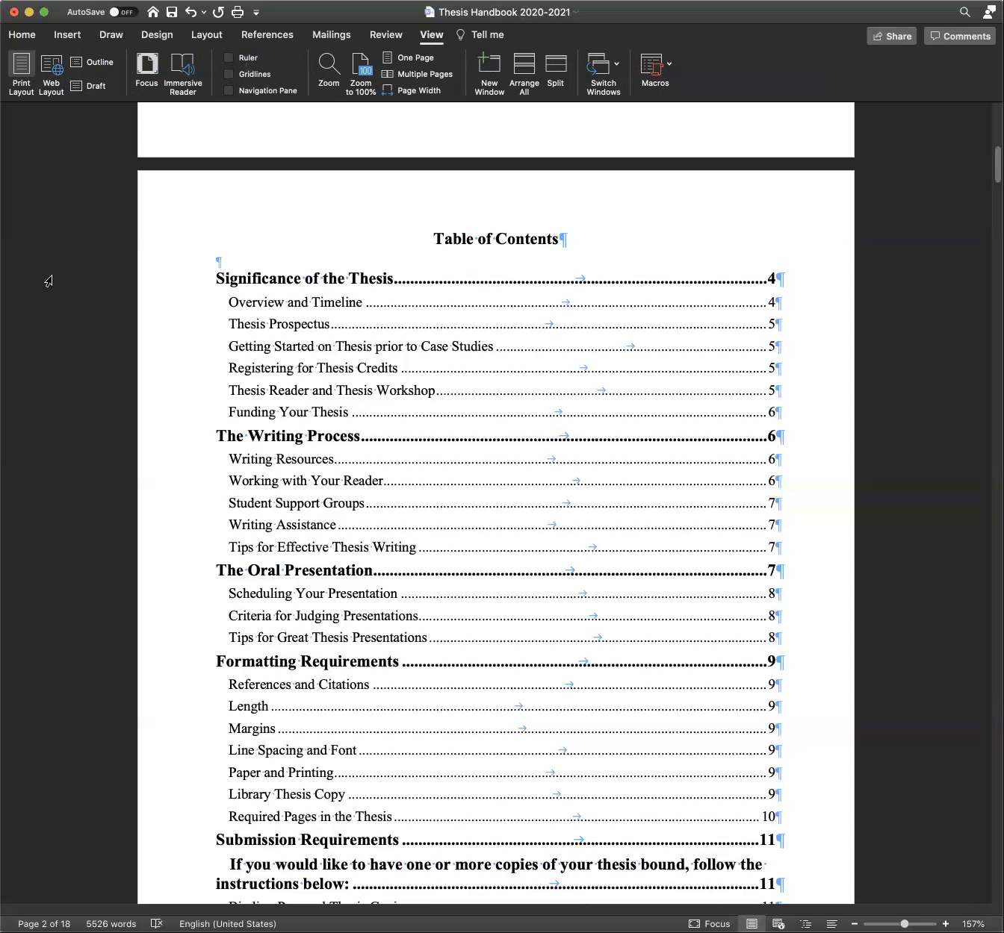
pyautogui.click(228, 90)
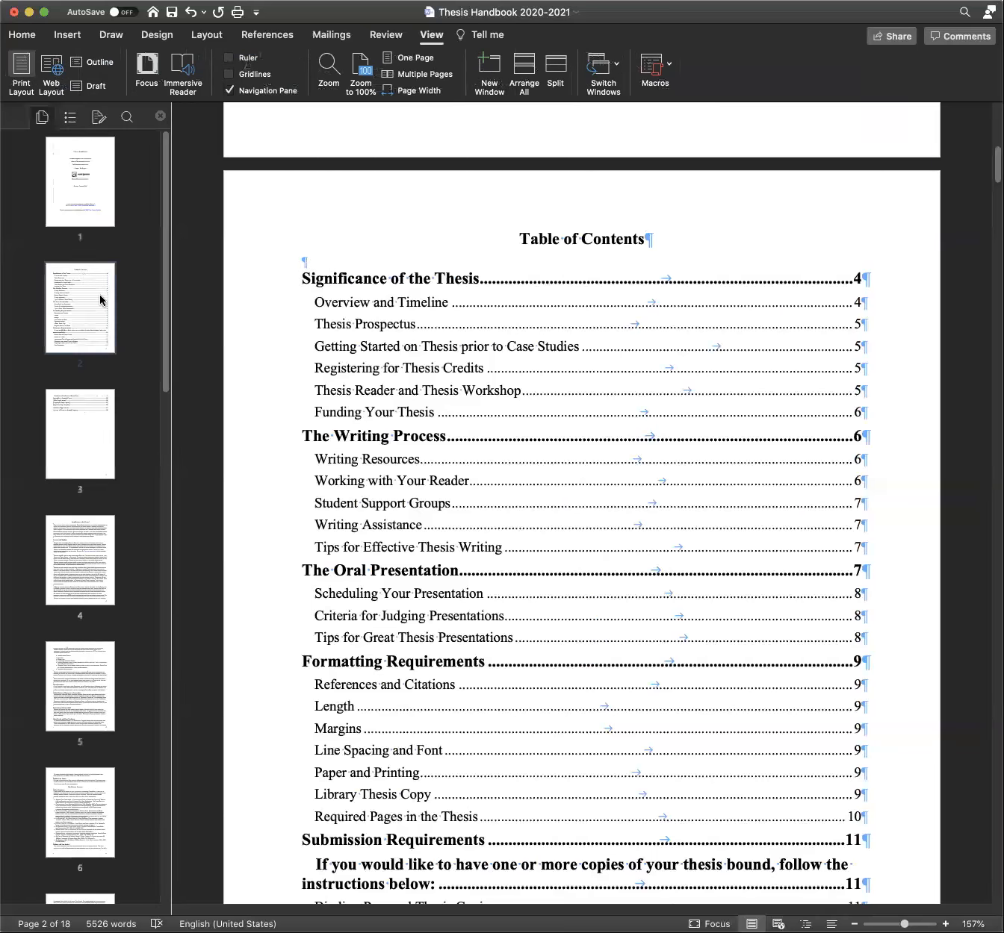
pyautogui.moveTo(164, 143)
pyautogui.mouseDown()
pyautogui.moveTo(156, 259)
pyautogui.moveTo(185, 511)
pyautogui.moveTo(241, 648)
pyautogui.moveTo(196, 445)
pyautogui.moveTo(176, 150)
pyautogui.mouseUp()
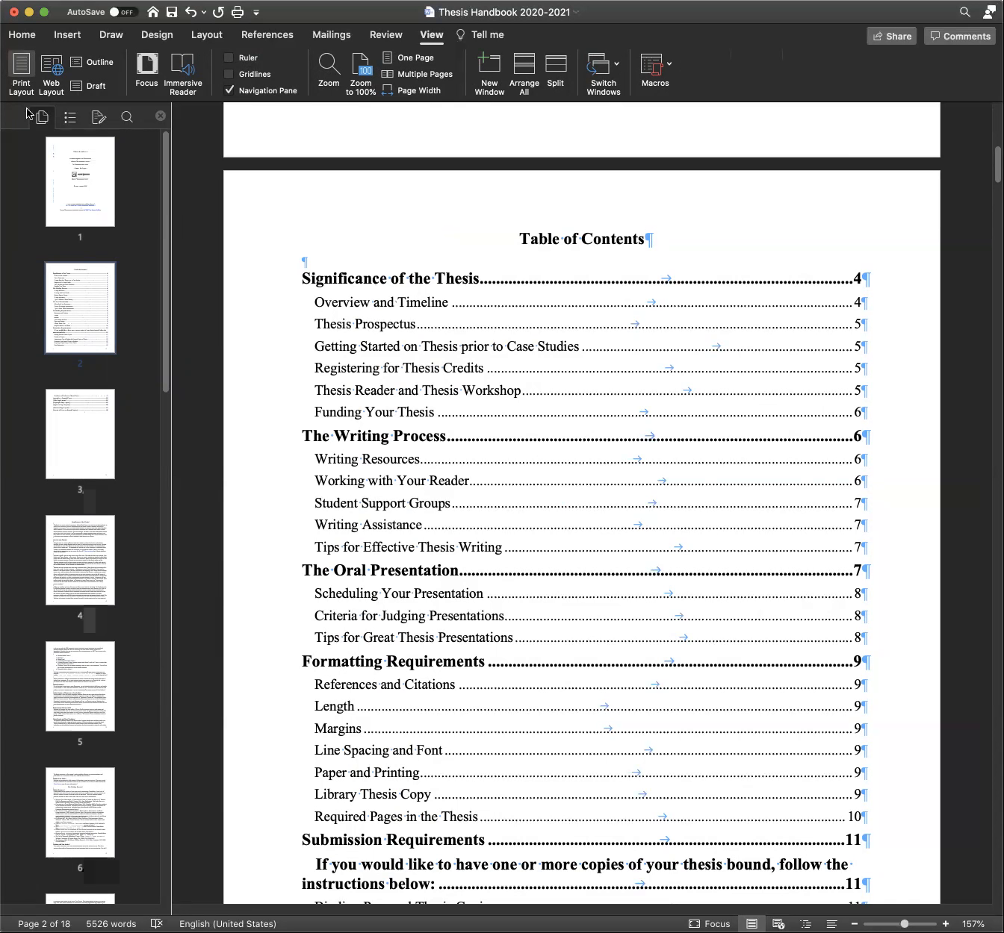
pyautogui.click(70, 117)
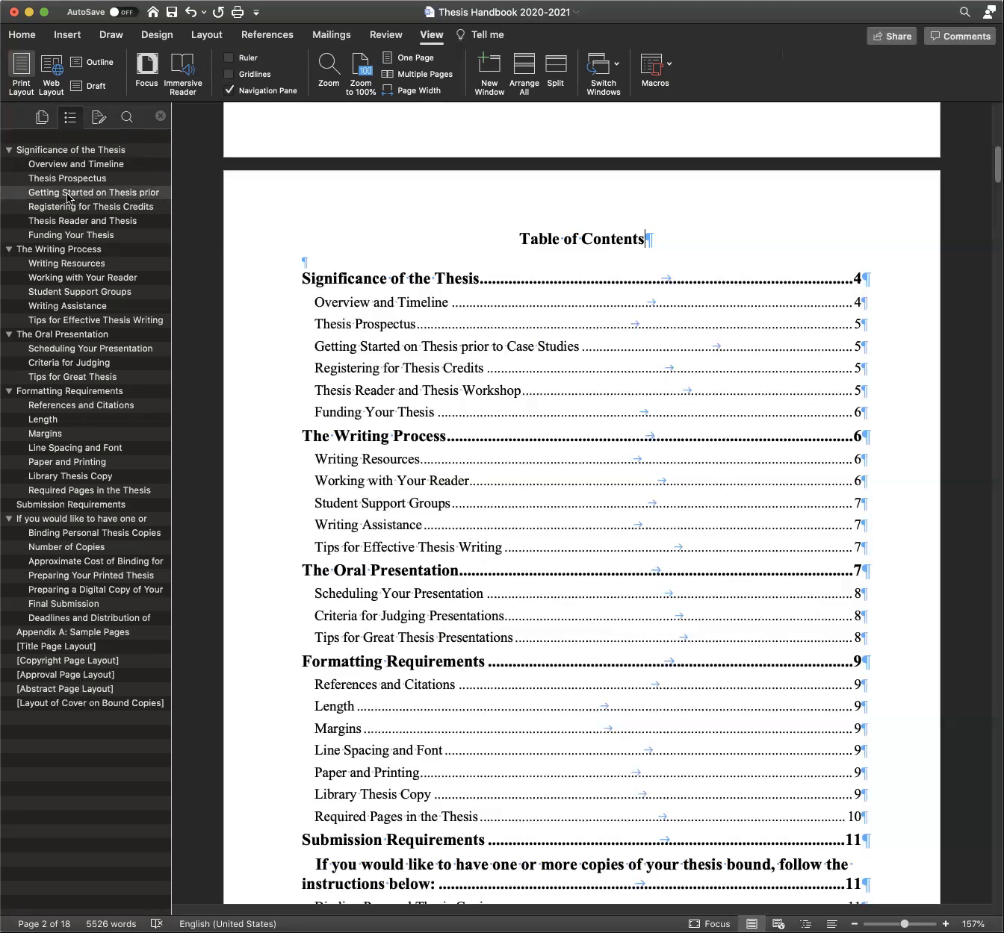
# Jump through body sections from the heading list, including The Writing Process, Length, Approximate Cost of Binding and Deadlines and Distribution, ending at Significance of the Thesis
pyautogui.click(65, 251)
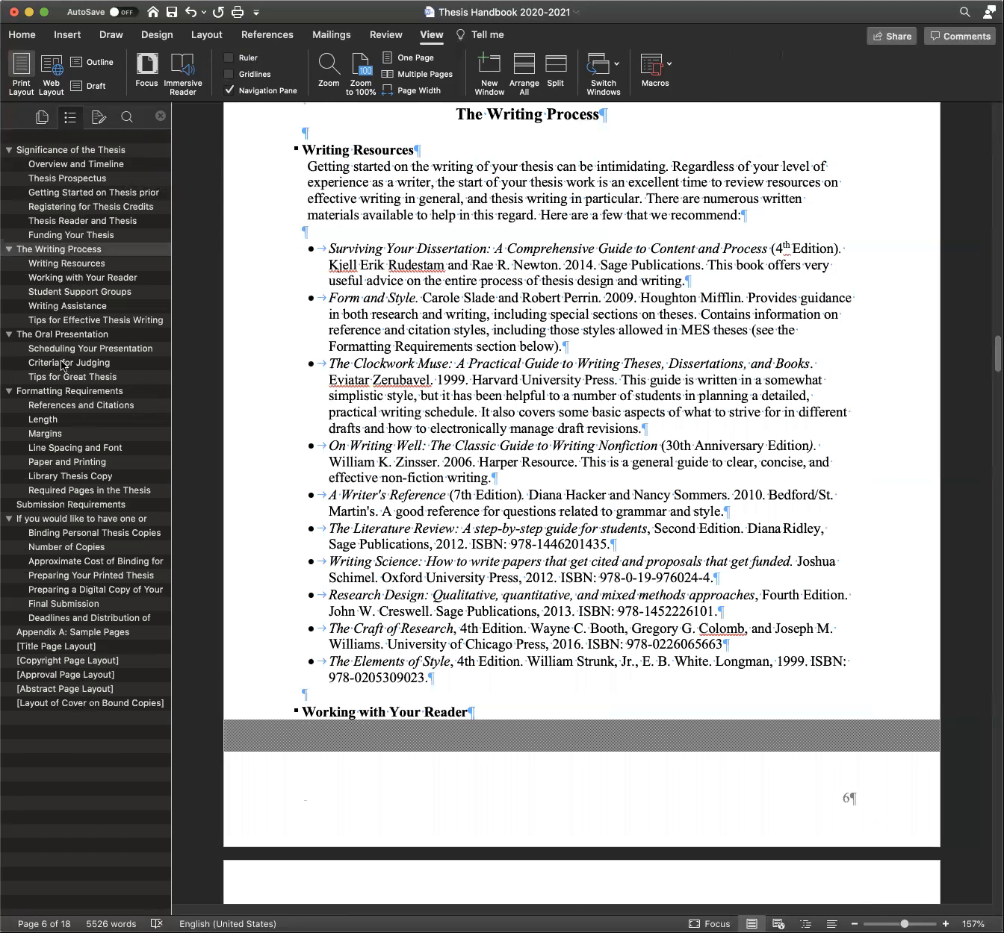
pyautogui.click(52, 422)
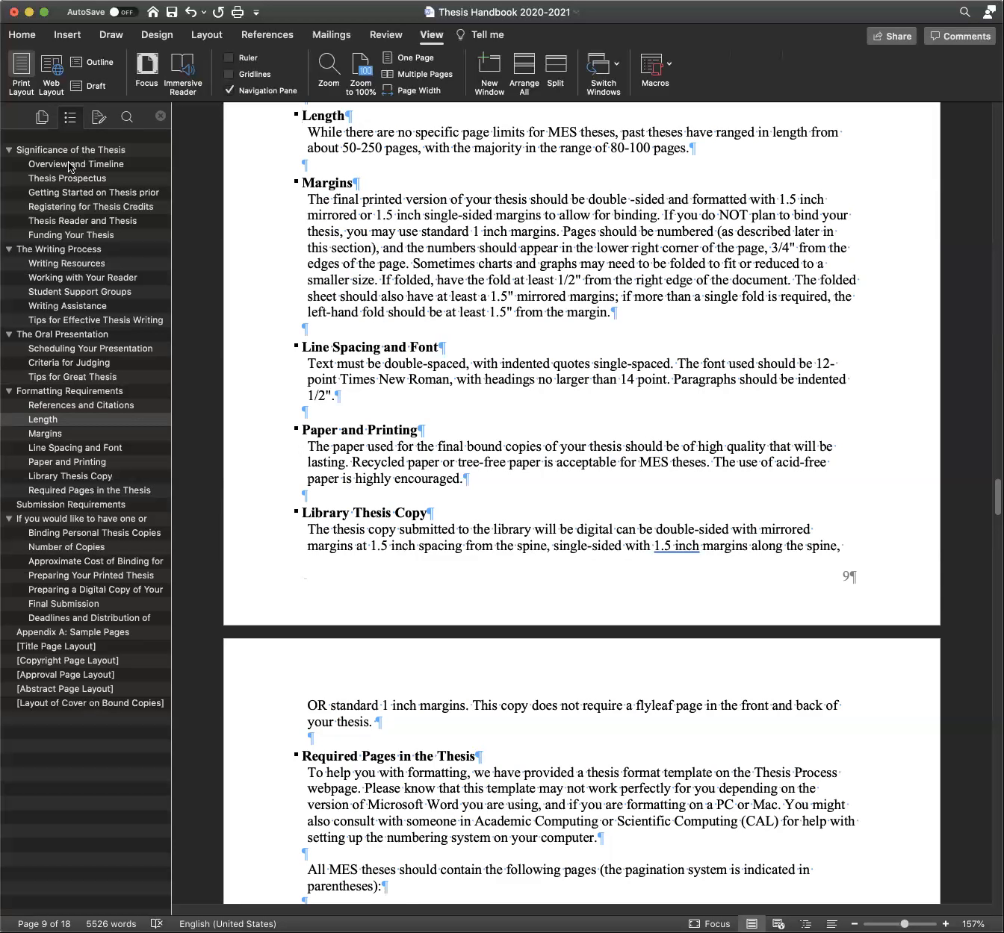
pyautogui.click(89, 522)
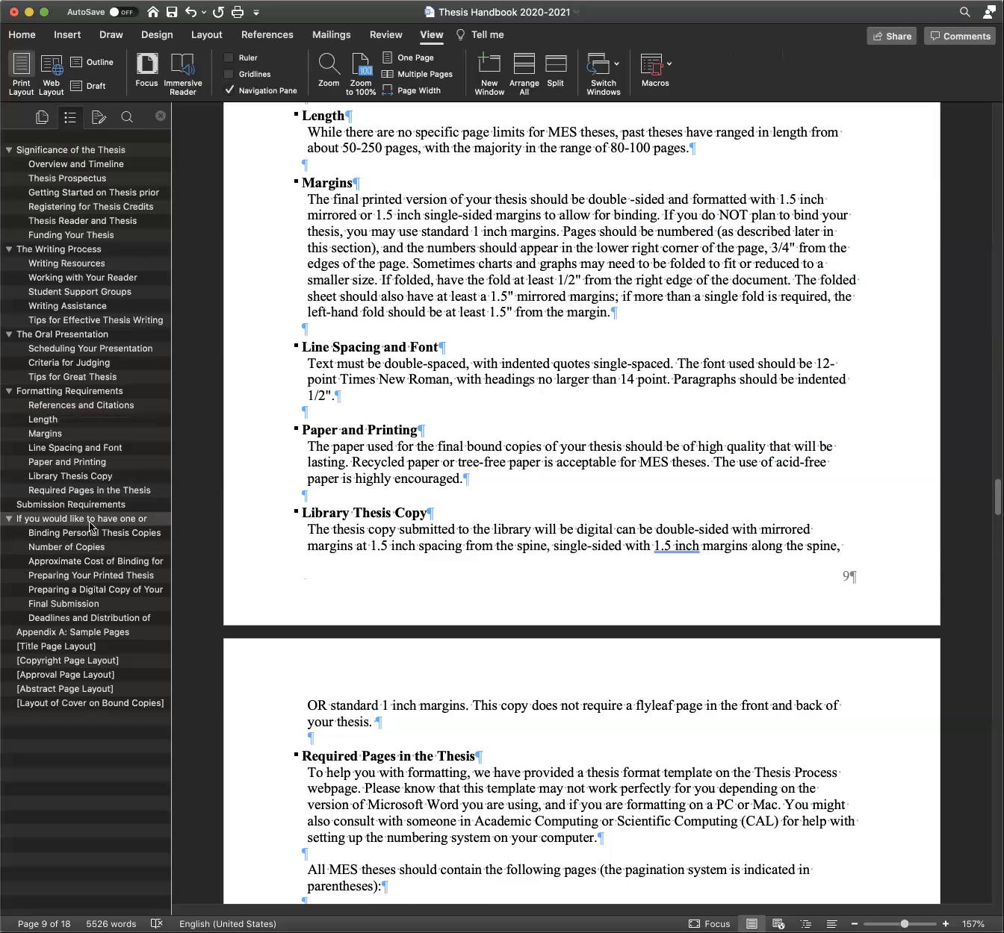
pyautogui.click(87, 562)
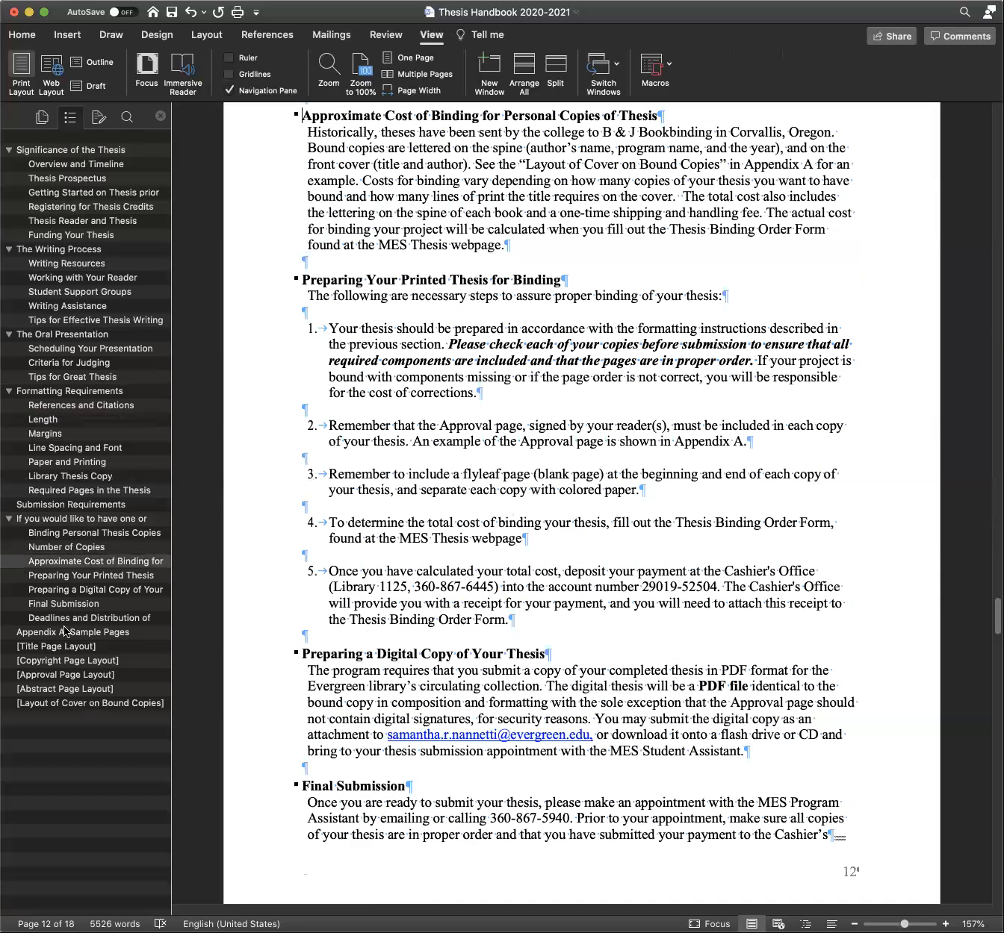
pyautogui.click(66, 615)
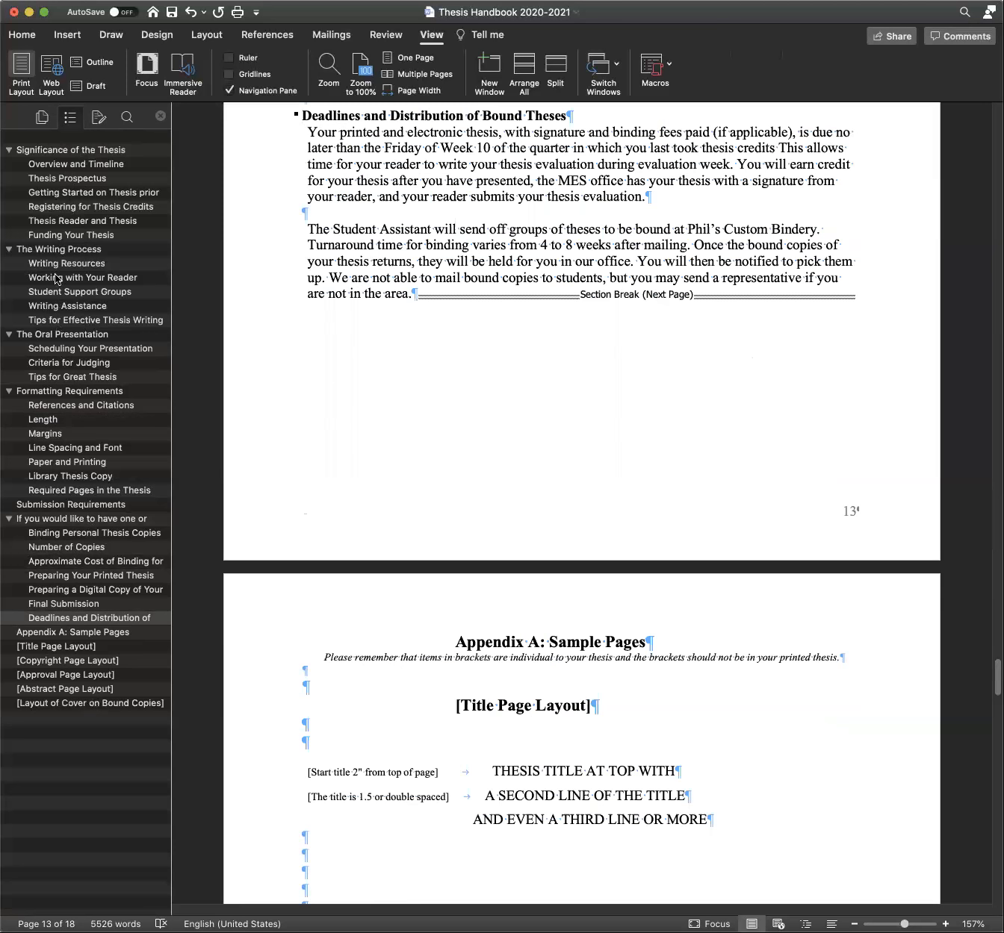
pyautogui.click(63, 153)
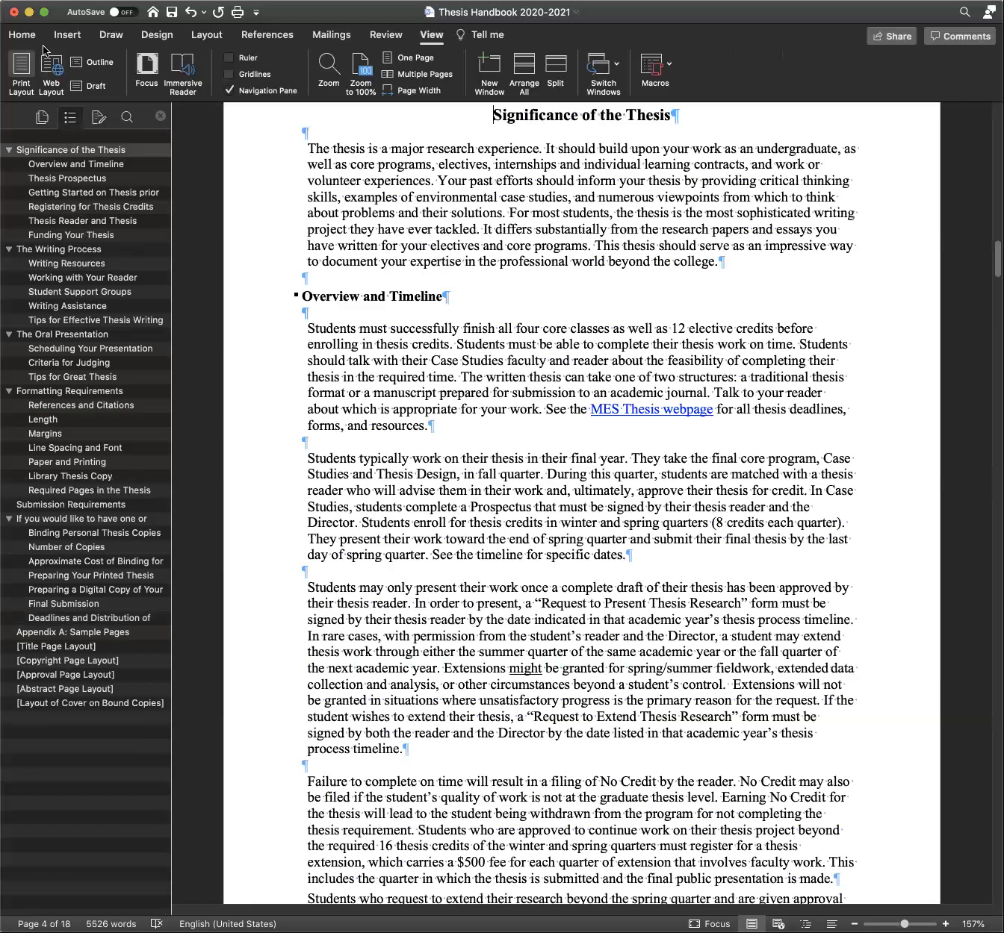
# View the page thumbnails in the Navigation Pane and return to the heading list
pyautogui.click(436, 36)
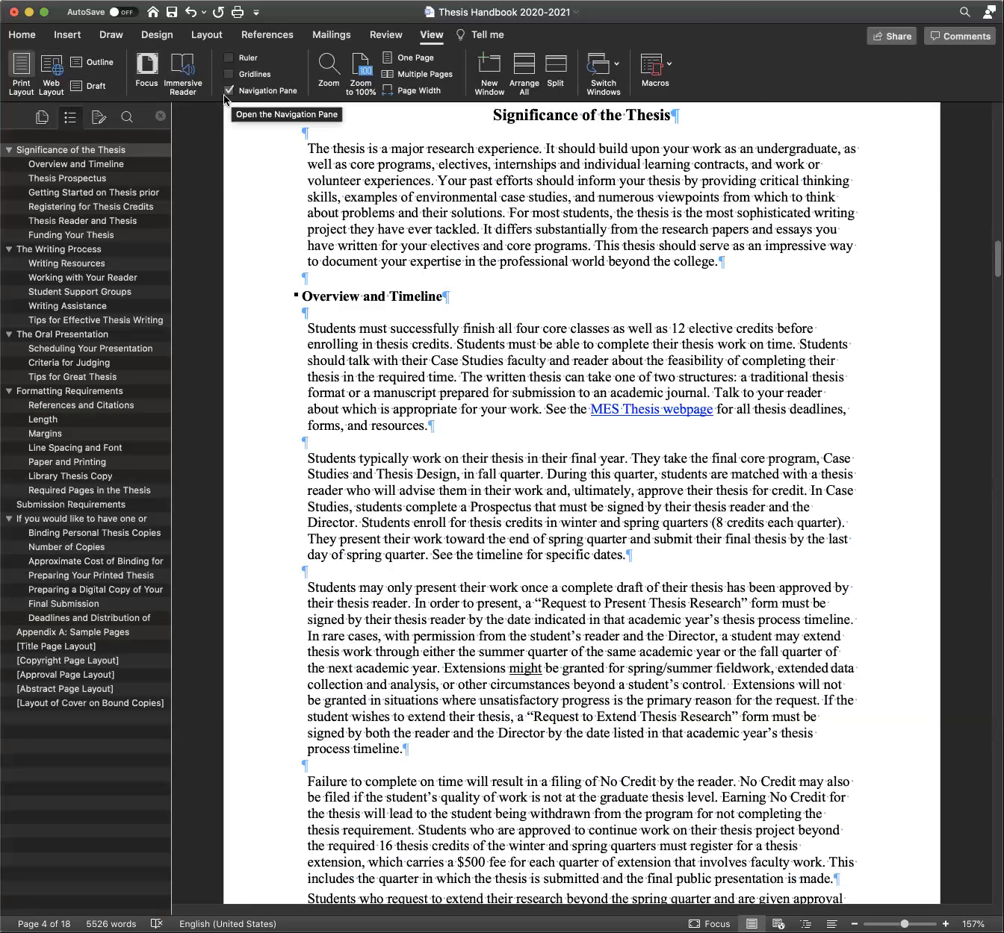
pyautogui.click(41, 119)
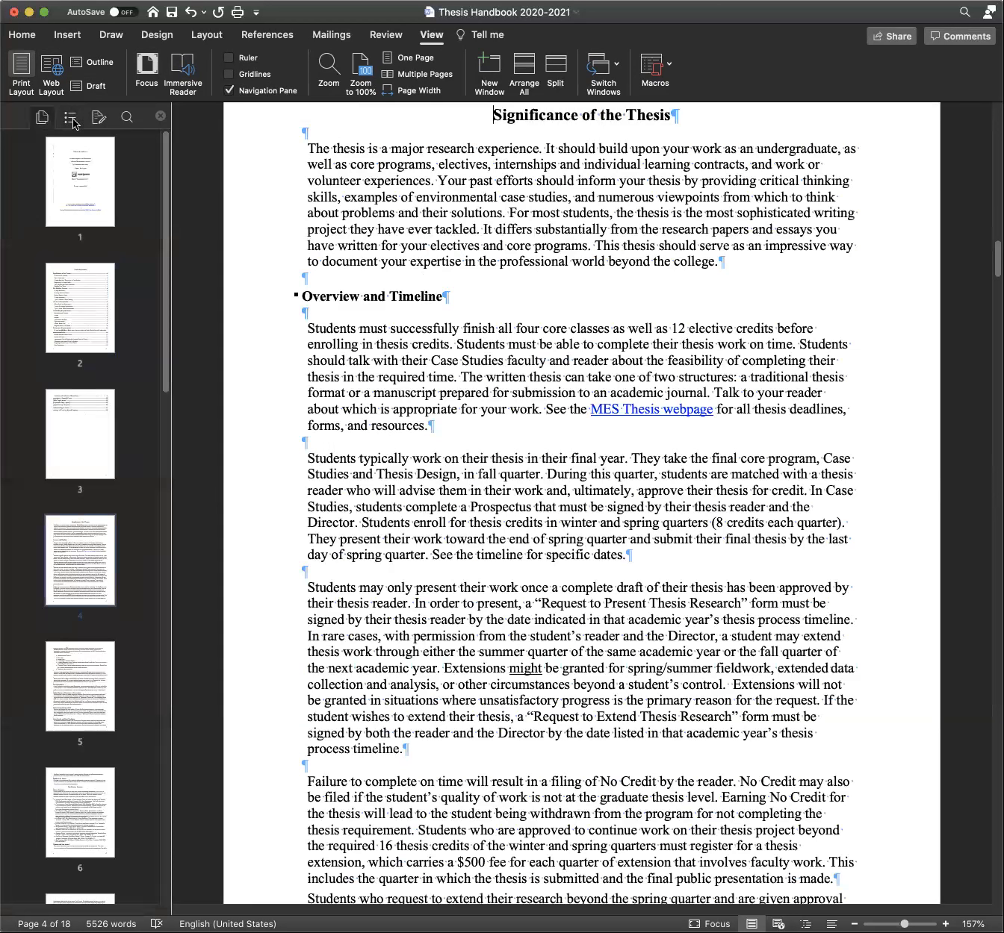
pyautogui.click(71, 117)
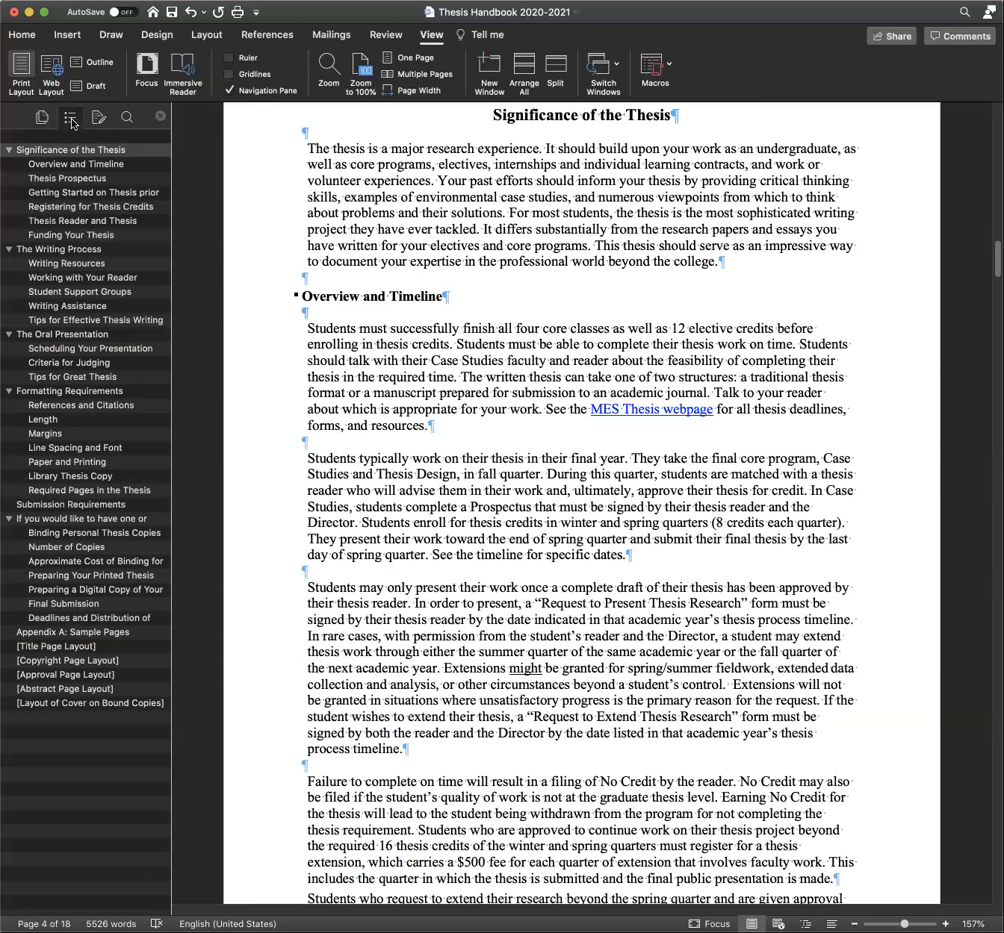